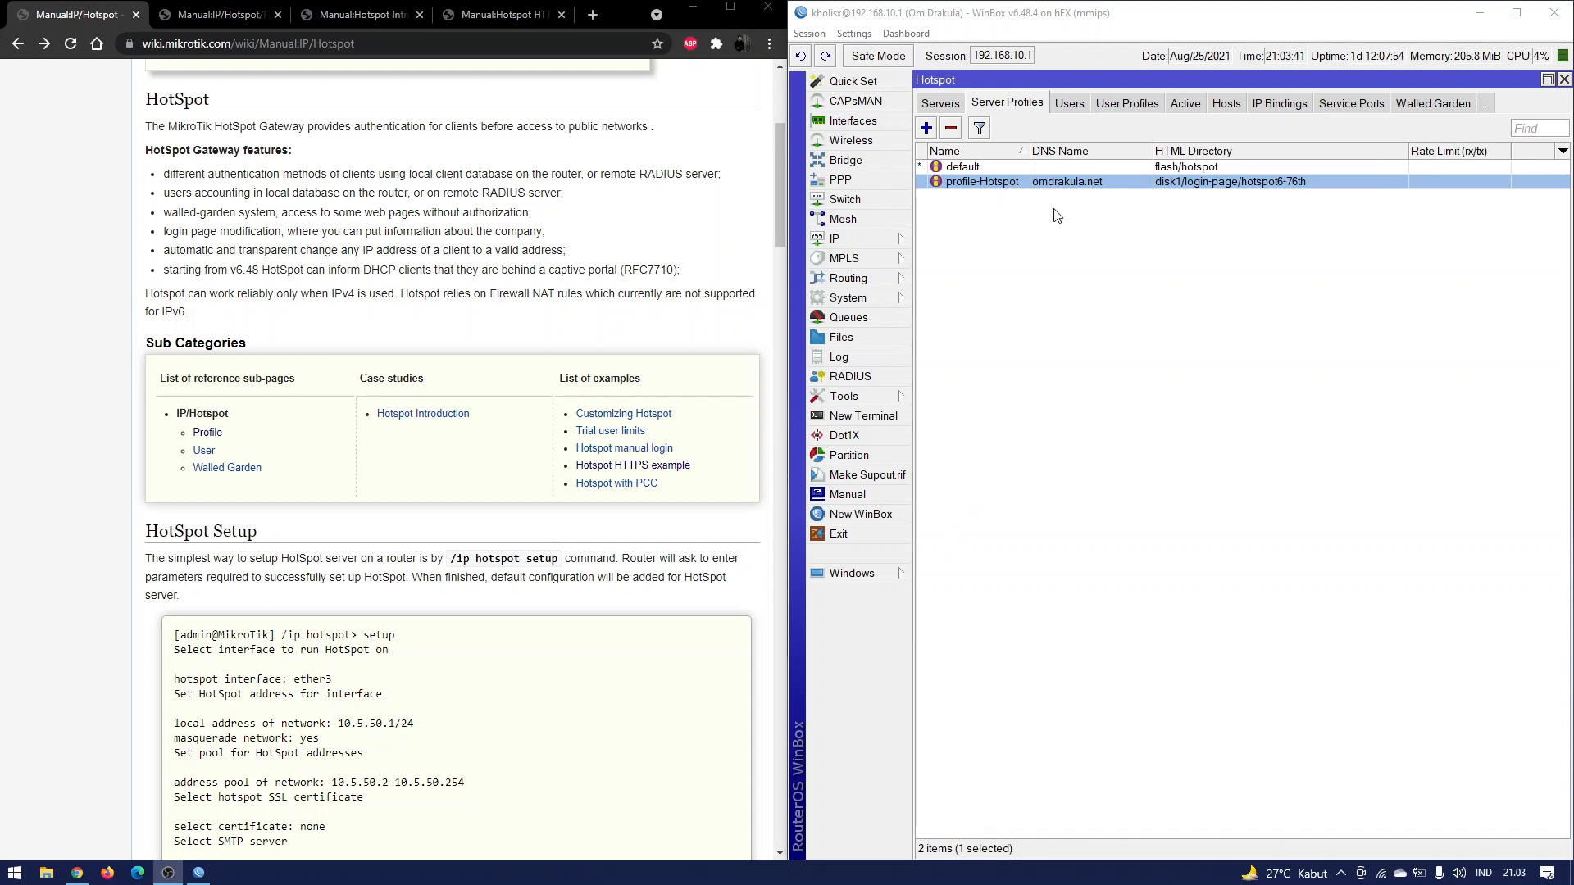
Open the login settings of the profile-Hotspot server profile in the router's IP Hotspot configuration.
left_click(858, 236)
left_click(979, 424)
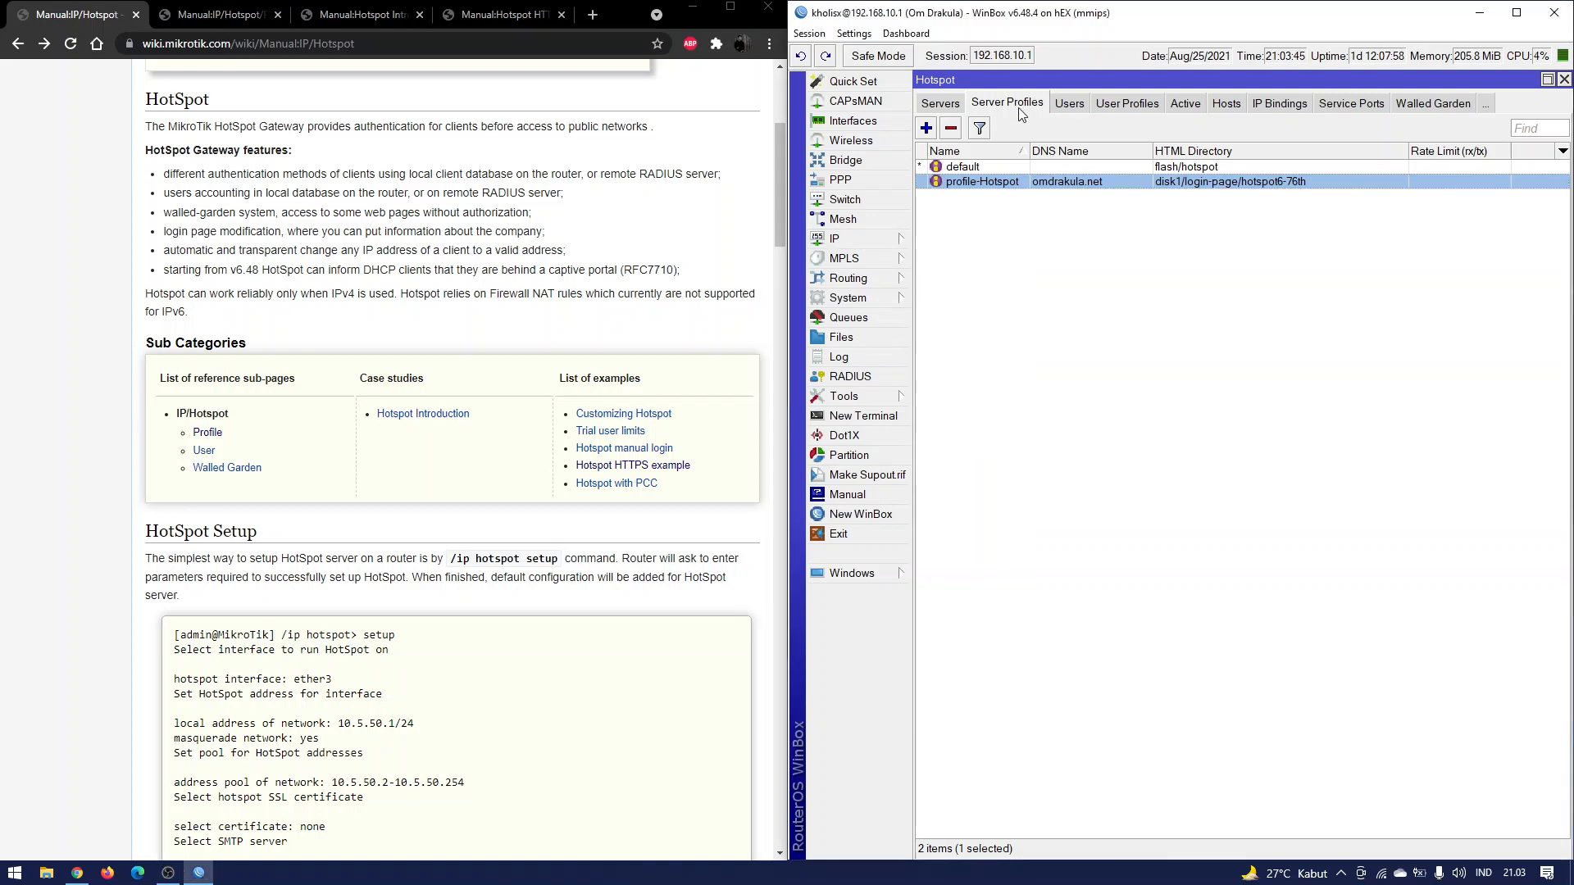
double_click(1007, 182)
left_click_drag(1156, 215, 1170, 248)
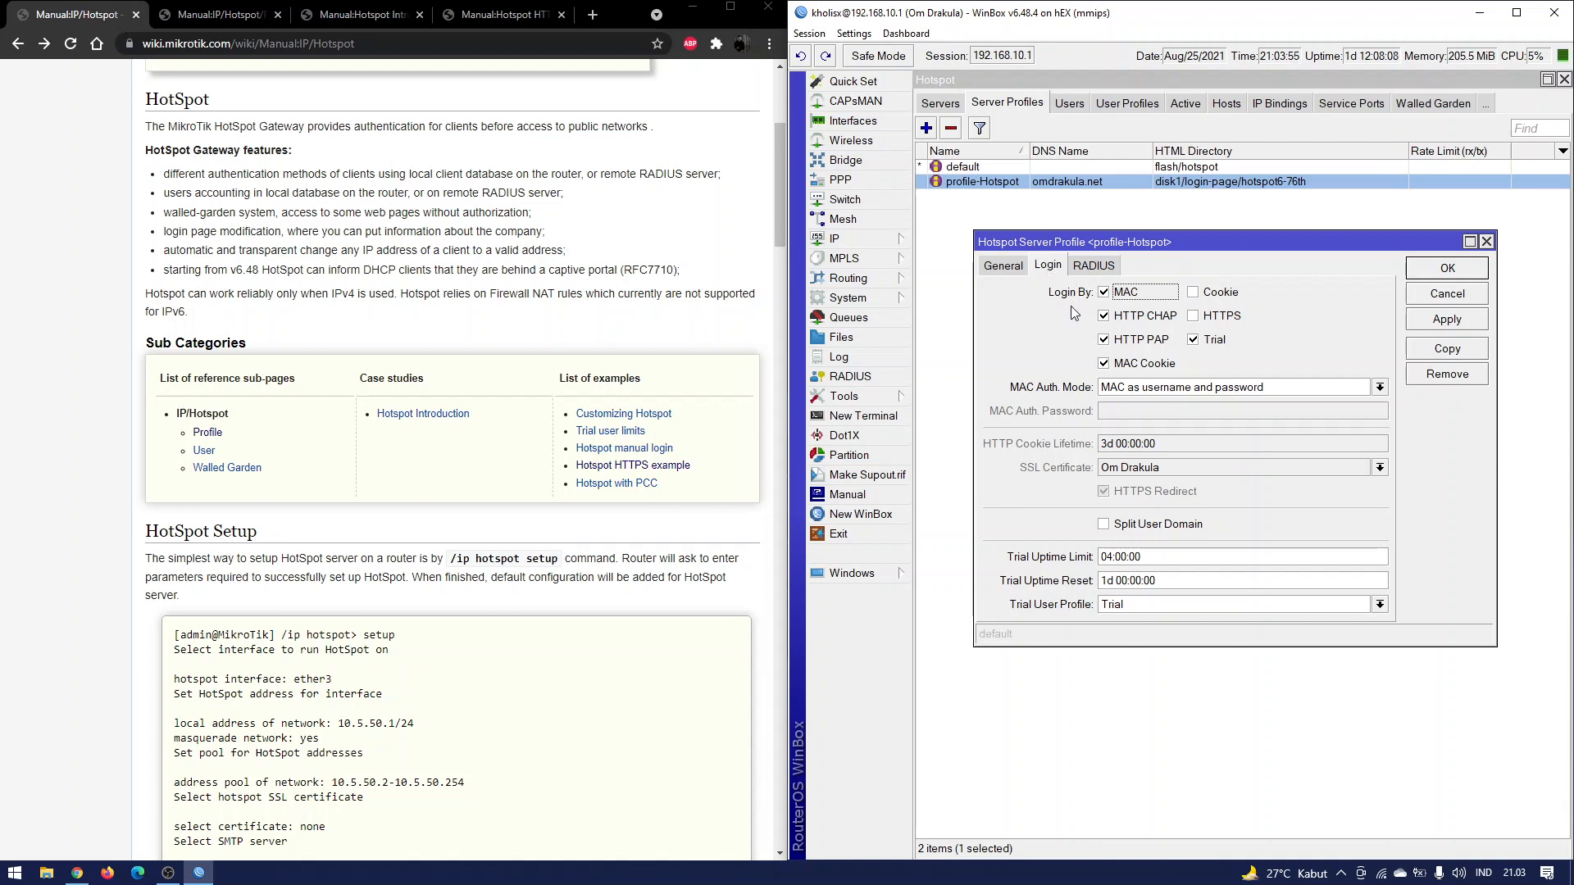
Look through the MikroTik wiki's IP/Hotspot manual page, including its sub categories, setup parameters and DHCP option section.
left_click(402, 227)
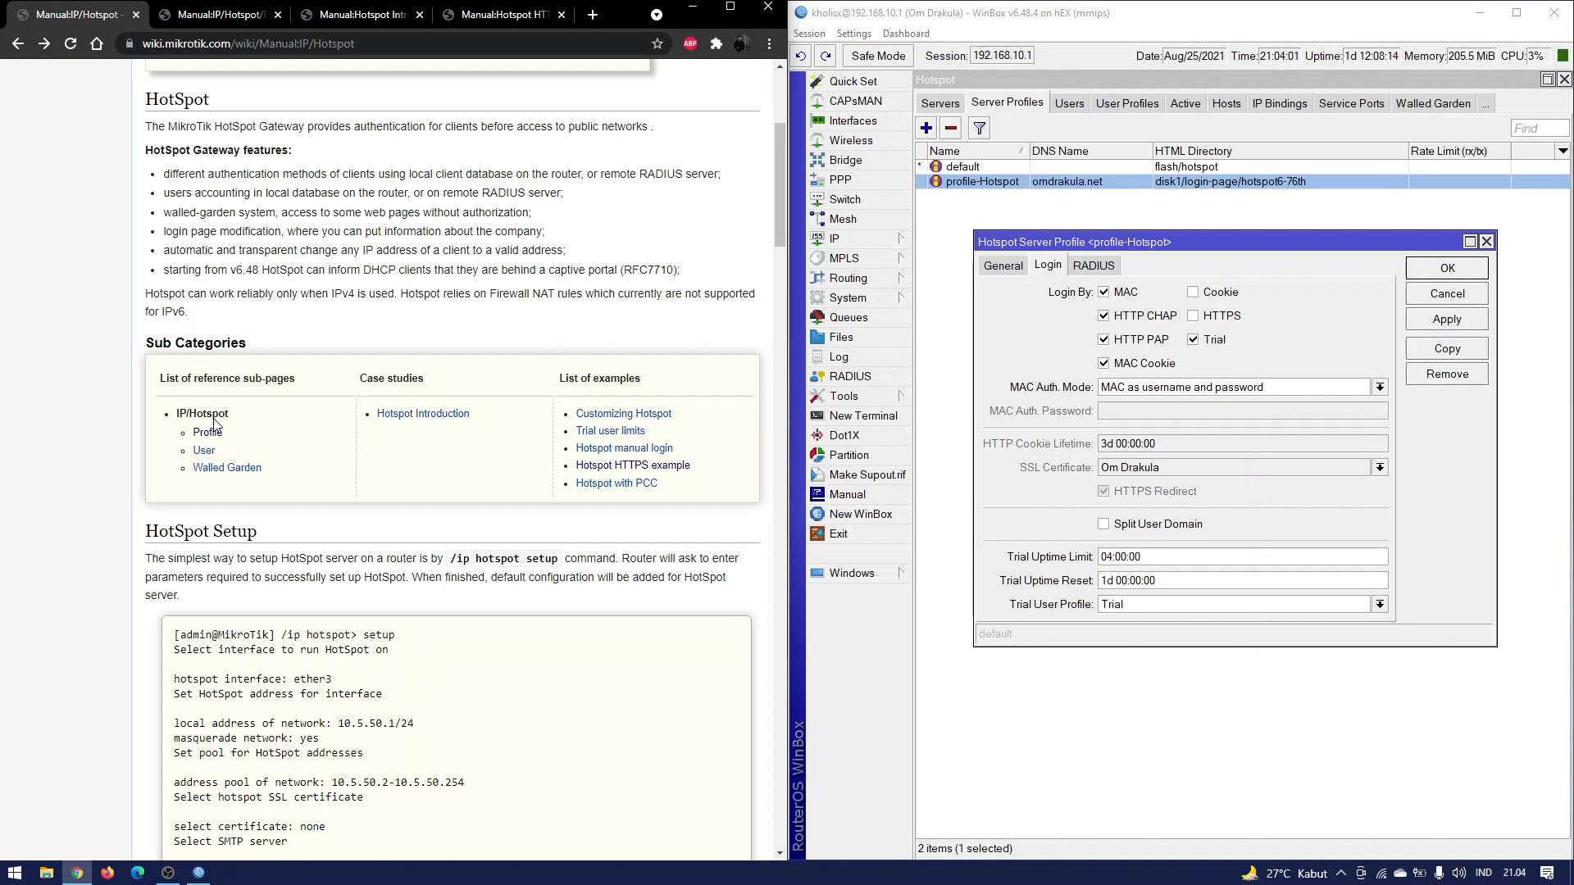
left_click_drag(177, 414, 232, 416)
left_click(238, 415)
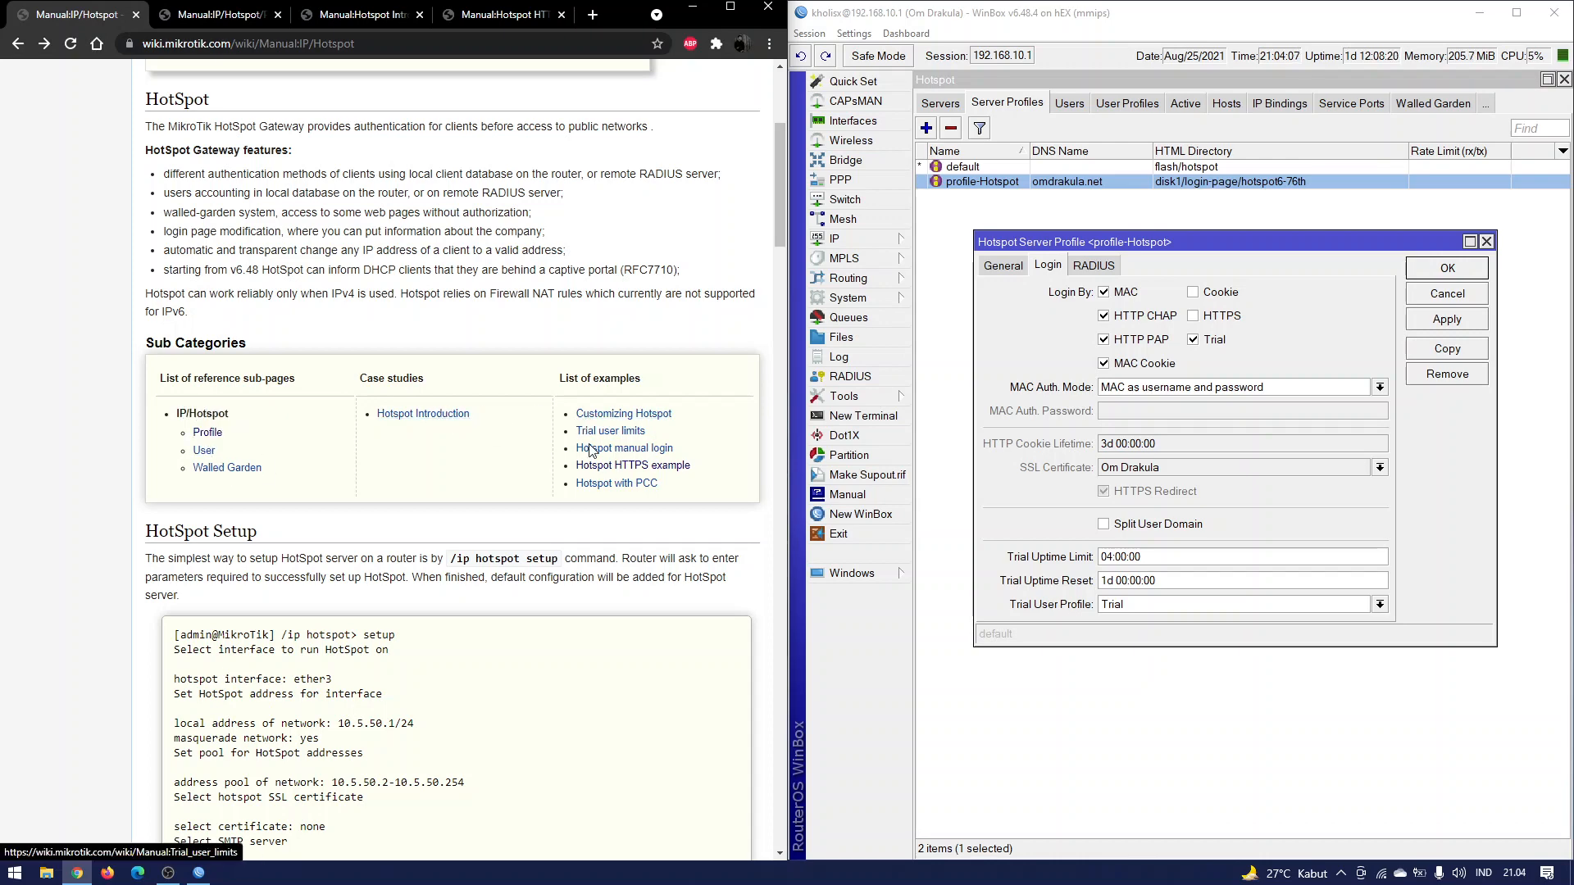
scroll(262, 492, "down", 15)
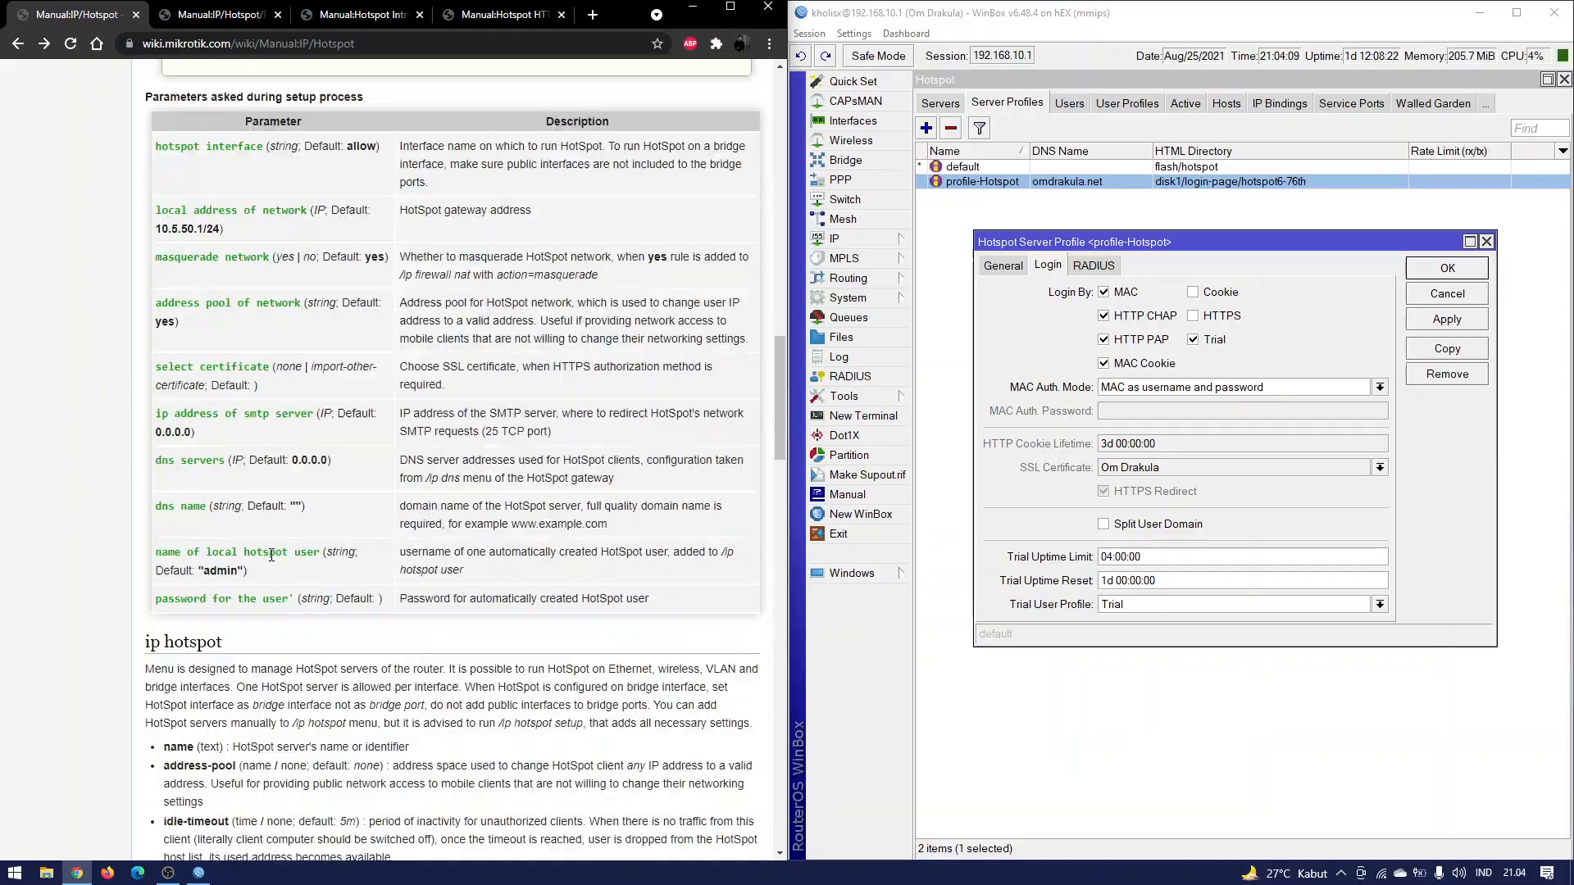
scroll(272, 555, "down", 20)
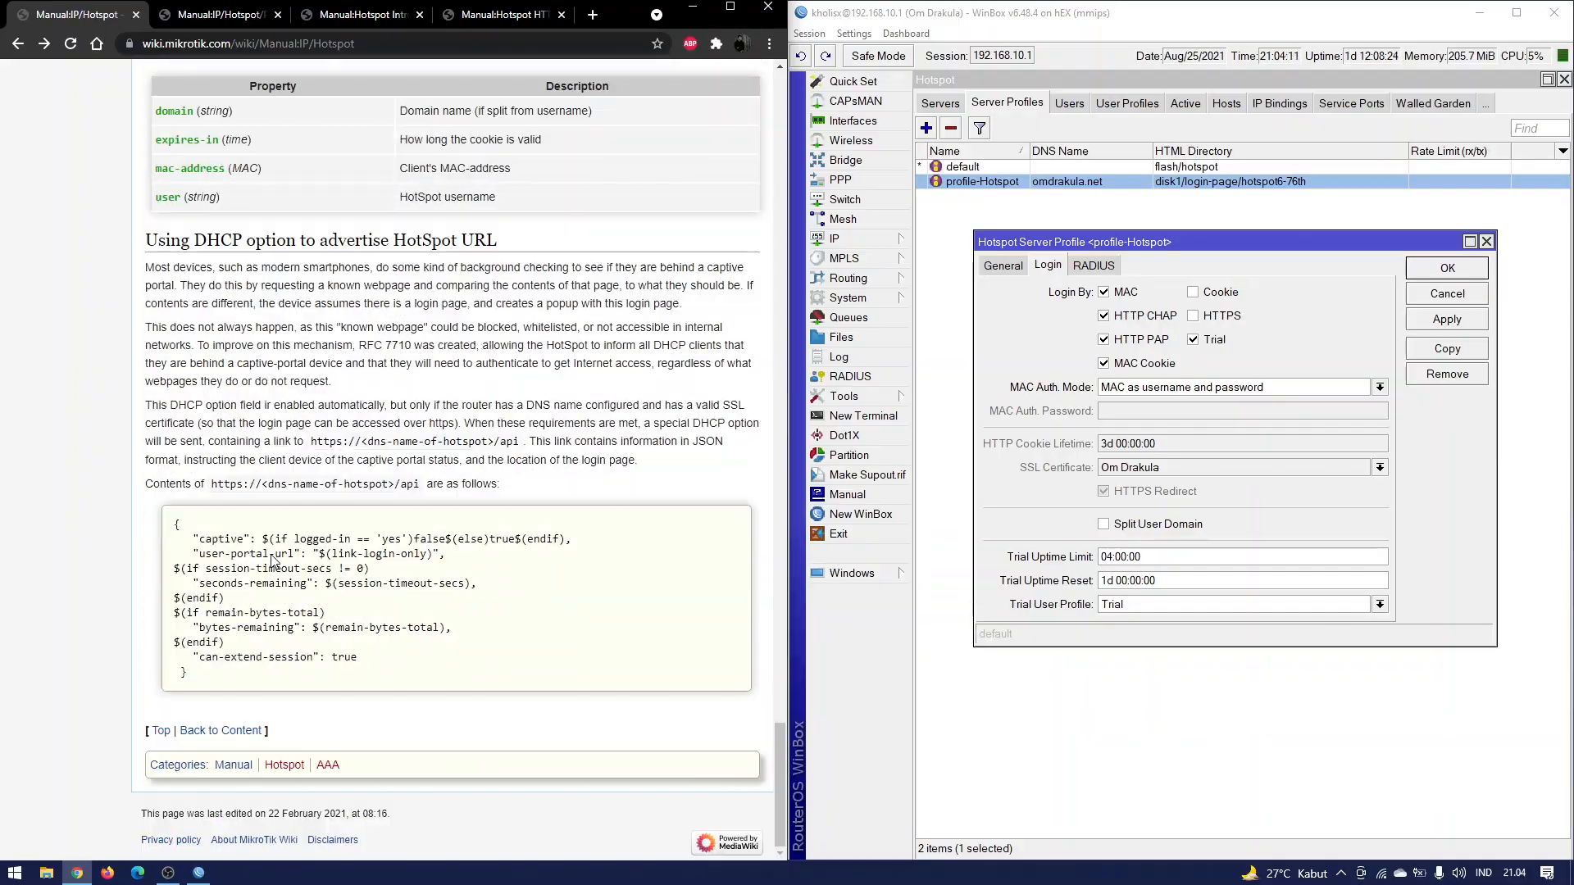
scroll(272, 555, "up", 8)
scroll(272, 555, "up", 20)
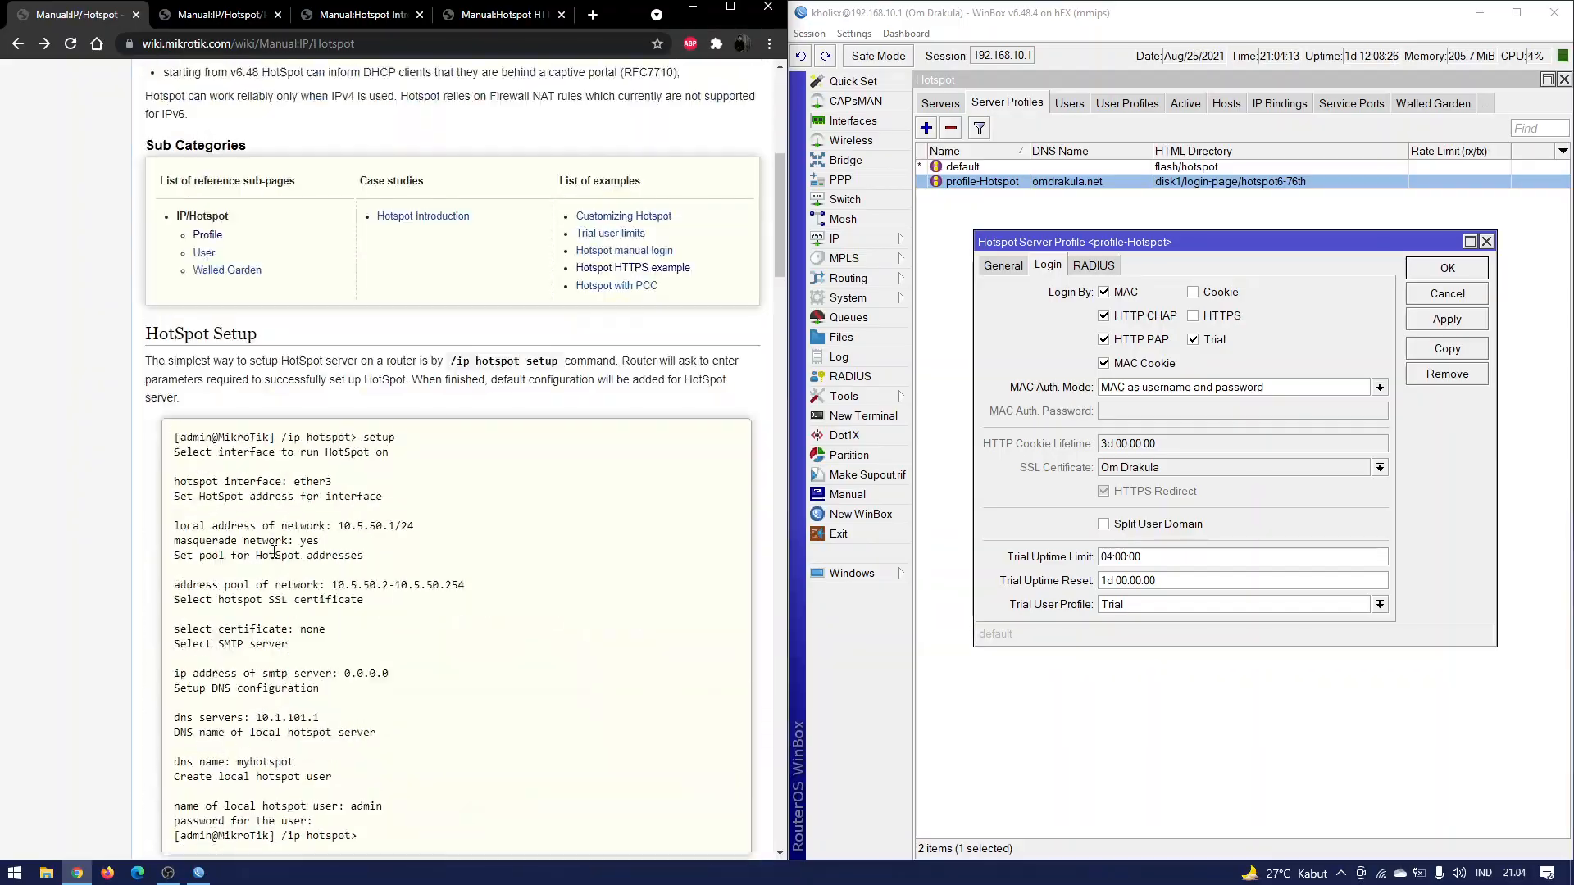
scroll(273, 551, "up", 7)
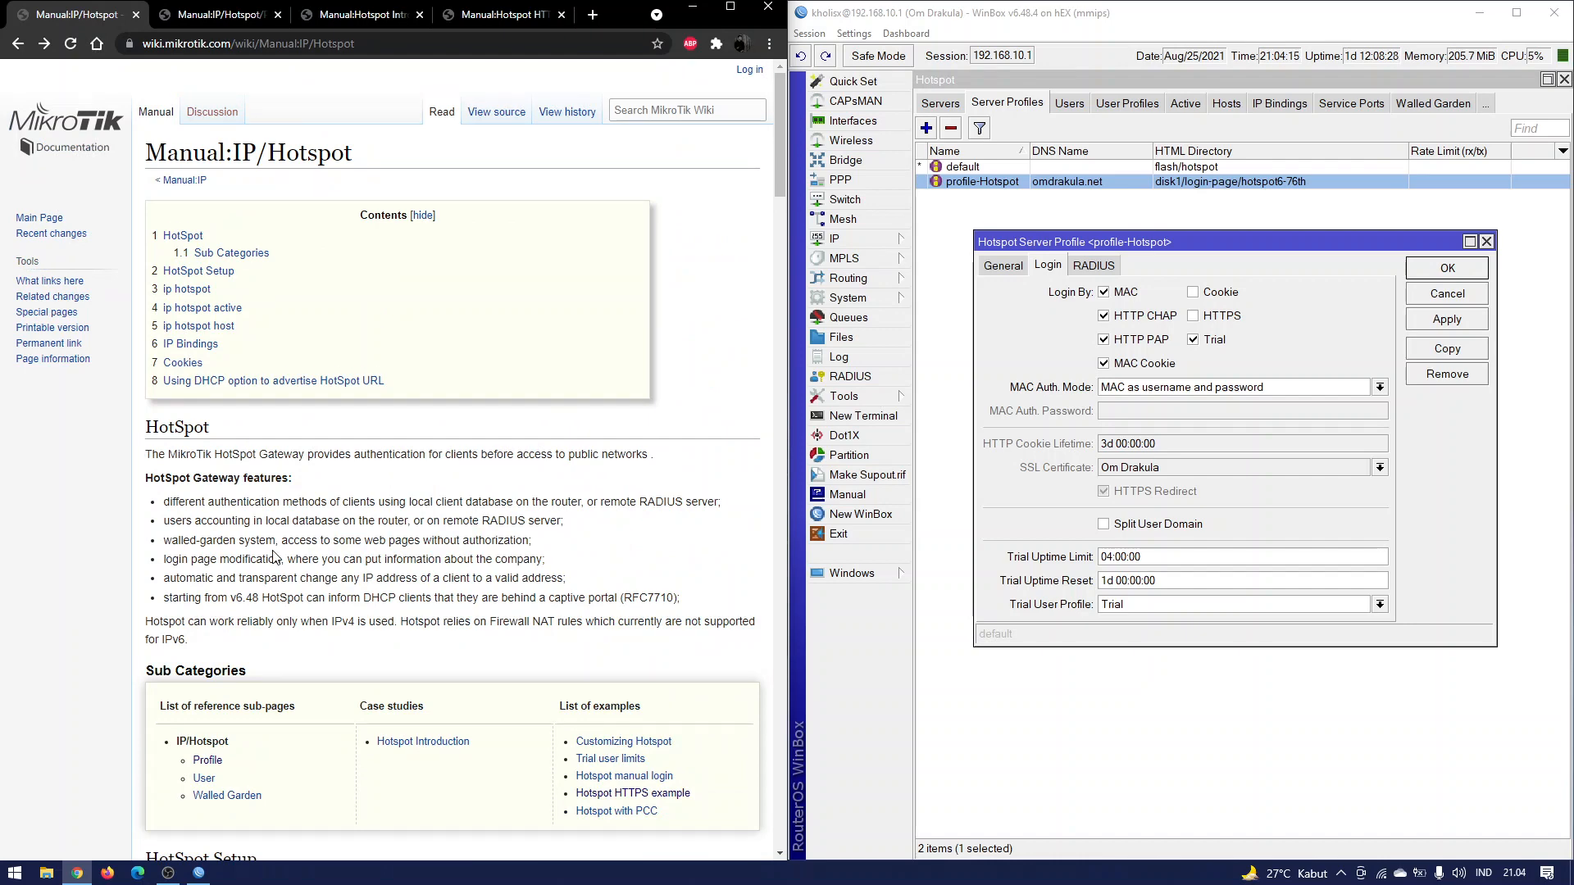
scroll(275, 557, "down", 4)
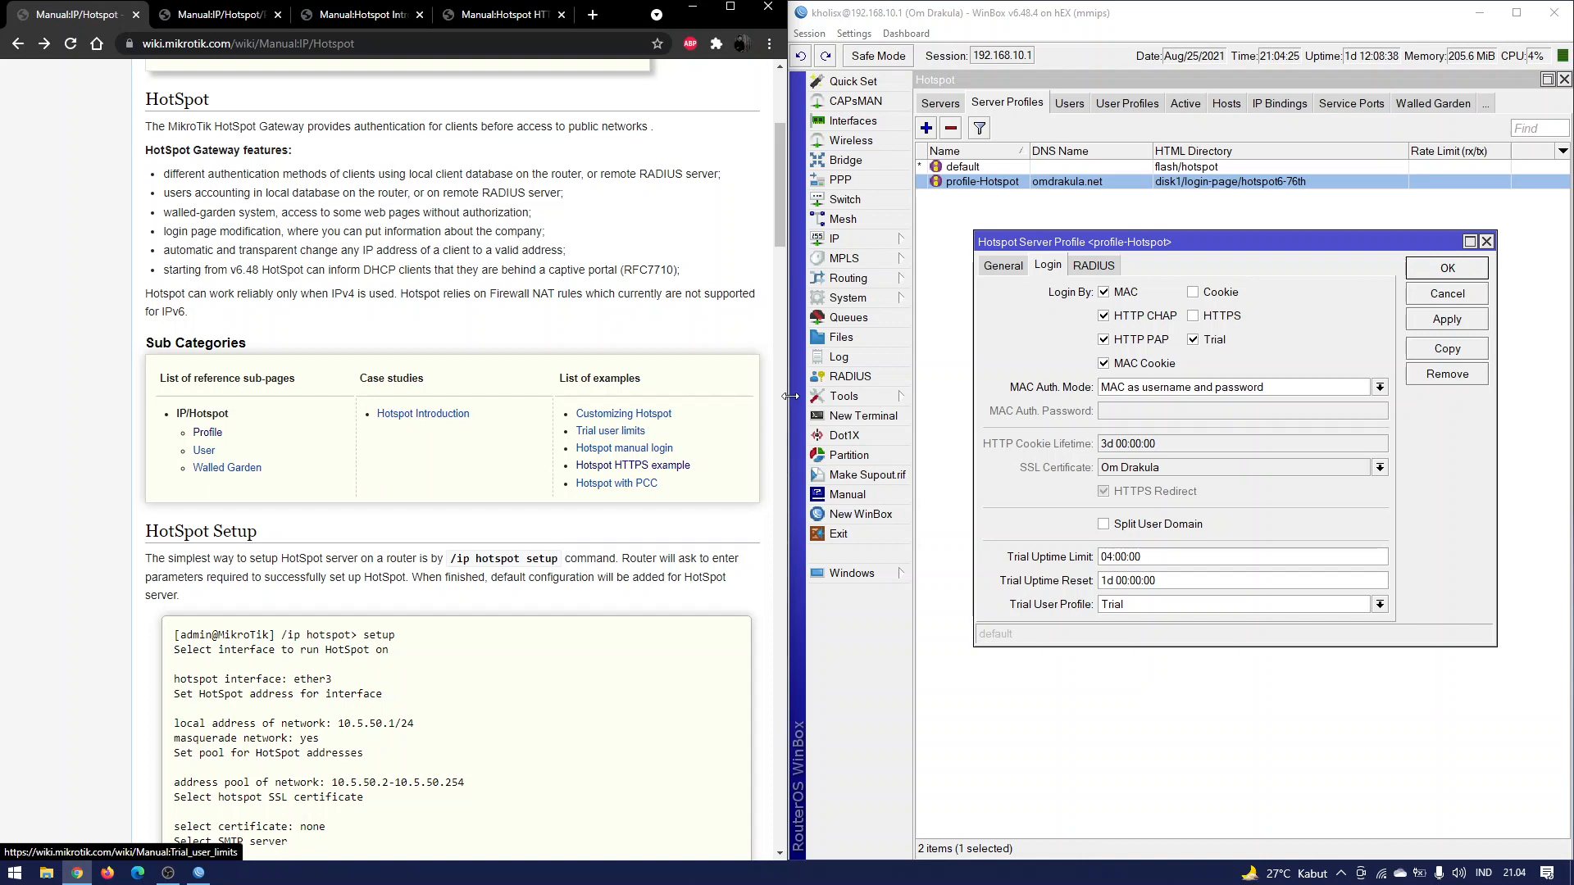
left_click(1052, 303)
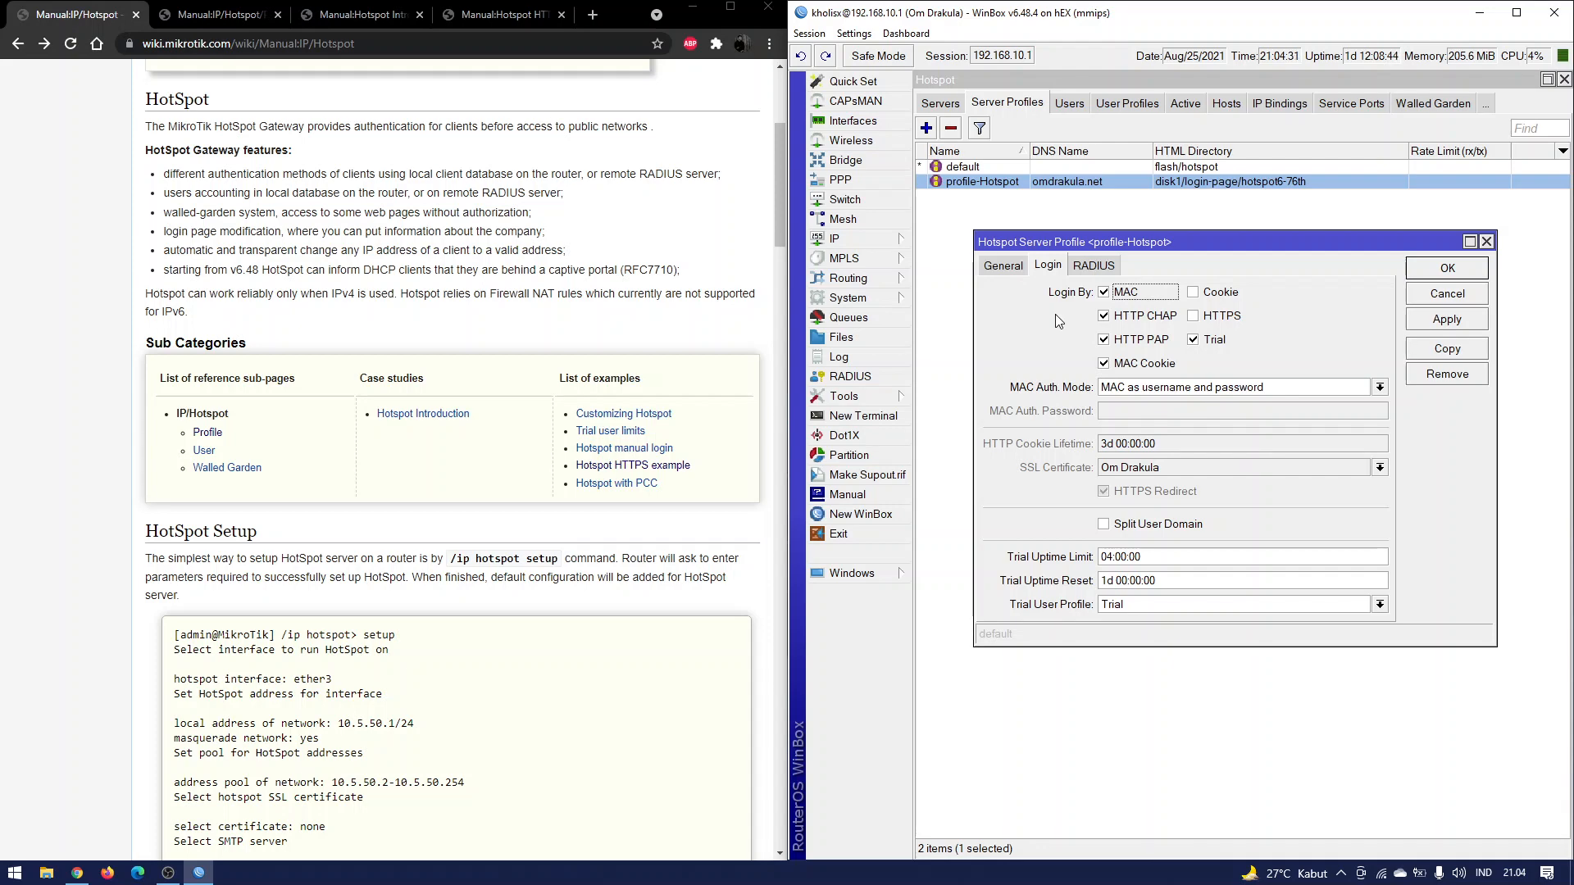
Bring up the wiki's IP/Hotspot/Profile manual page, comparing it with the main IP/Hotspot page.
left_click(232, 27)
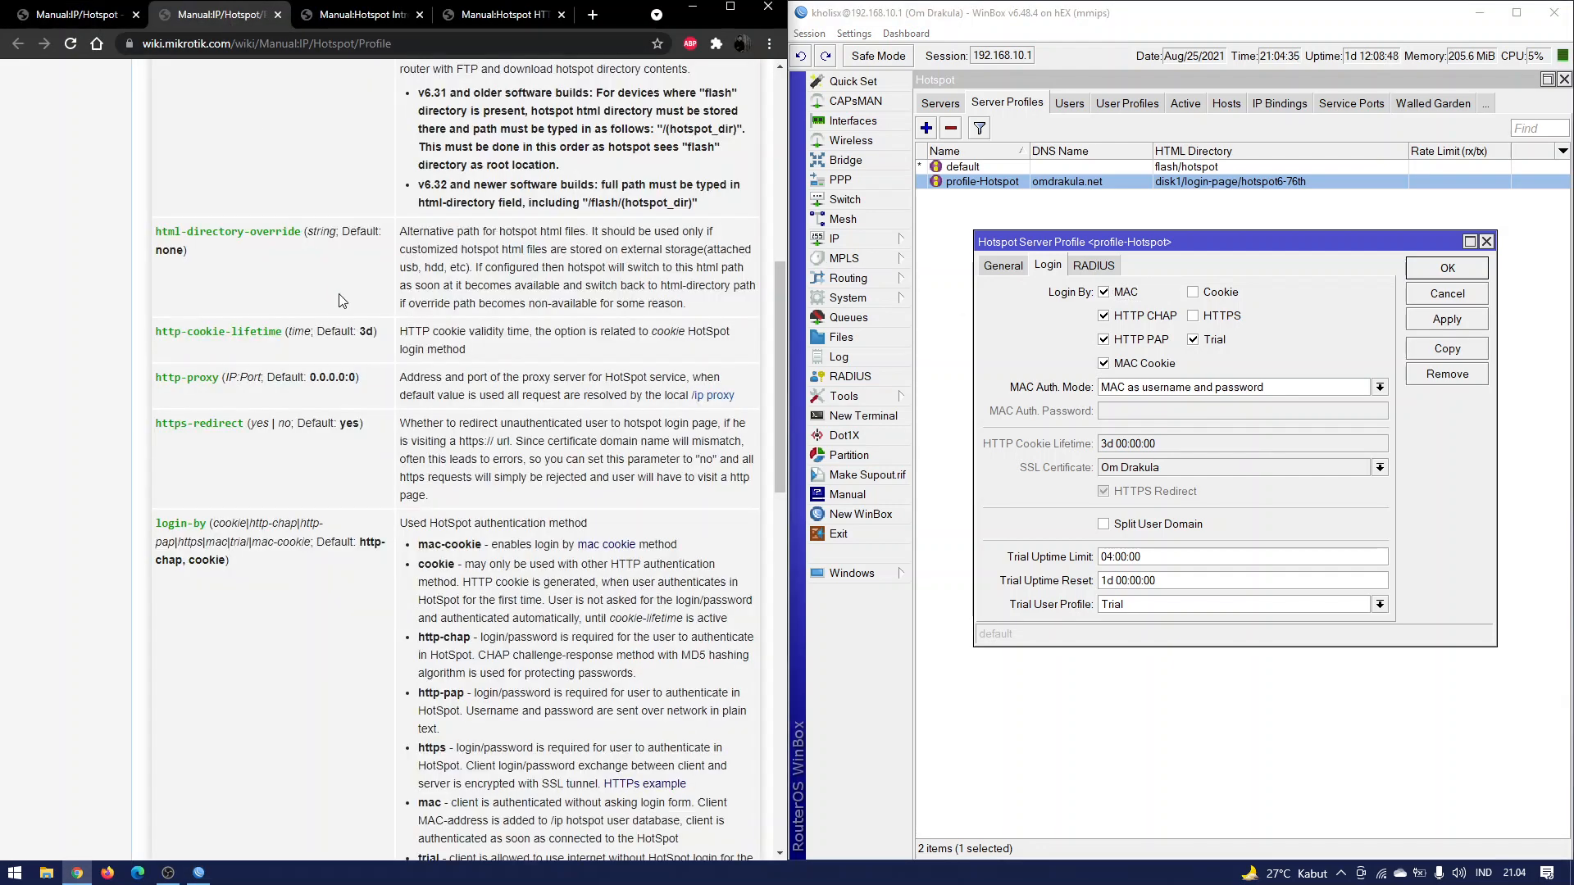
scroll(342, 302, "up", 8)
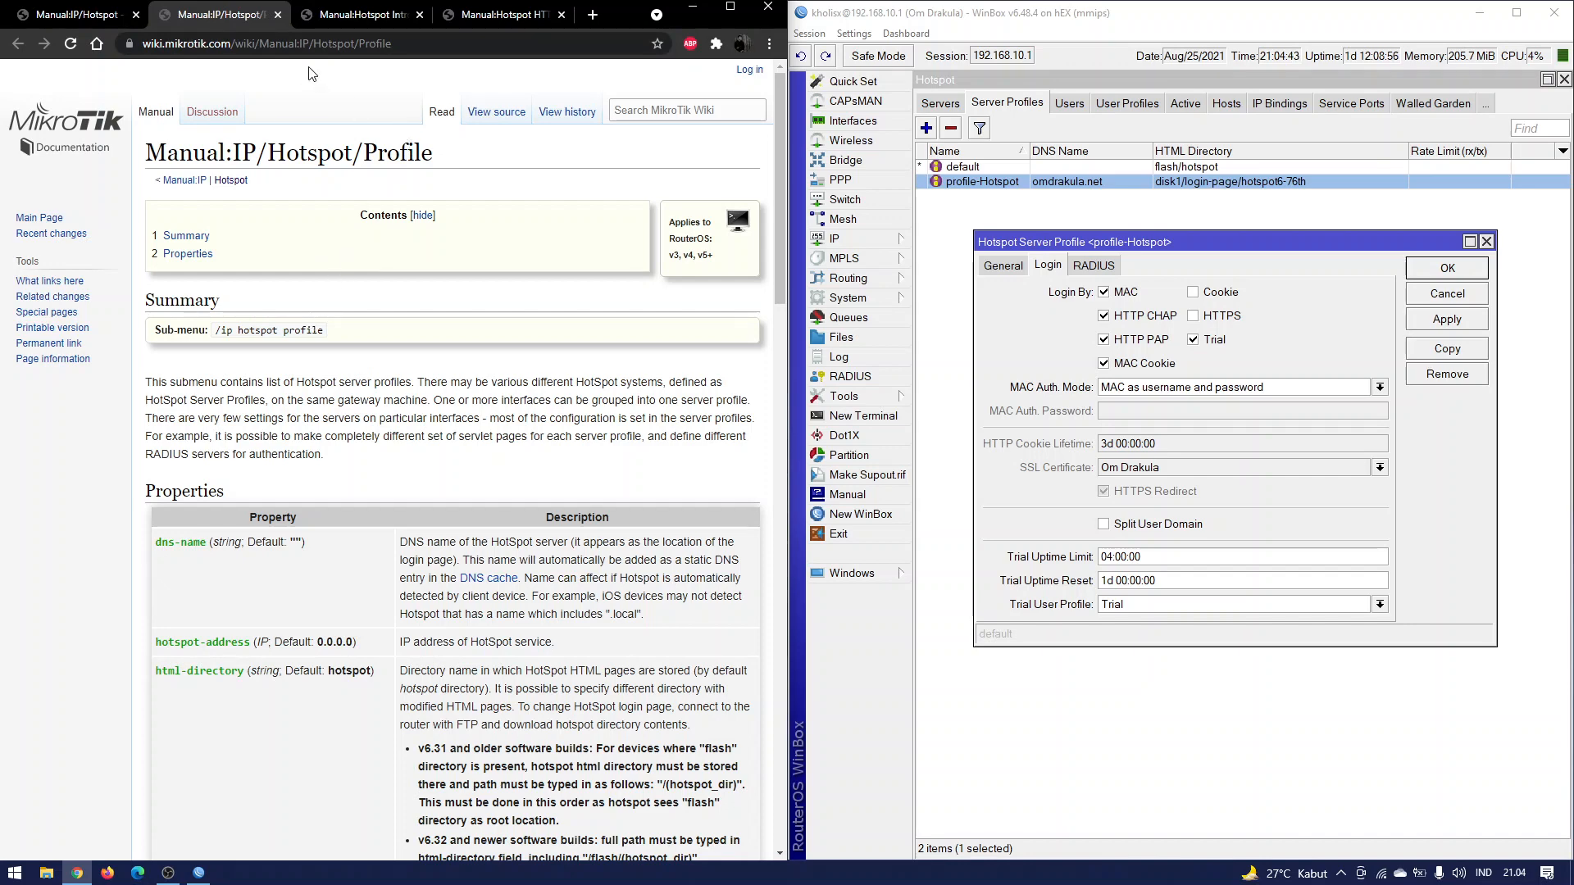
key("alt+Left")
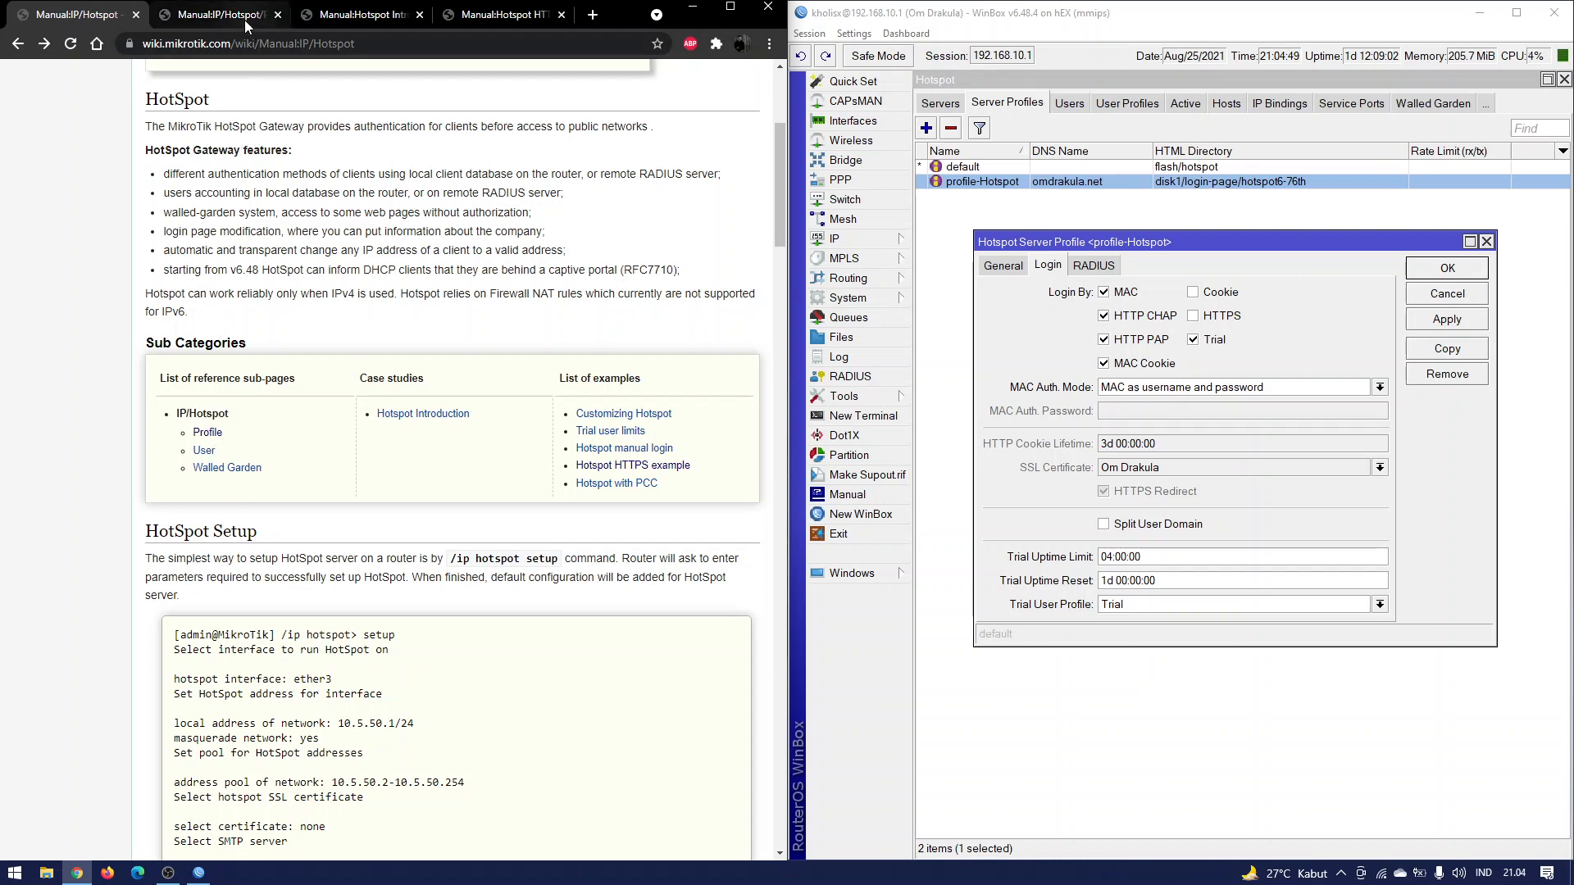
key("alt+Right")
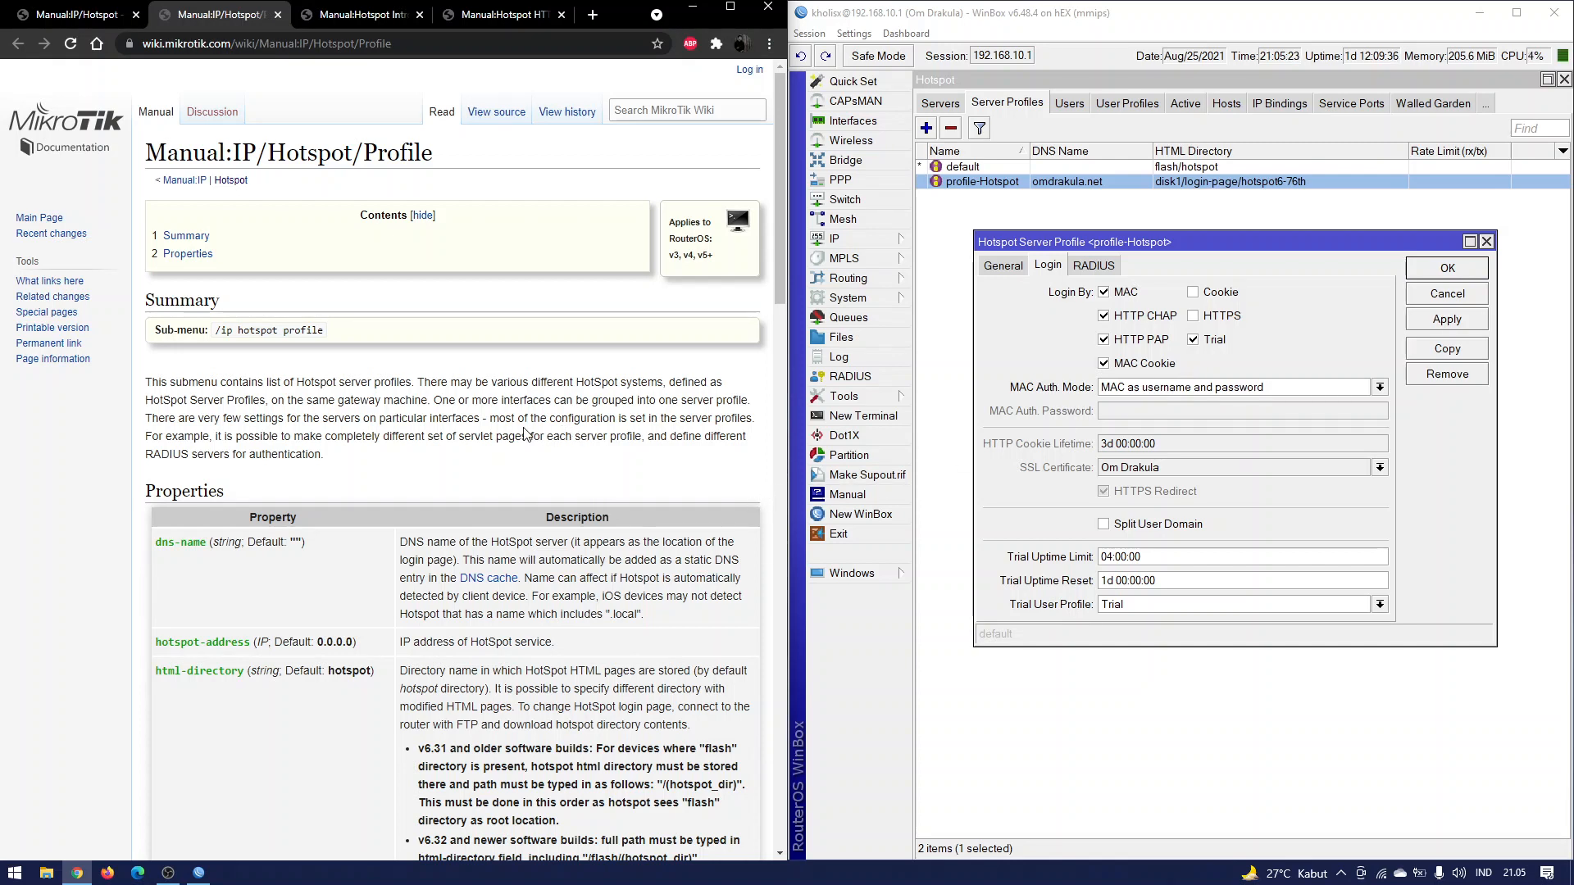
Find the login-by property in the Profile manual and review its list of HotSpot authentication methods.
scroll(525, 434, "down", 5)
scroll(404, 370, "up", 5)
scroll(404, 370, "down", 10)
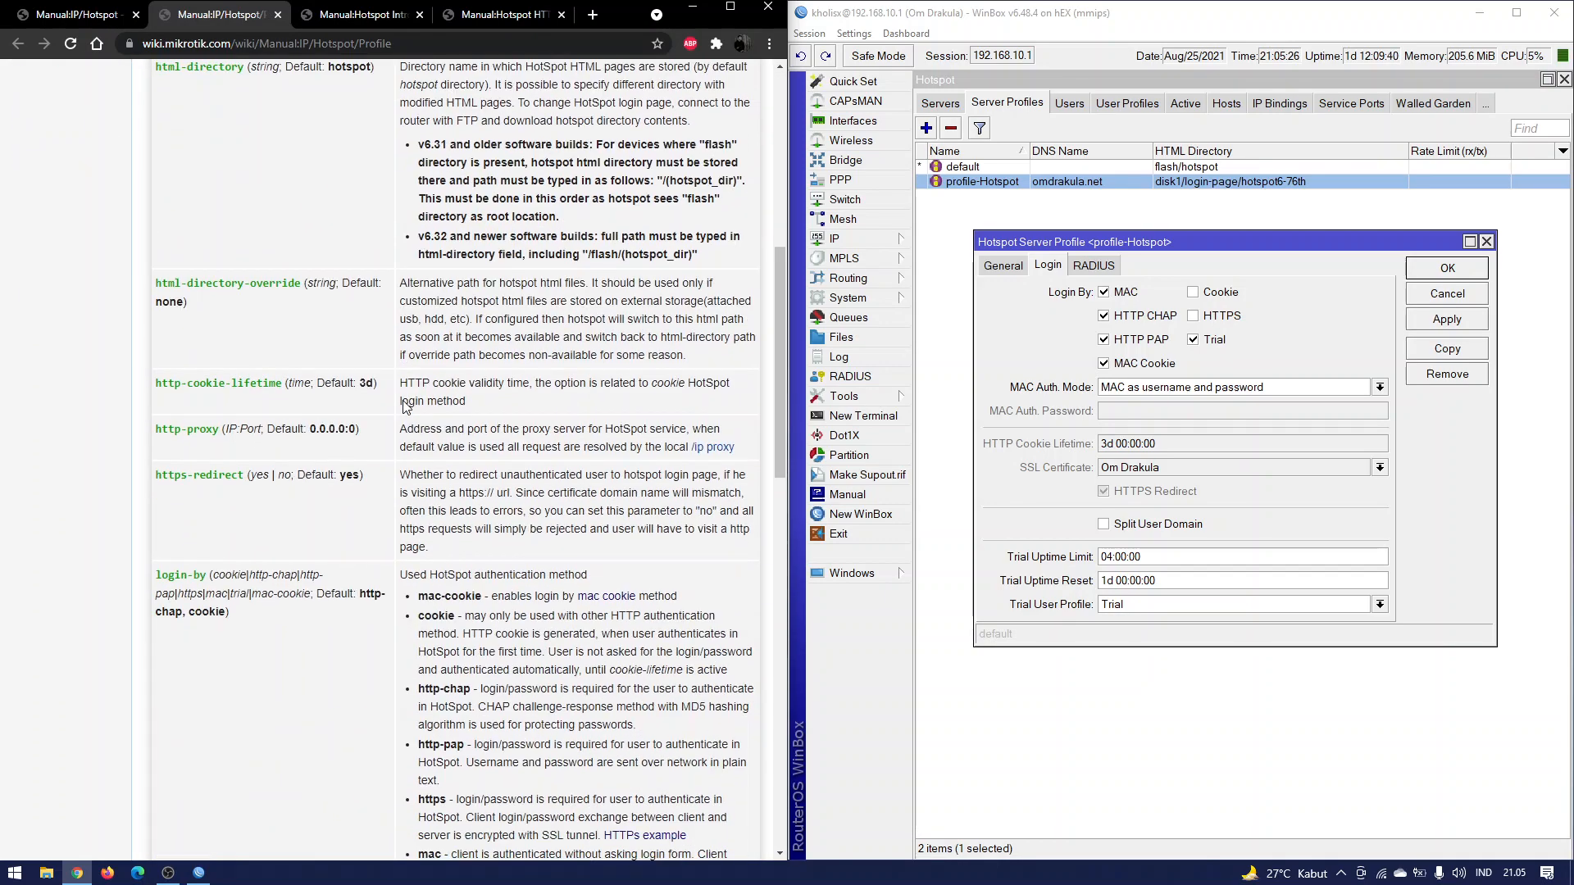
scroll(426, 295, "down", 1)
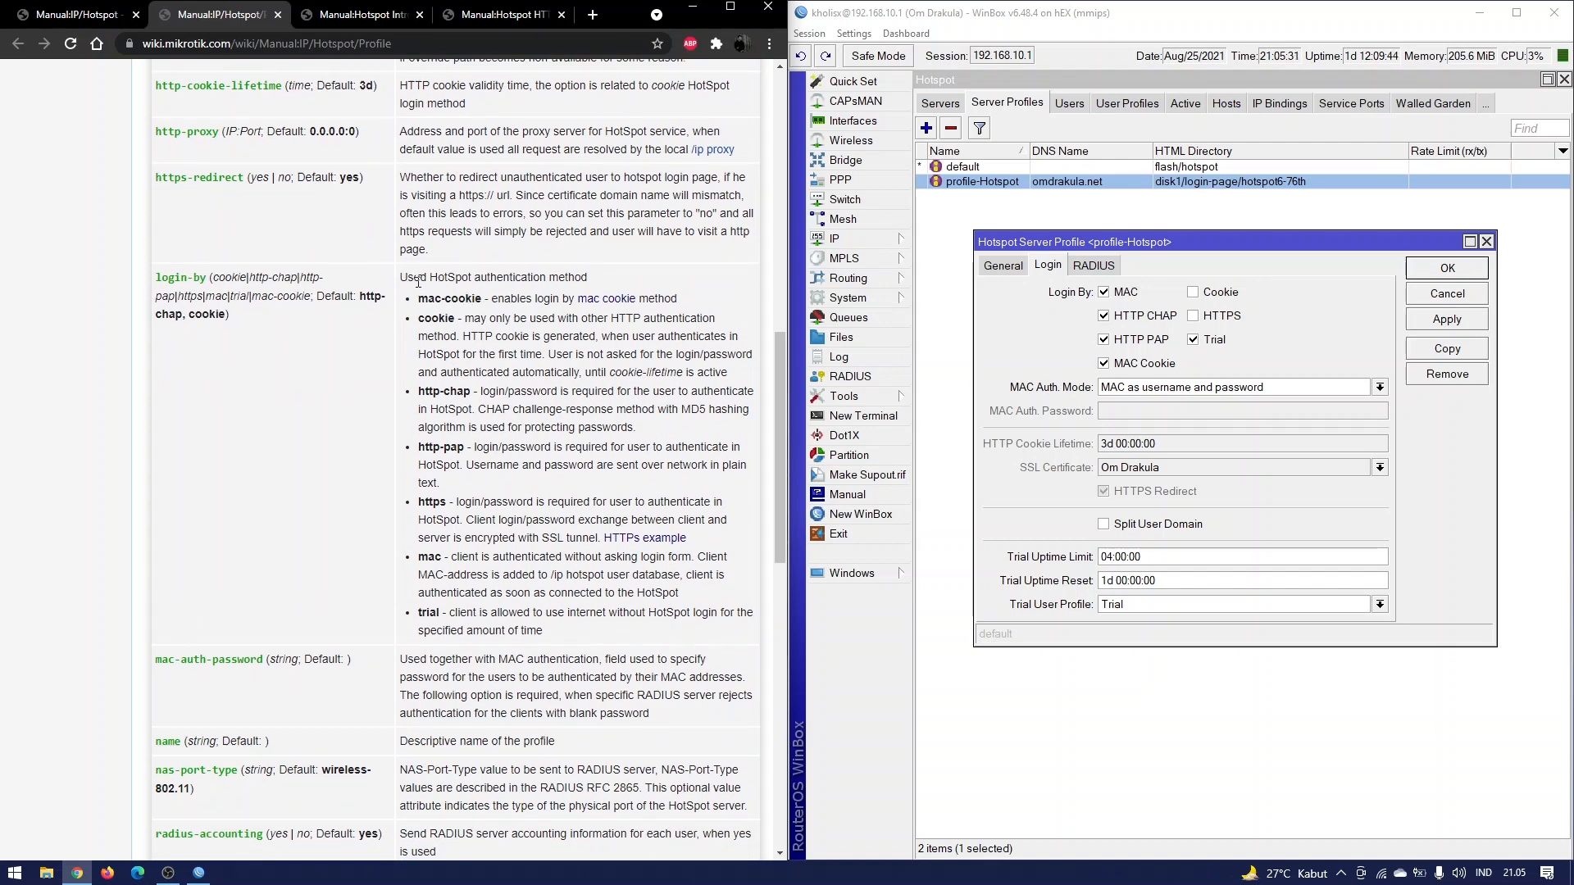
left_click_drag(405, 280, 587, 281)
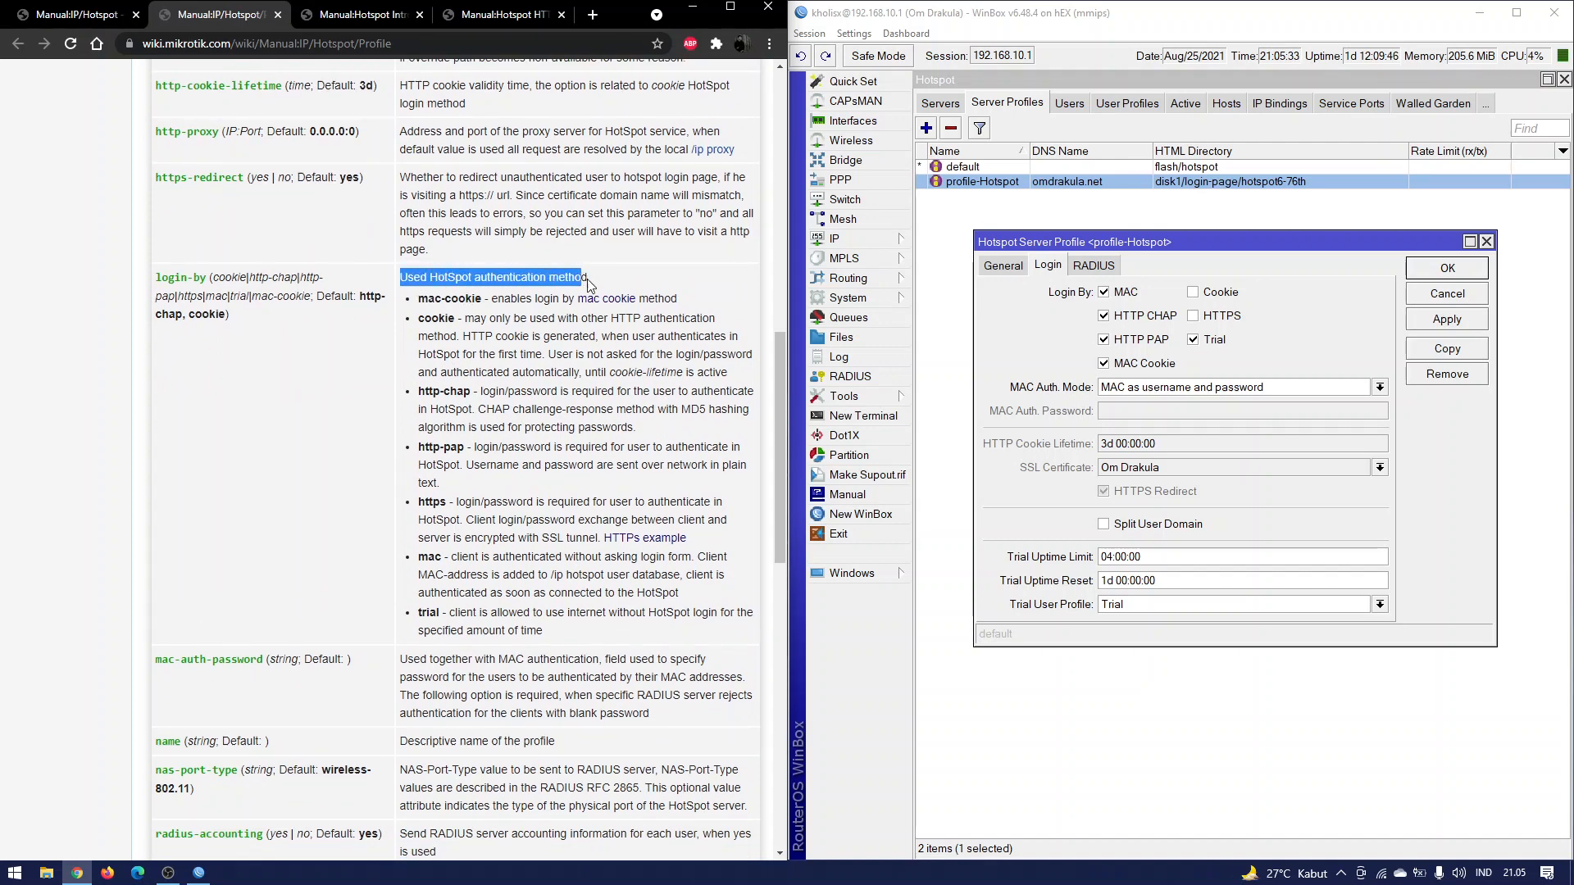
left_click(587, 283)
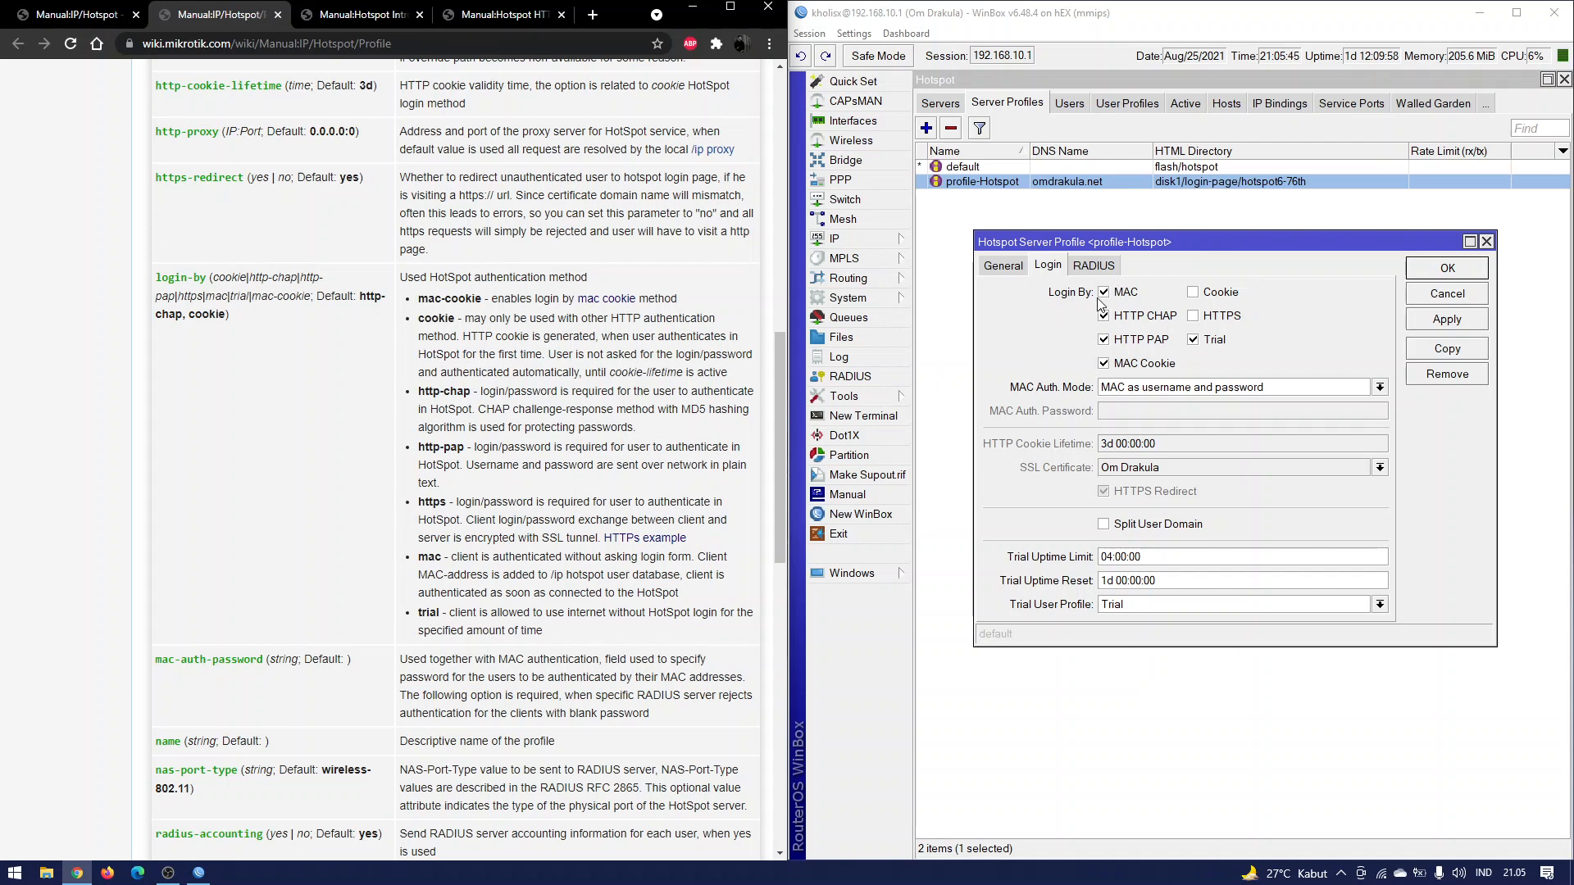
scroll(442, 555, "down", 1)
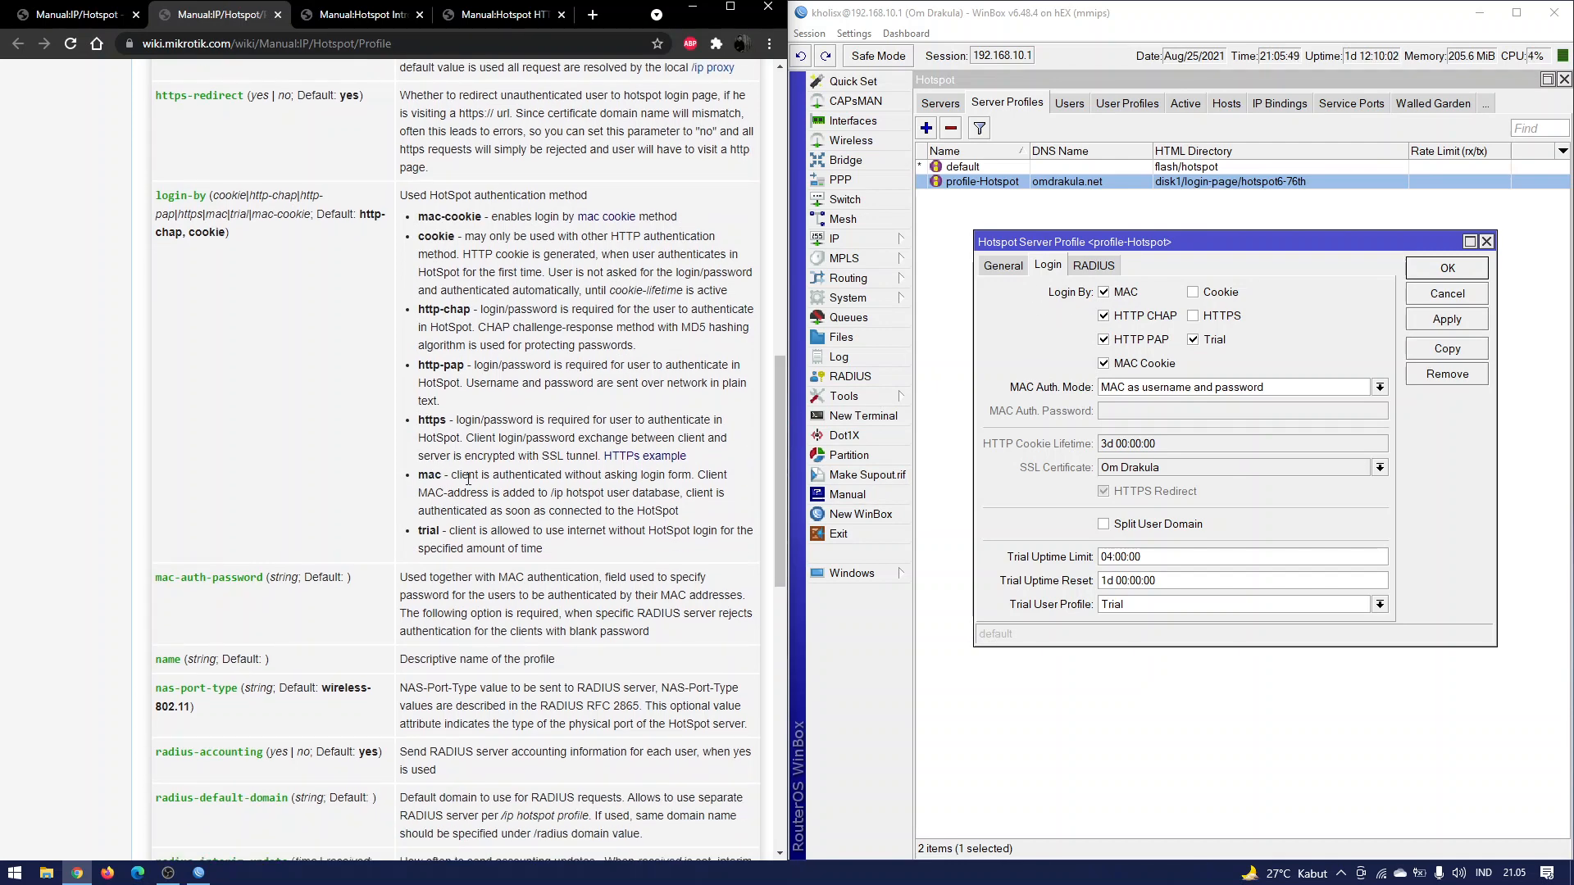
Read the mac login method's description, highlighting the parts on skipping the login form and adding the MAC address to the user database.
left_click_drag(468, 479, 695, 473)
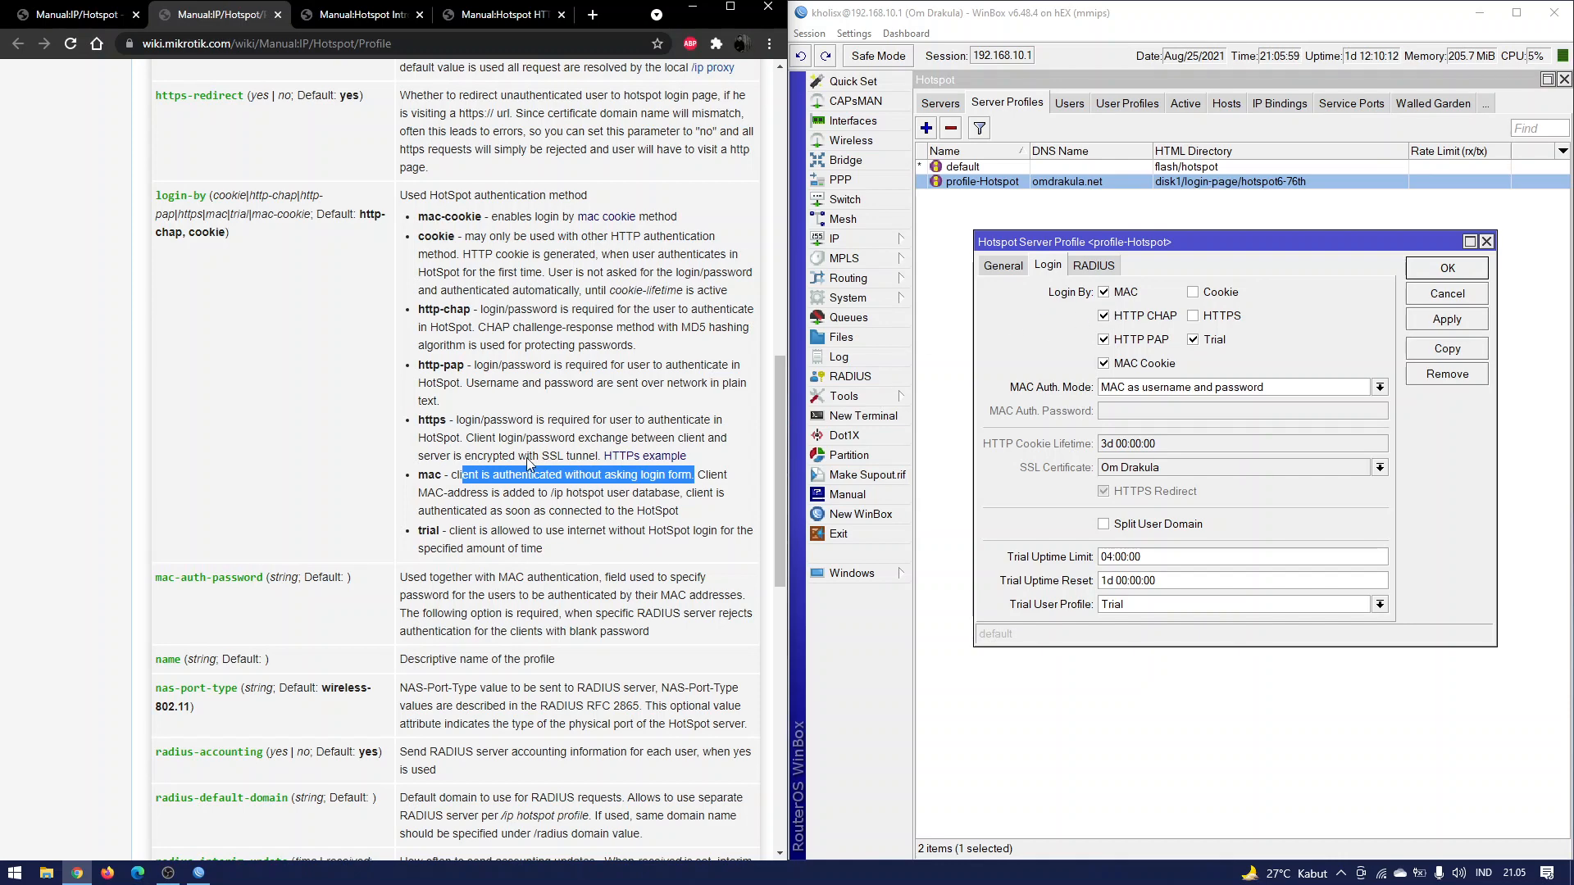
left_click(572, 493)
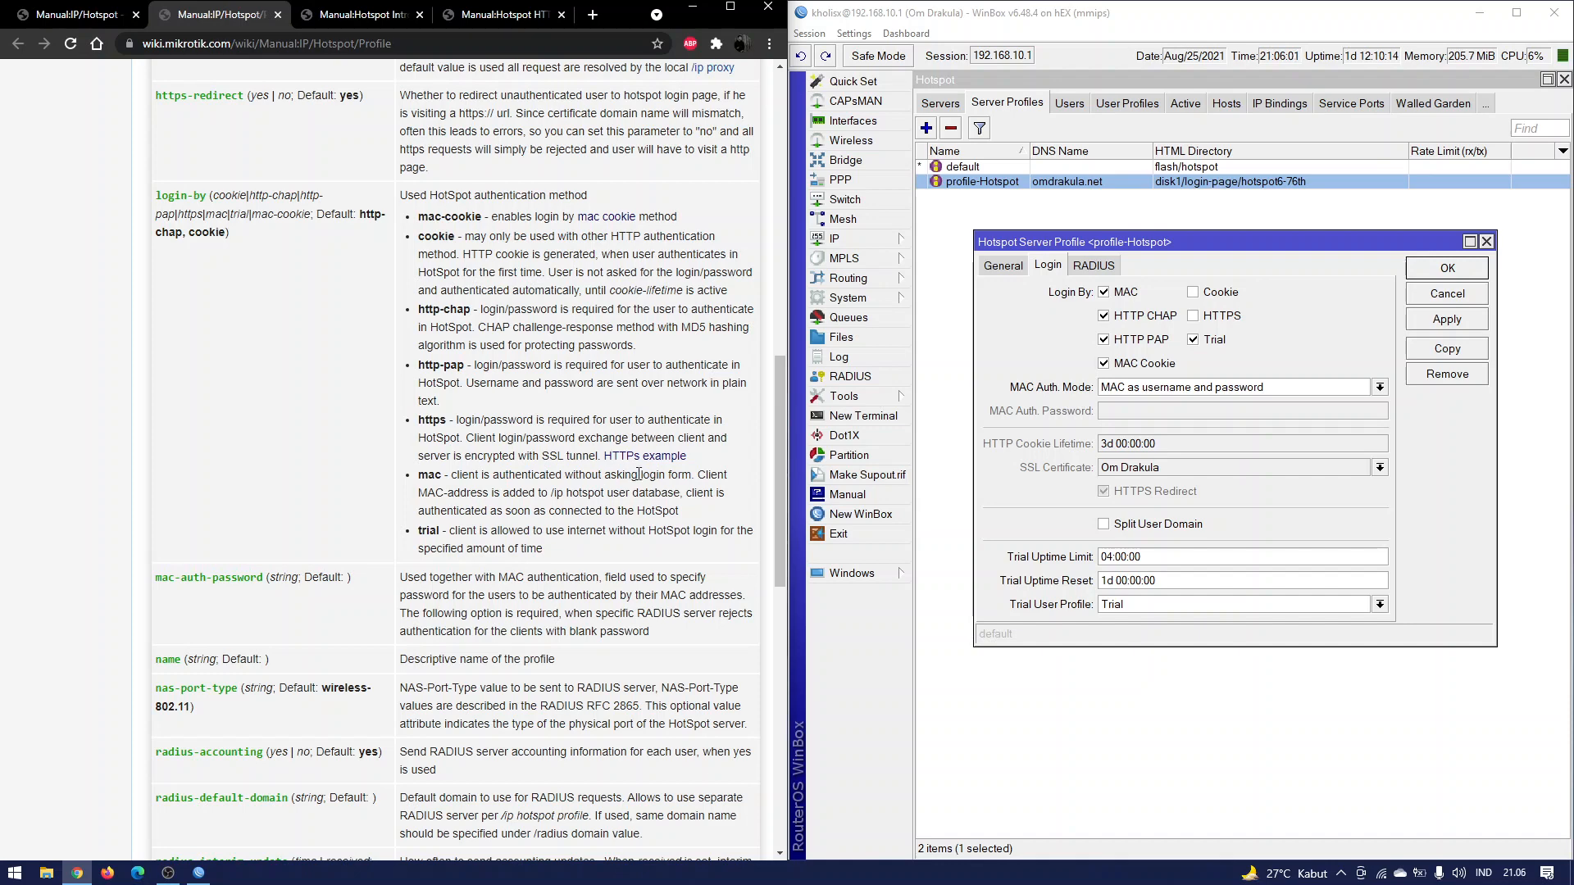
left_click_drag(643, 475, 692, 476)
left_click_drag(478, 492, 580, 493)
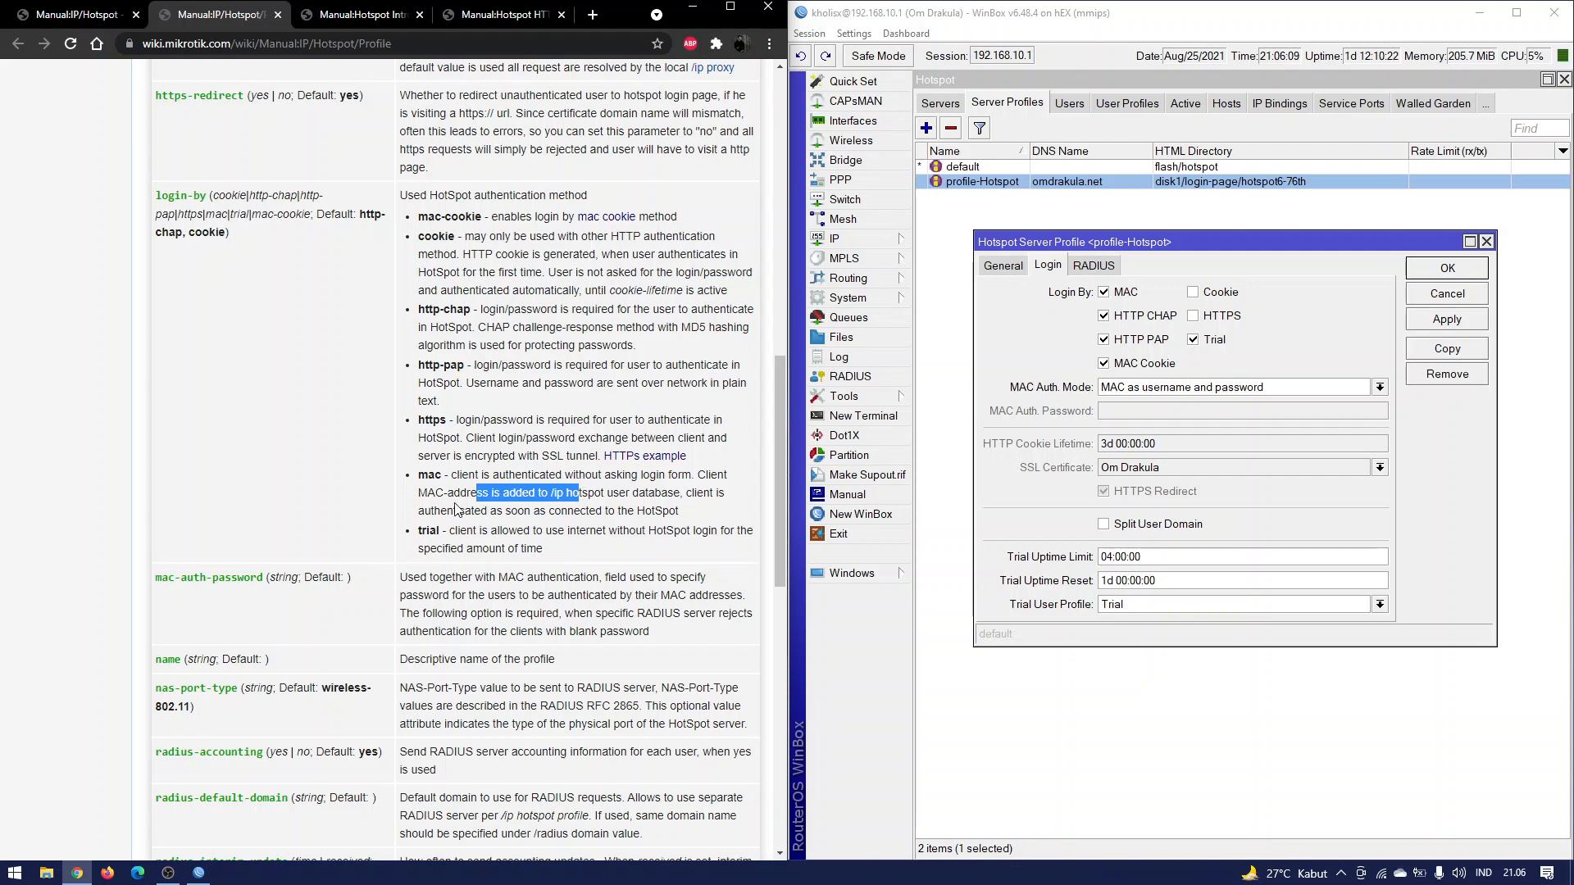
left_click_drag(468, 493, 670, 494)
left_click(554, 497)
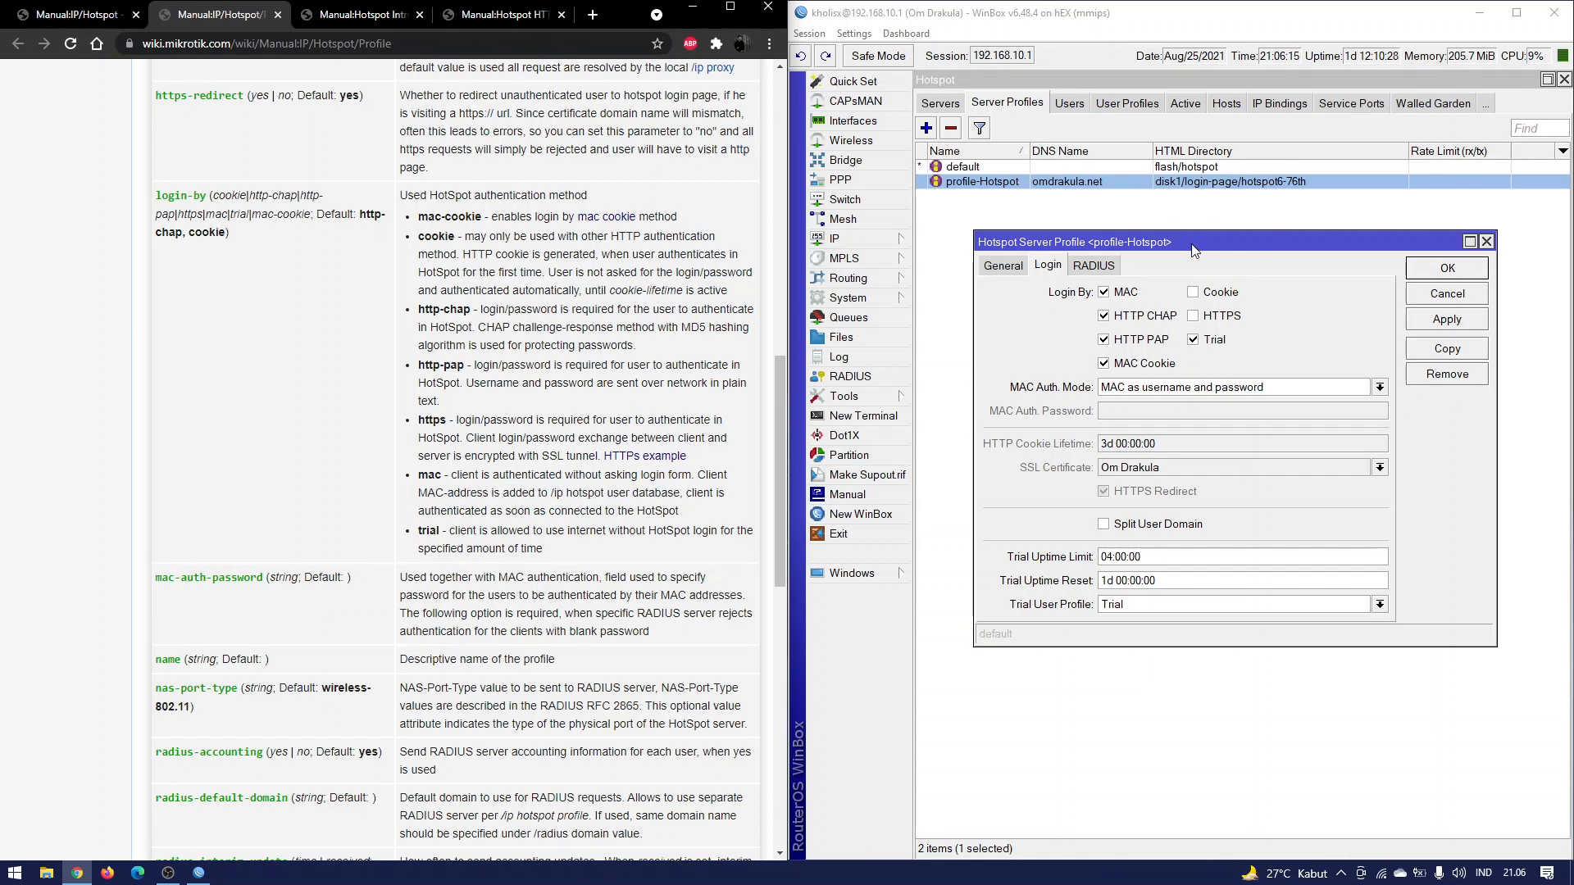
Examine the hotspot user list for entries that use a MAC address as name and password.
left_click(1064, 109)
left_click(1067, 110)
left_click(1126, 197)
left_click(1140, 187)
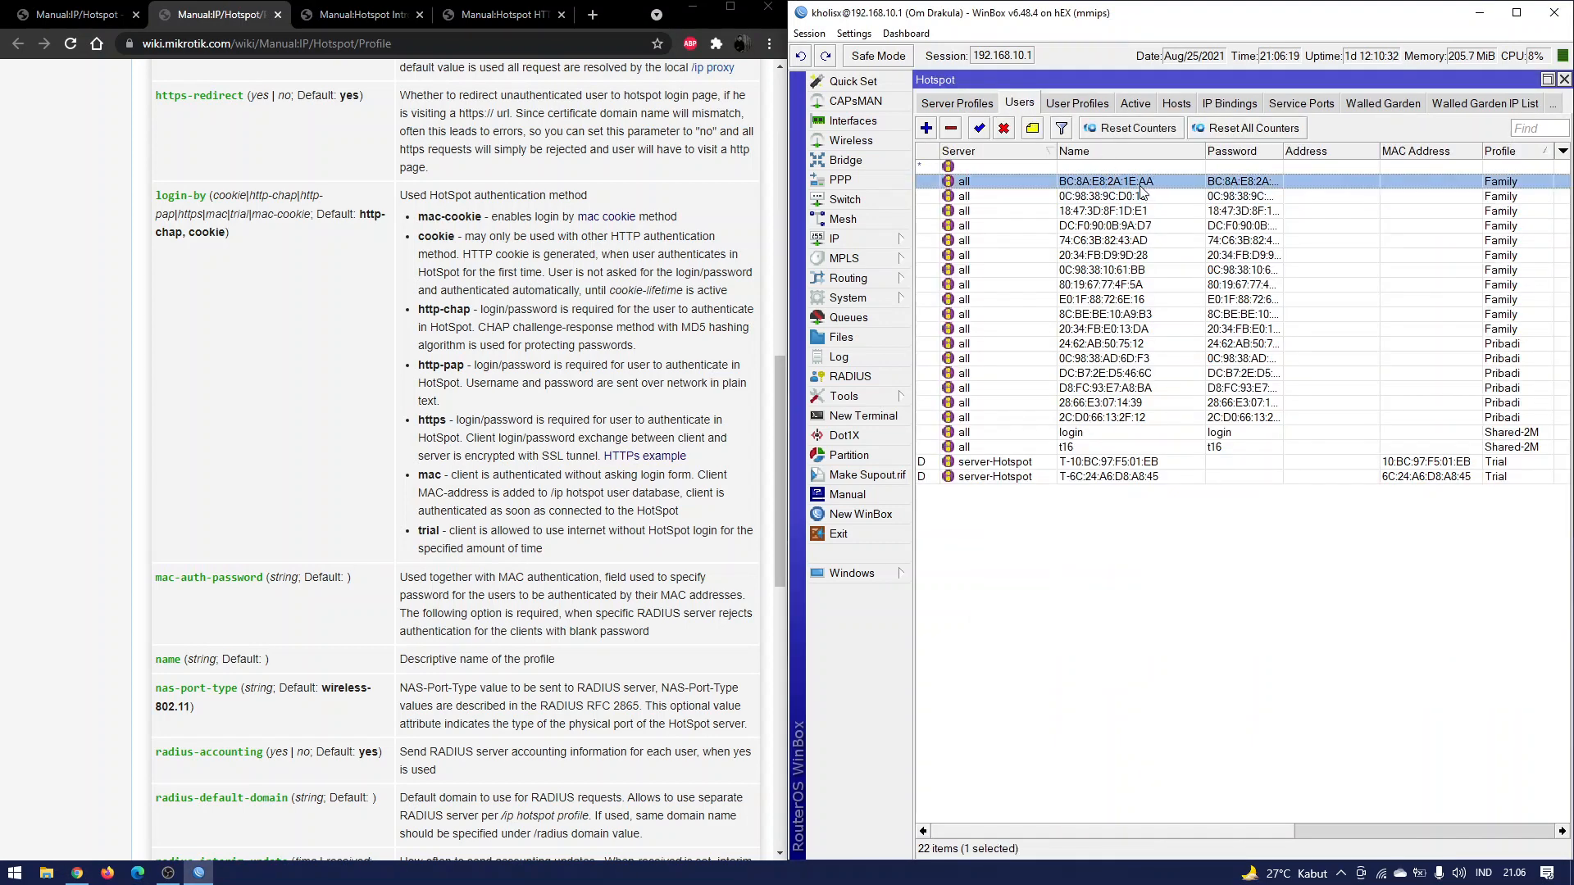
left_click(1140, 210)
left_click(1146, 256)
left_click(1152, 330)
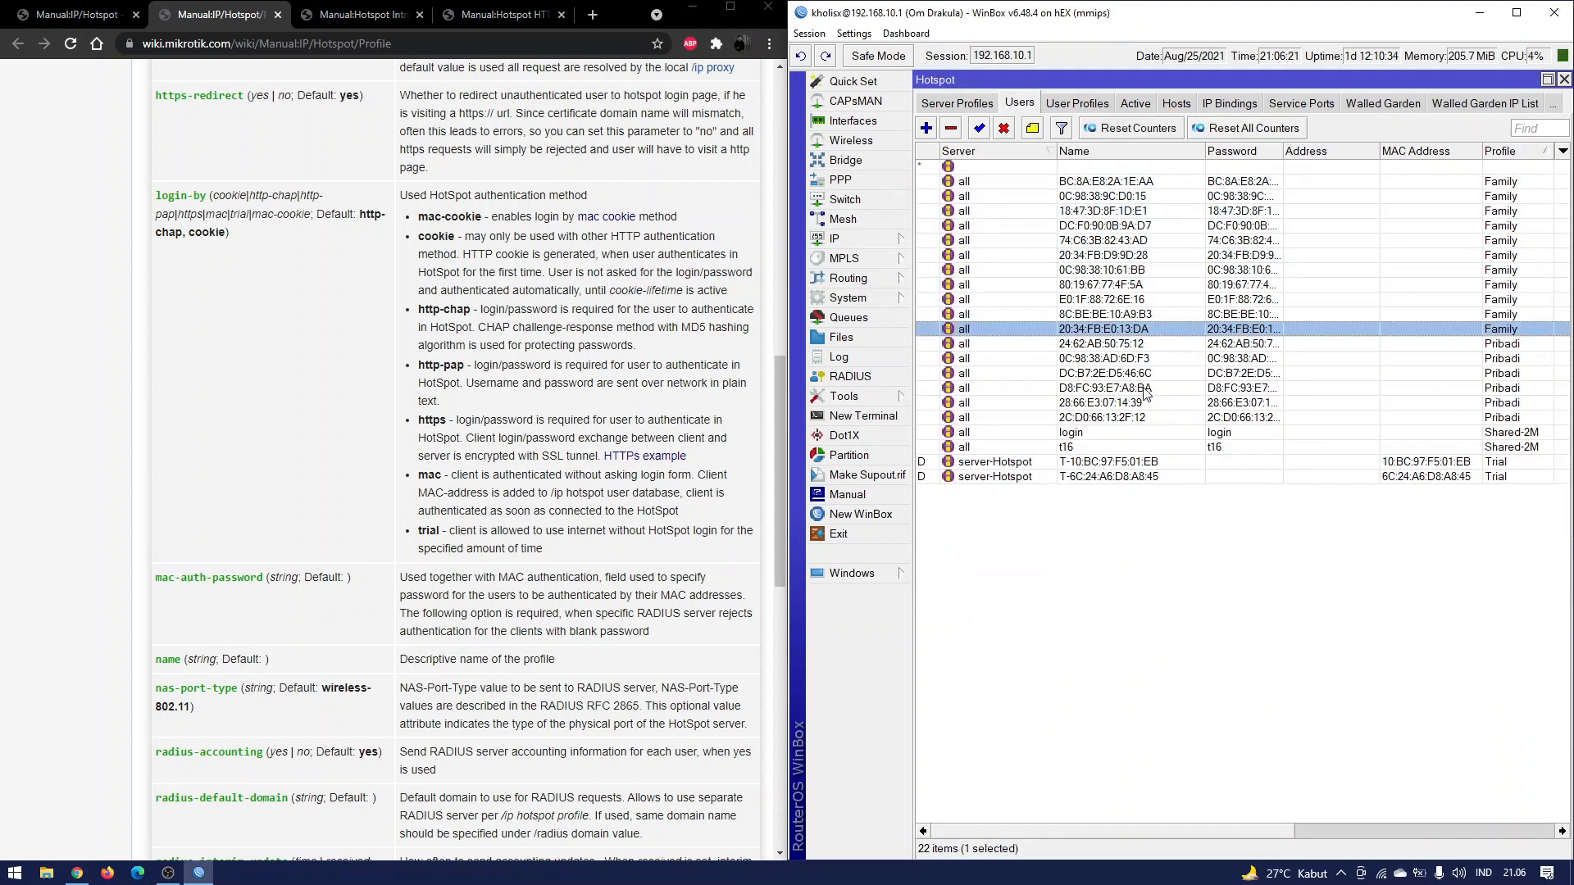
left_click(1146, 389)
left_click(1120, 320)
left_click(1123, 259)
left_click(1129, 210)
left_click(1131, 183)
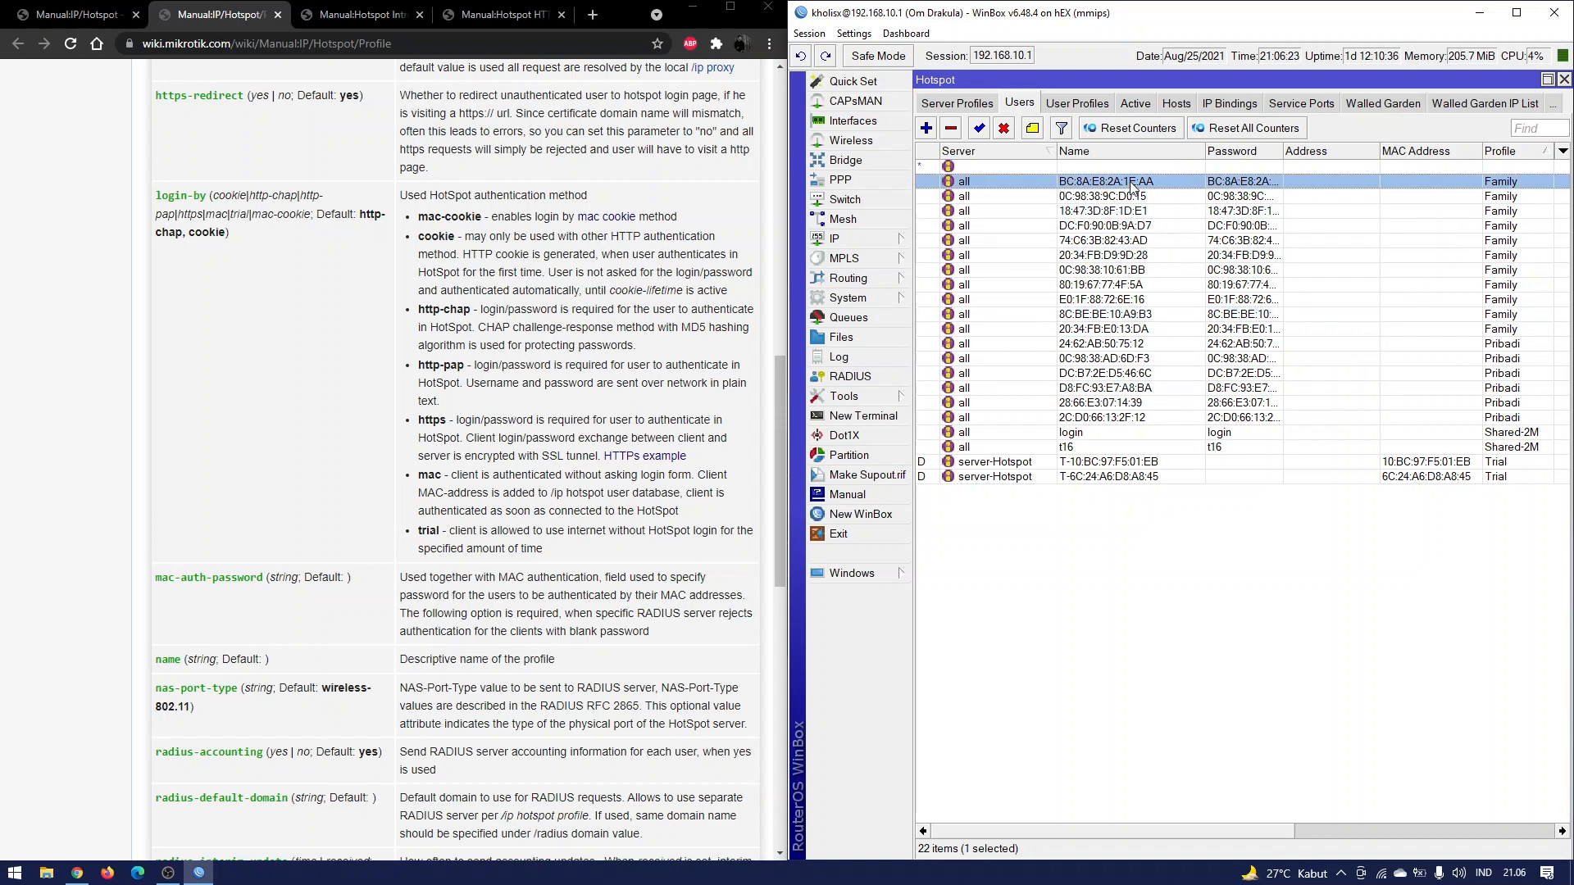
left_click(1127, 374)
left_click(1129, 404)
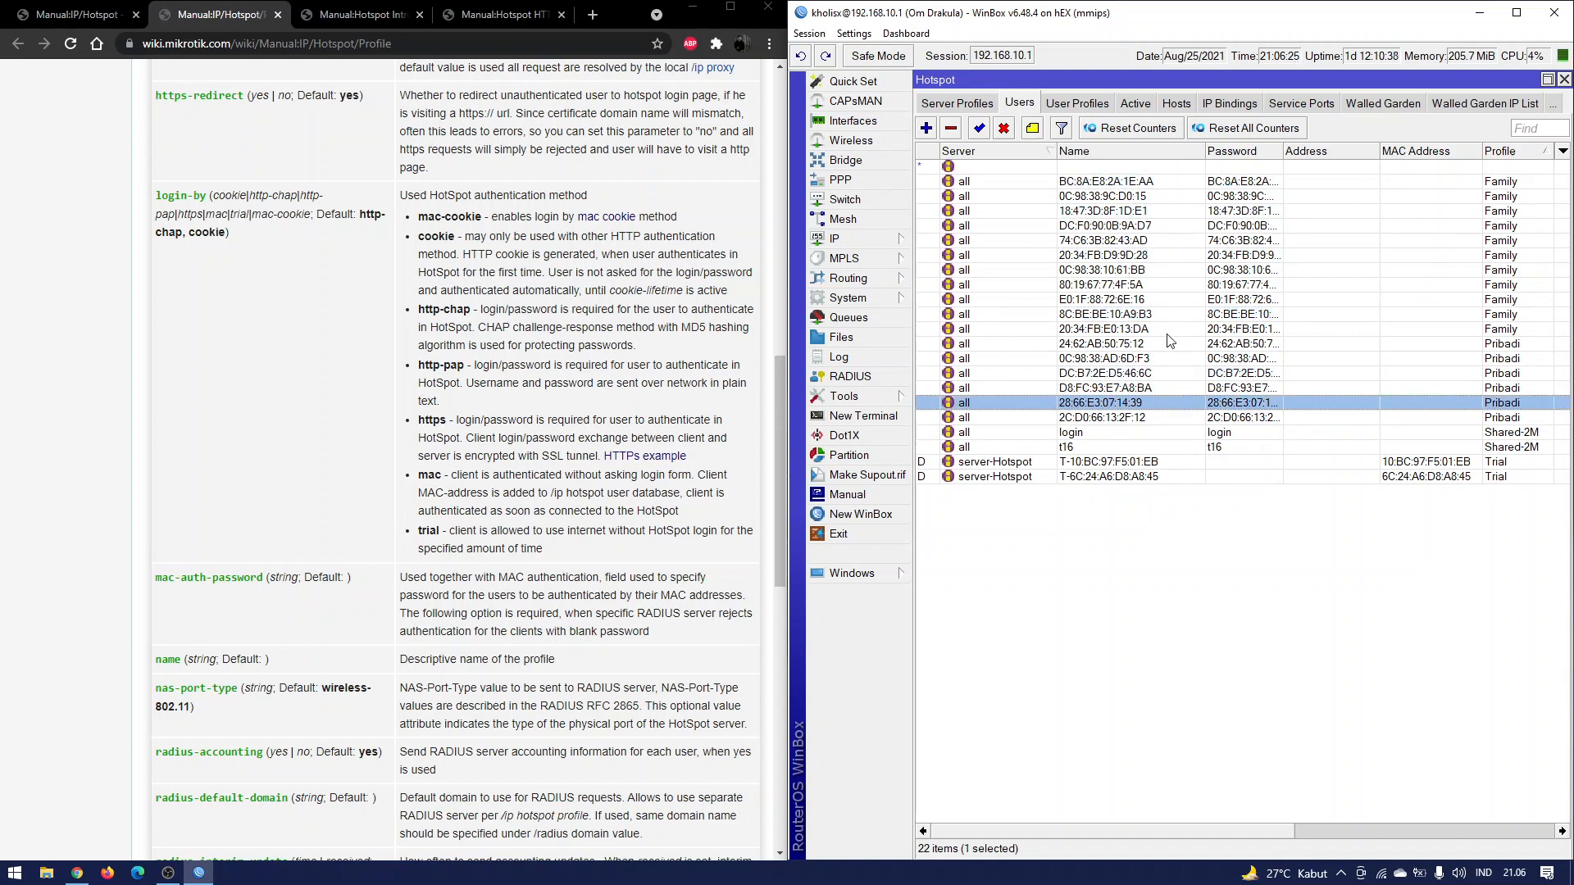
Compare profile-Hotspot's MAC authentication mode with the name and password fields of the first hotspot user.
left_click(985, 105)
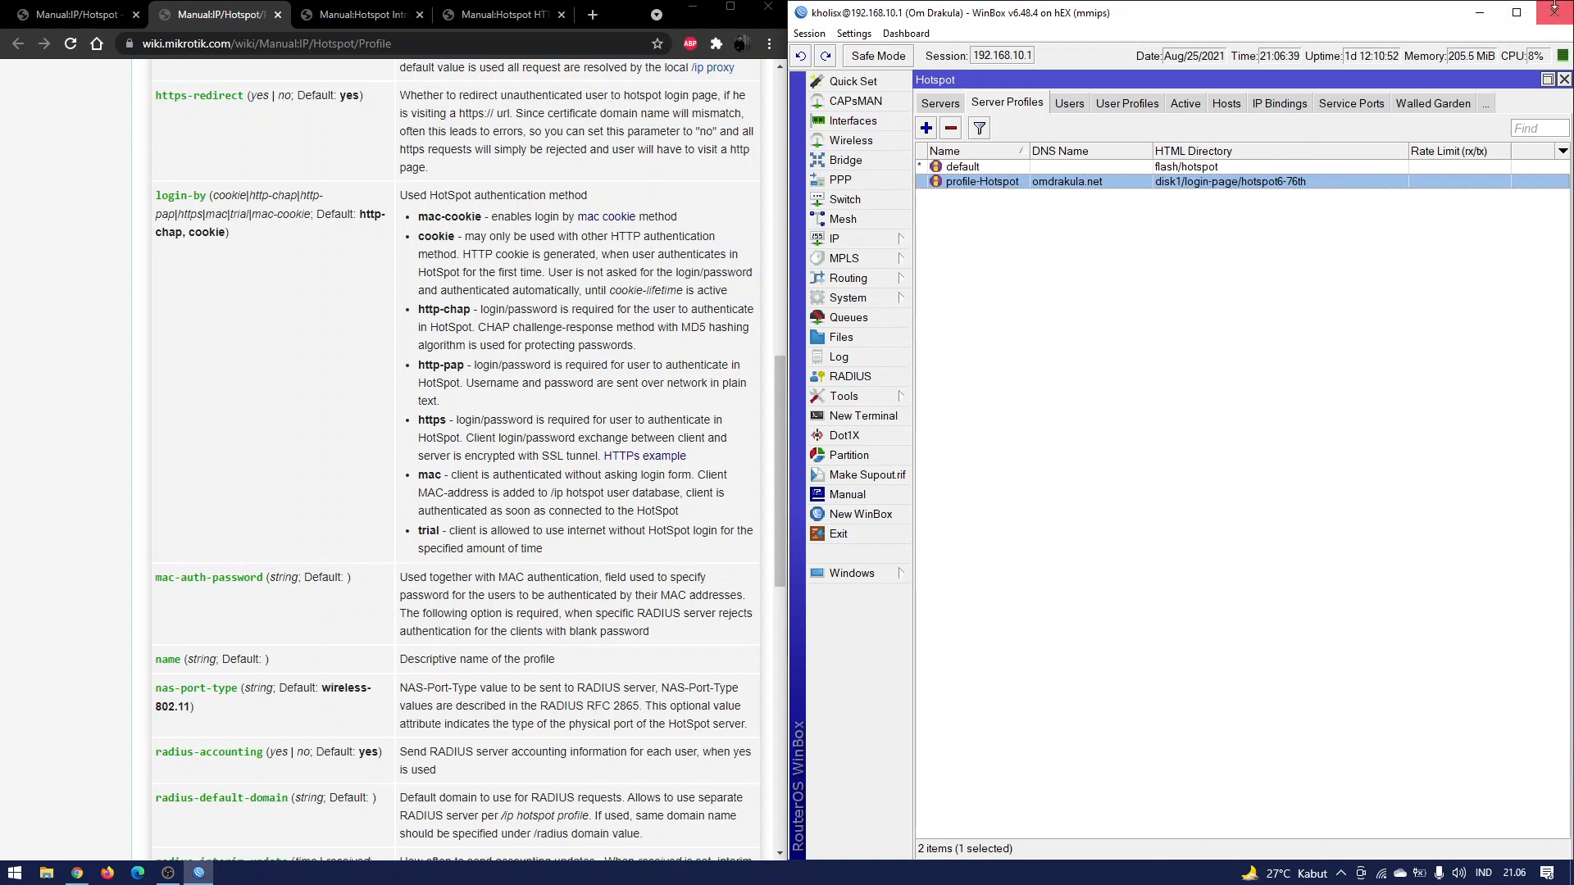
double_click(1010, 181)
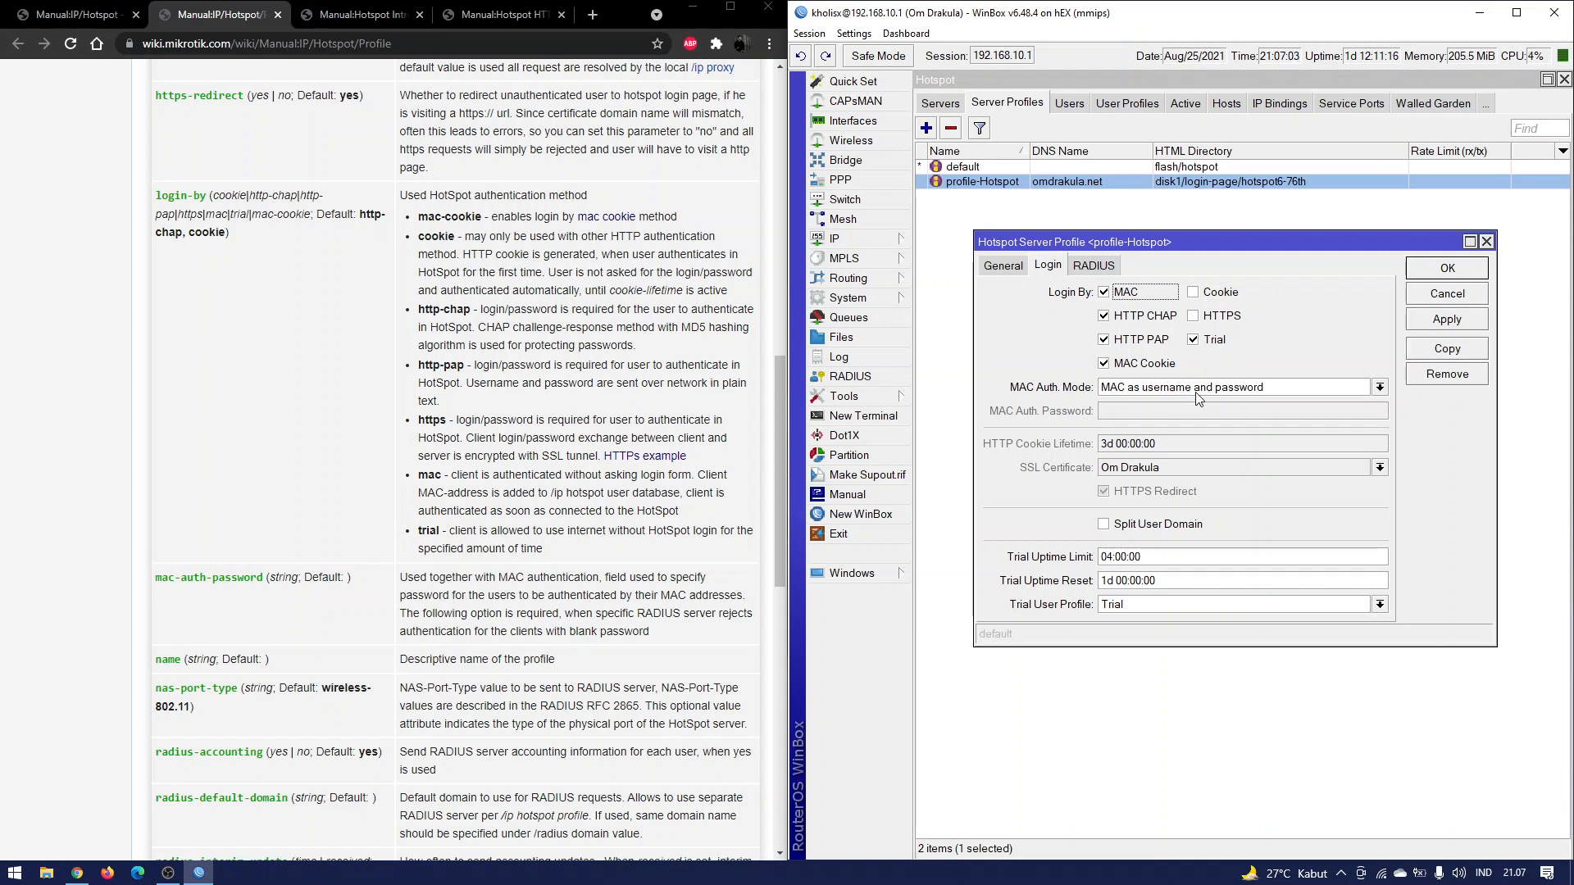
left_click(1066, 104)
double_click(1070, 182)
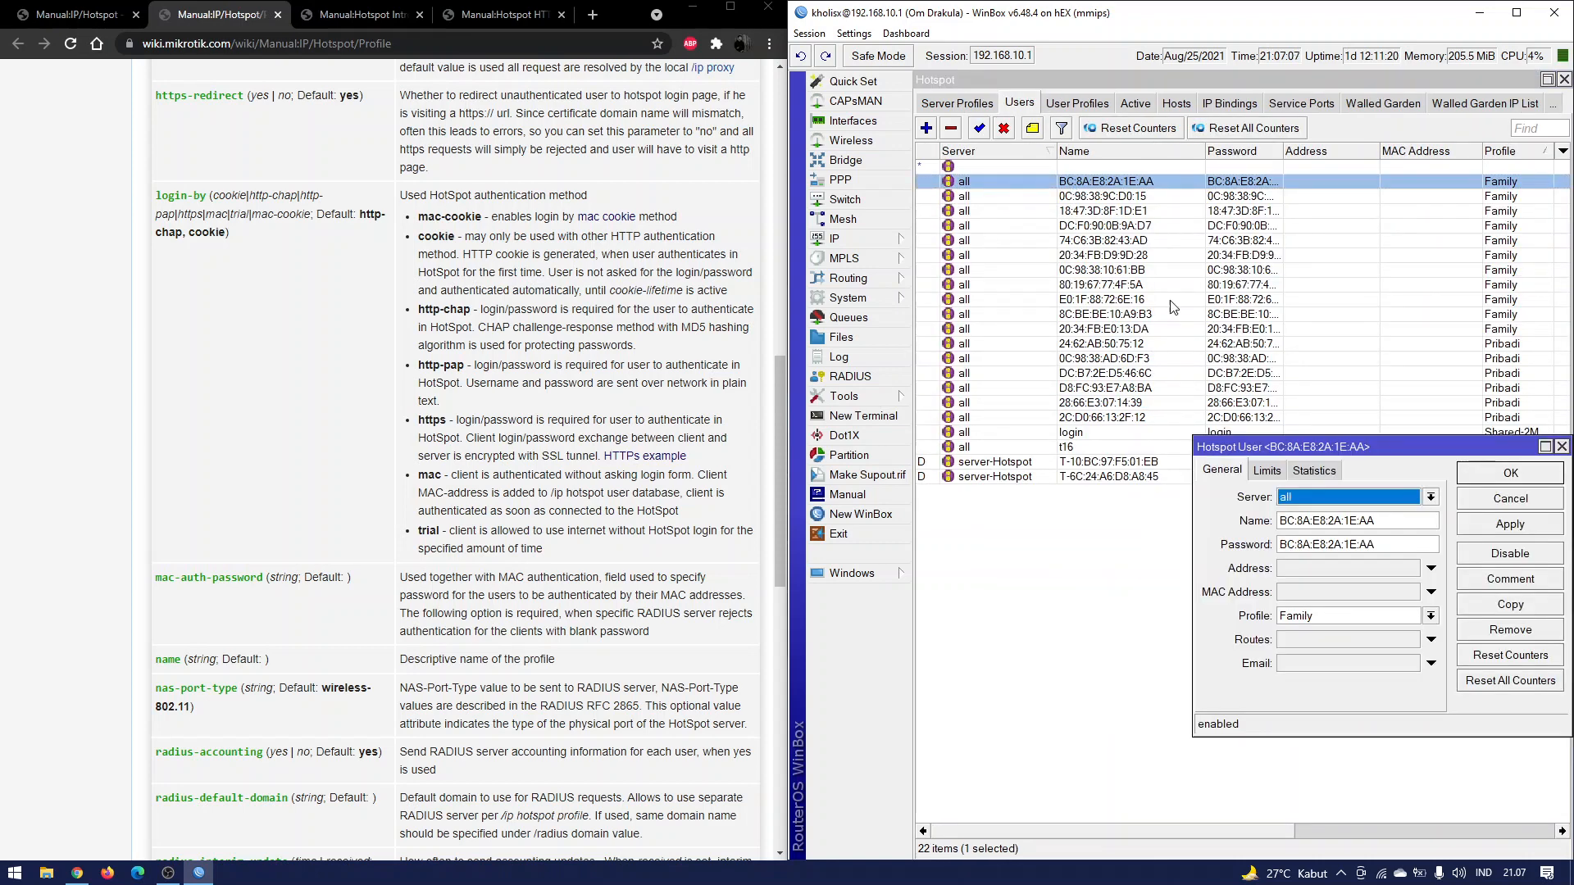
left_click_drag(1417, 522, 1263, 524)
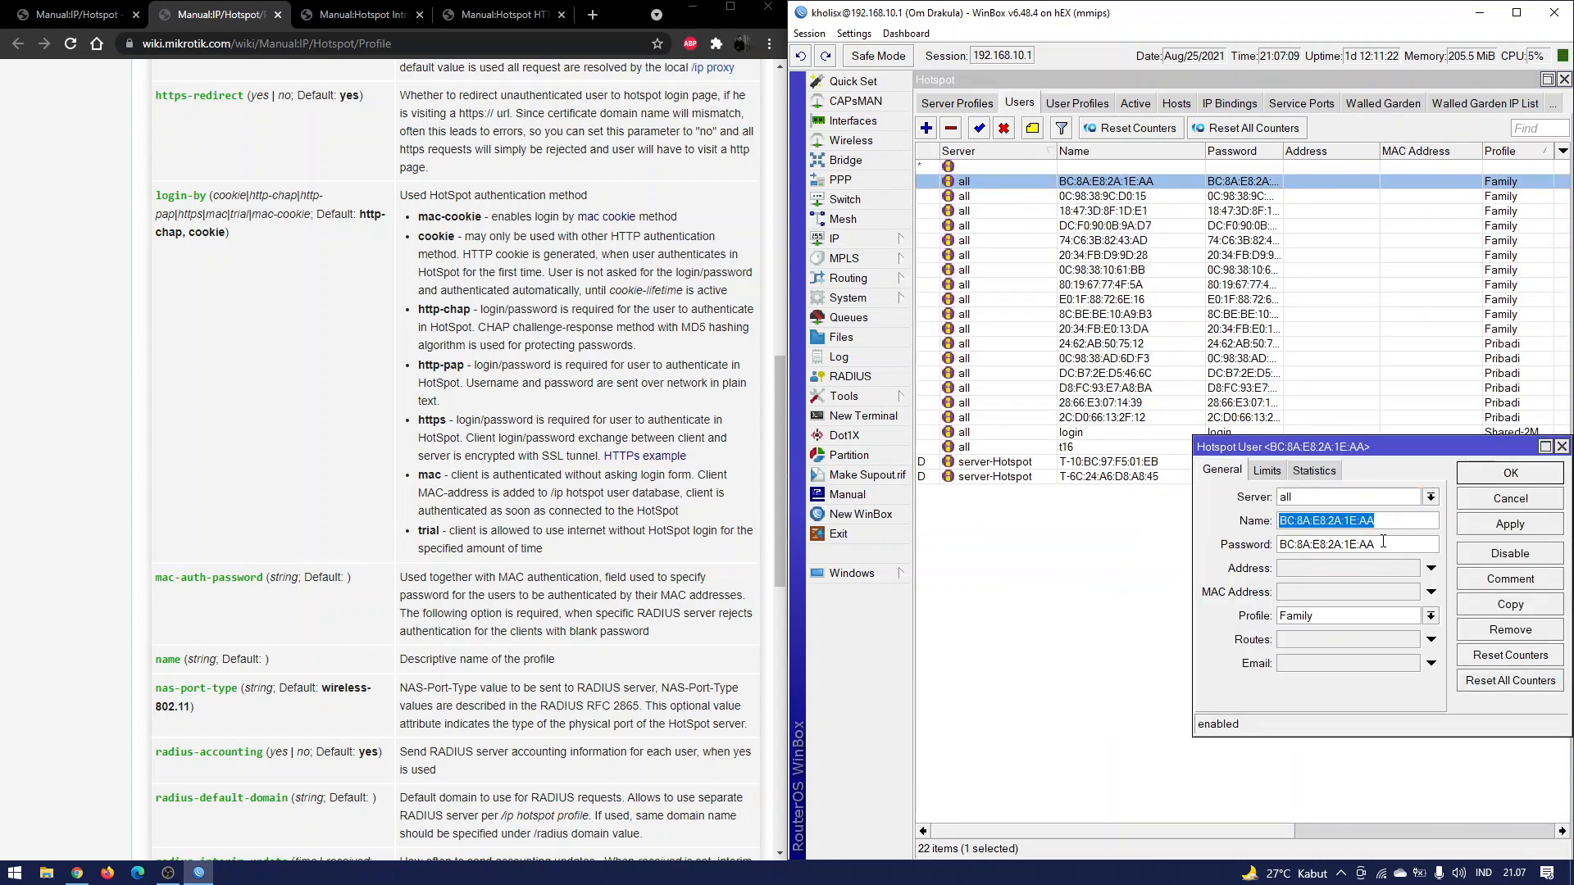
left_click_drag(1385, 543, 1275, 544)
left_click(1401, 522)
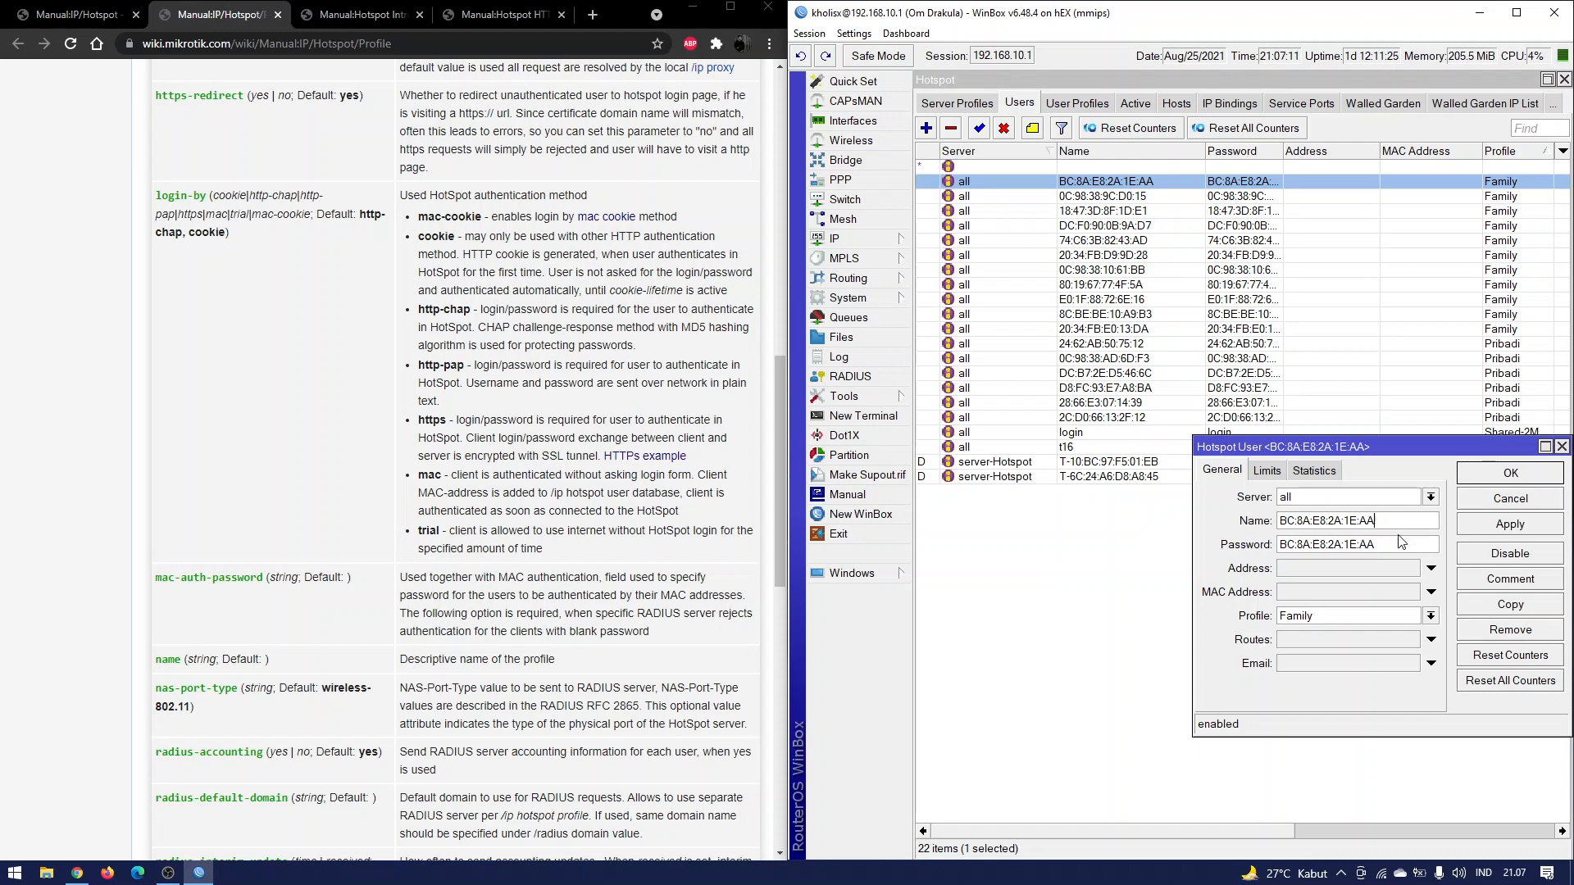
left_click(1561, 447)
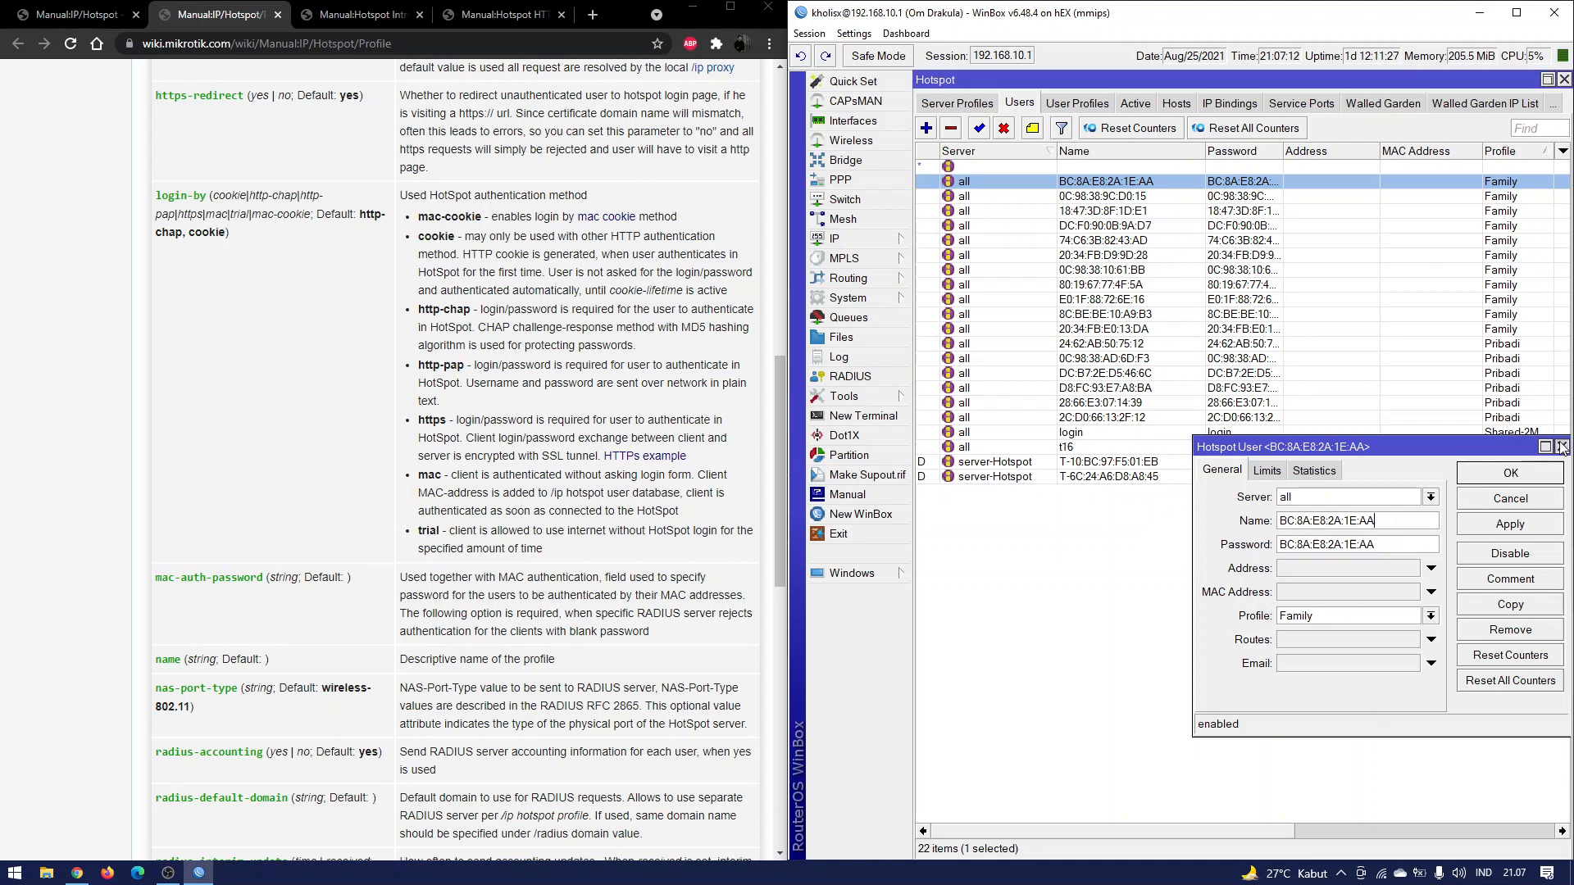
In profile-Hotspot's login settings, try MAC as username as the MAC authentication mode and go to the MAC authentication password field.
left_click(981, 106)
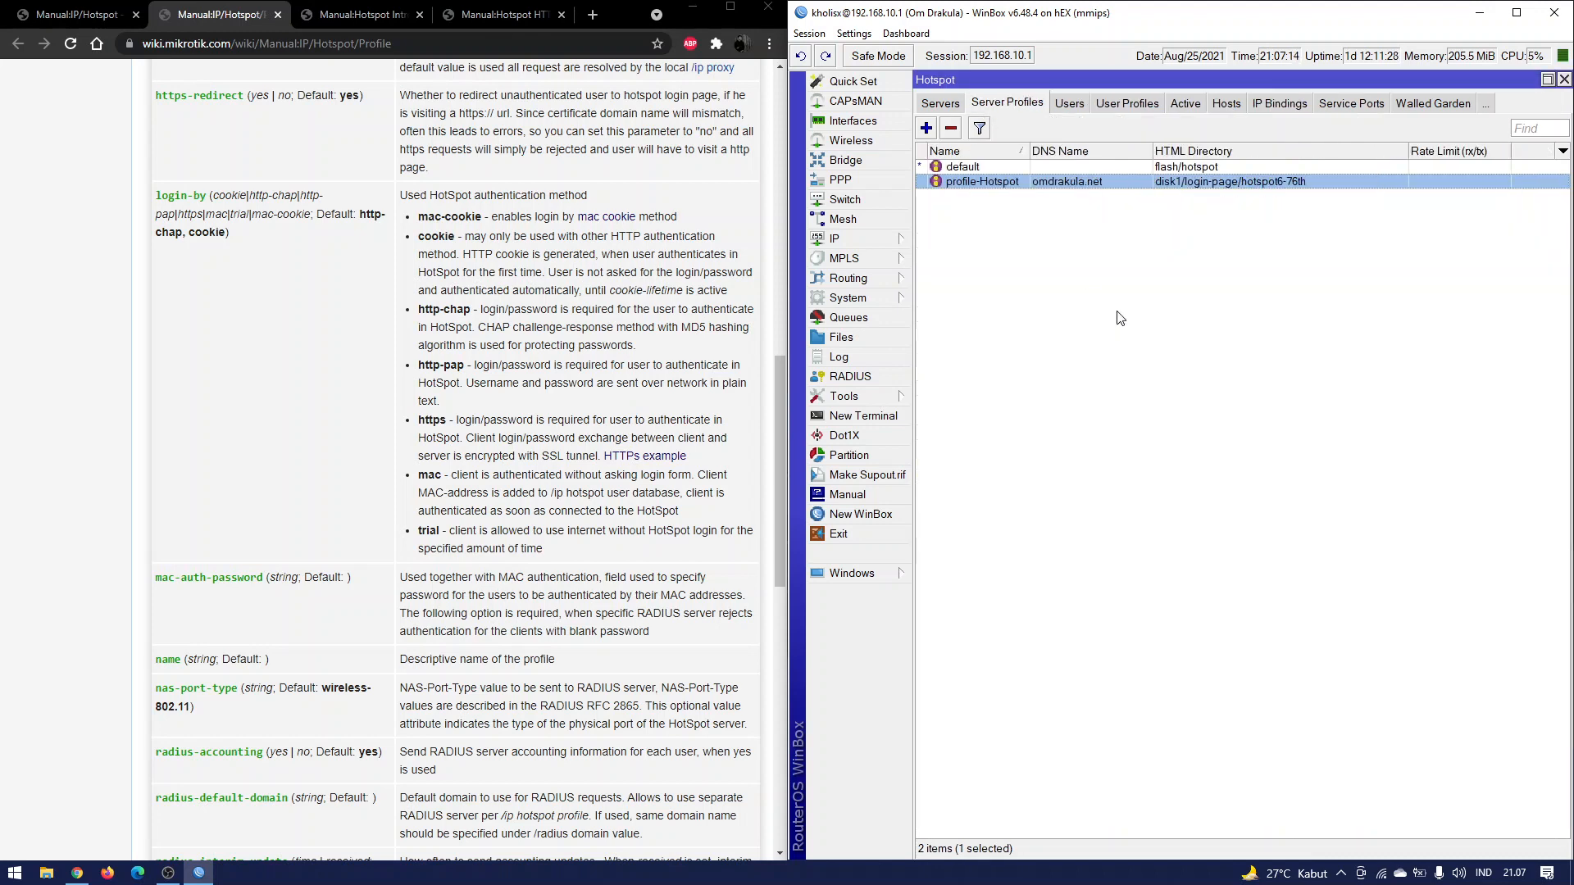
double_click(1086, 182)
left_click(1379, 387)
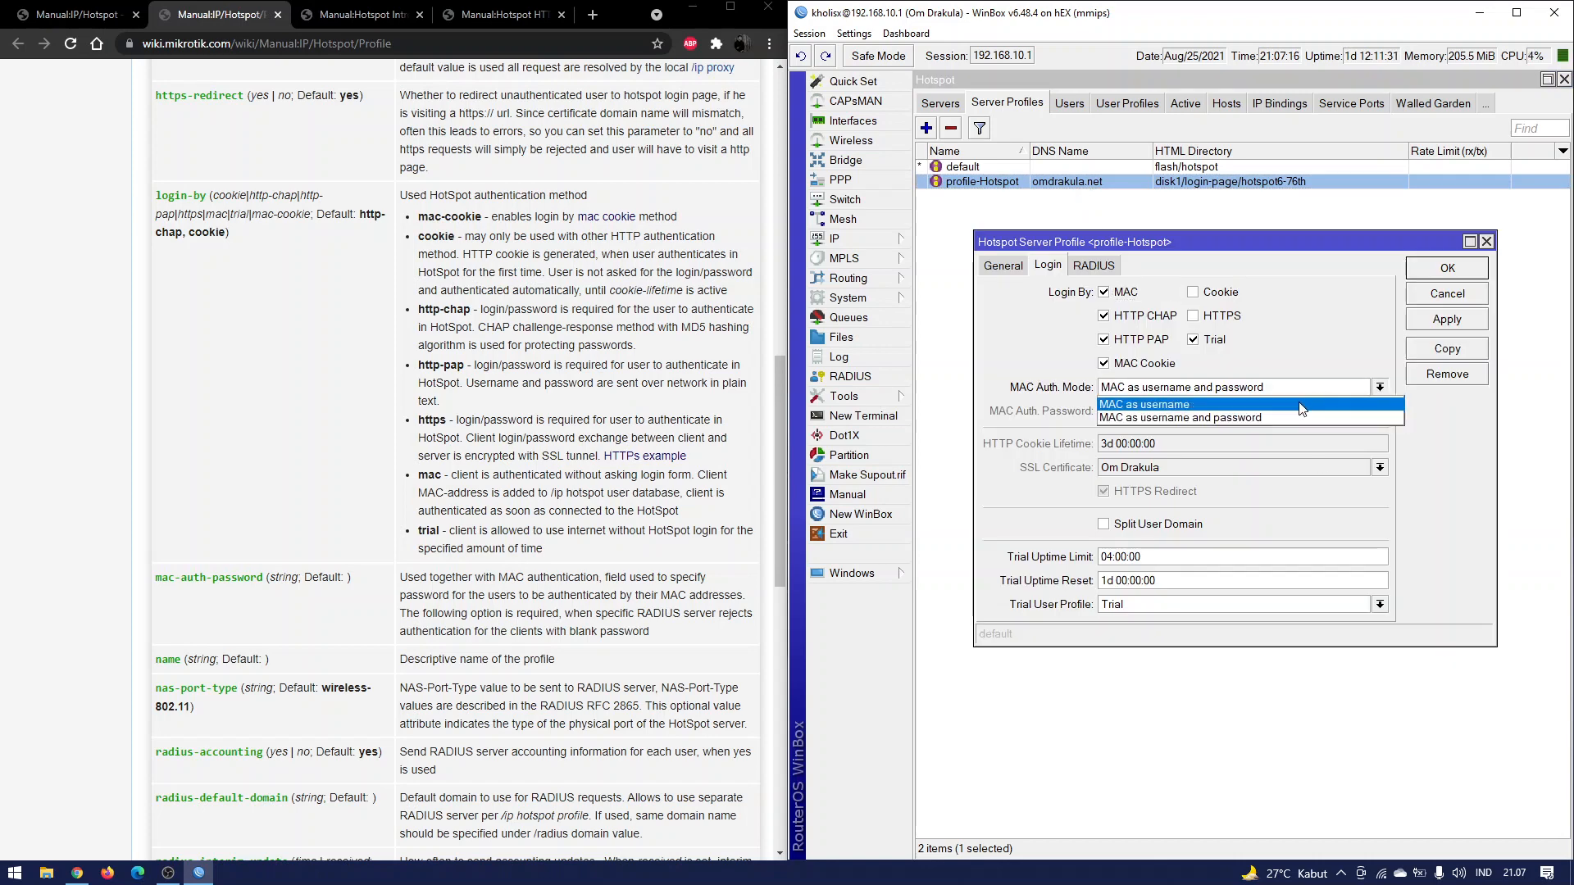
left_click(1303, 415)
left_click(1113, 414)
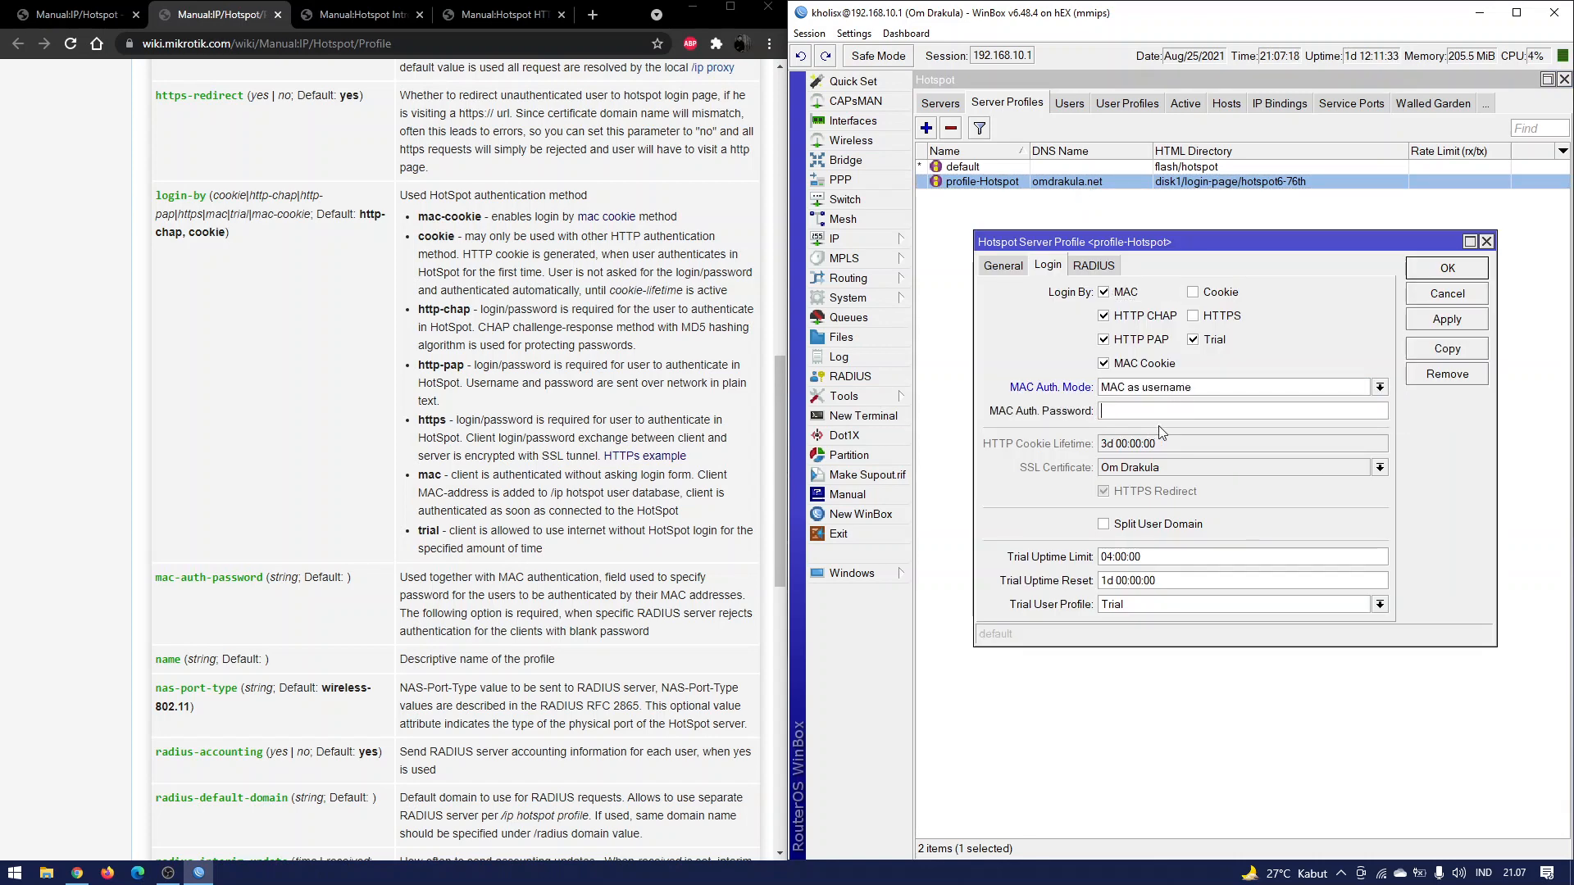
Examine the name and password fields of the third MAC-based hotspot user, highlighting each value.
left_click(1072, 106)
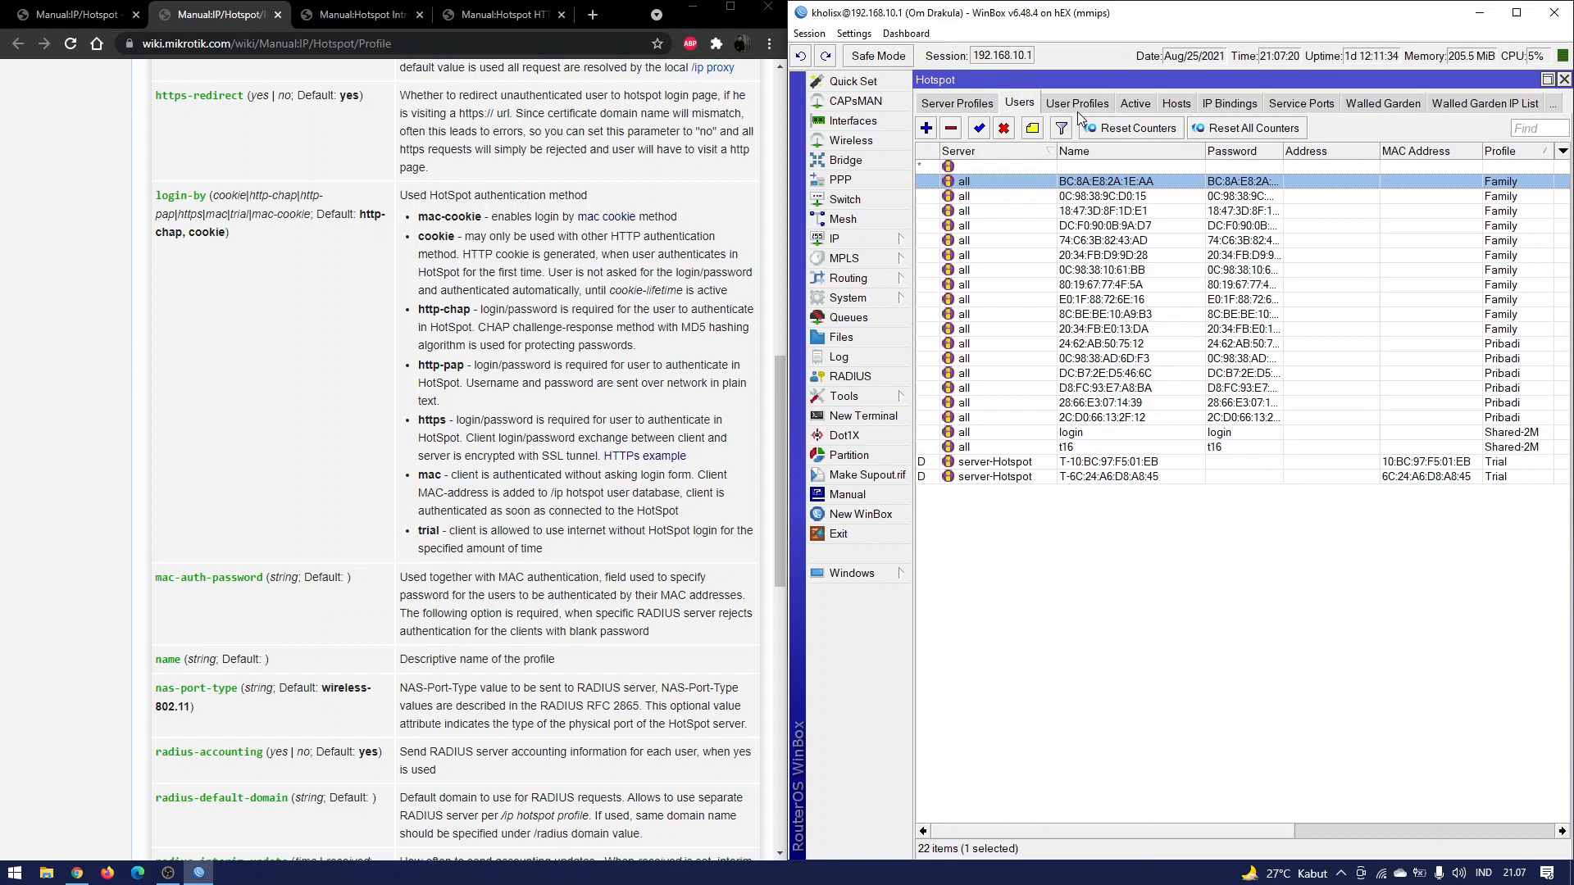
double_click(1063, 213)
double_click(1295, 523)
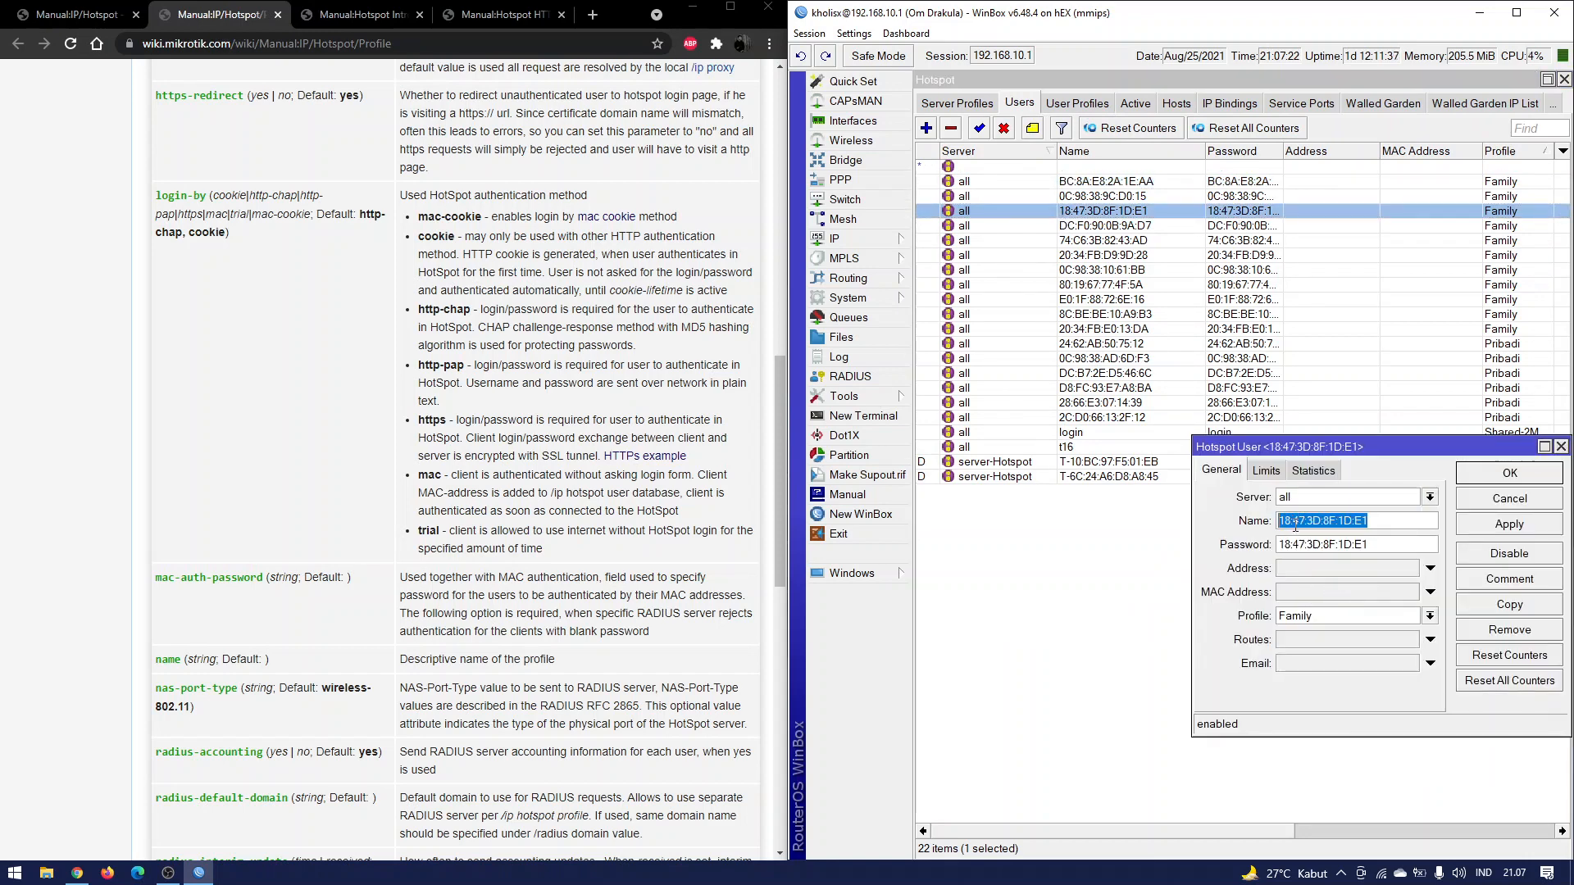
double_click(1372, 543)
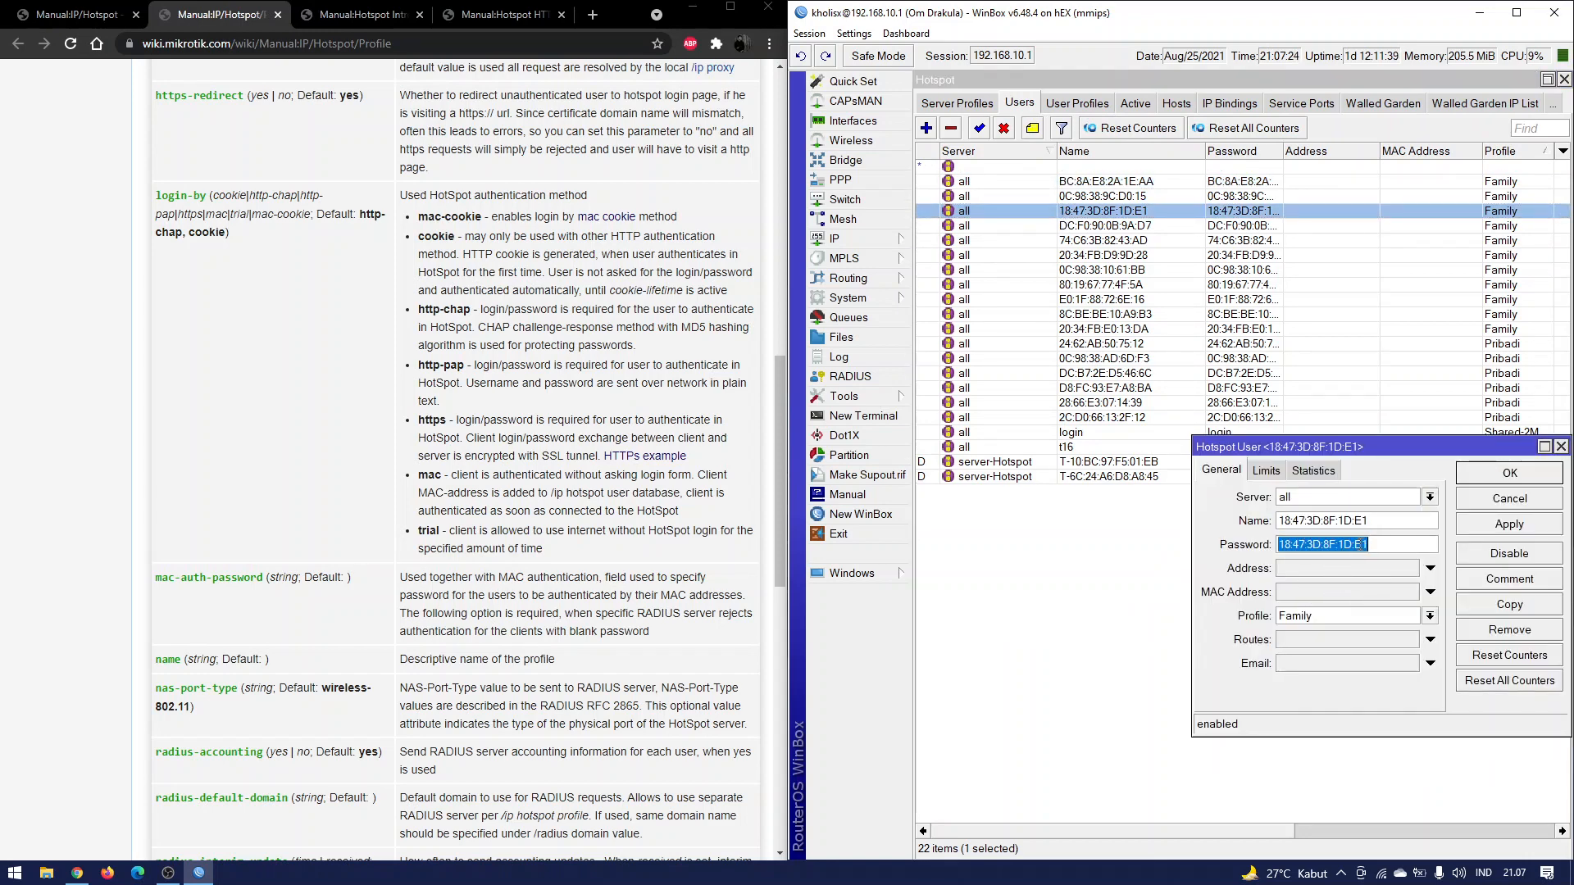
left_click(1560, 447)
Discard the unsaved MAC authentication mode change in profile-Hotspot and reopen its login settings.
left_click(984, 102)
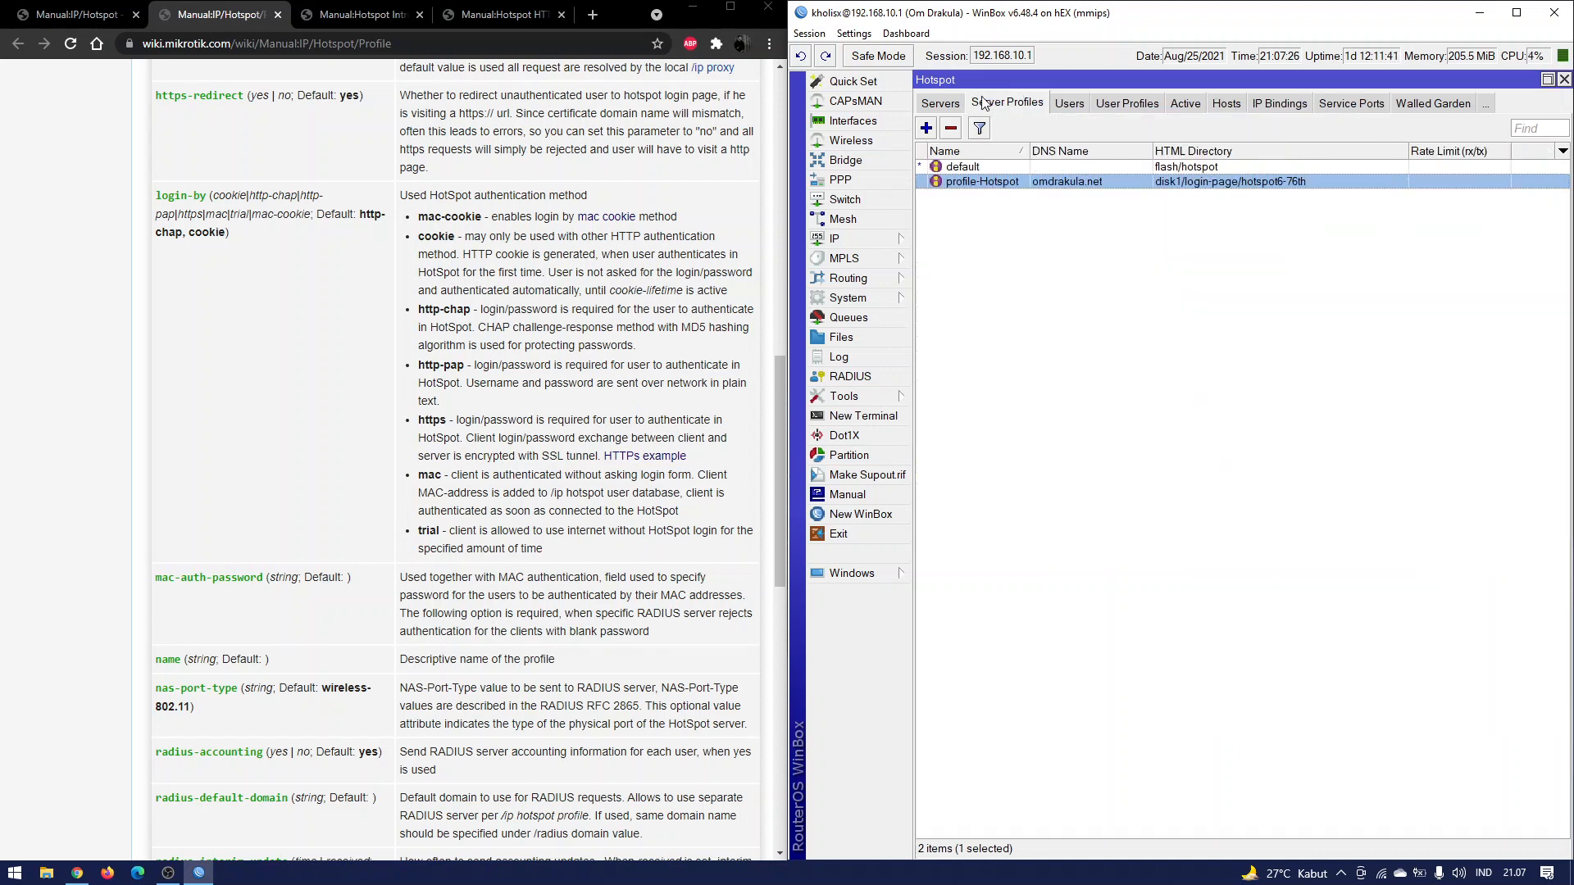
double_click(1103, 179)
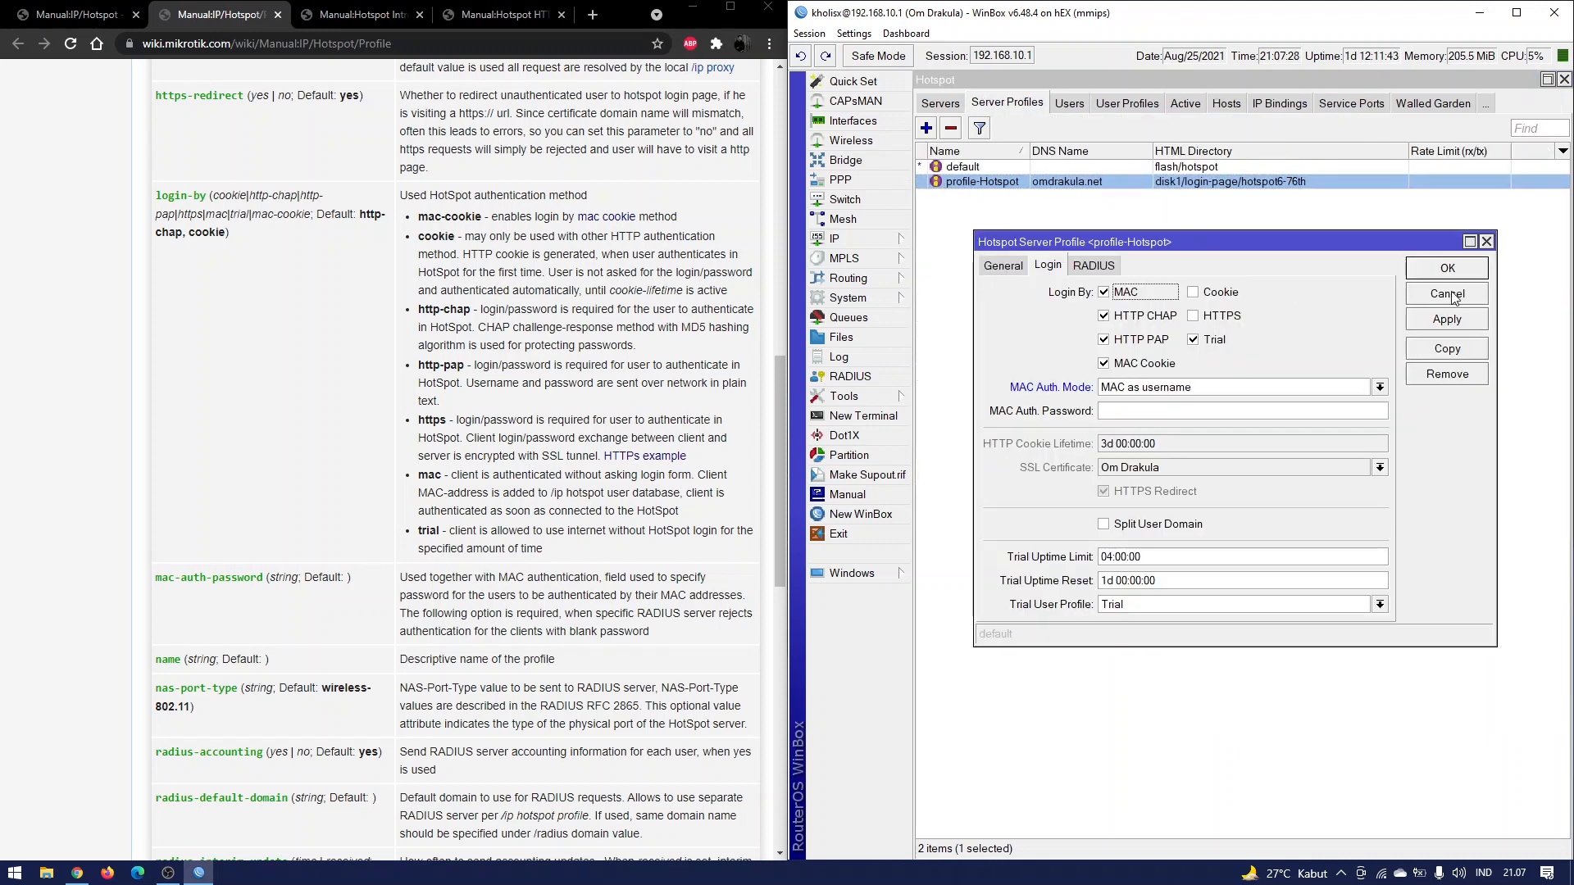
left_click(1447, 294)
double_click(1074, 181)
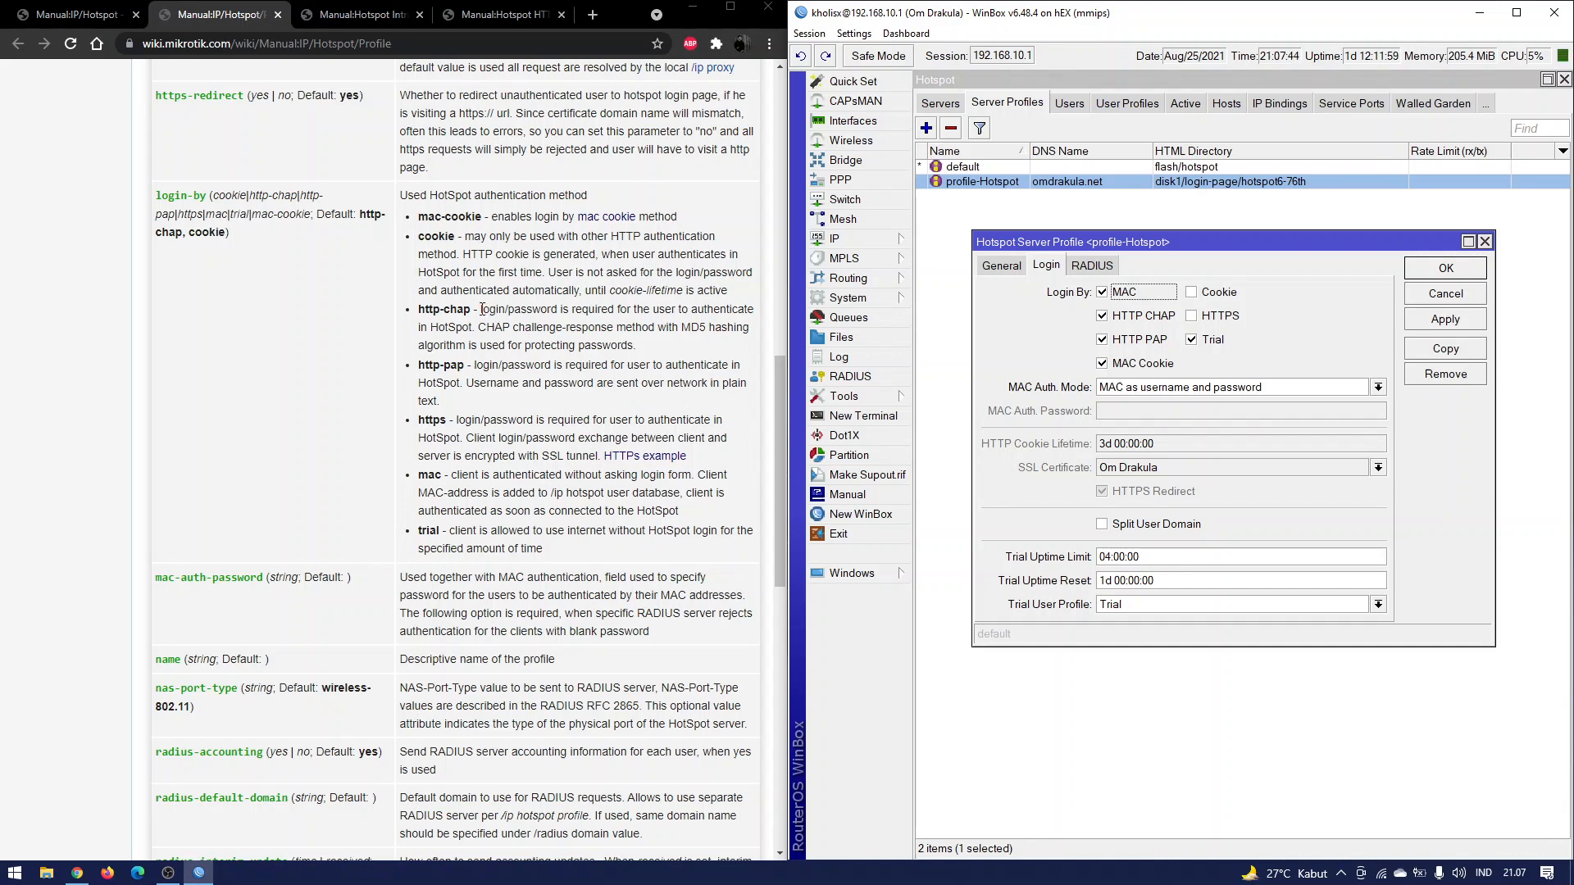
Read the http-chap login method's description in the manual, highlighting the CHAP challenge-response and MD5 hashing parts.
mouse_move(482, 309)
left_mouse_down()
mouse_move(736, 311)
mouse_move(487, 331)
mouse_move(734, 327)
left_mouse_up()
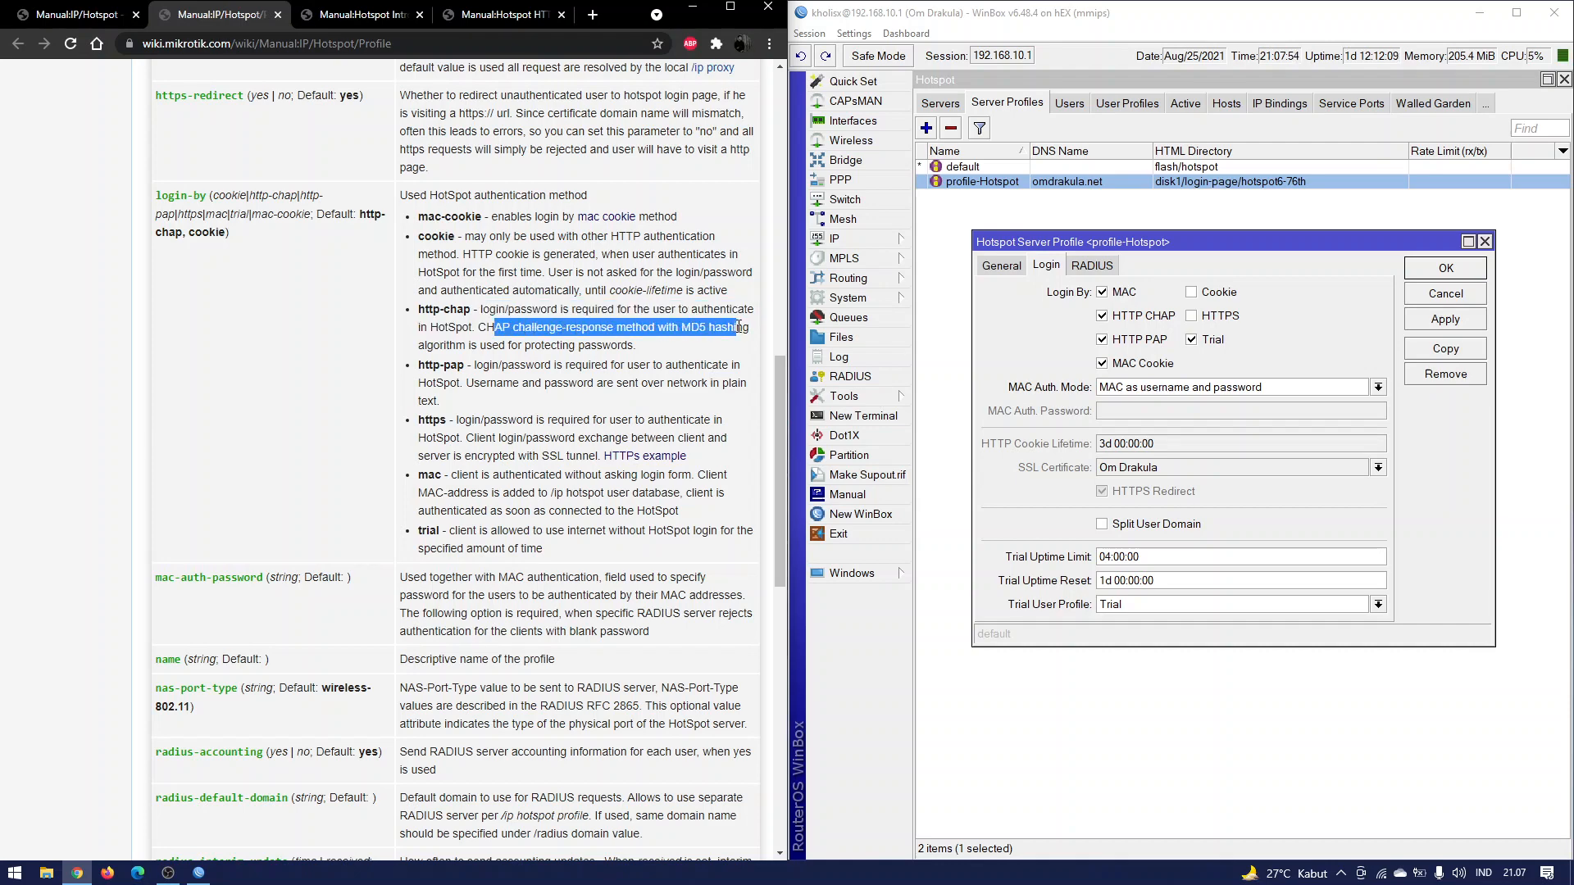
left_click_drag(448, 345, 579, 345)
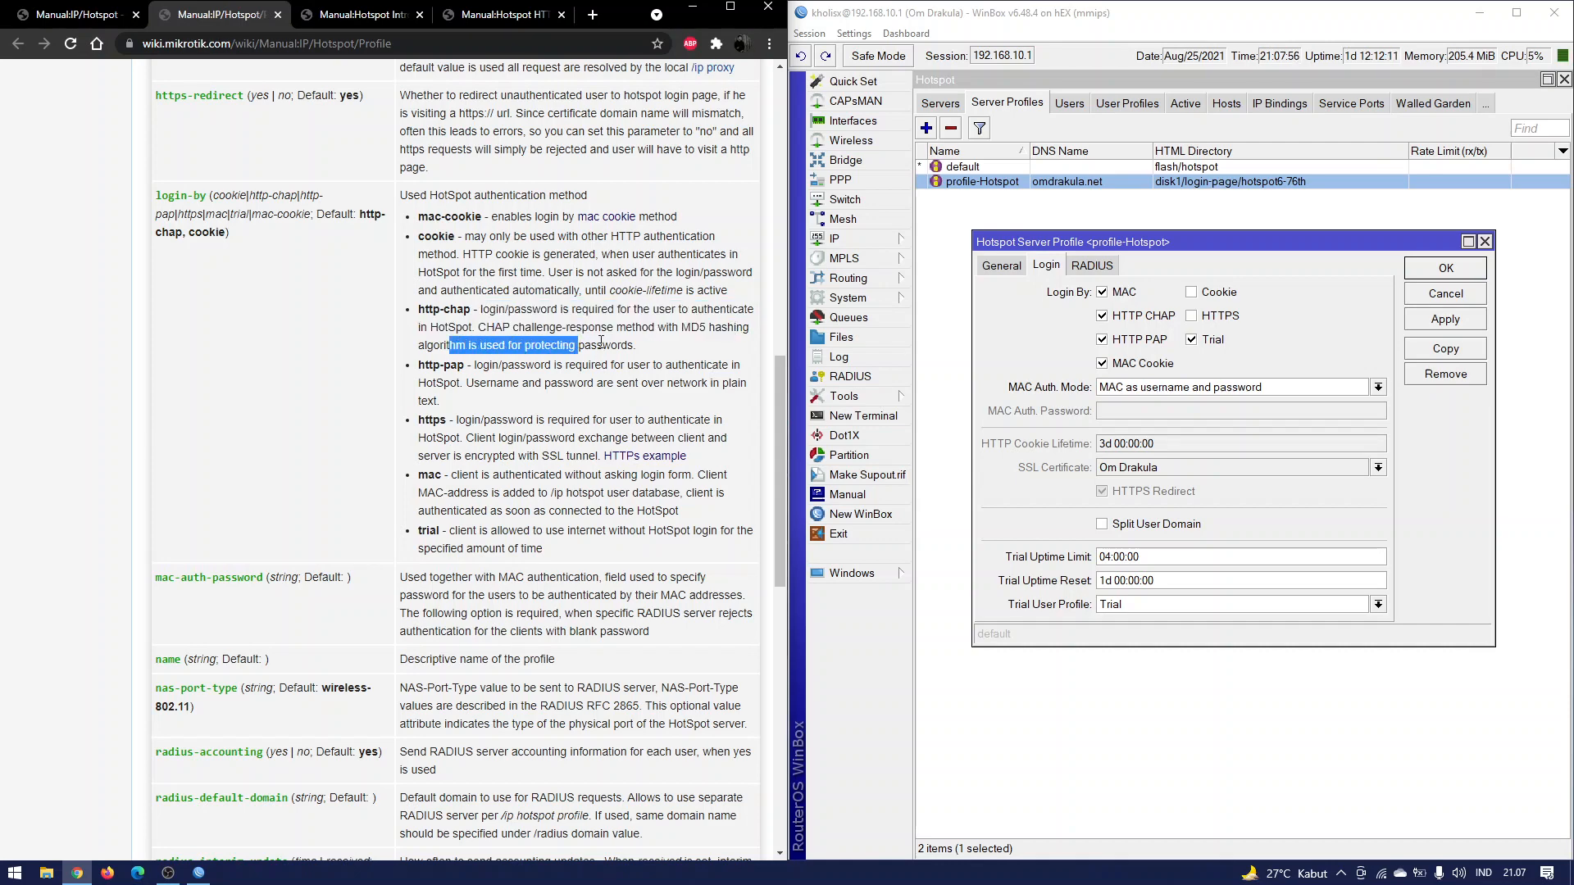
left_click(601, 342)
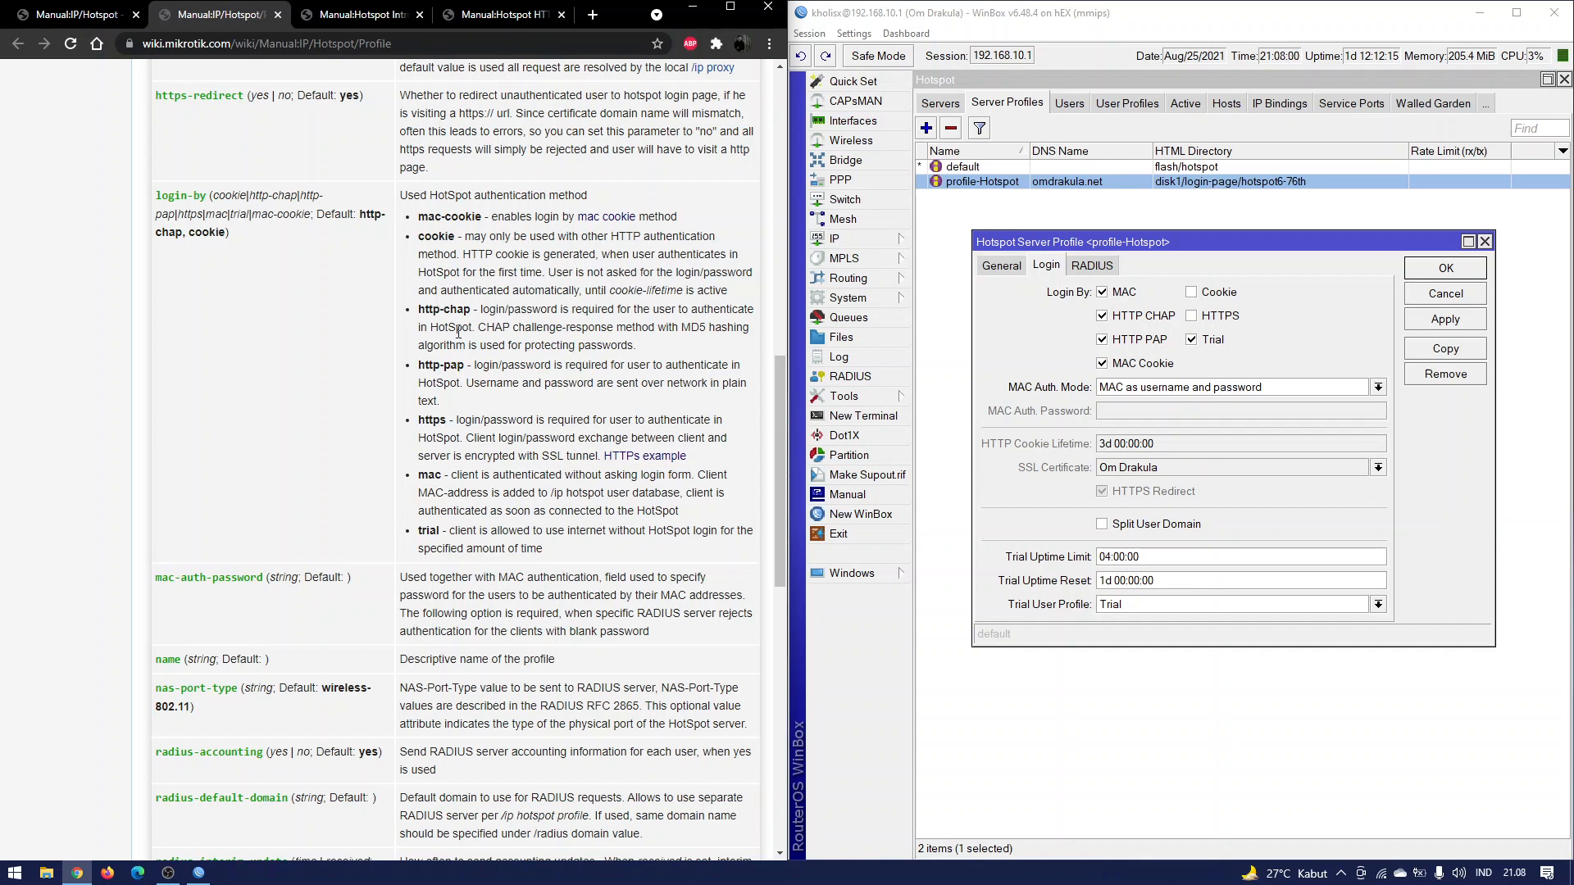
left_click_drag(426, 310, 580, 330)
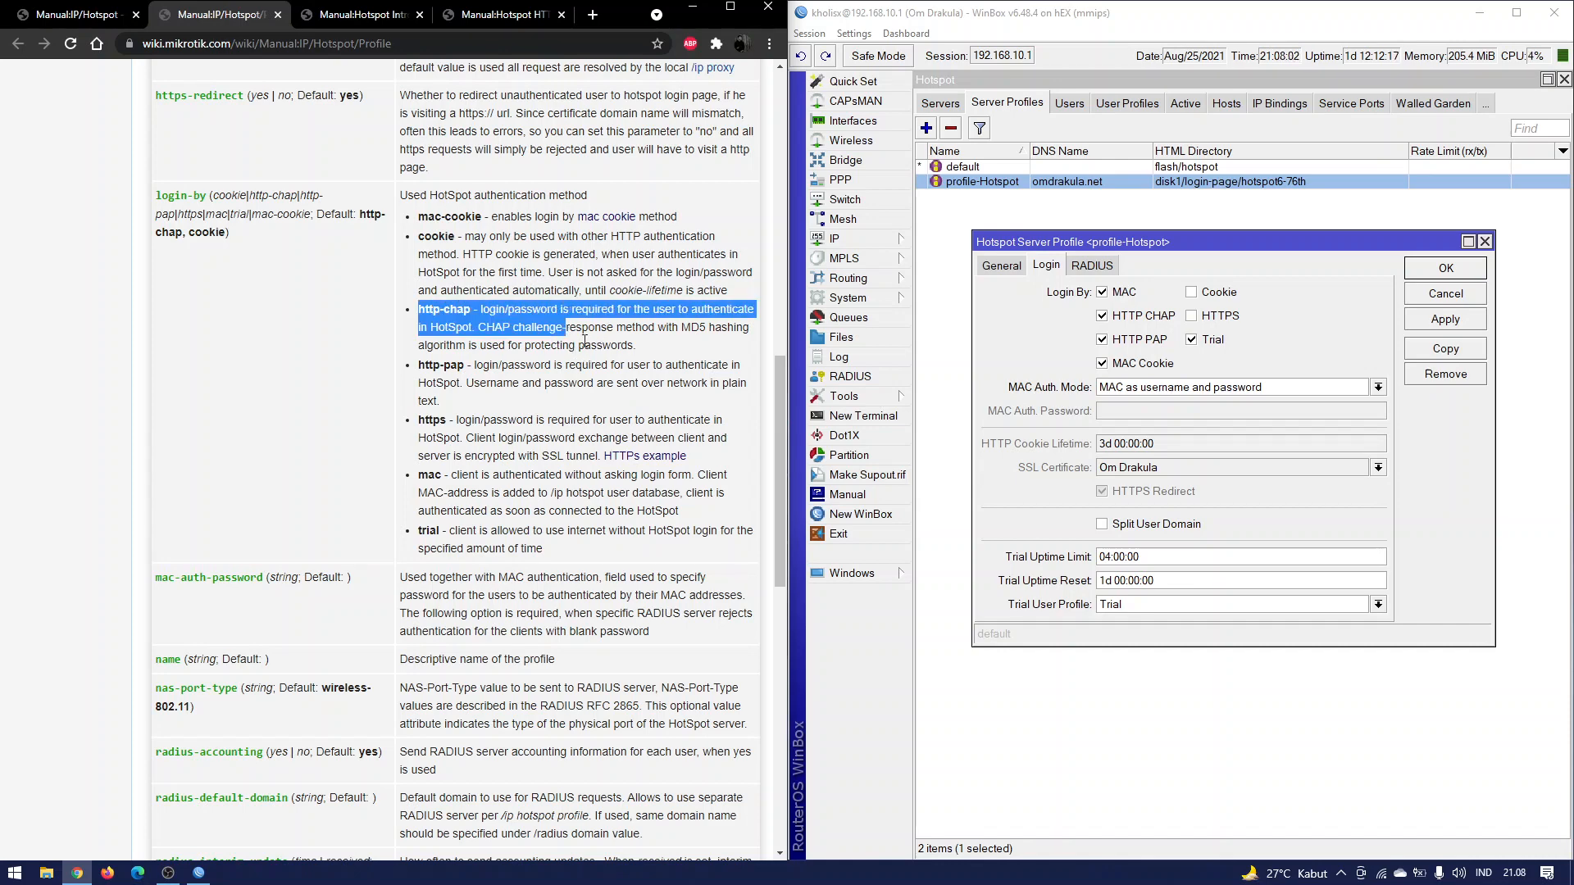
left_click(584, 340)
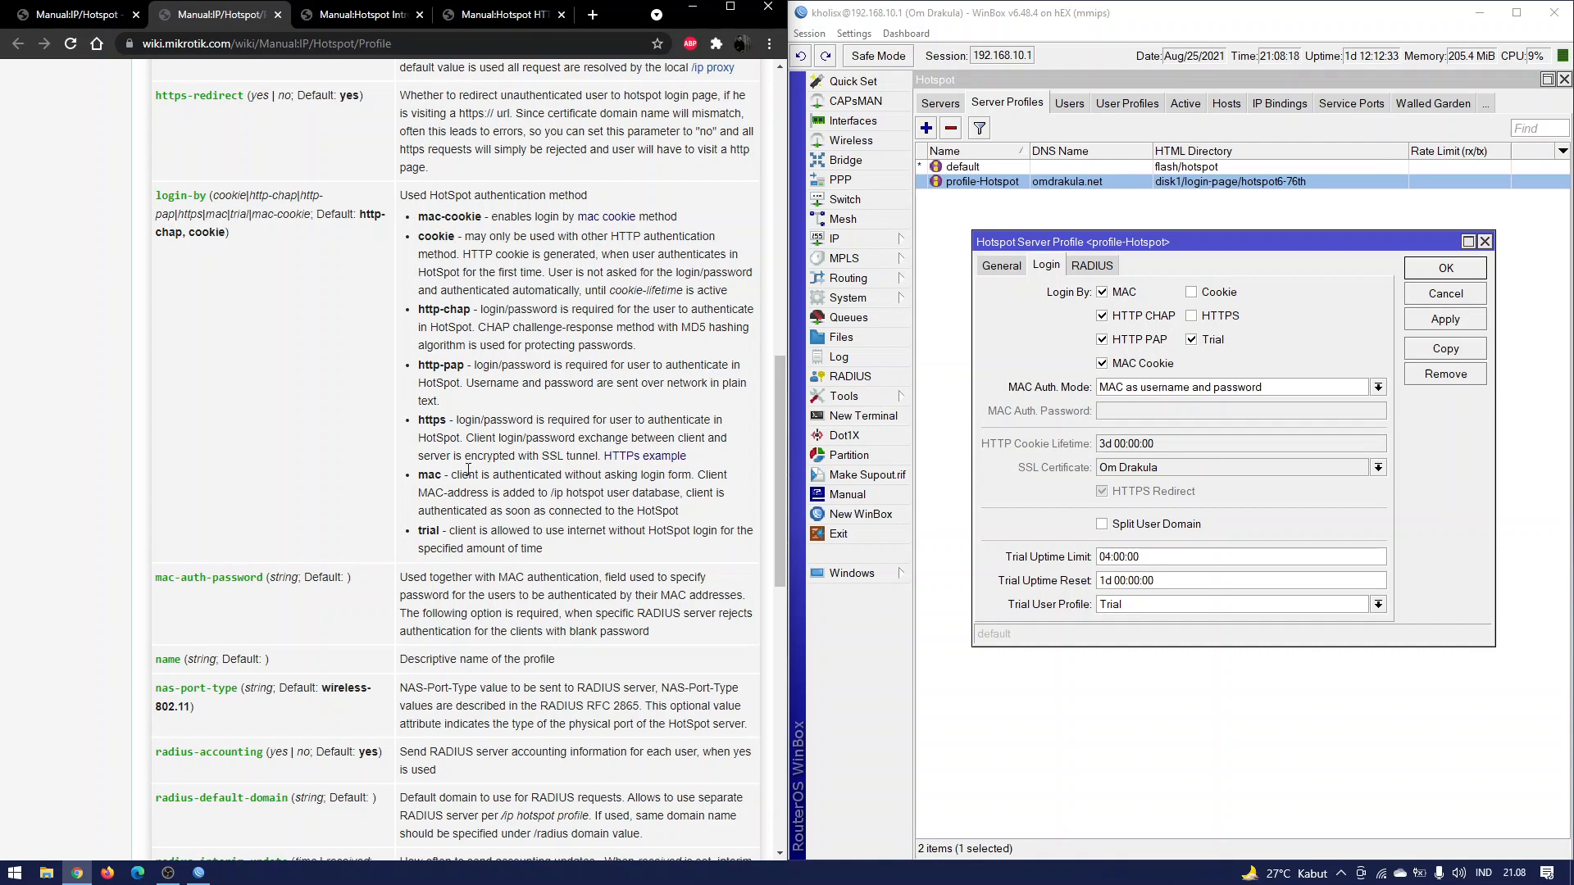
Open Notepad and write a sample login URL for omdrakula.net/login.html with user and password parameters.
key("super+r")
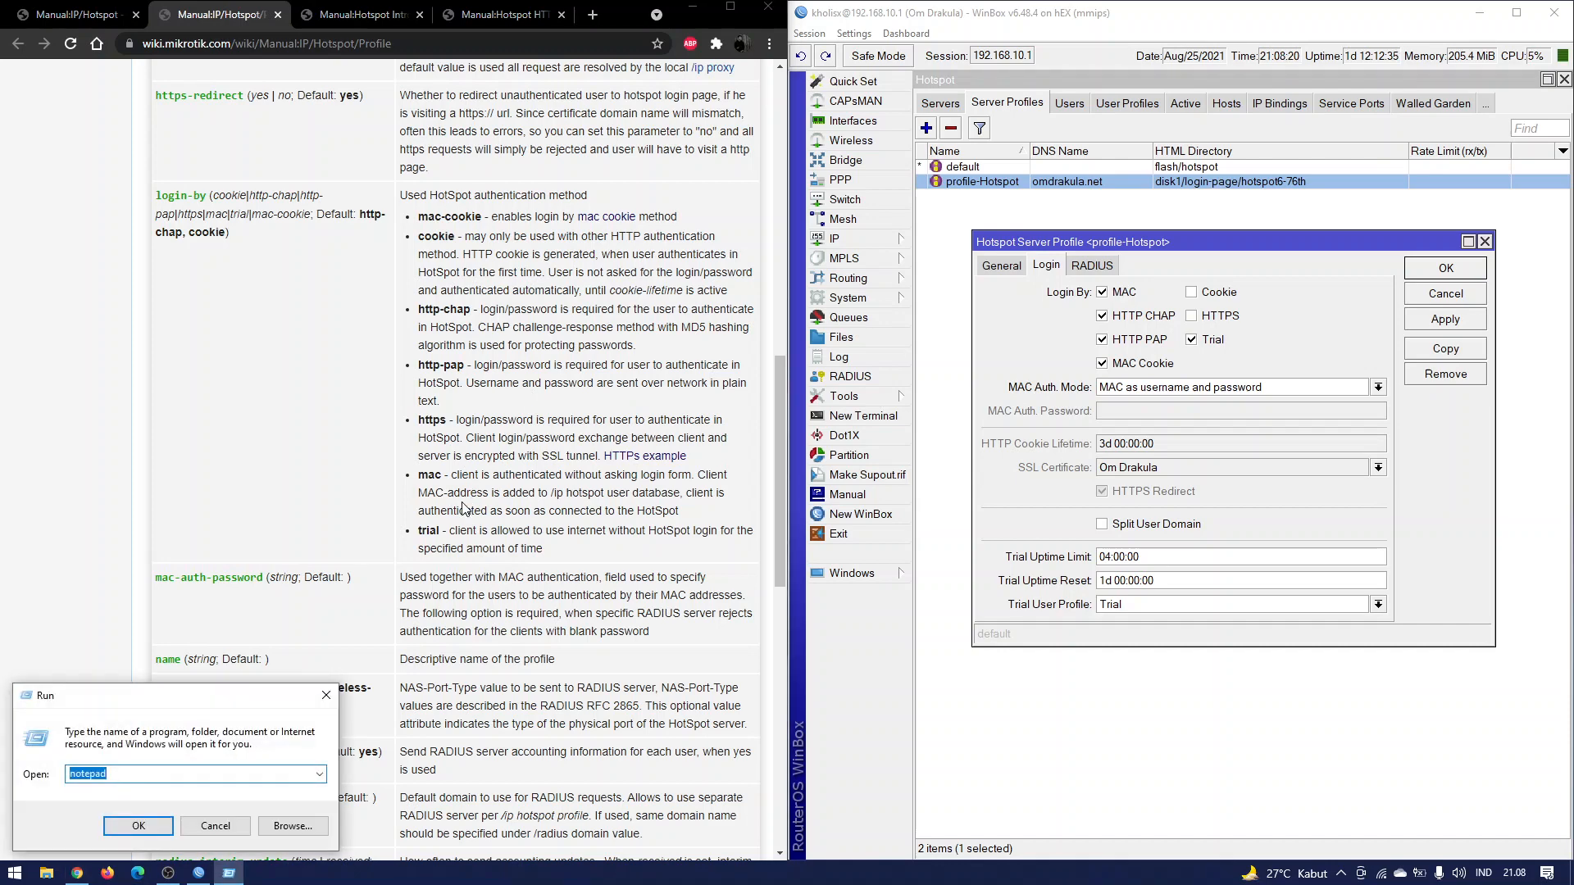
type("notepad")
key("Return")
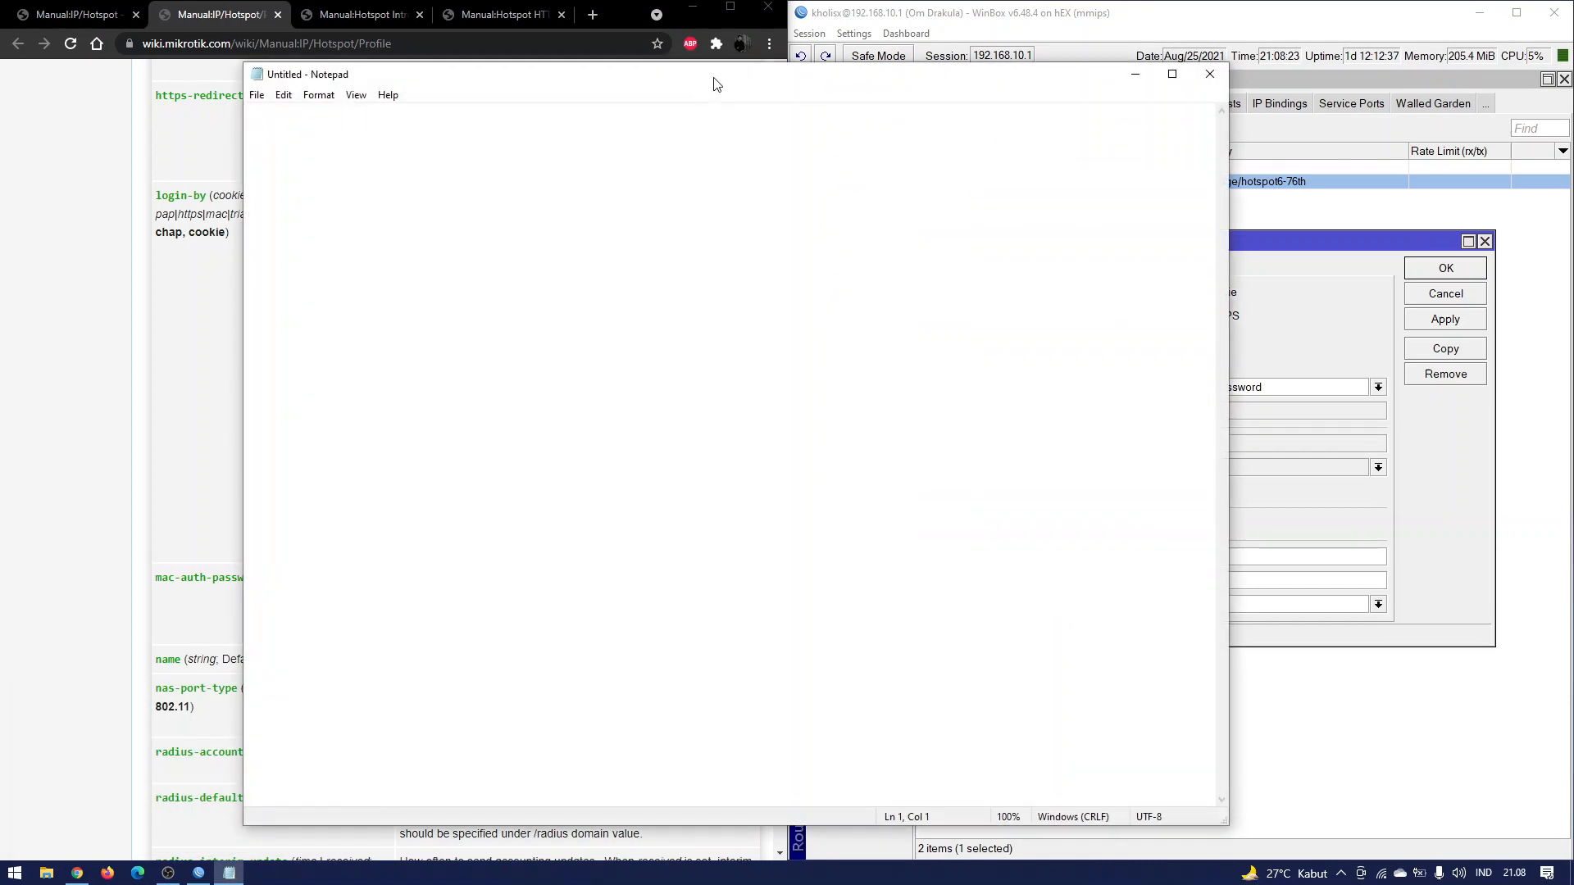
left_click_drag(716, 82, 940, 179)
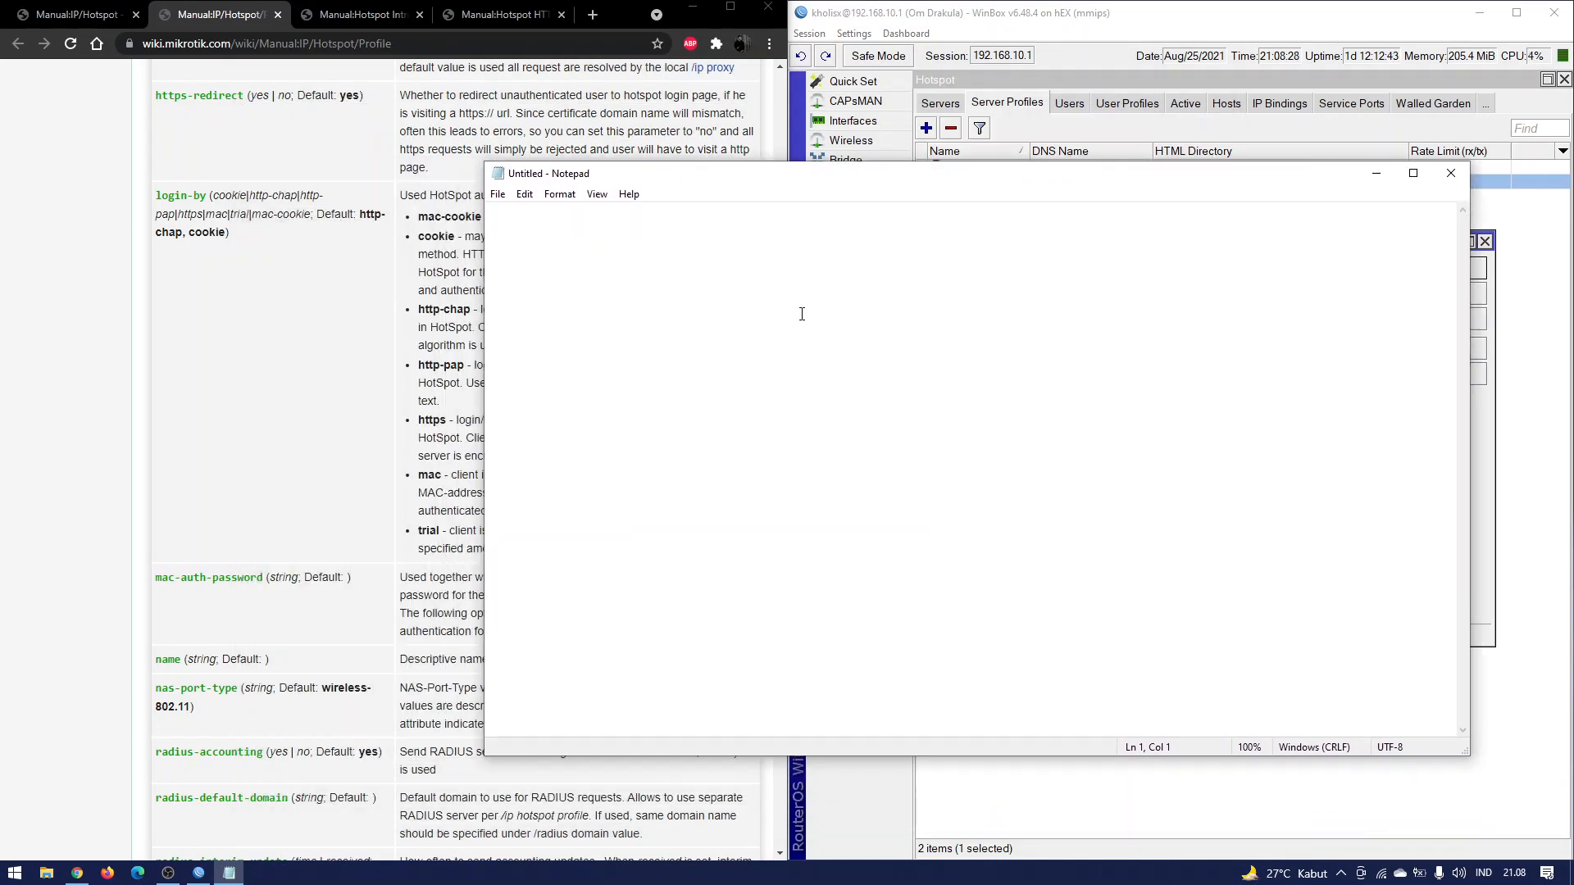
type("omdrakula.net/login.html")
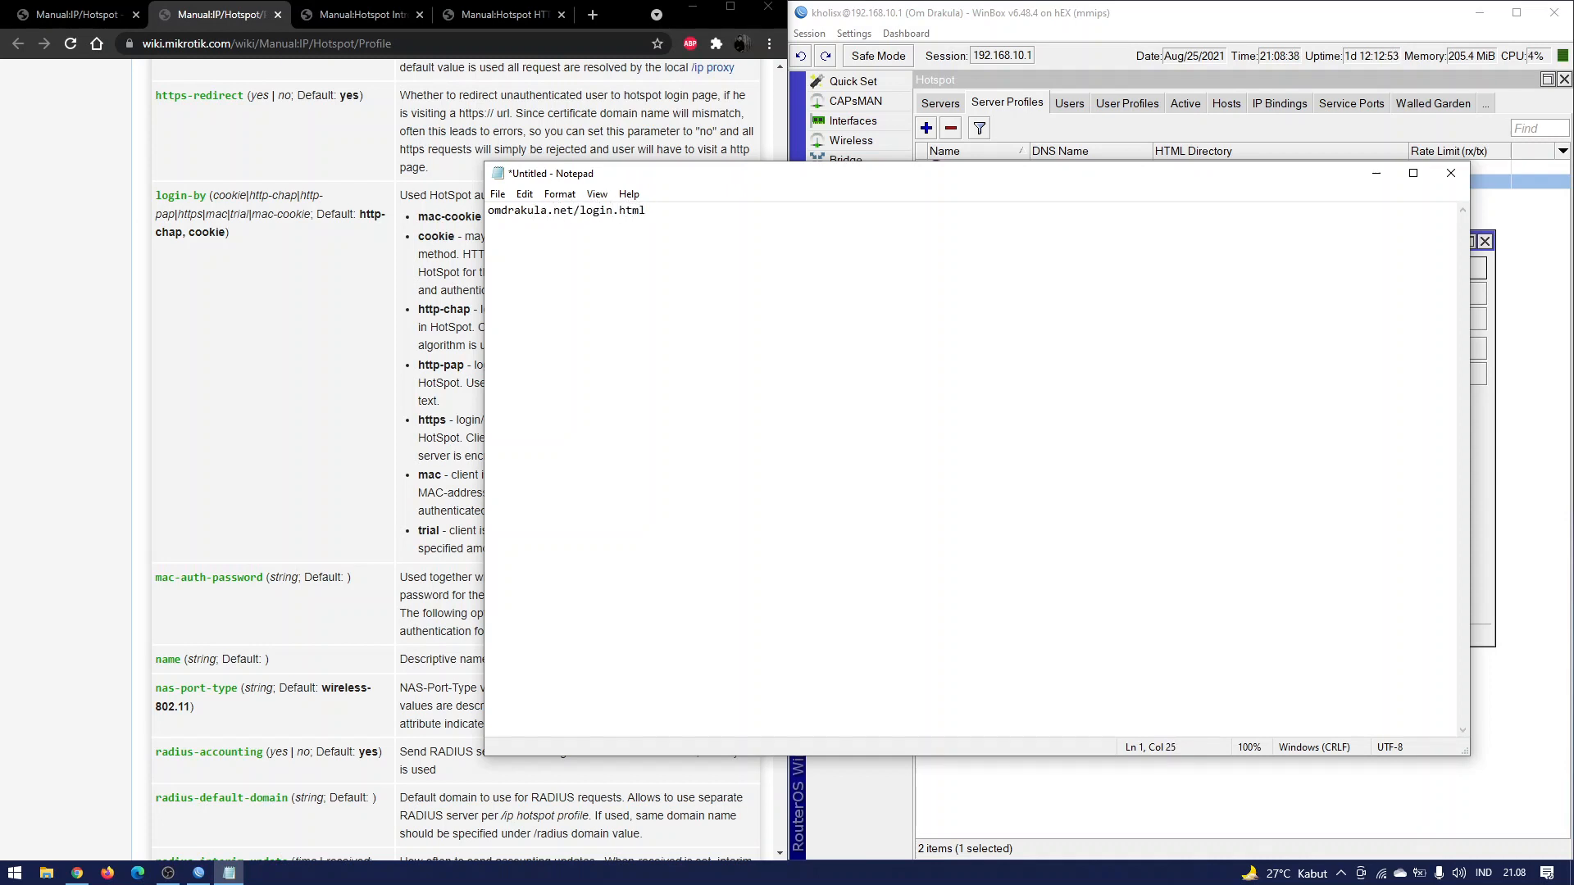
type("?user=aaa&password=aaaa")
Highlight the sample login URL, leave an empty line below it and enlarge the note's text to 200%.
left_click_drag(541, 207, 792, 209)
left_click_drag(836, 210, 492, 212)
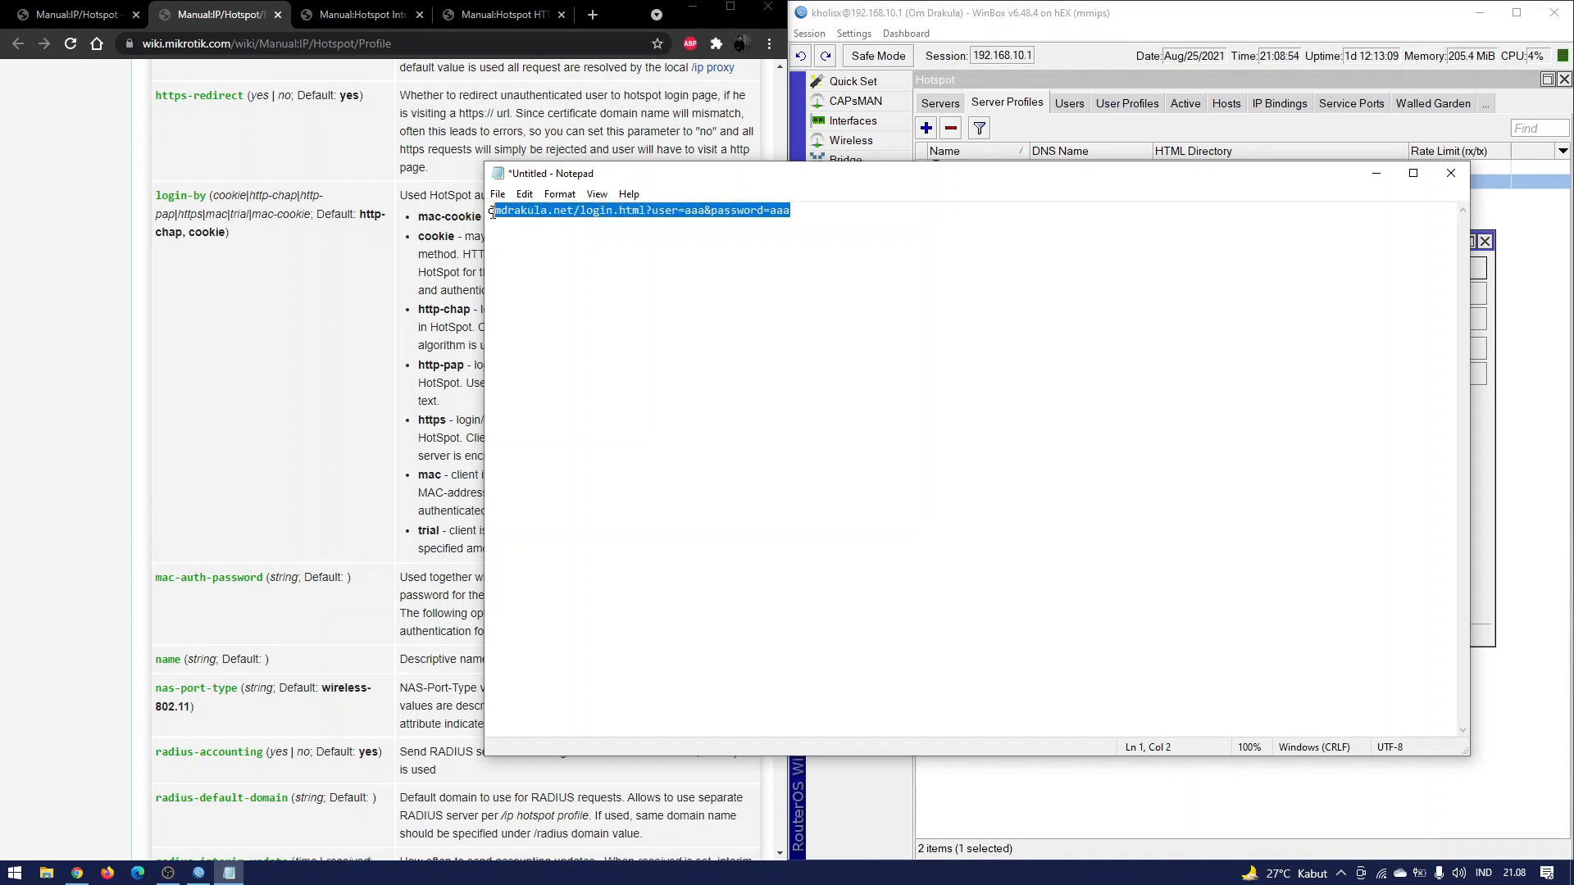
left_click(814, 218)
left_click_drag(815, 218, 487, 212)
left_click(645, 226)
left_click(834, 217)
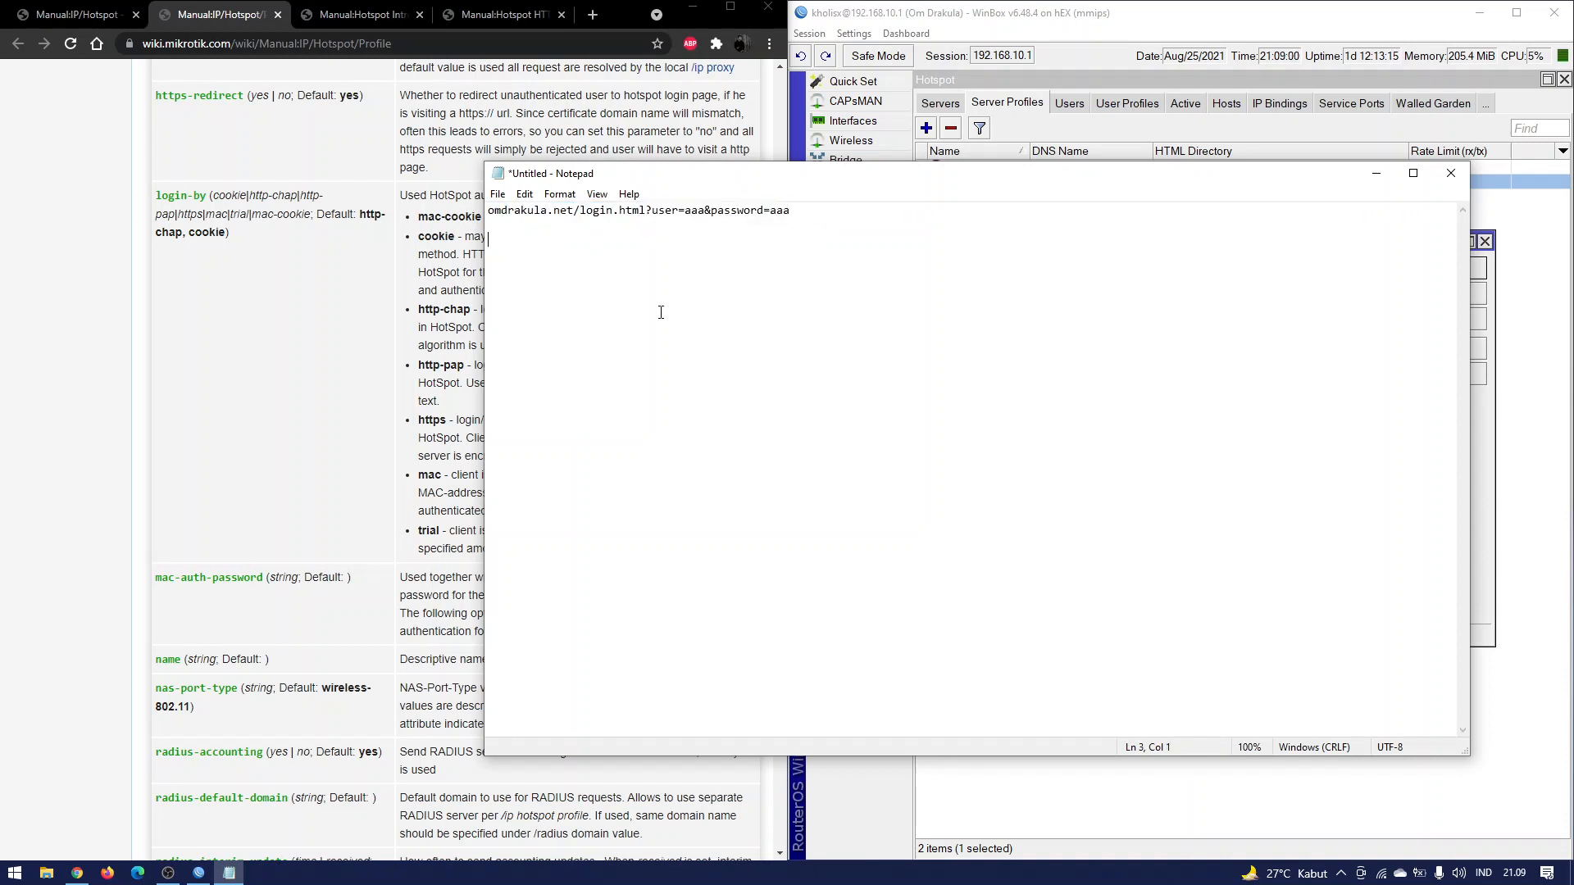
left_click_drag(650, 178, 890, 154)
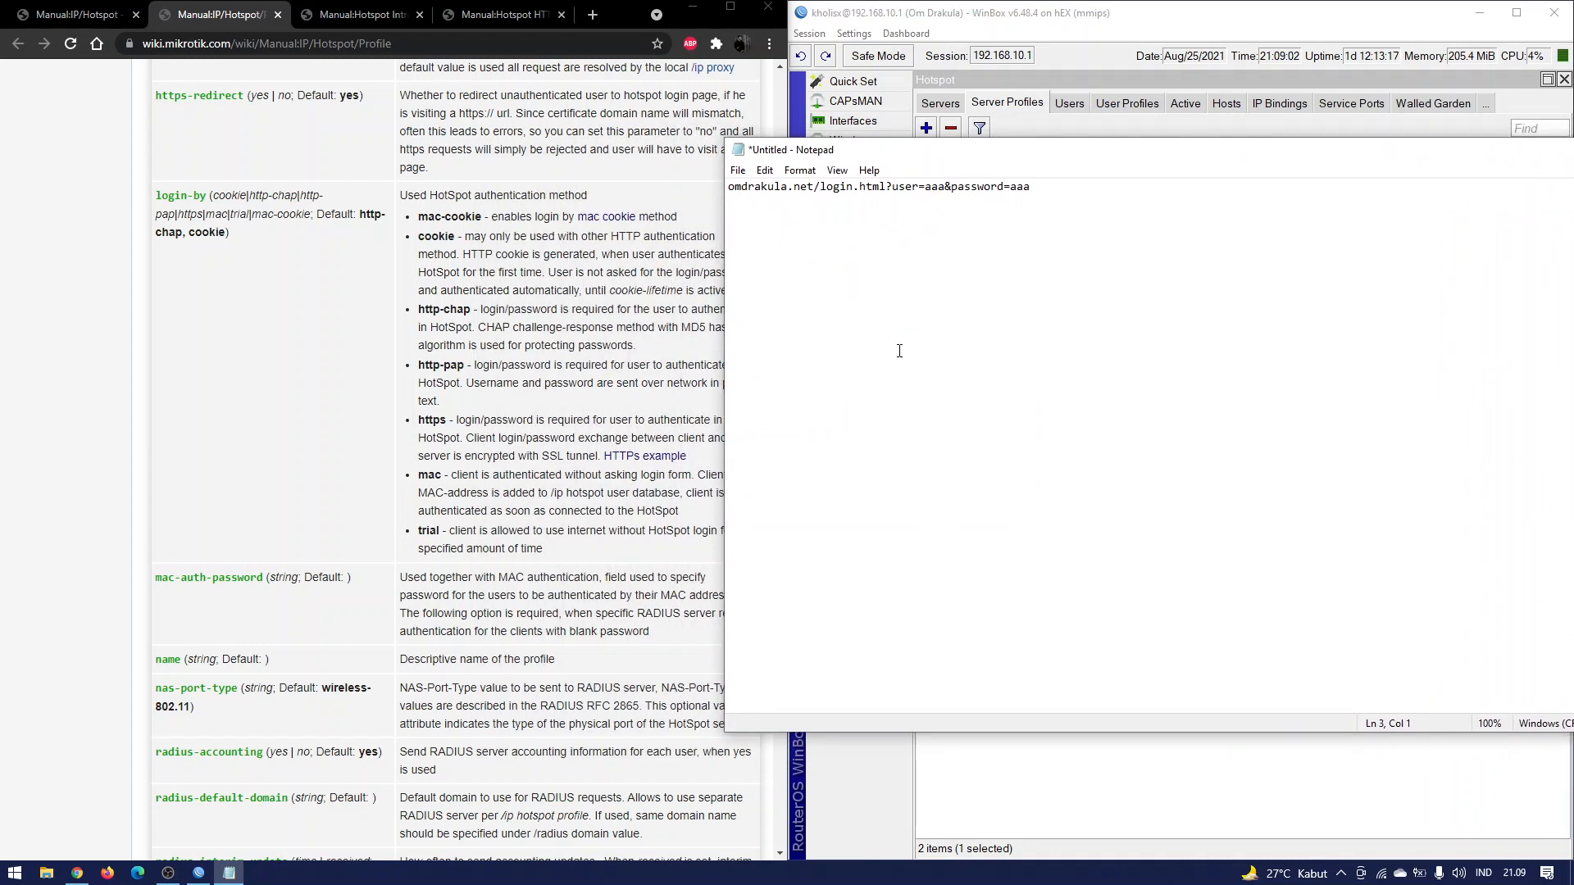
scroll(911, 356, "up", 10)
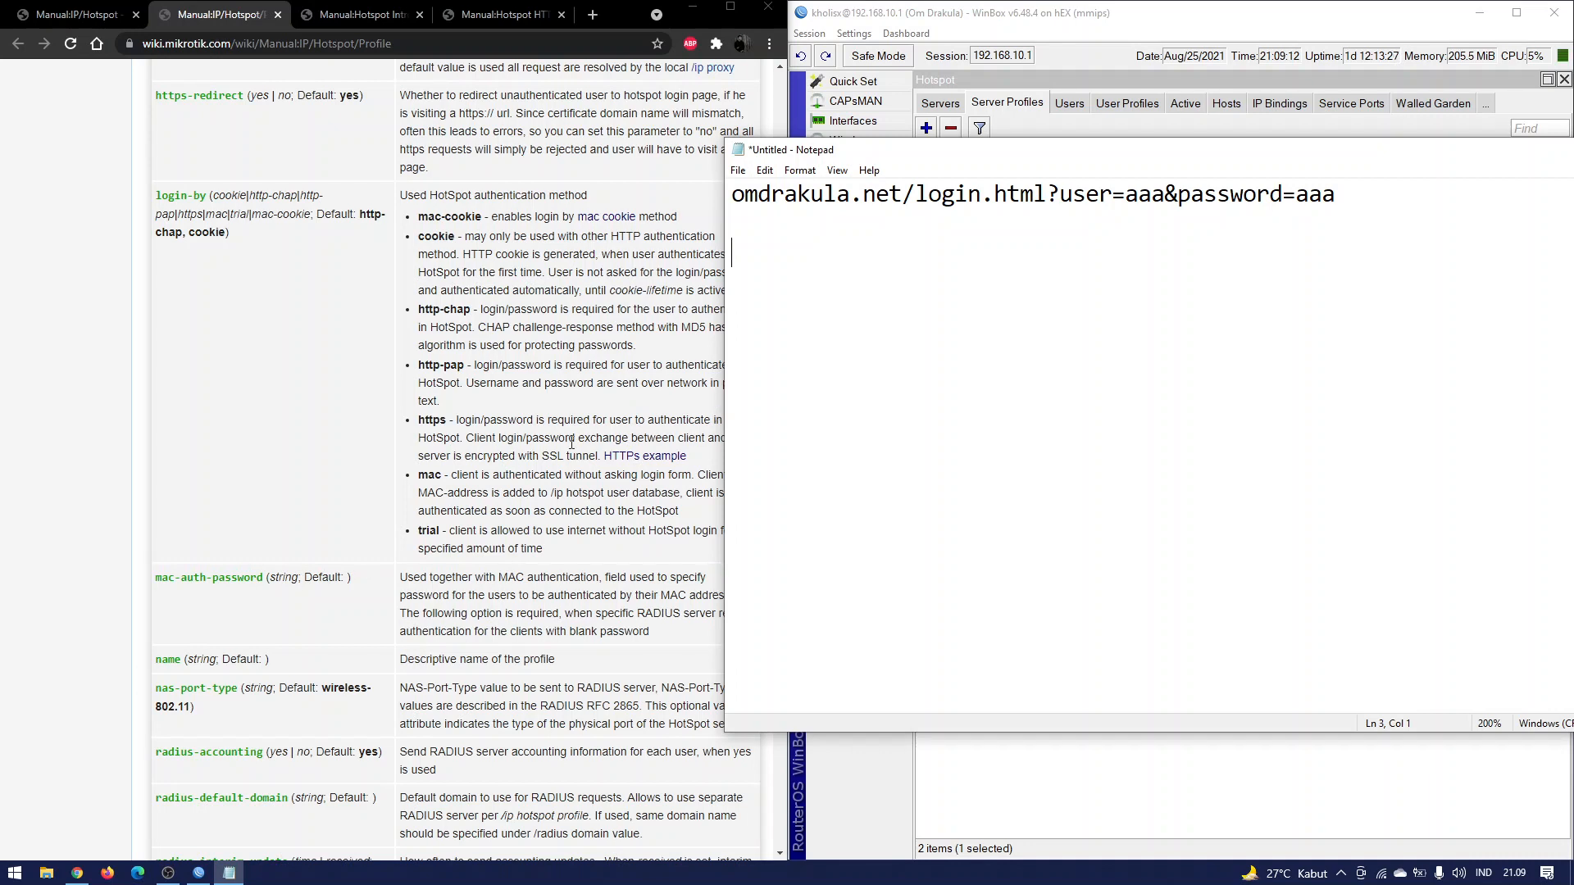
Review the http-chap description against the sample login URL, highlighting how the MD5 algorithm protects passwords.
left_click_drag(450, 309, 612, 345)
left_click(548, 327)
left_click_drag(487, 327, 723, 328)
left_click(475, 350)
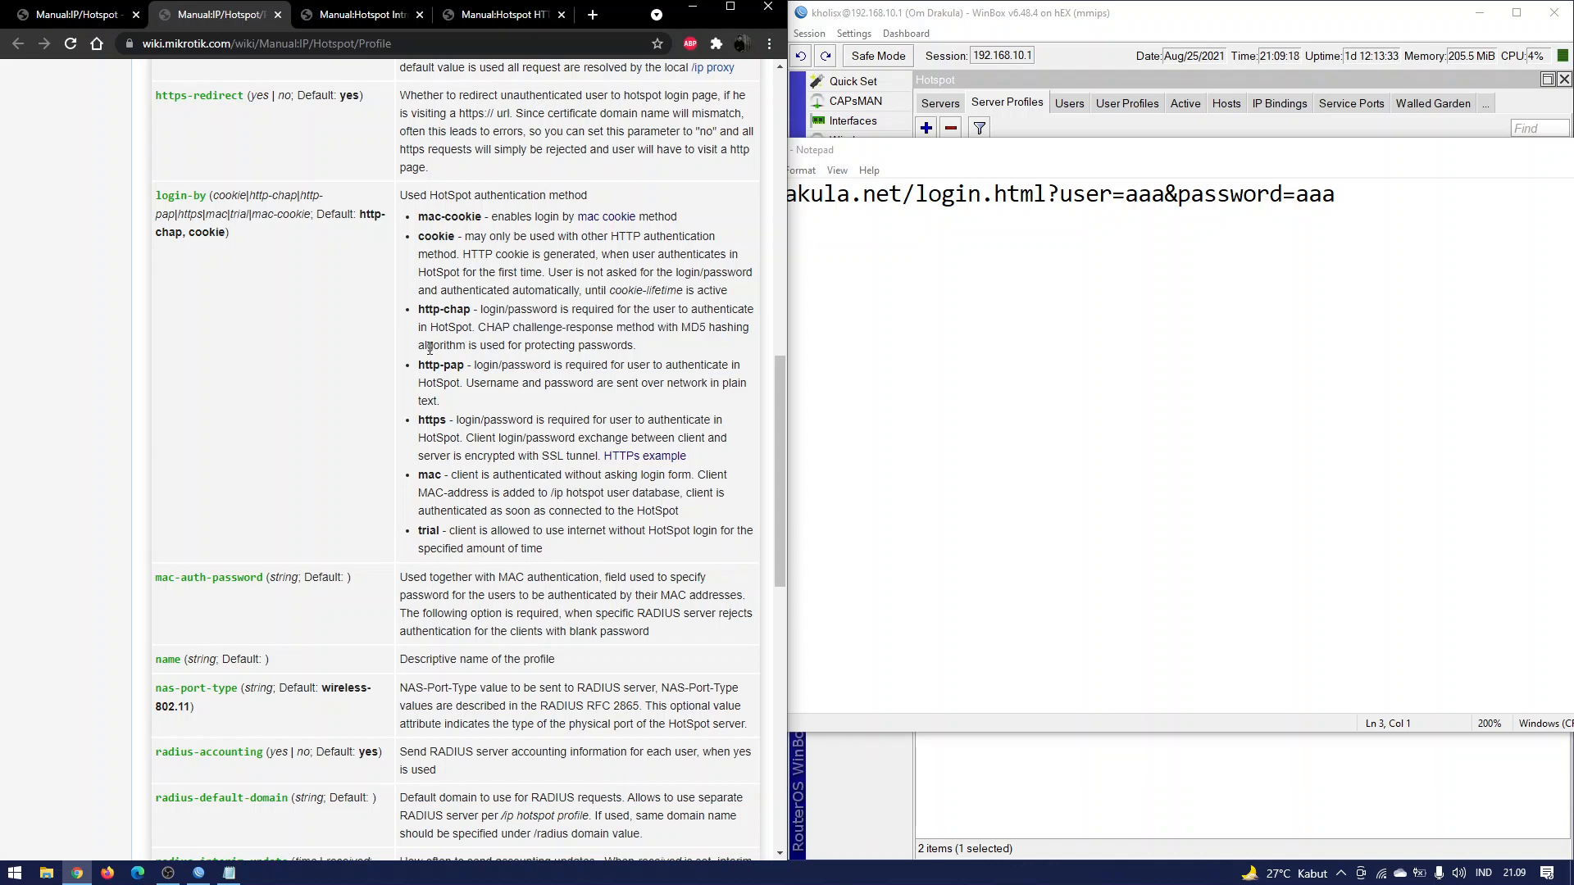
left_click_drag(430, 348, 599, 346)
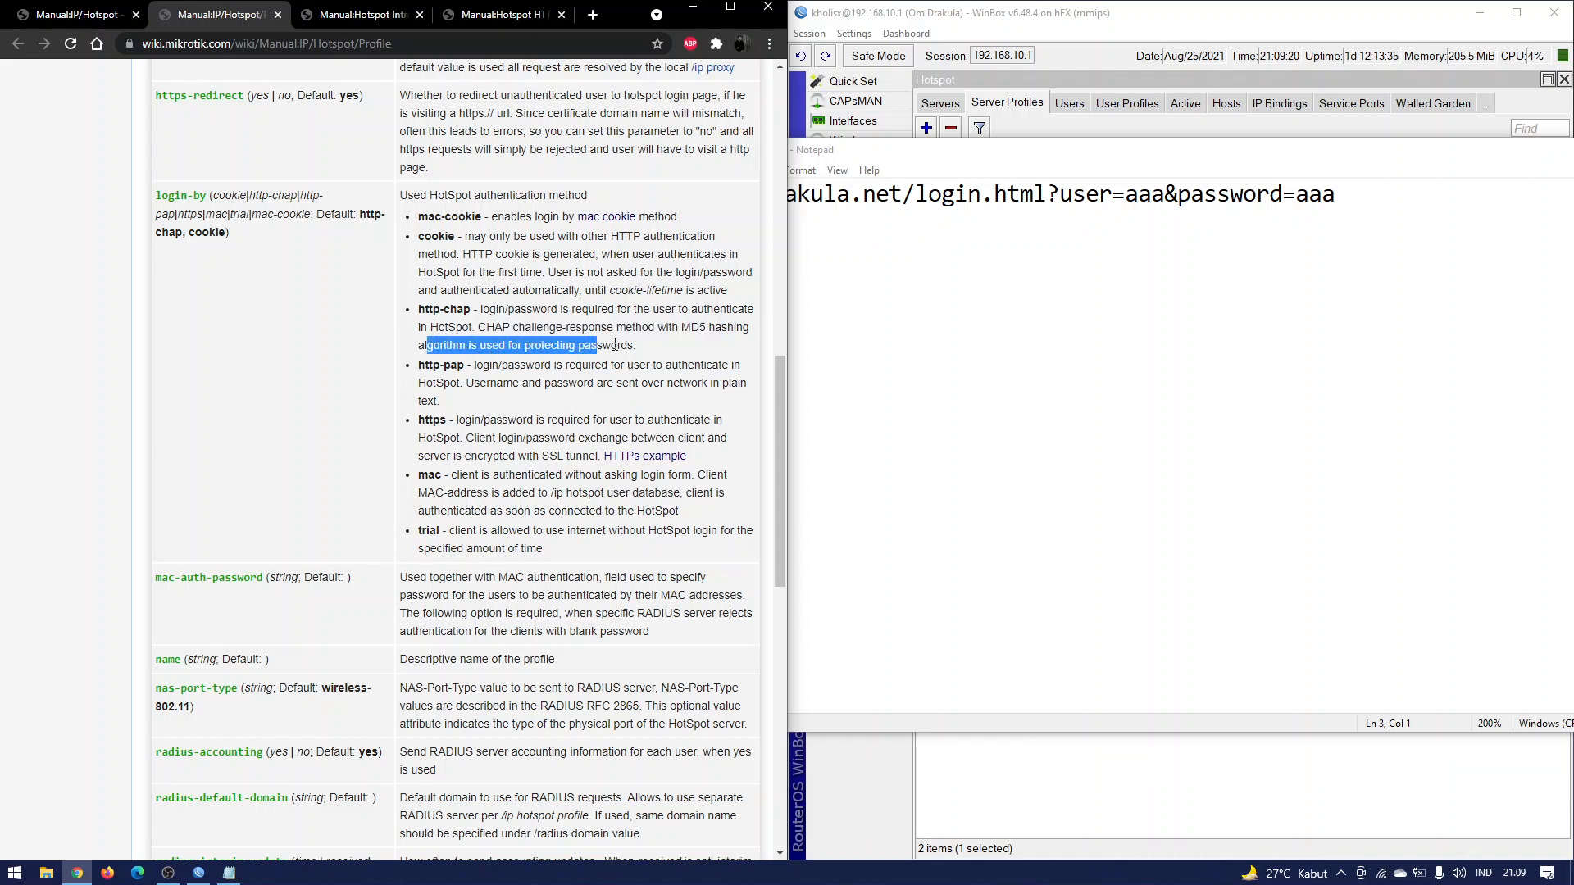
left_click(615, 345)
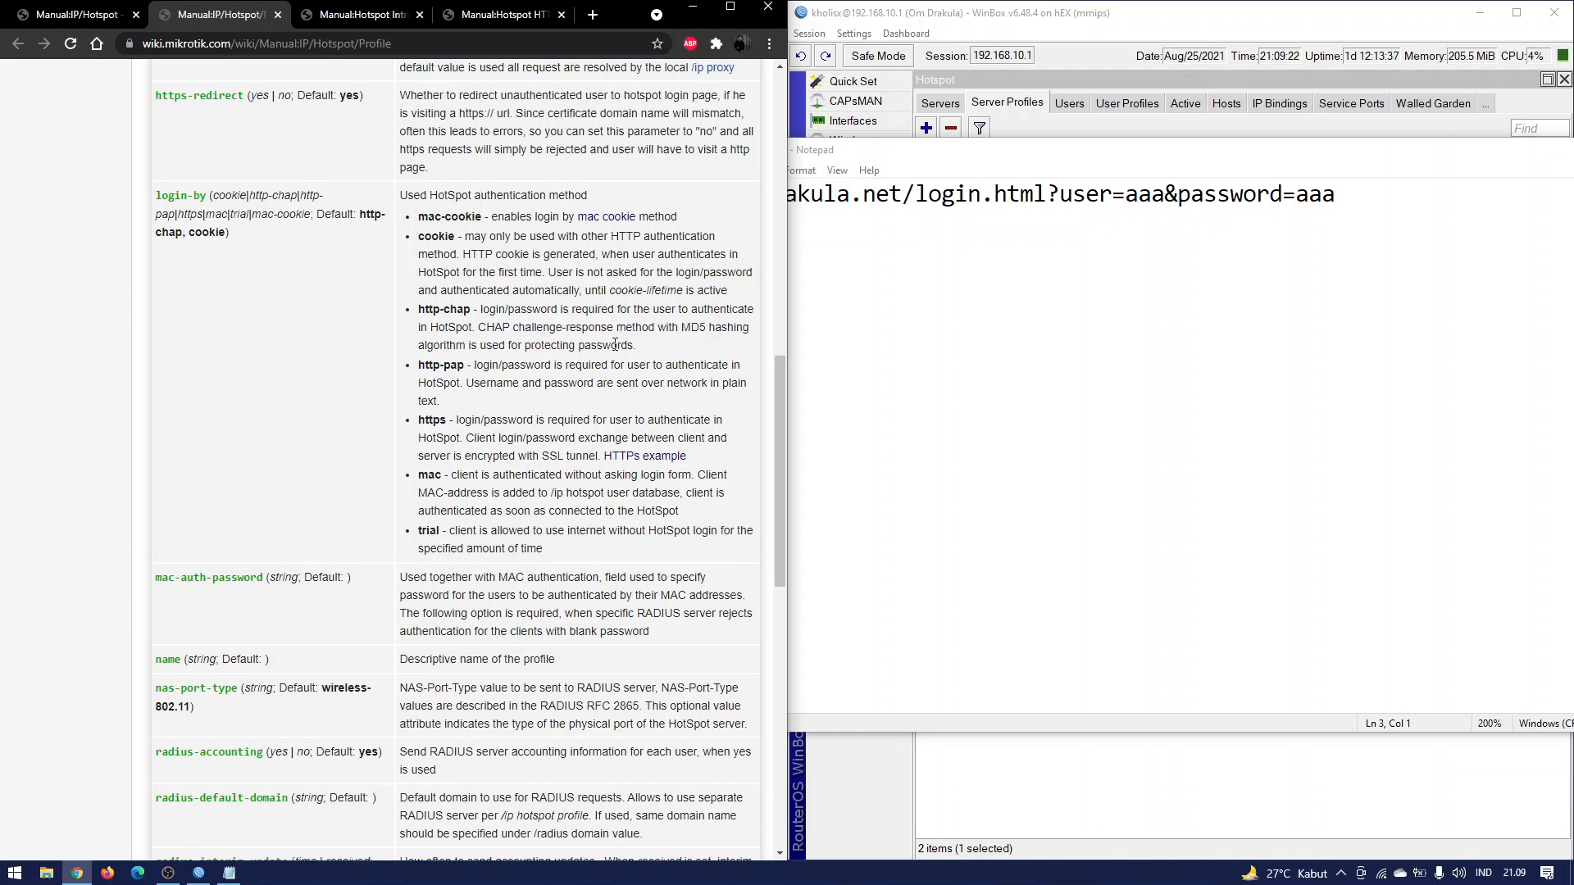
left_click_drag(418, 310, 461, 305)
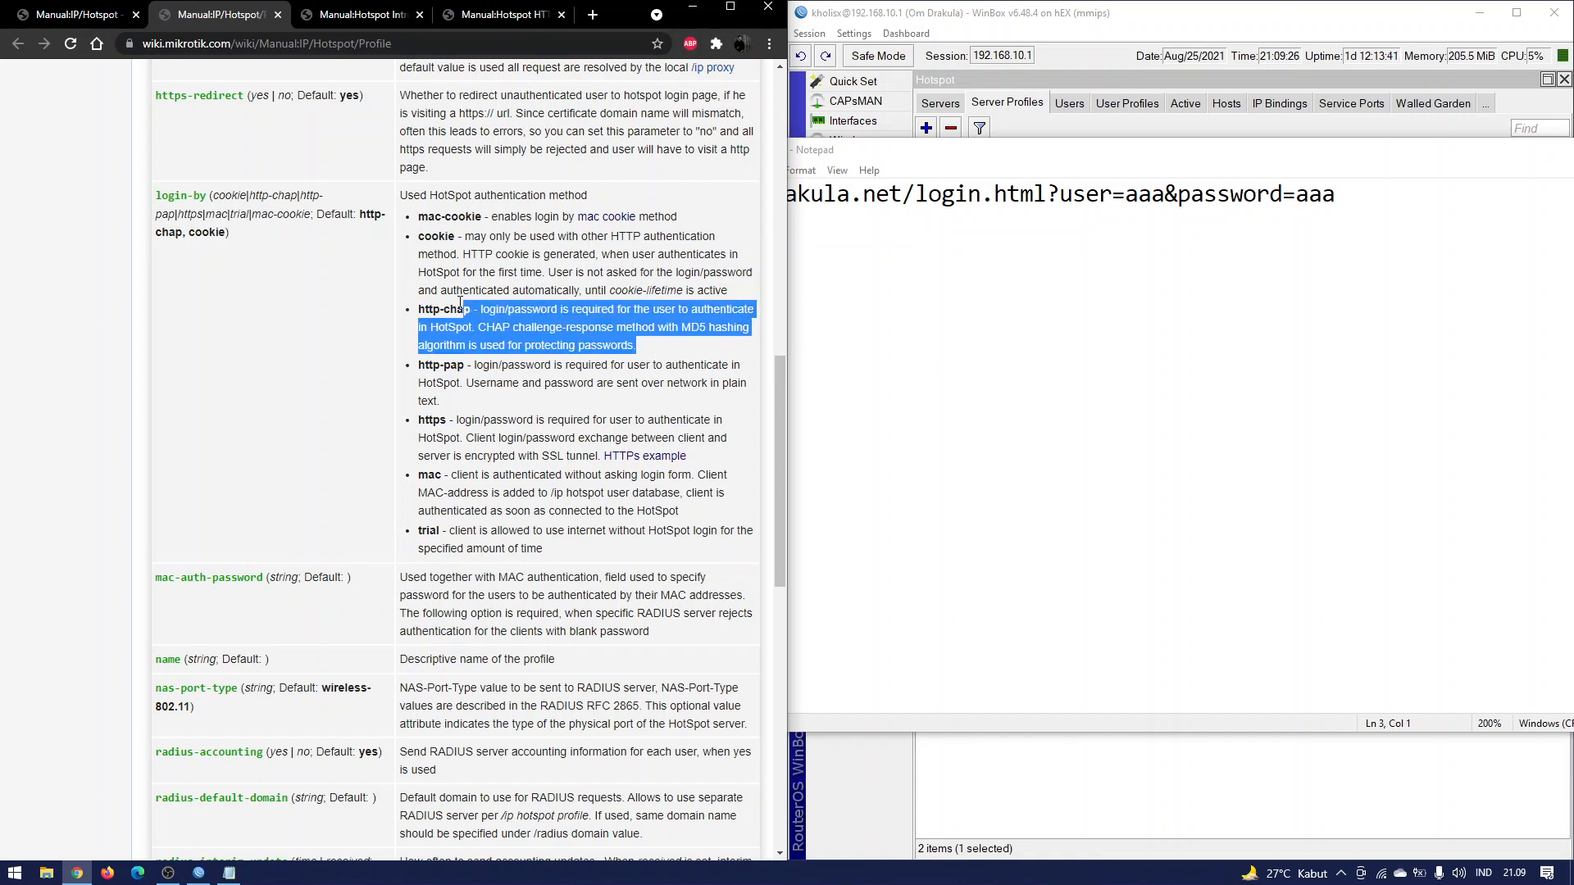
left_click_drag(424, 365, 672, 353)
Place the Notepad window beside the login-by list and highlight the whole http-chap entry in the manual.
left_click(886, 355)
left_click_drag(916, 150, 785, 168)
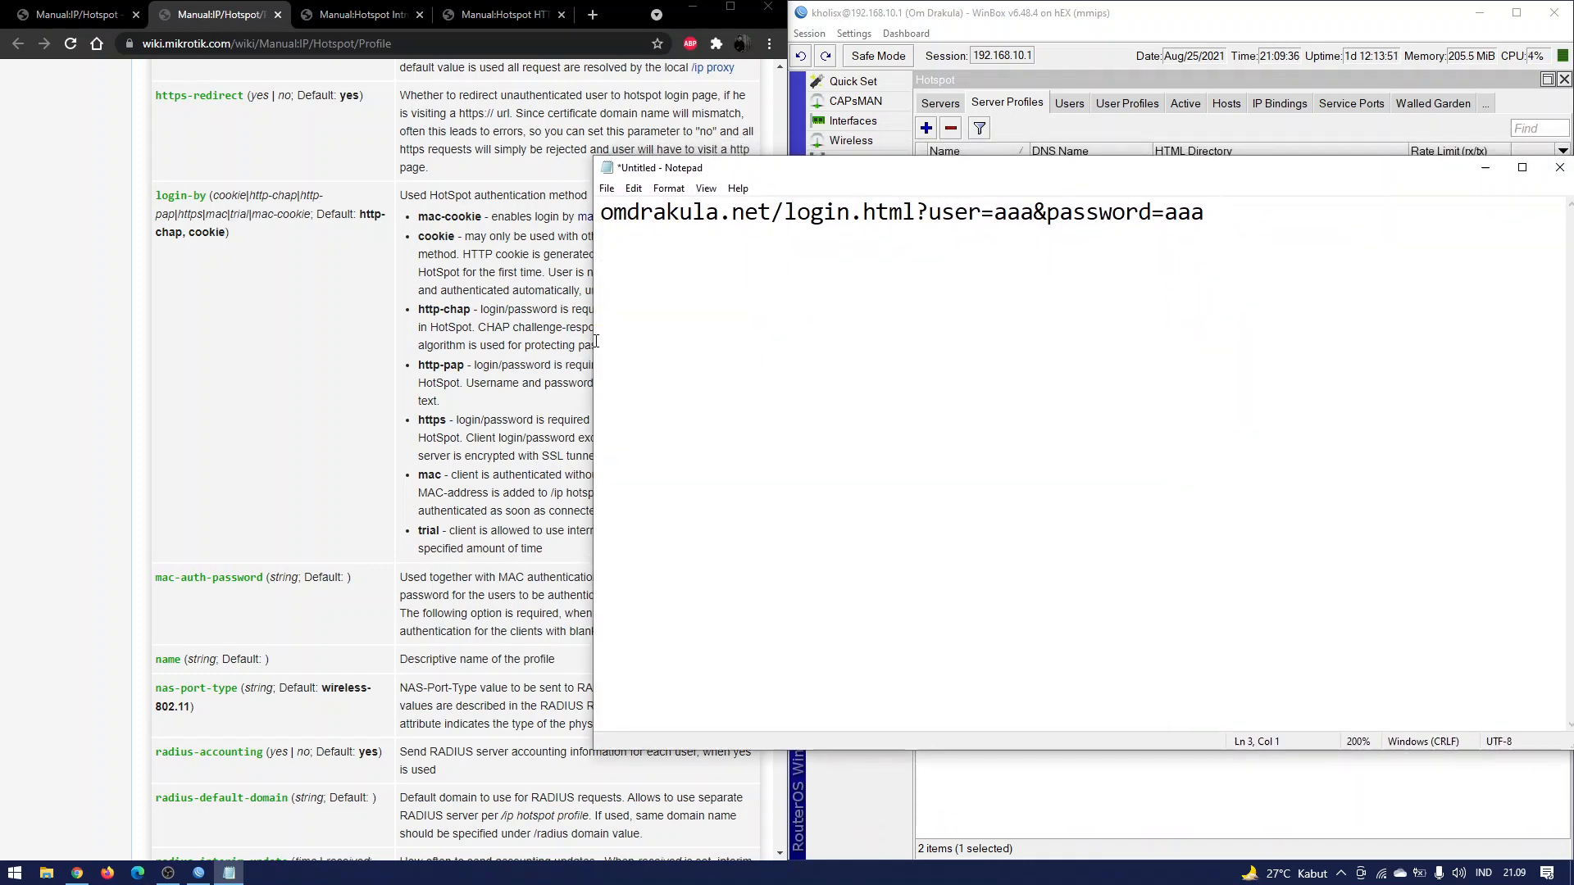
left_click_drag(726, 168, 784, 203)
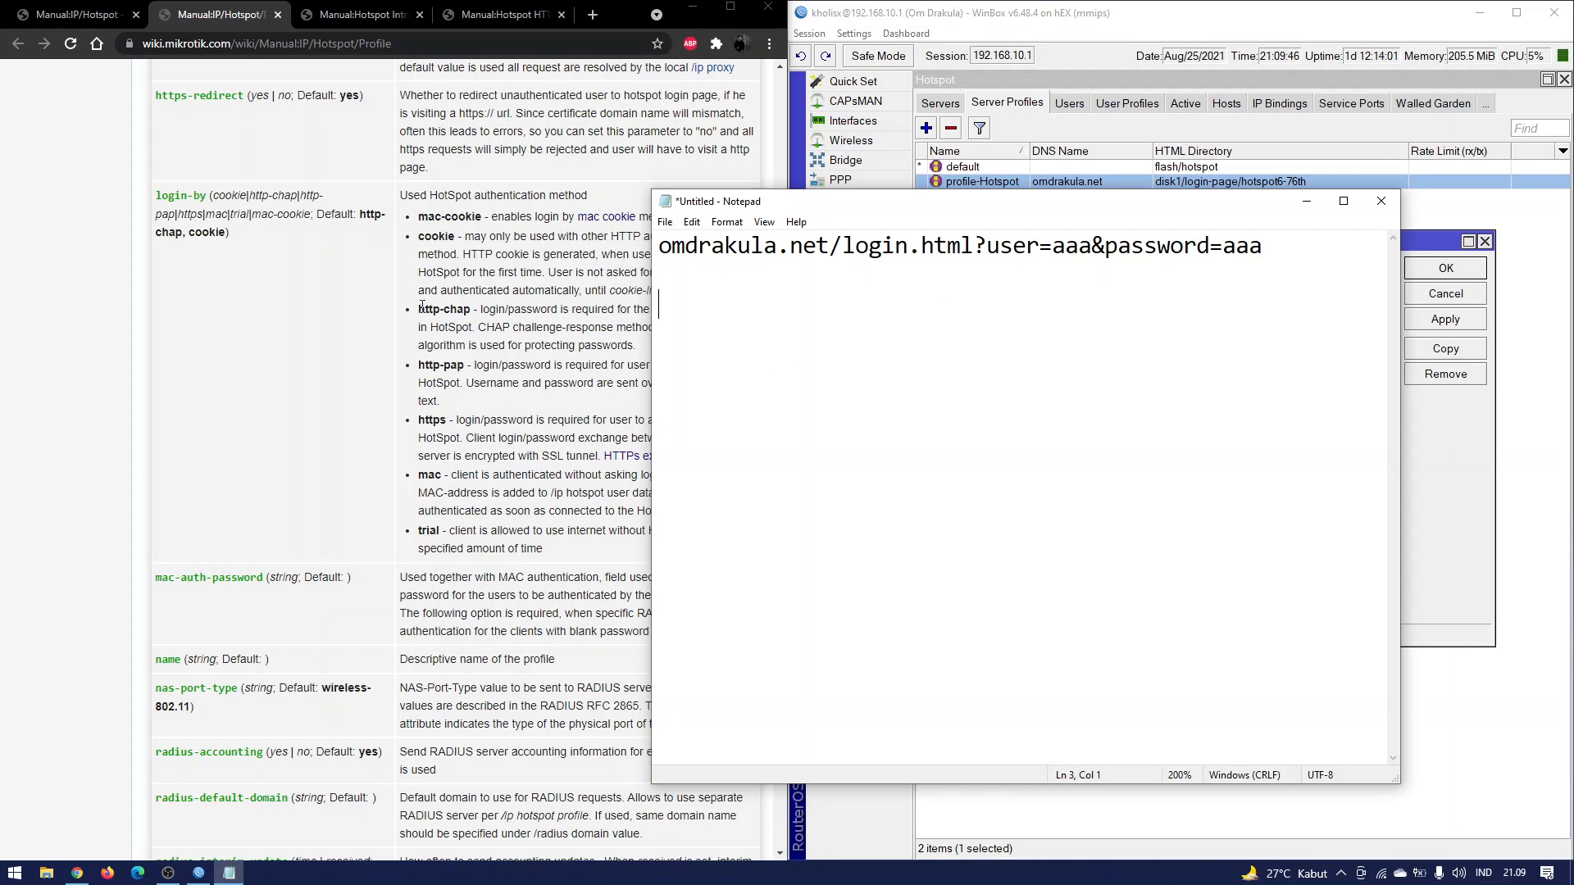
left_click_drag(420, 308, 663, 358)
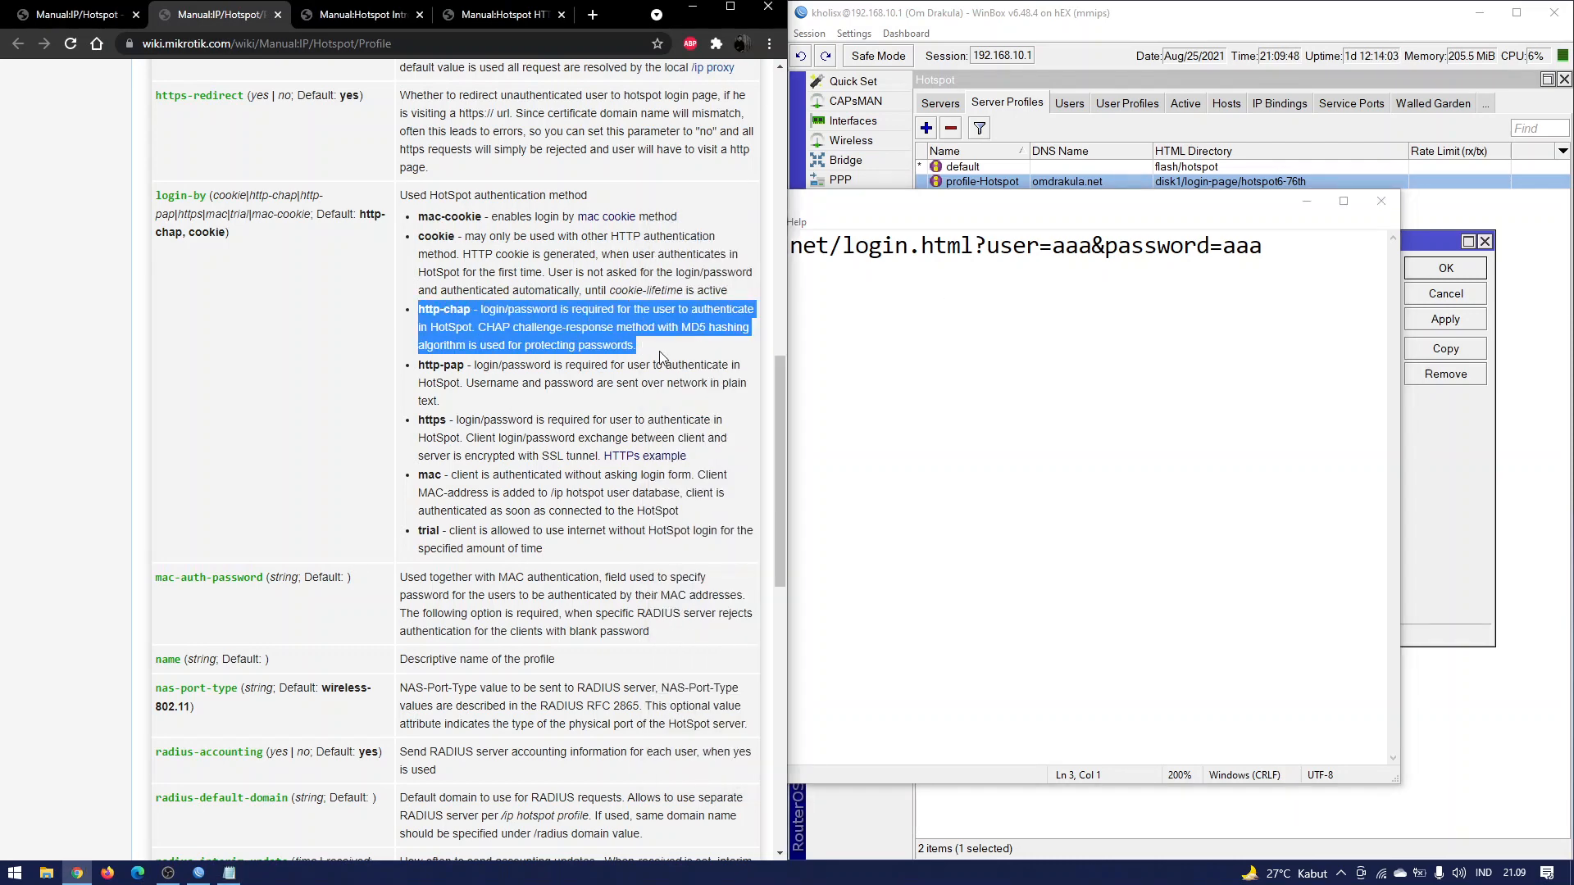
left_click(454, 311)
Add the note "chap ---> user dan password dimasukan lewat login page" two lines below the sample URL in Notepad.
left_click(920, 437)
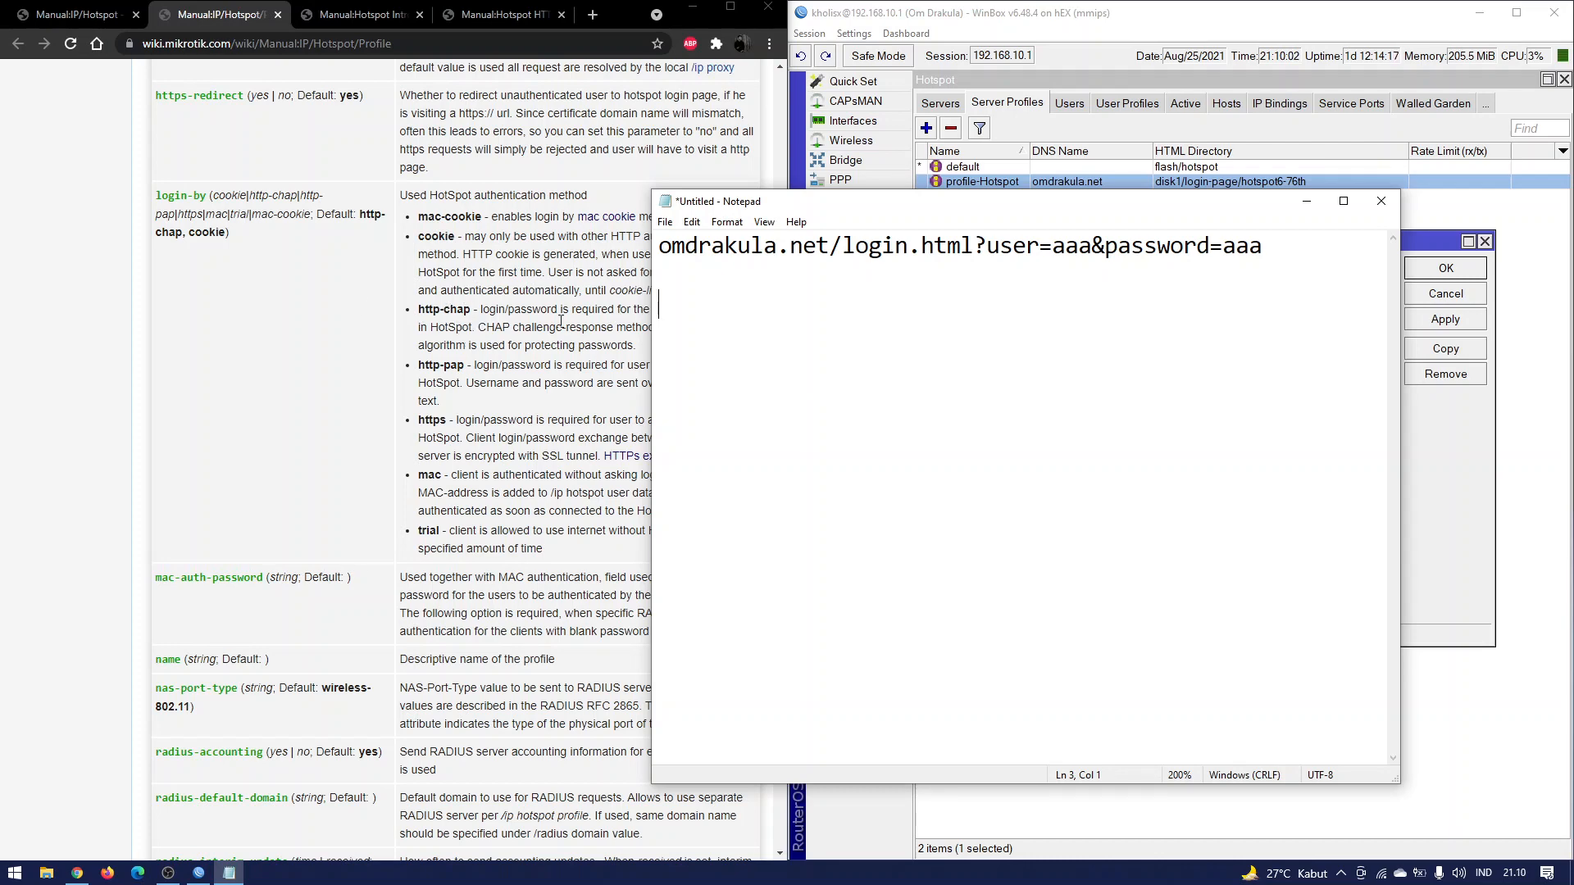
left_click_drag(939, 211, 879, 225)
left_click(1482, 443)
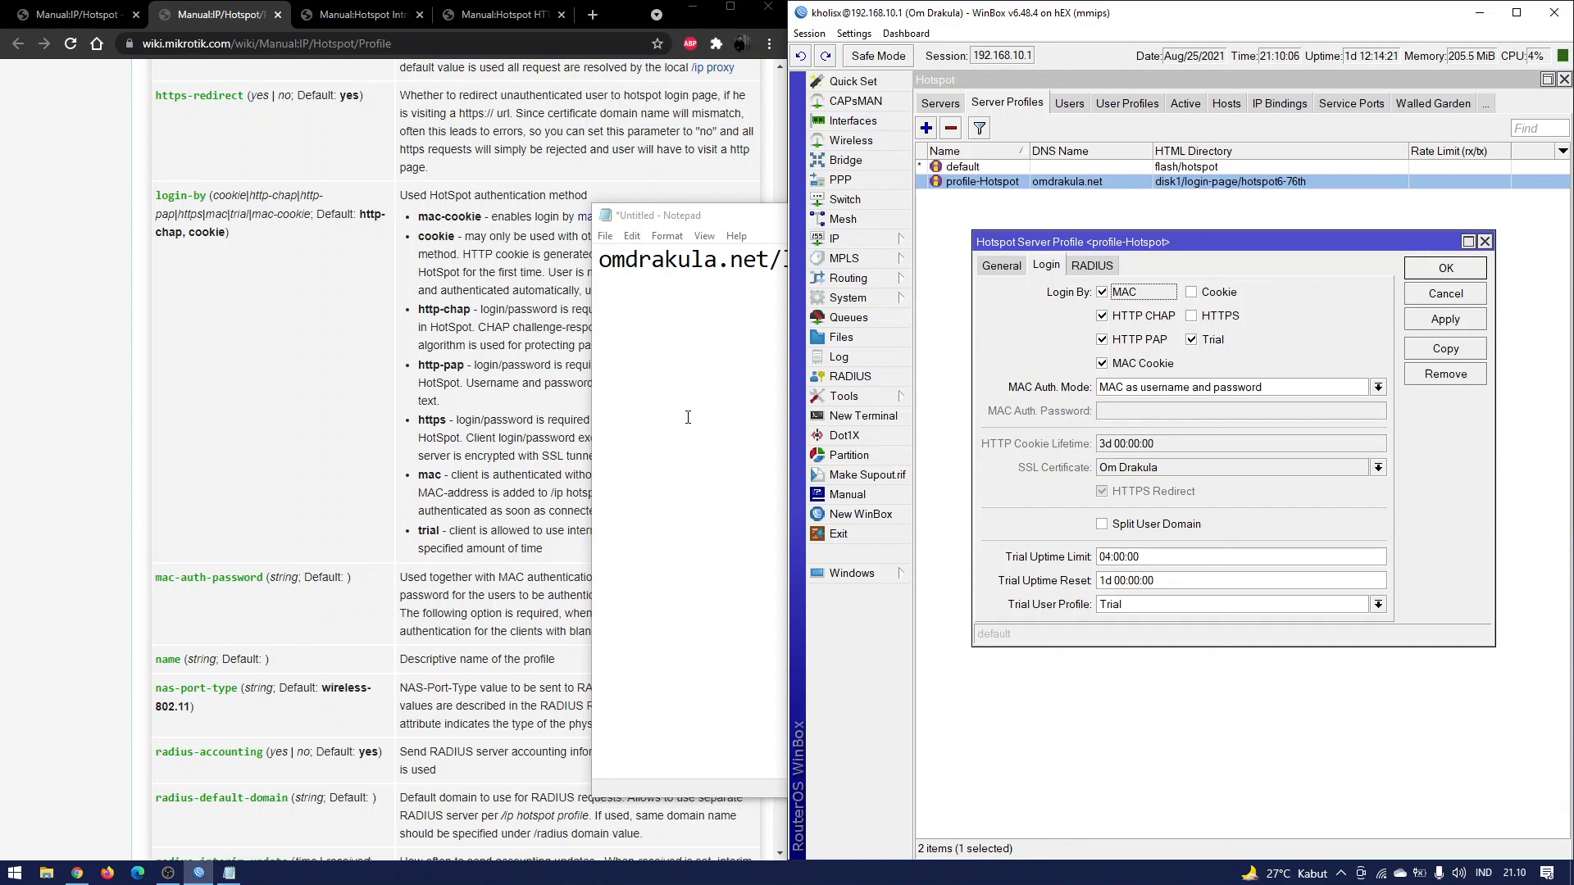
left_click(705, 332)
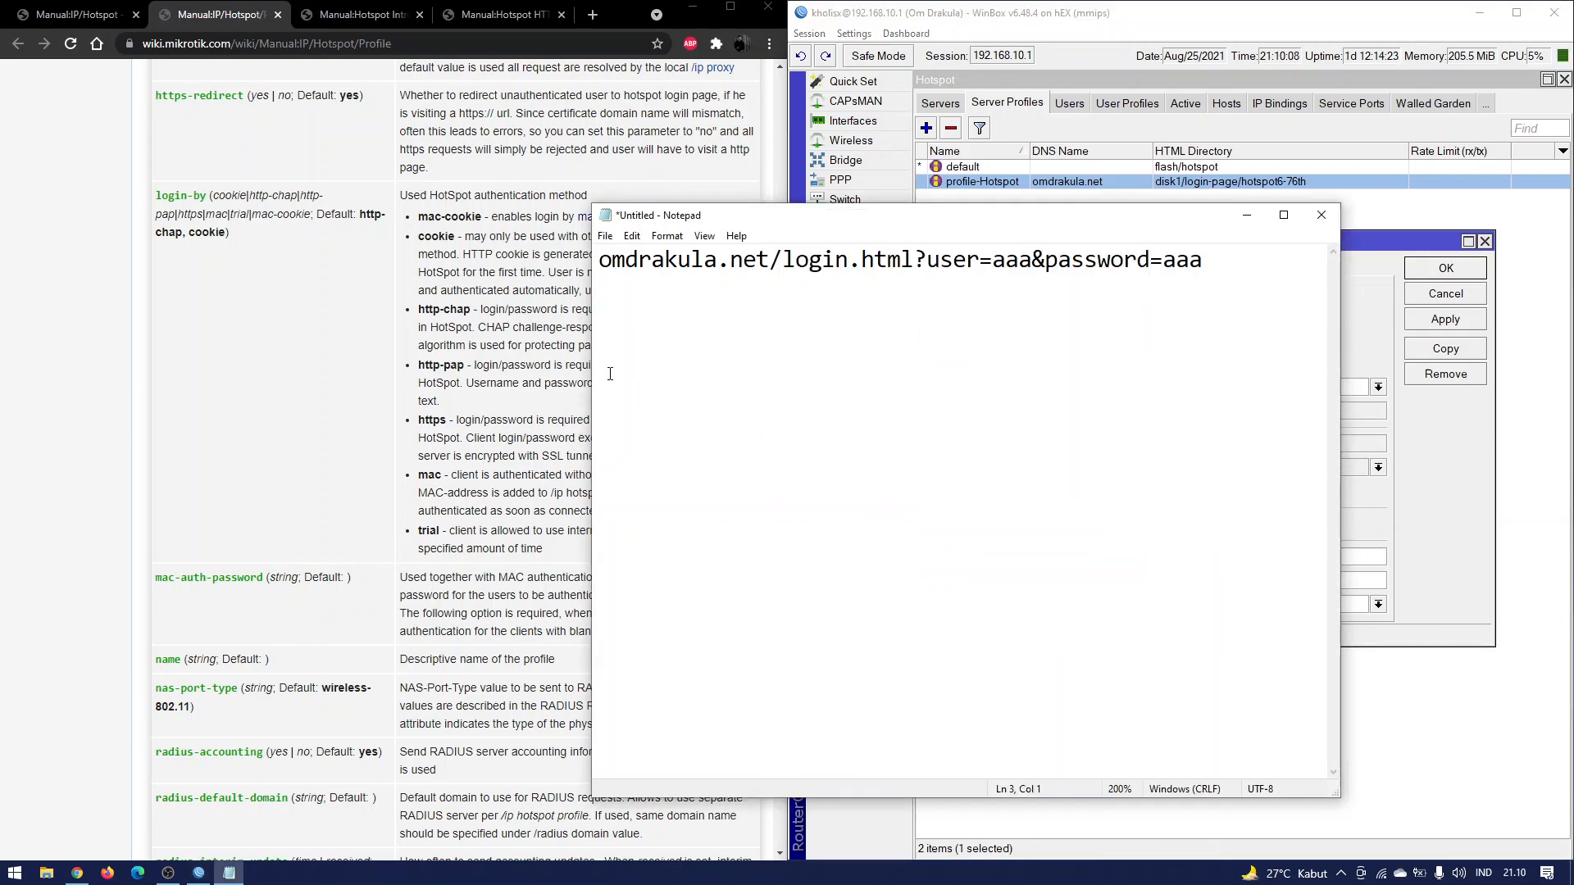
type("chap ---> user dan pas")
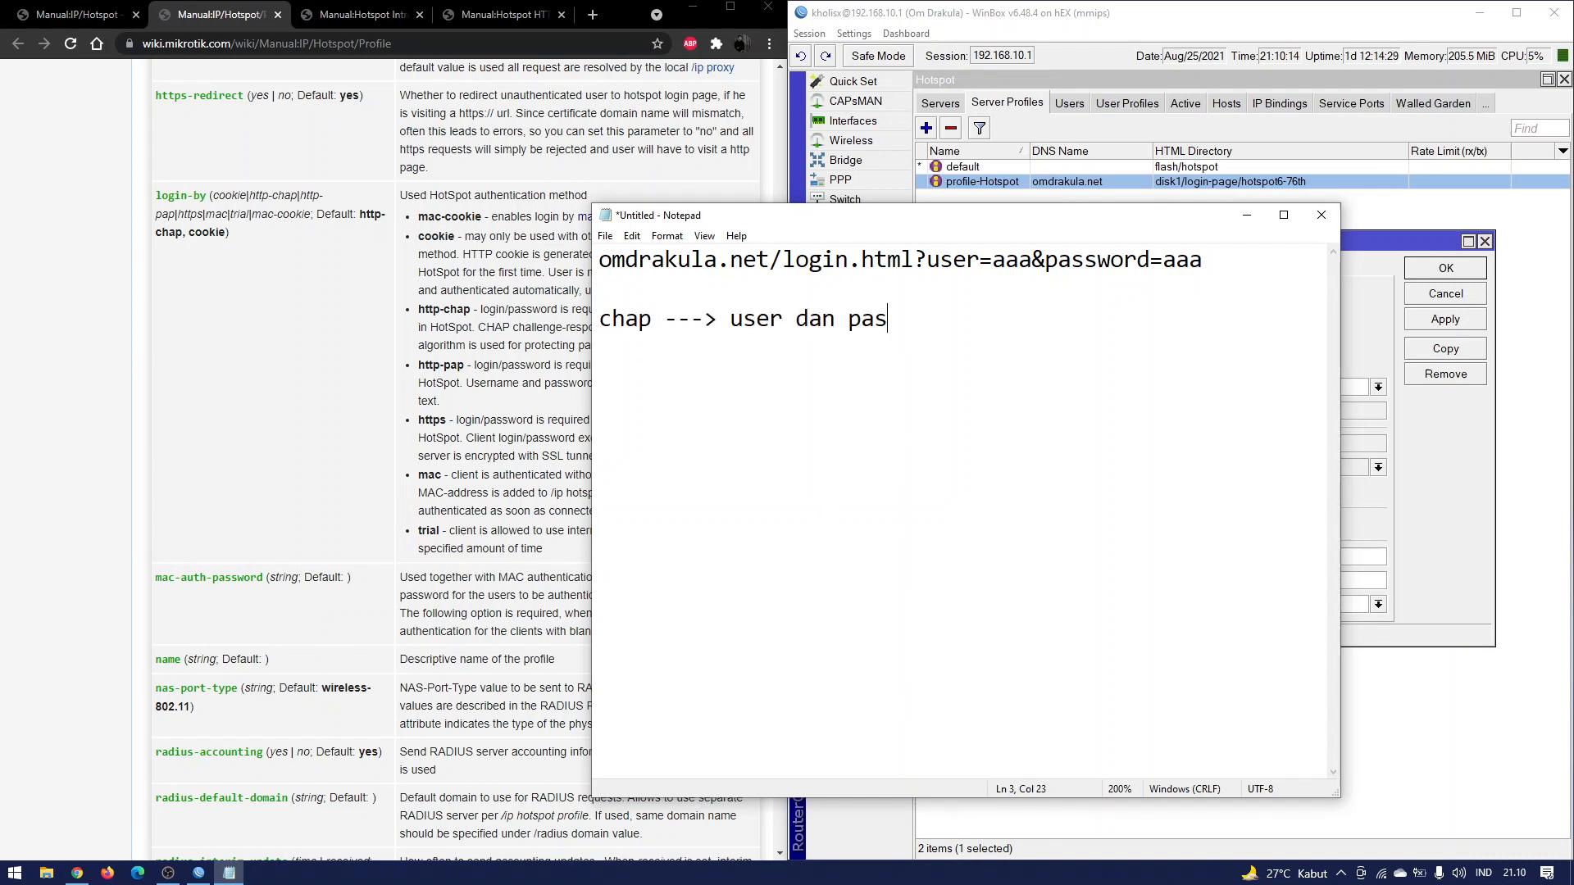
type("sword dimasu")
type("kan ")
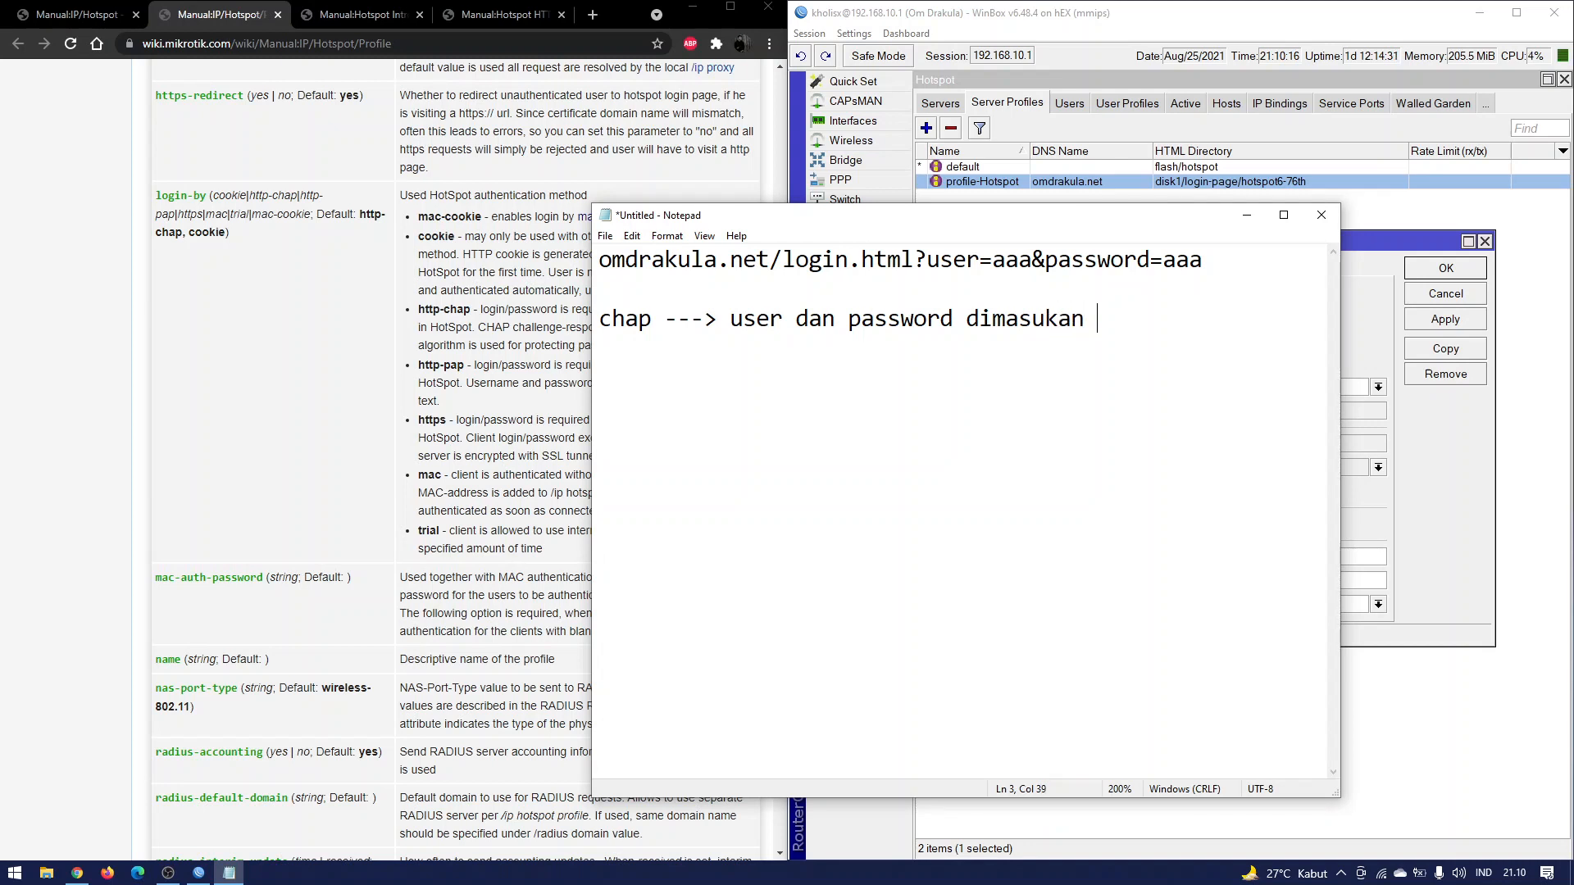
type("lewat login page")
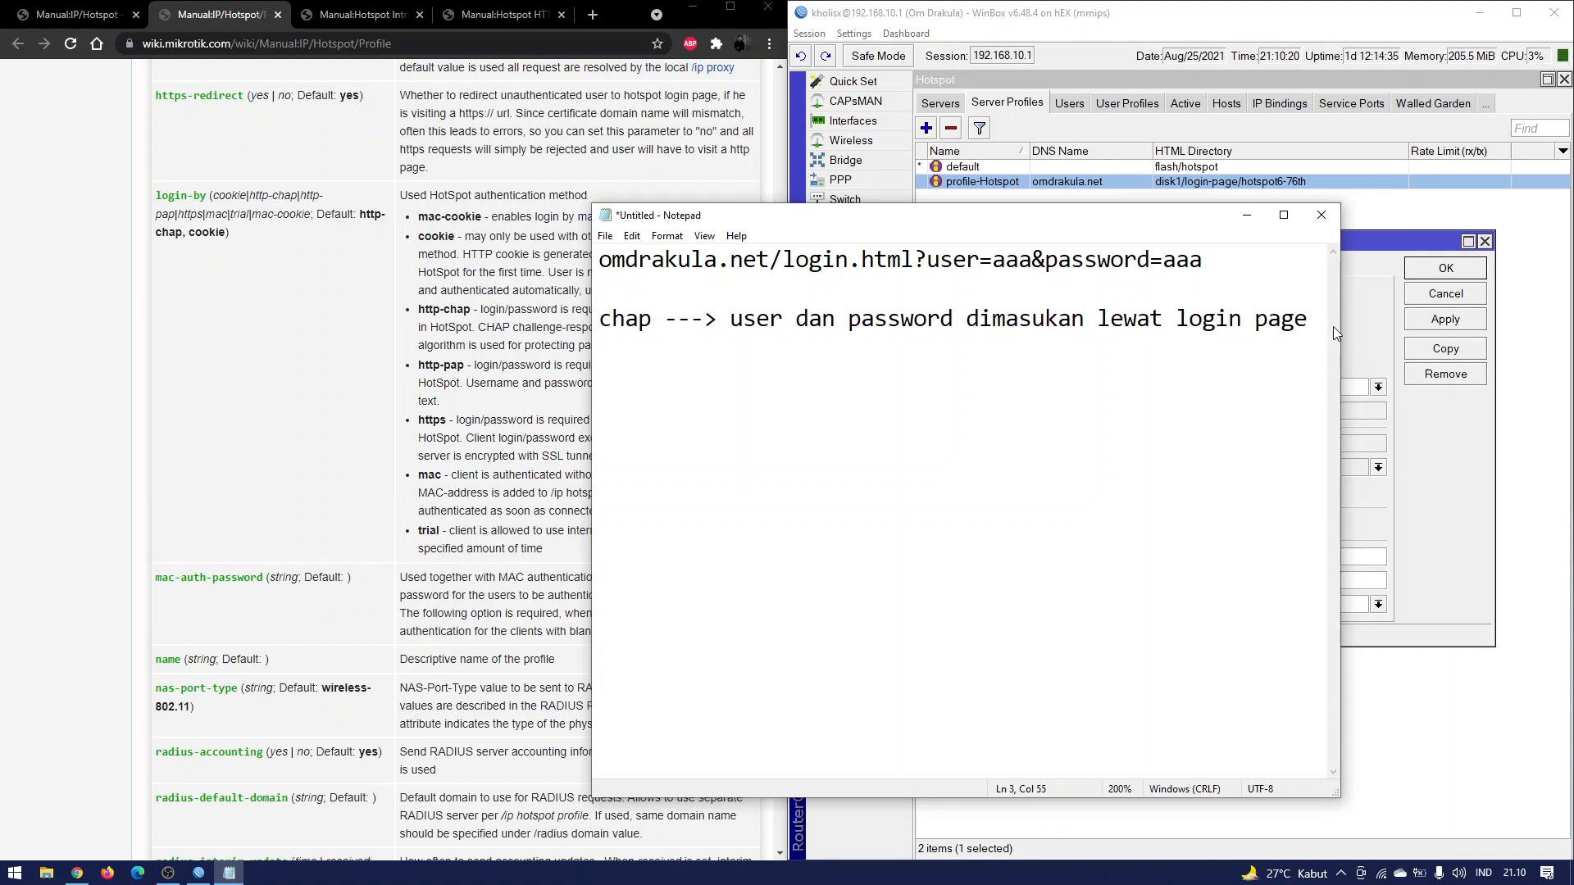
Widen the Notepad window and add the line "pap ---> user dan password dimasukan lewat link" below the chap note.
left_click_drag(1339, 313, 1404, 303)
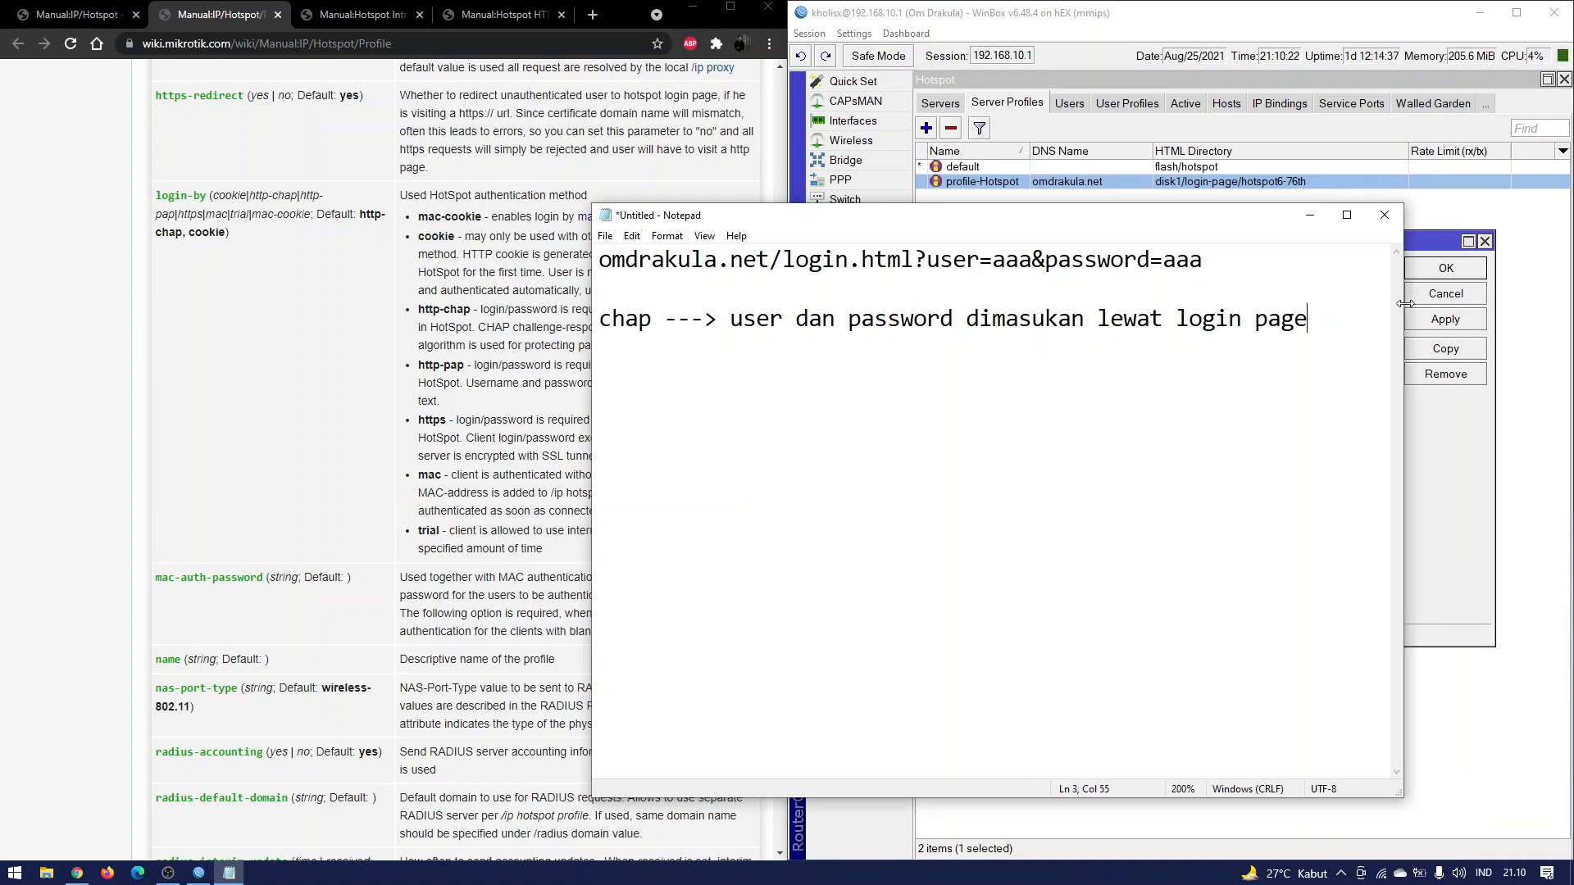
key("Return")
type("pap  ---> user dan password dim")
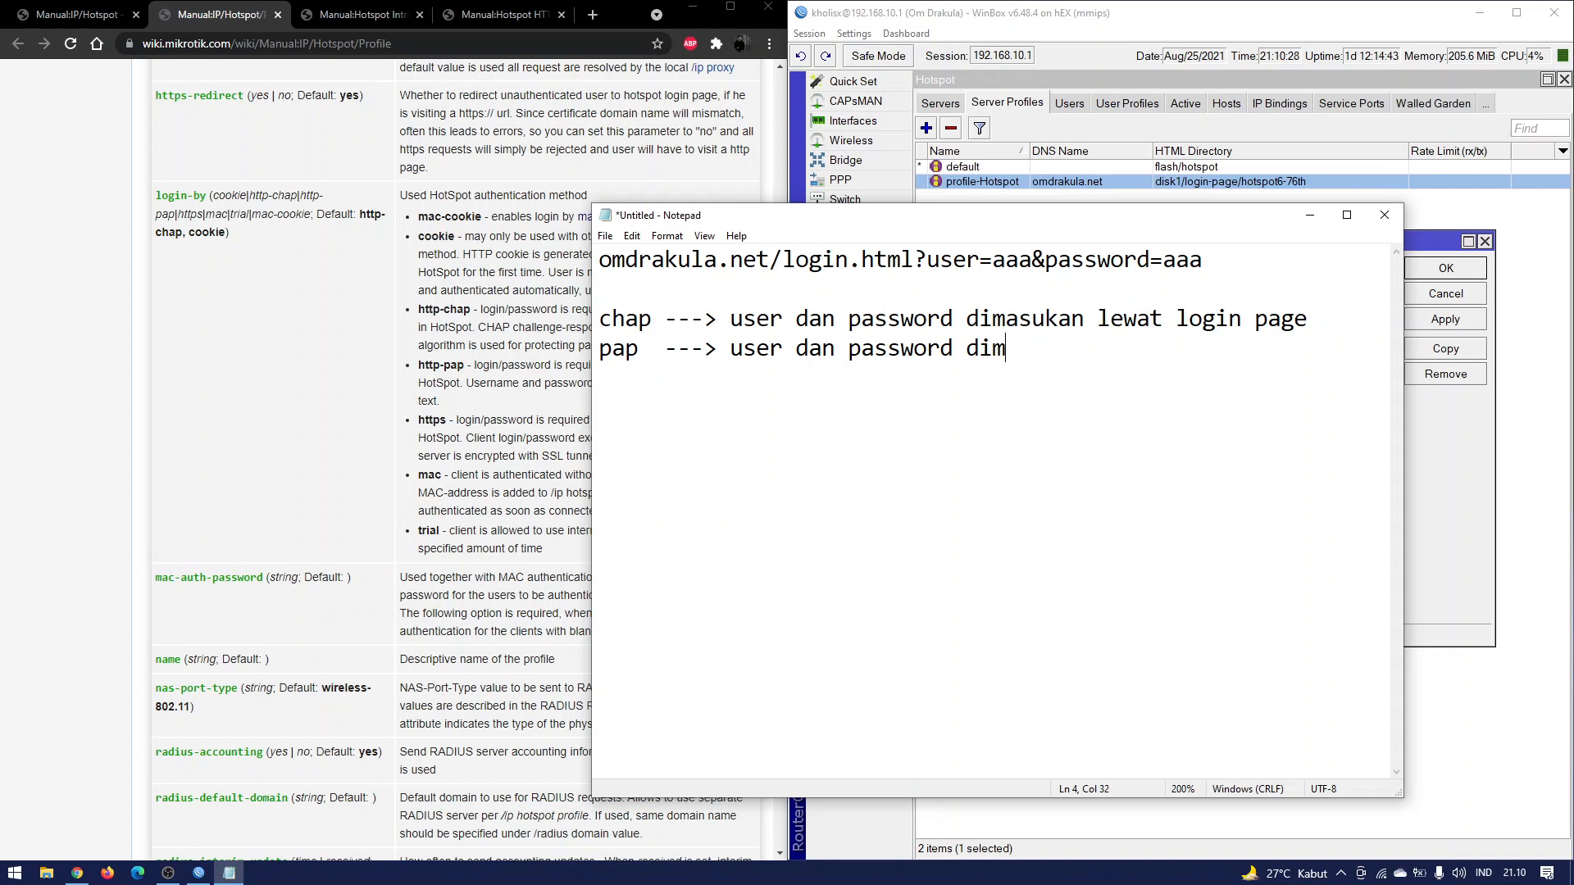
type("asukan lewat link")
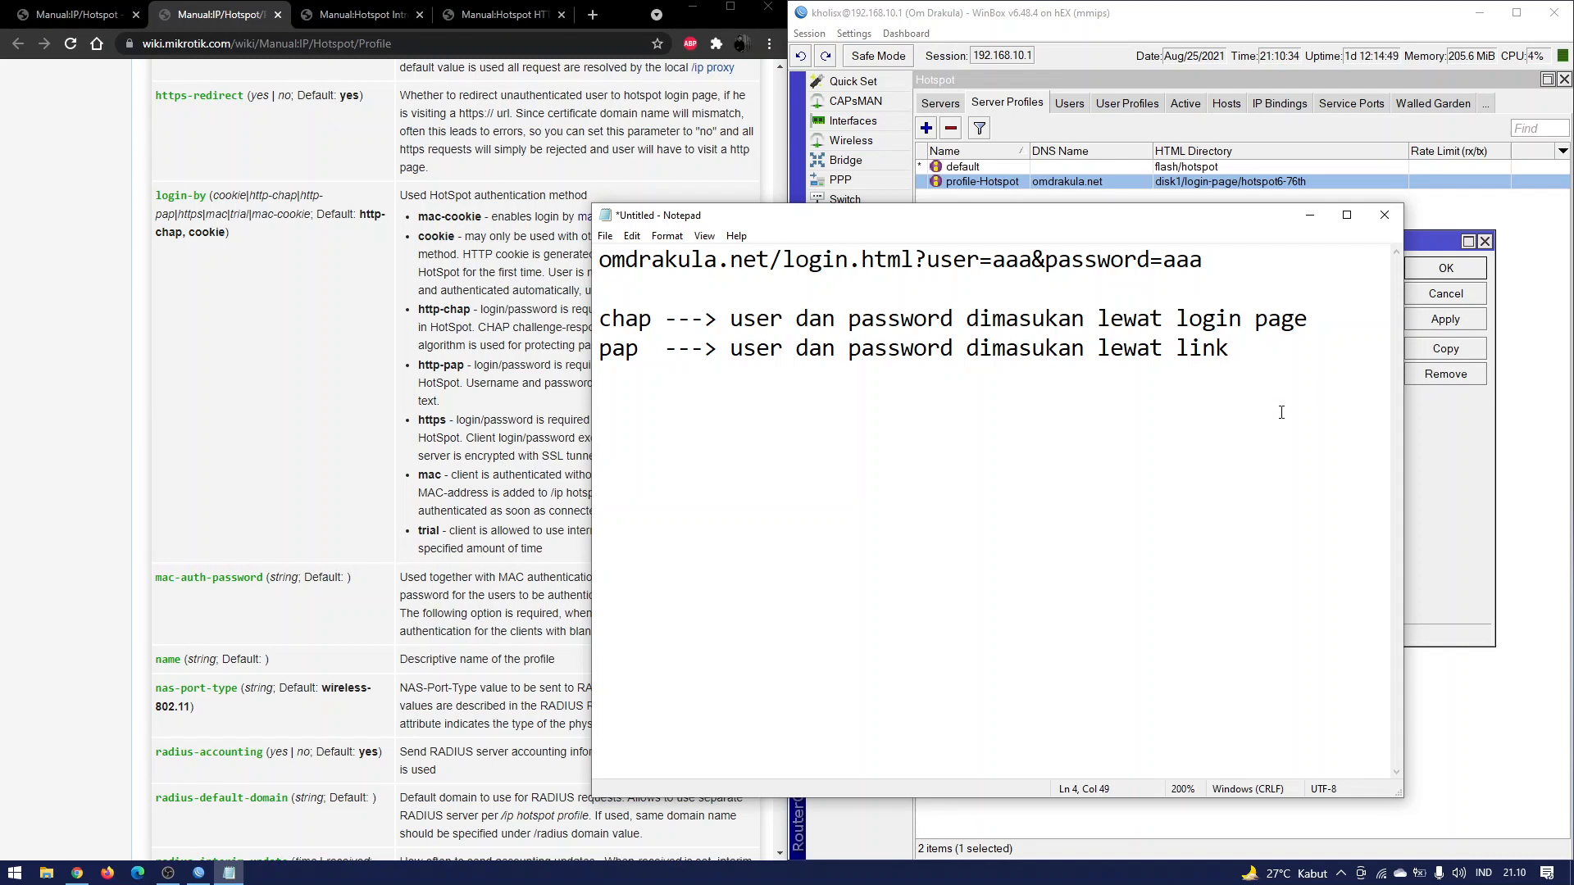
Highlight the pap note and the sample login URL in turn, followed by the pap and chap labels, to compare both methods.
left_click_drag(602, 348, 1245, 354)
left_click(1246, 353)
left_click_drag(754, 260, 578, 208)
left_click(980, 260)
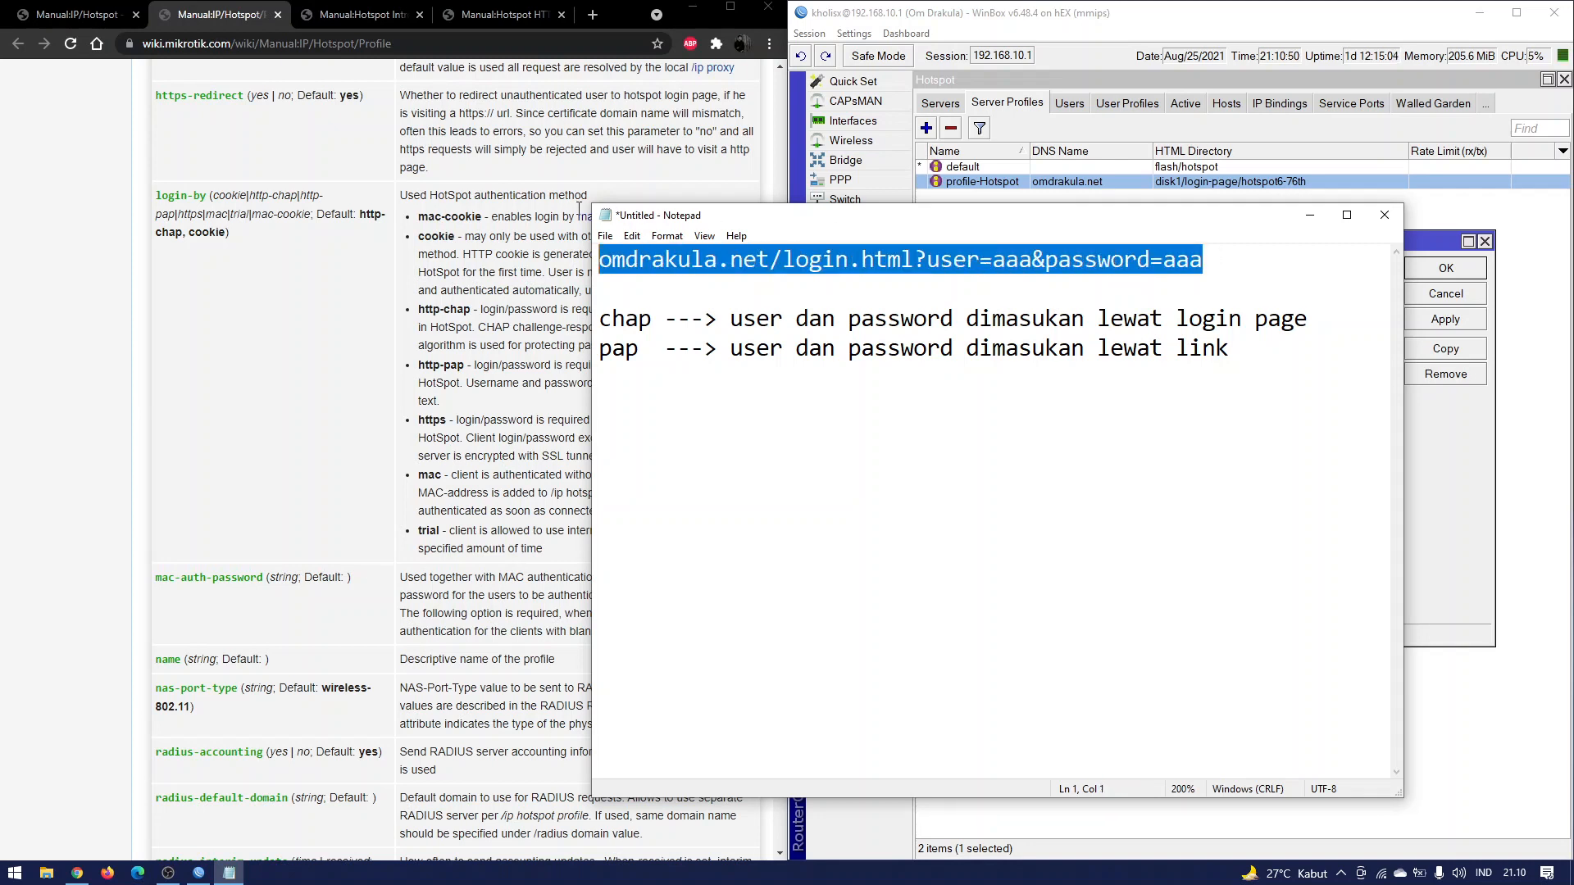
left_click(637, 280)
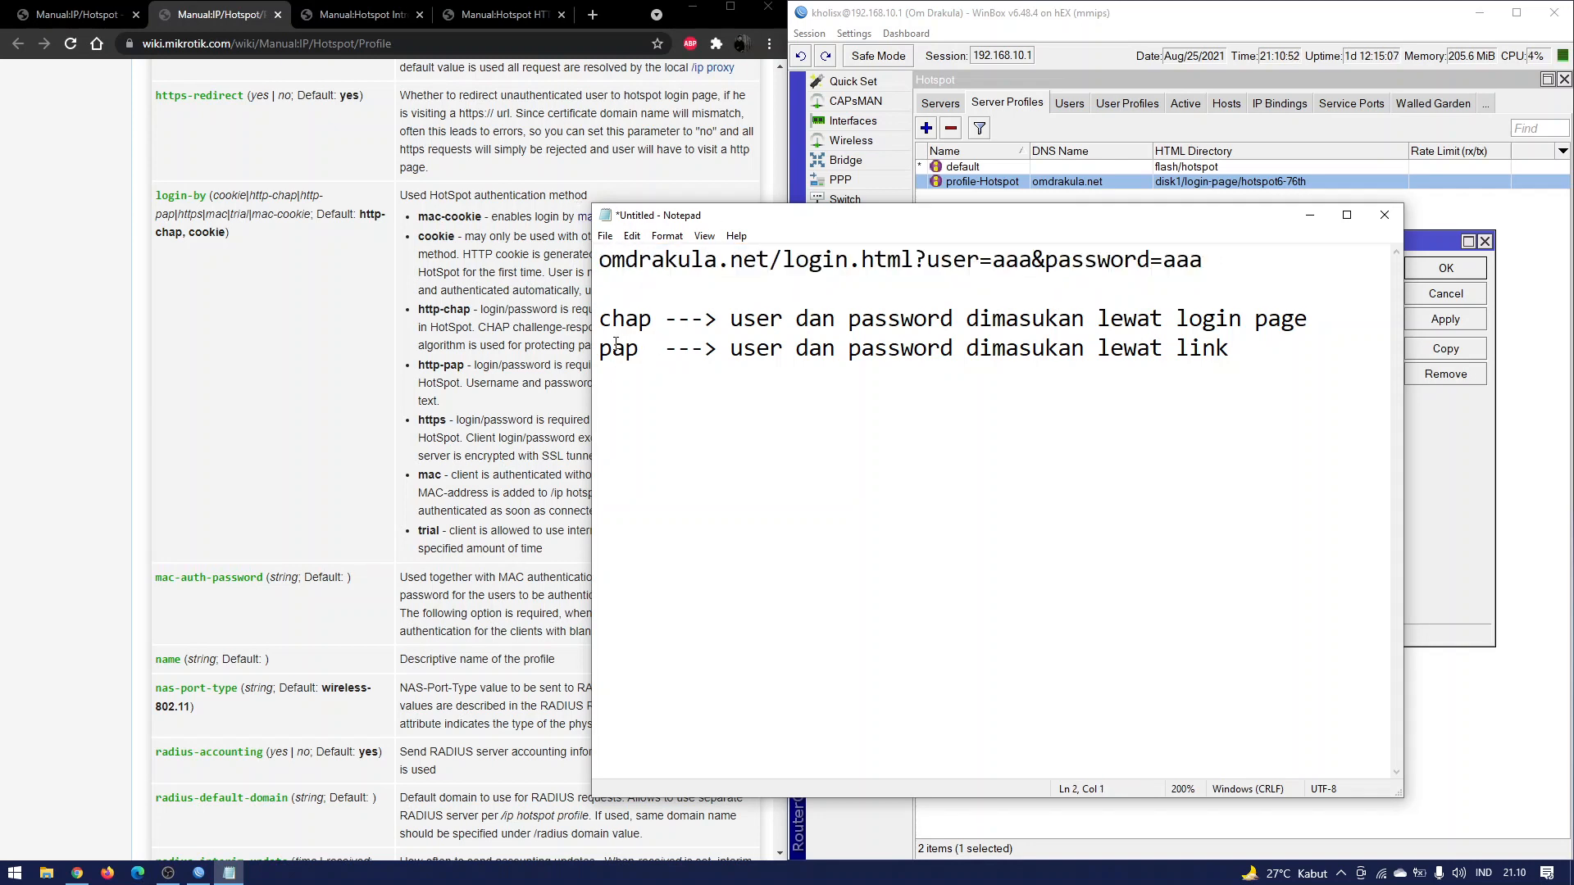
left_click_drag(601, 347, 1249, 364)
left_click(1248, 364)
double_click(627, 351)
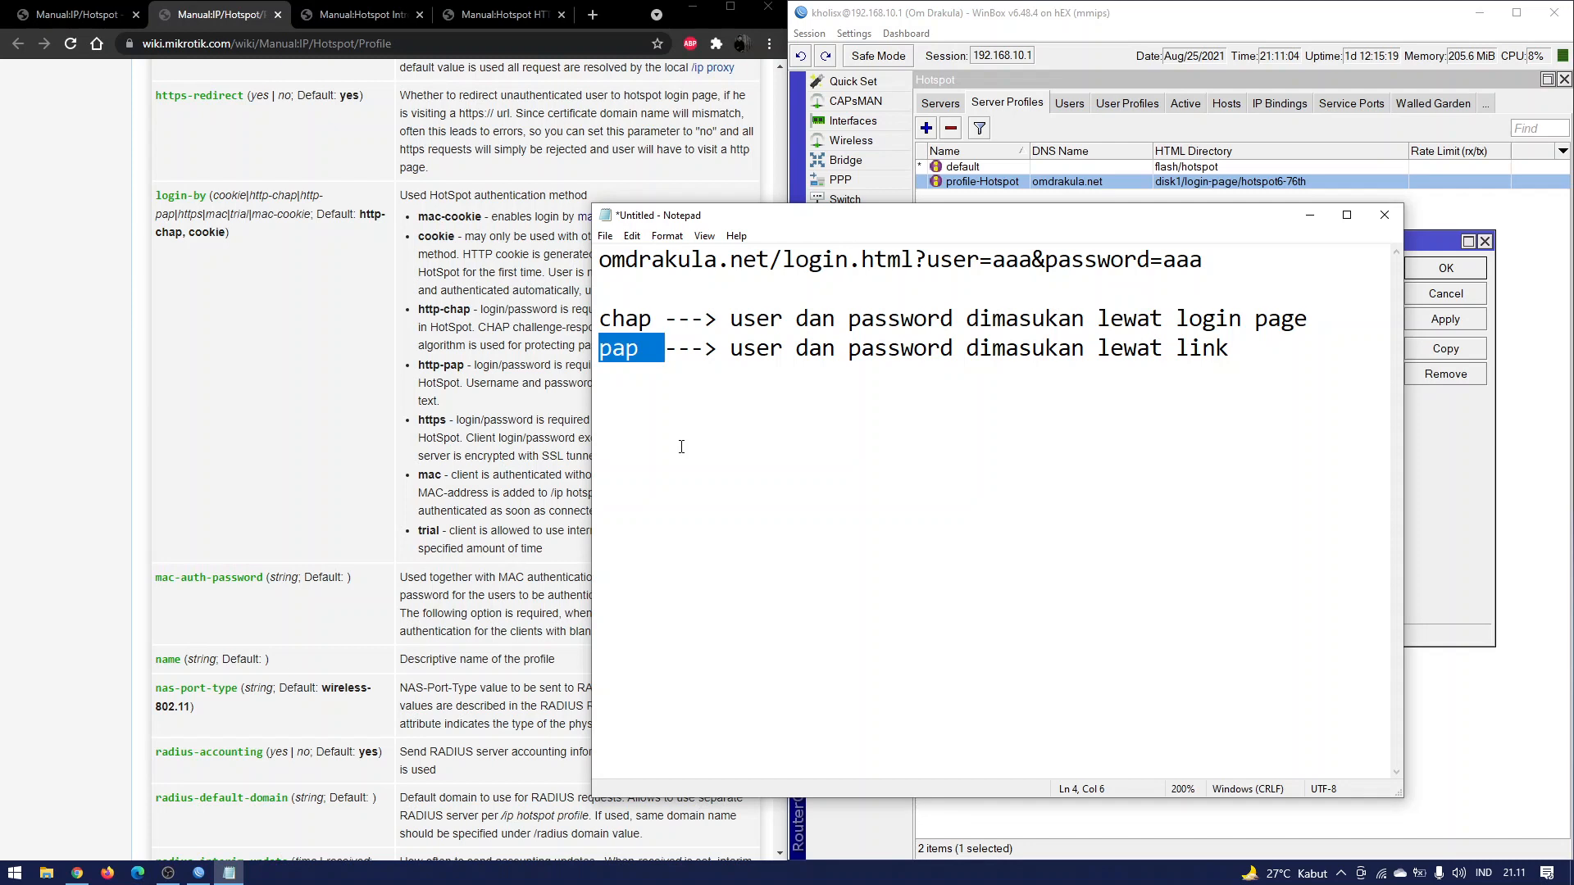
double_click(621, 319)
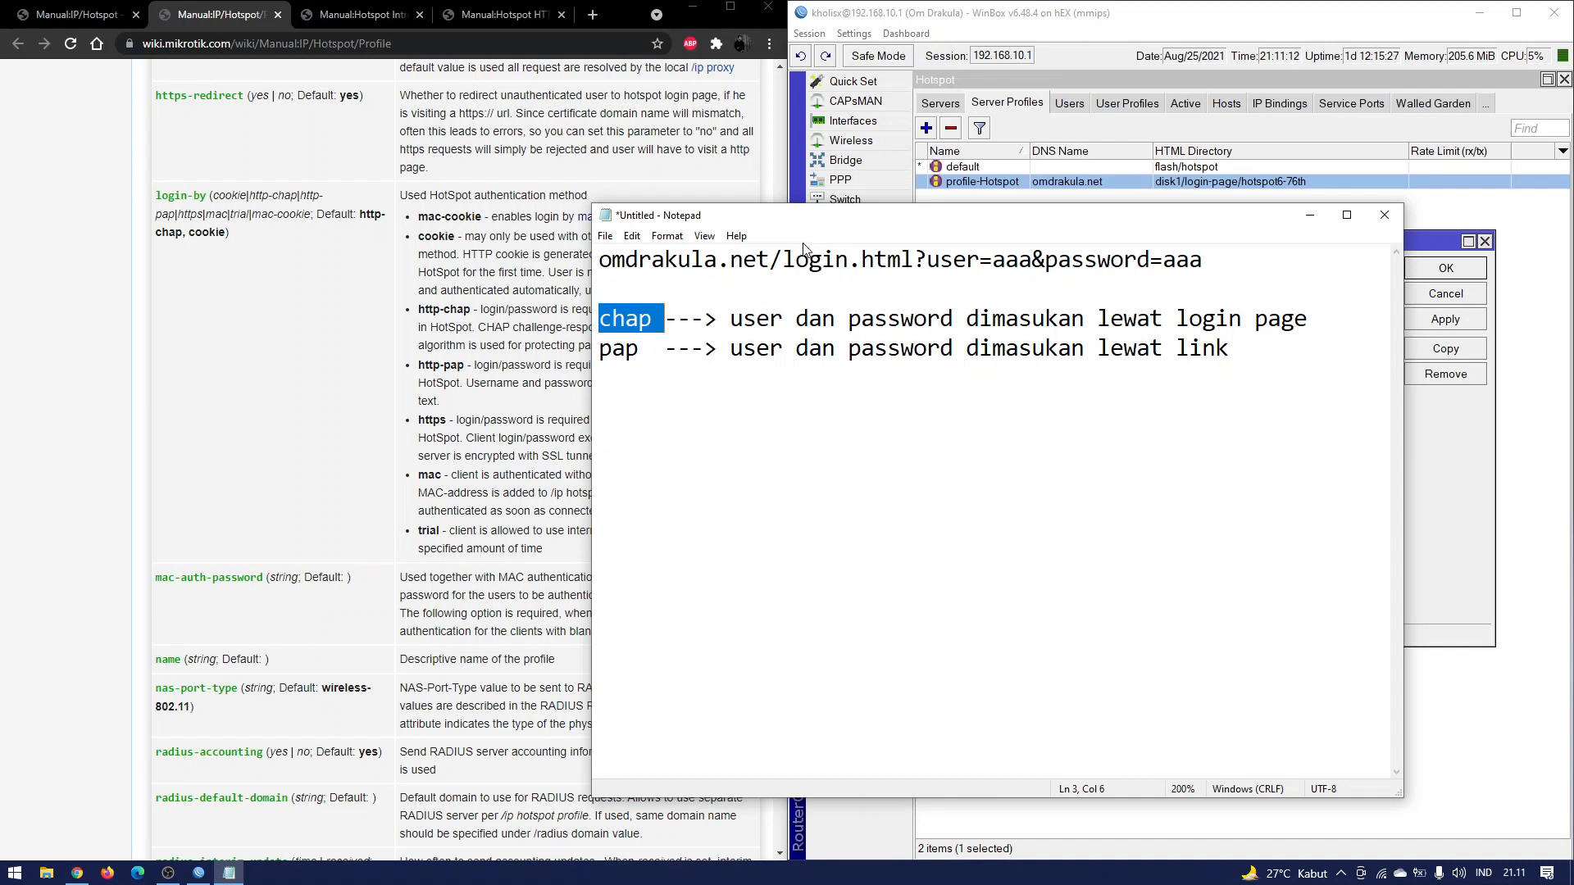
Shift the Notepad window towards the manual and leave empty lines below the pap note.
left_click_drag(819, 221, 719, 211)
left_click(605, 456)
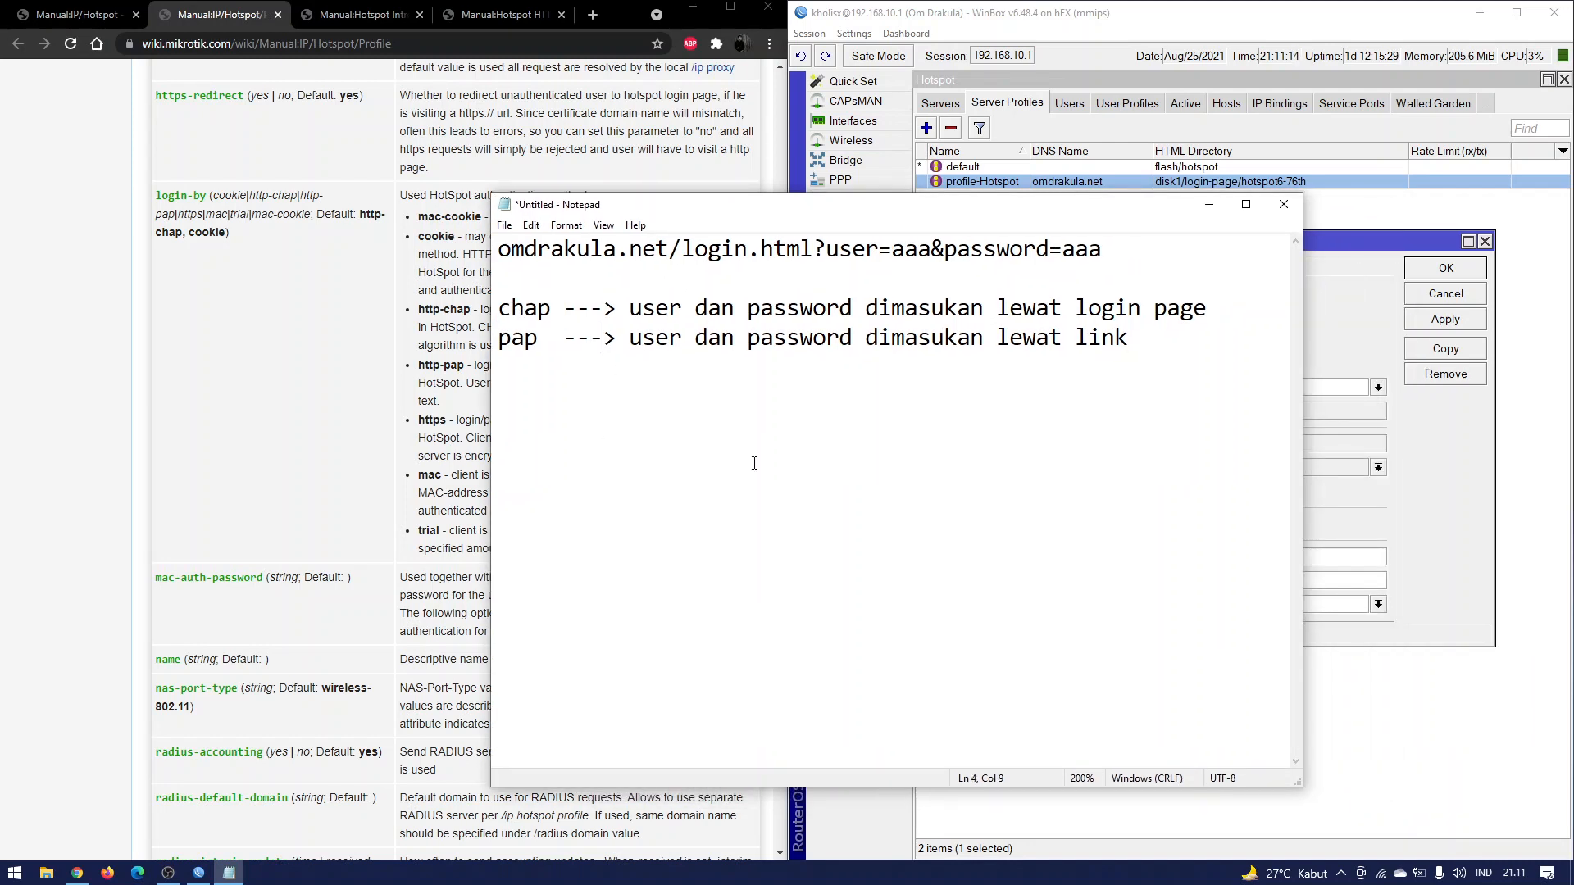
left_click(1181, 469)
key("Return")
key("Return")
Bring the hotspot profile's login settings and the manual into view, and highlight the mac-cookie and cookie descriptions in the login-by list.
left_click(1372, 323)
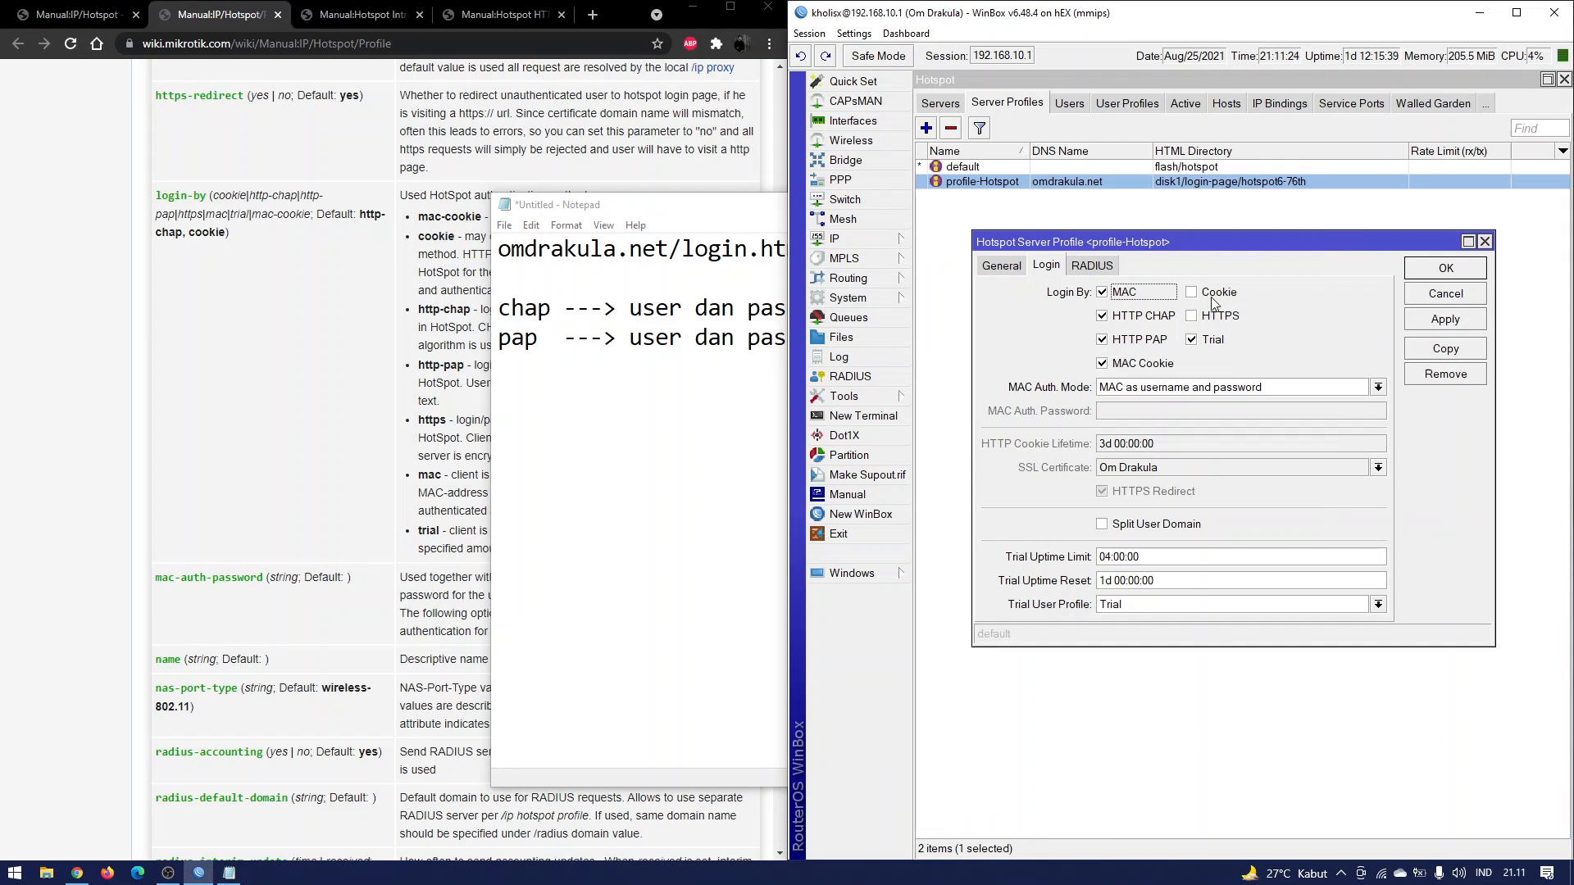
left_click(470, 414)
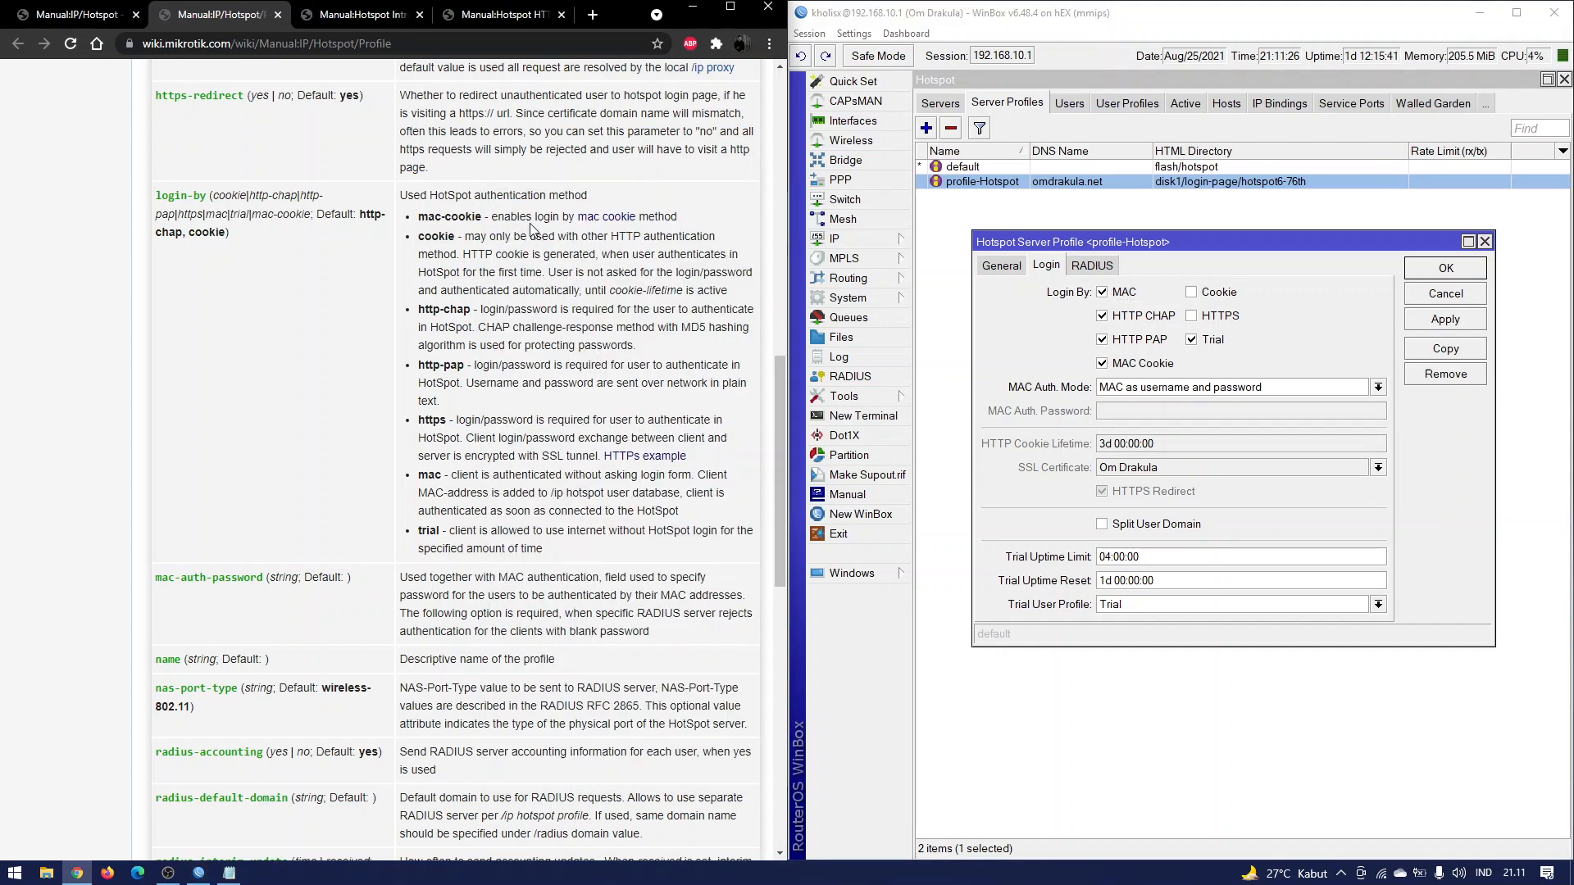
left_click_drag(476, 216, 689, 224)
left_click(645, 269)
left_click_drag(465, 237, 702, 290)
left_click(657, 297)
Examine the authentication methods in the Hotspot Introduction manual, continuing down to the MAC Cookie section.
left_click(347, 16)
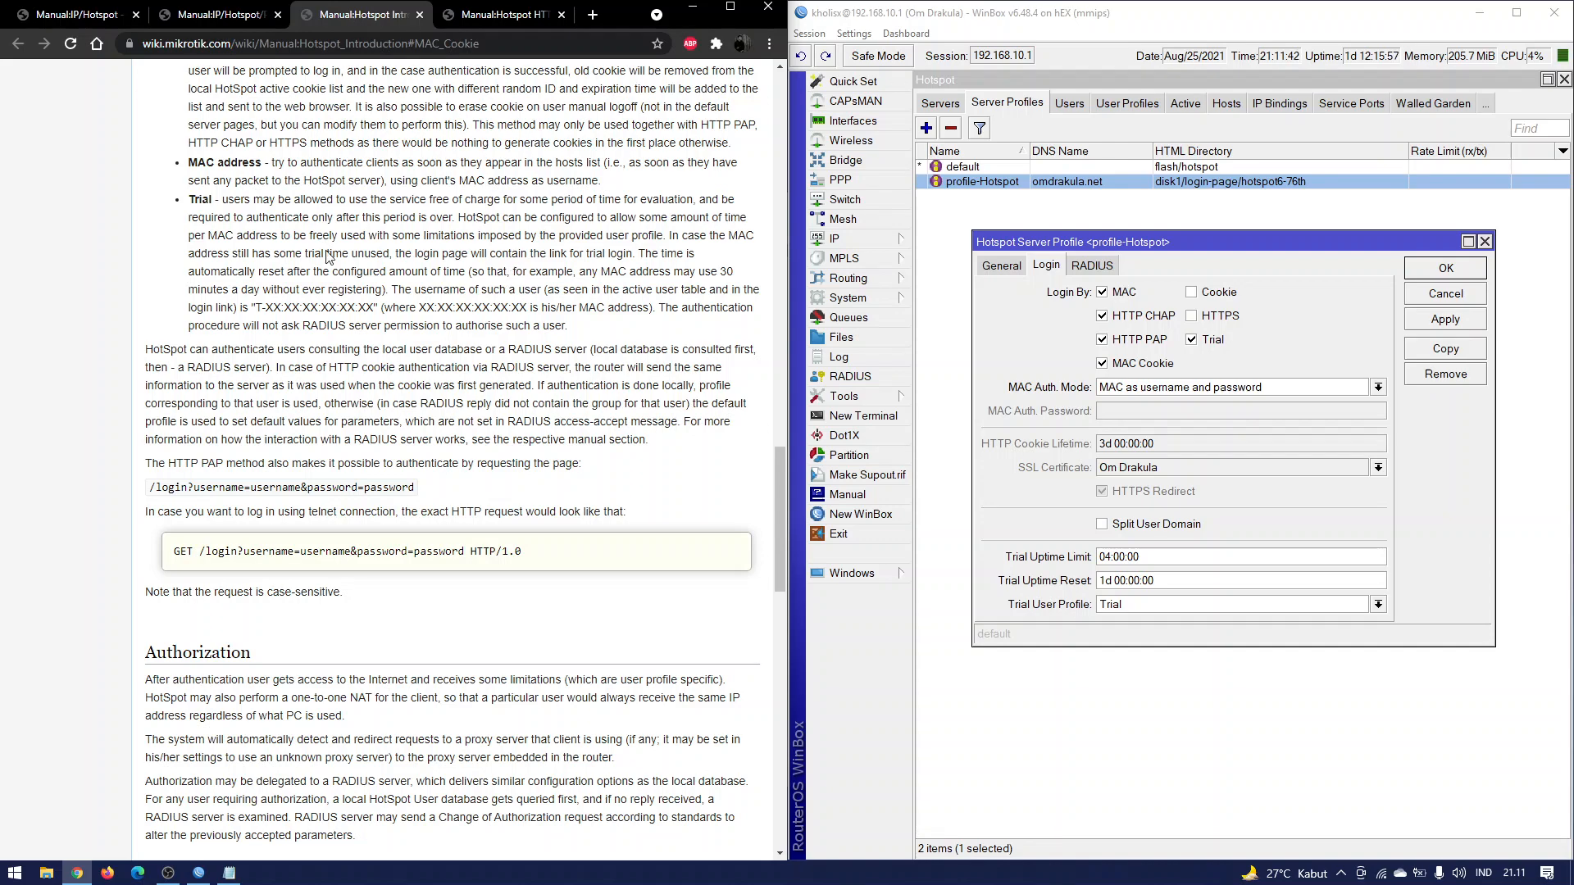
scroll(367, 313, "up", 7)
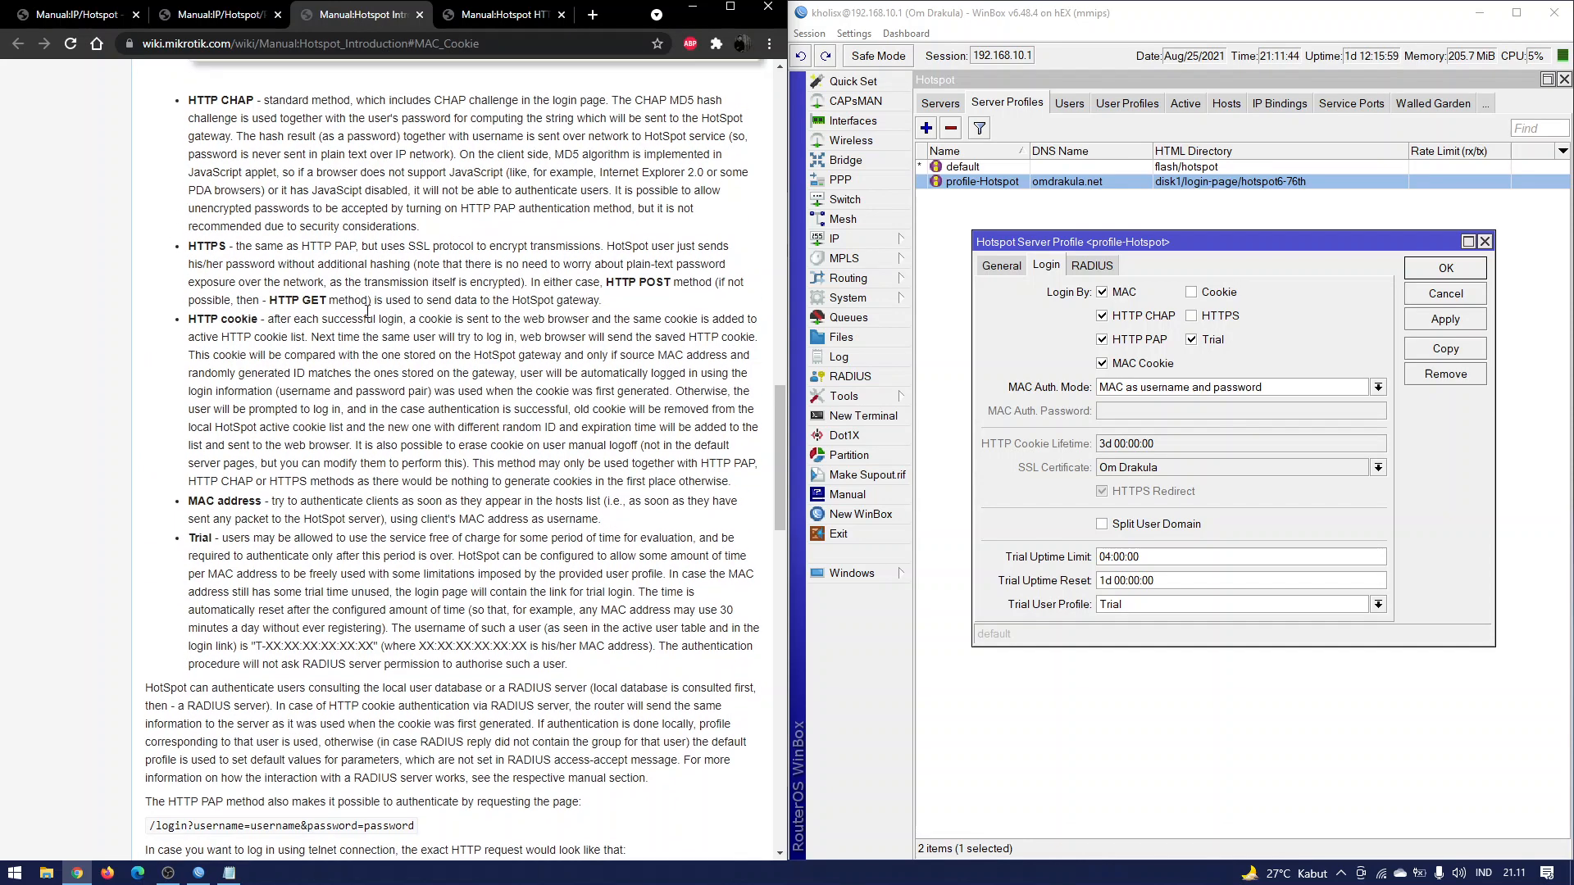
scroll(367, 317, "down", 2)
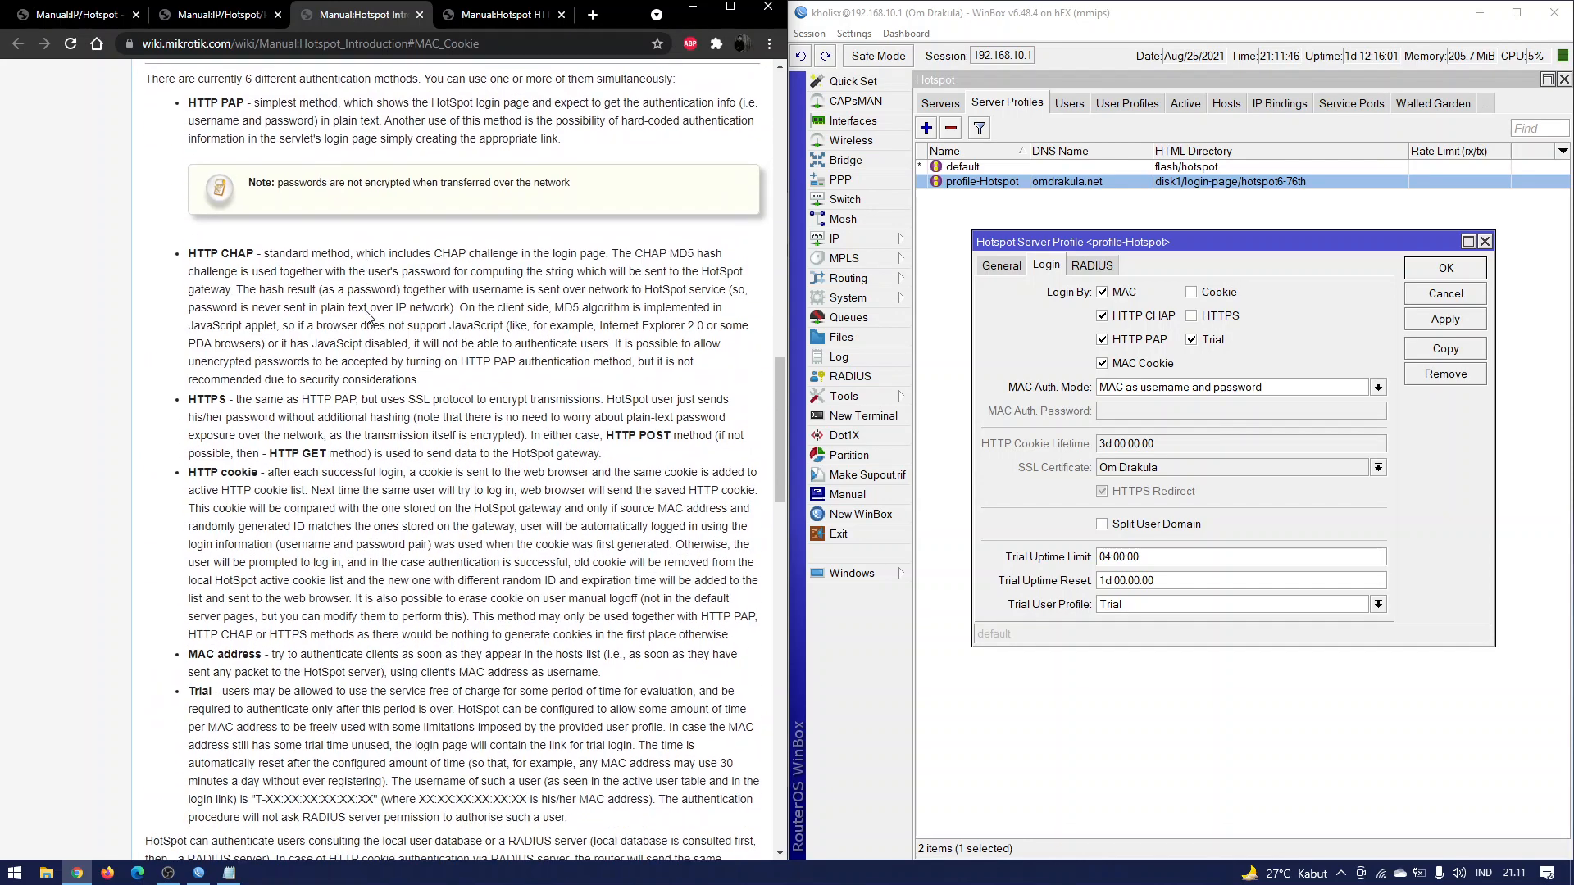
scroll(338, 464, "down", 4)
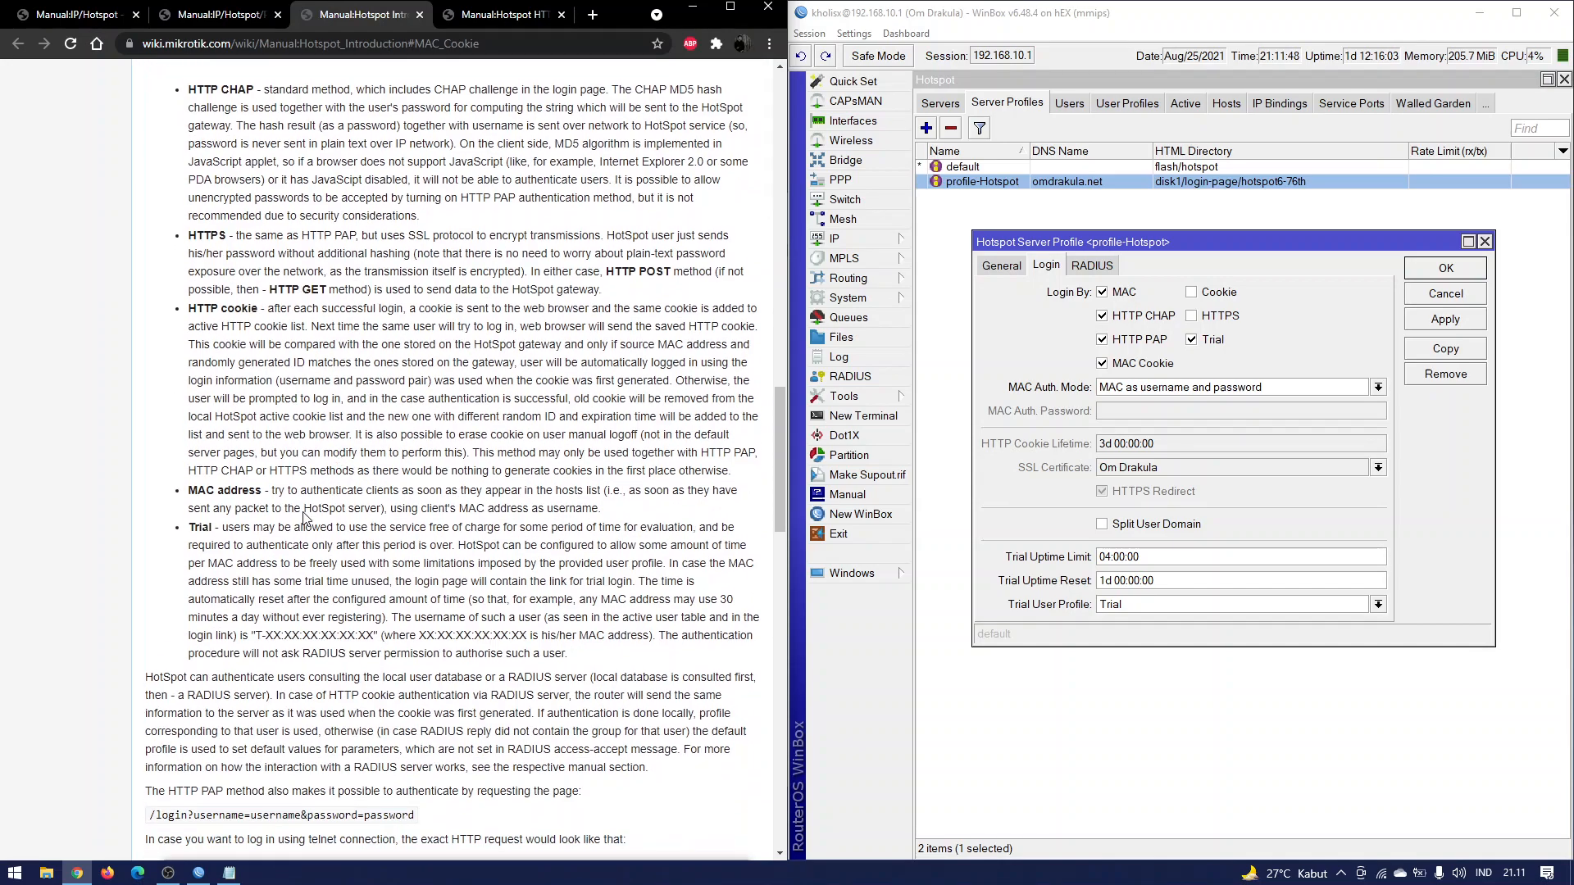
scroll(340, 515, "down", 5)
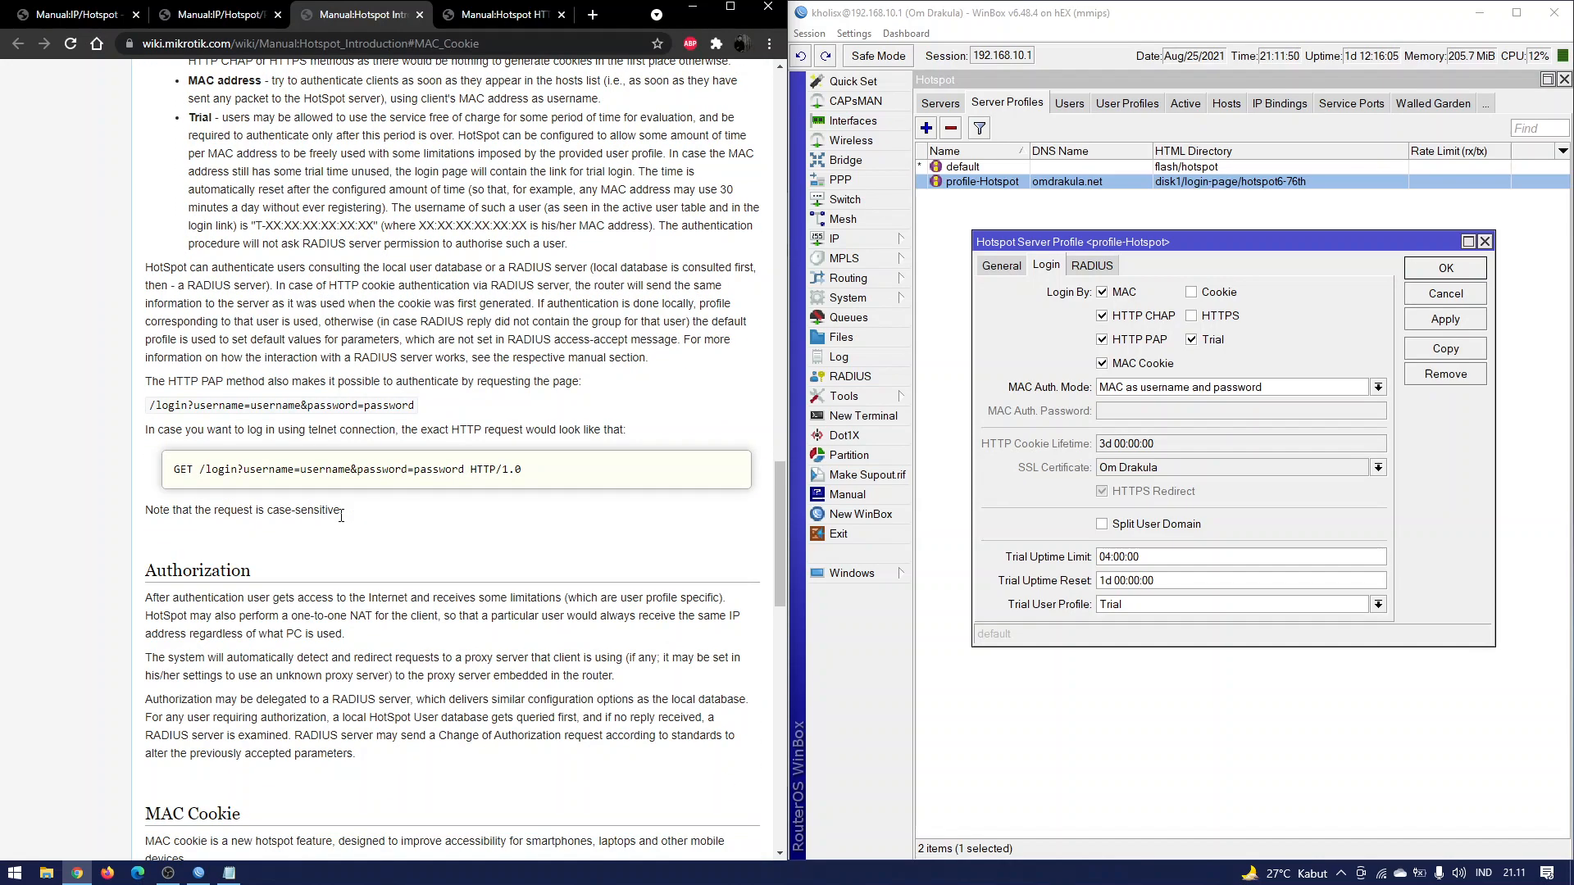
scroll(386, 178, "up", 9)
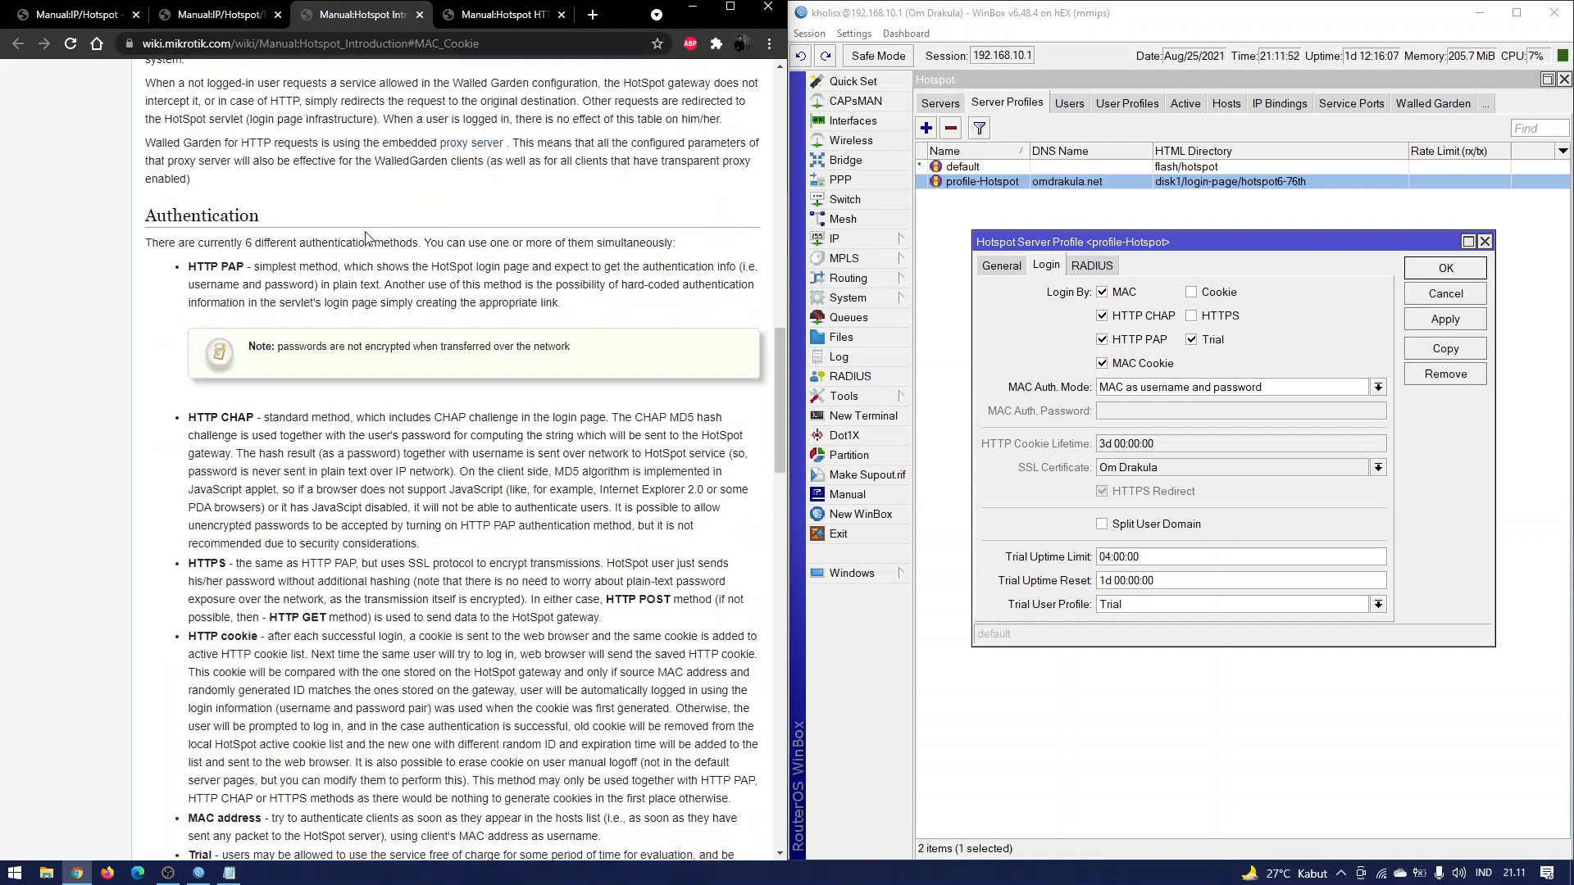
scroll(449, 176, "up", 5)
scroll(443, 213, "down", 20)
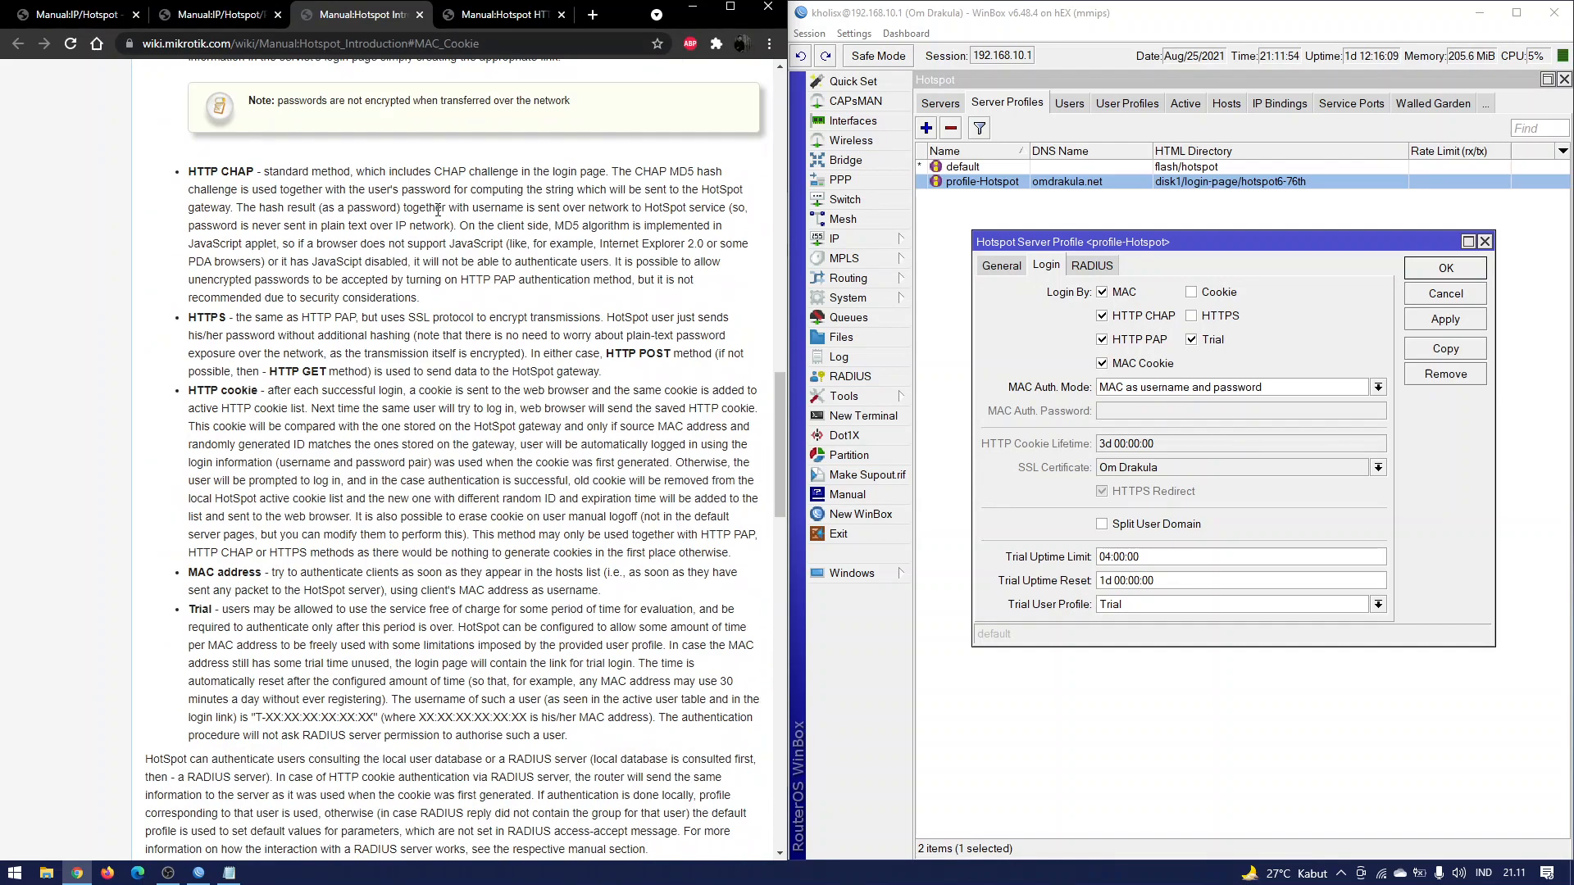
scroll(427, 259, "down", 2)
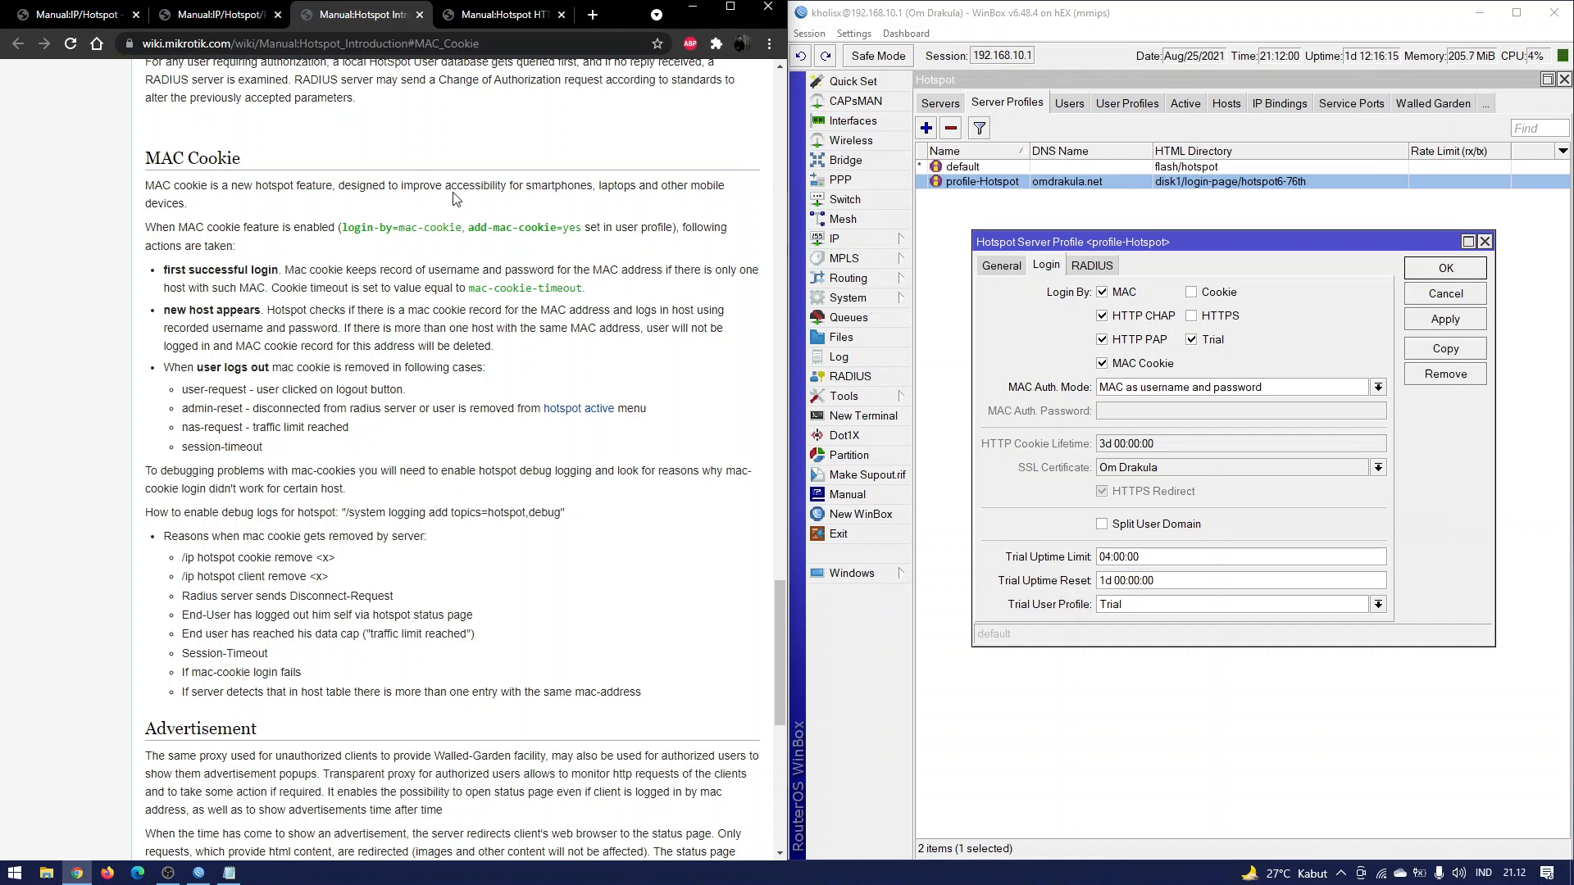
Highlight the MAC Cookie introduction and the explanation of its login and logout actions in the manual.
left_click_drag(403, 186, 664, 229)
left_click(430, 260)
left_click_drag(164, 270, 504, 533)
left_click(508, 559)
Replace all the Notepad text with "mac cookie ---> ketika tersambung lagi, otomatis login" and widen the Notepad window.
left_click(235, 874)
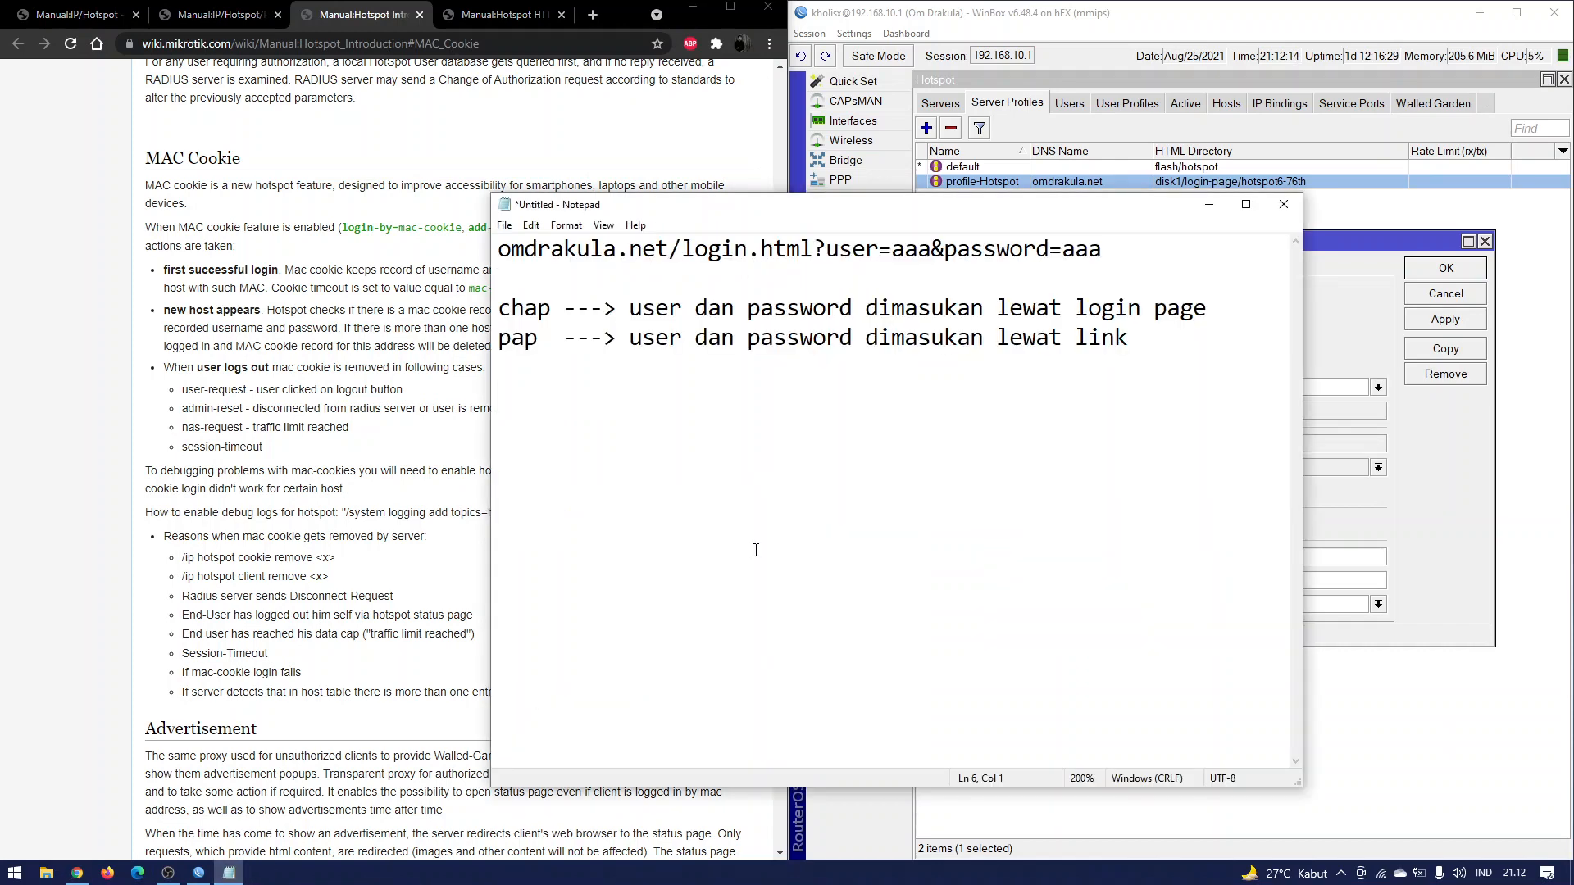
key("ctrl+a")
key("BackSpace")
type("m")
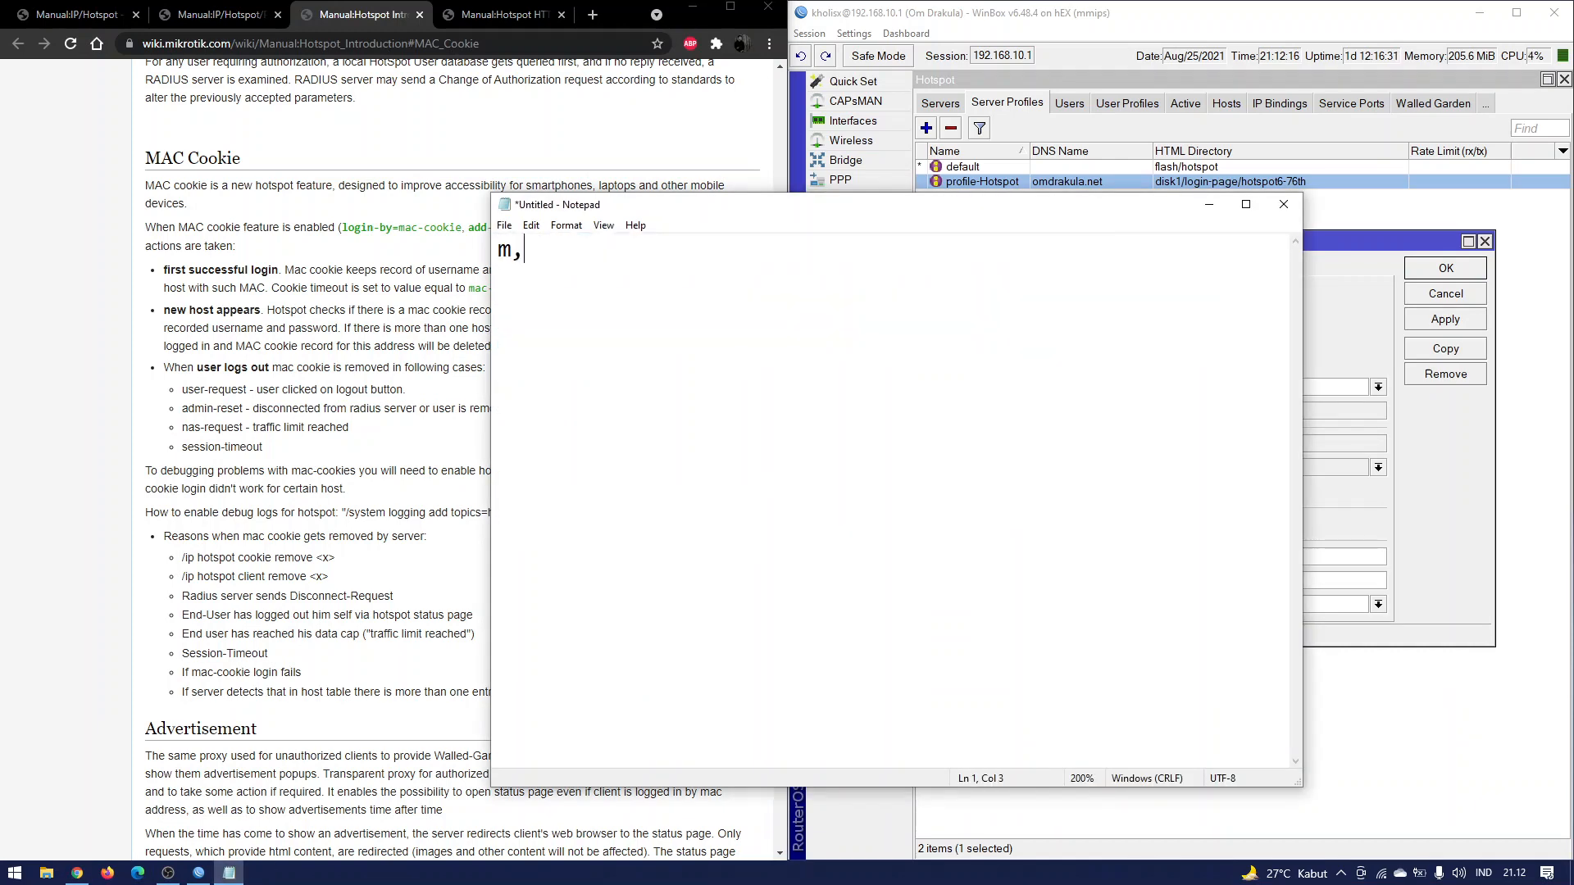
type("ac cookie --->")
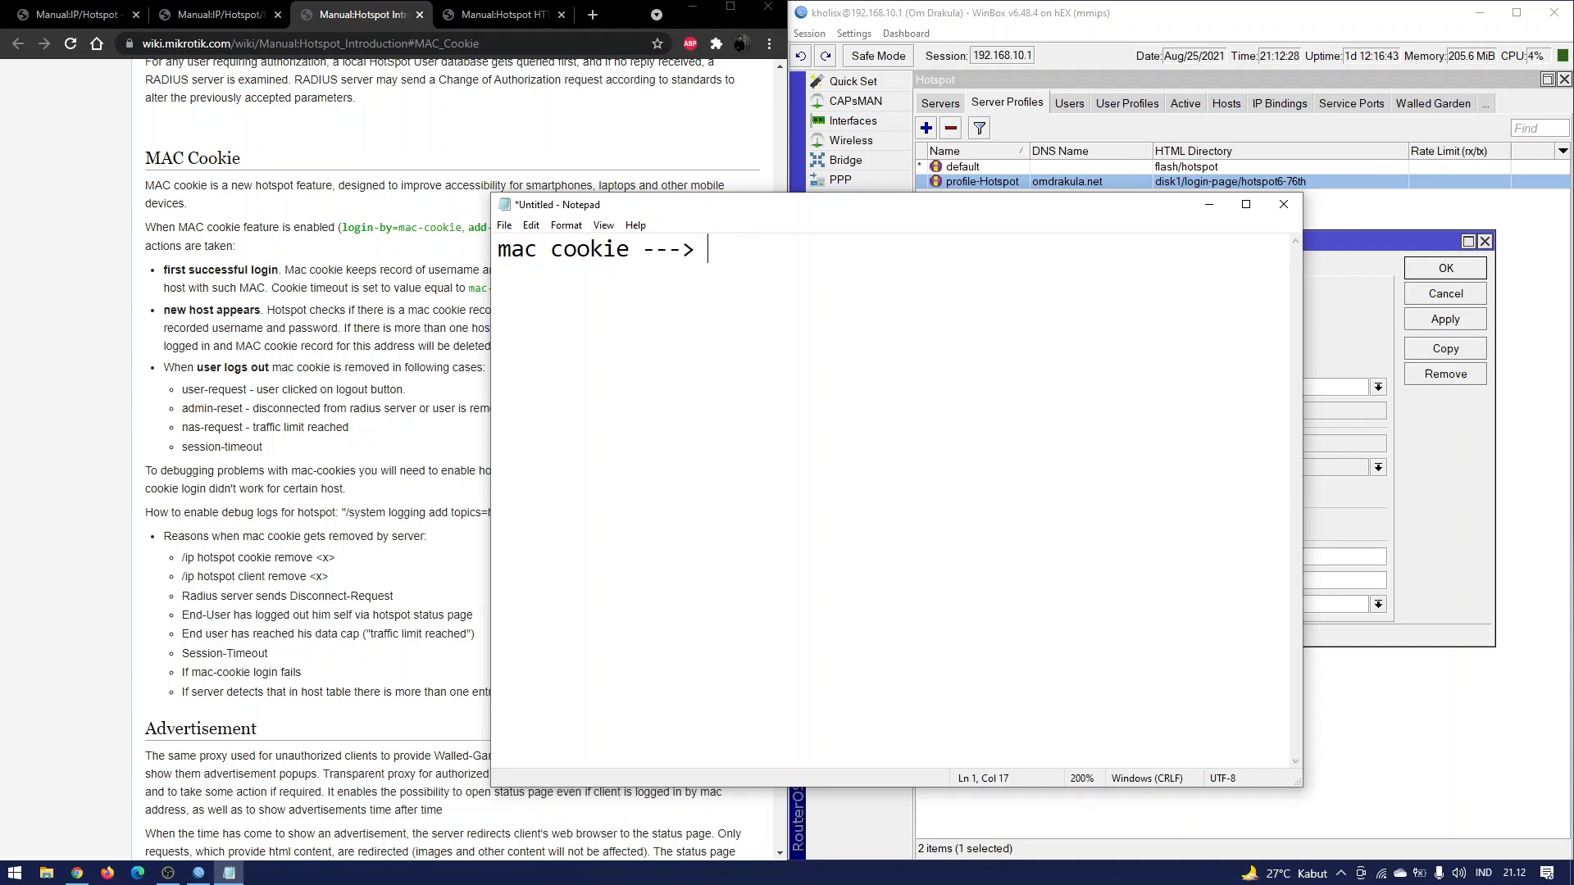
type("ketika kal")
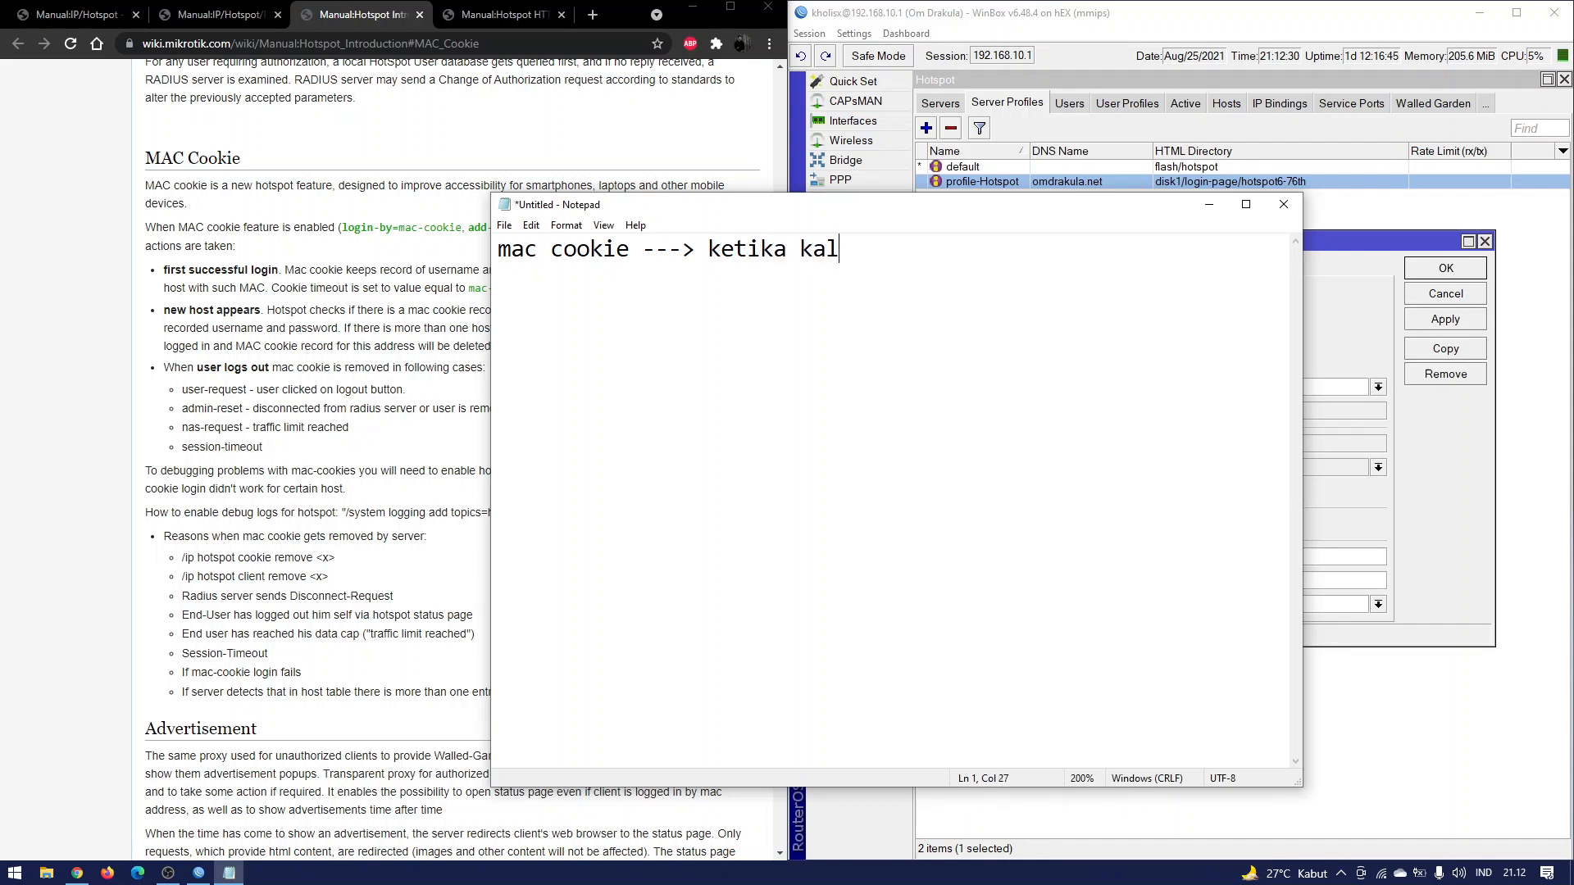
key("BackSpace")
key("BackSpace")
key("BackSpace")
type("tersambung la")
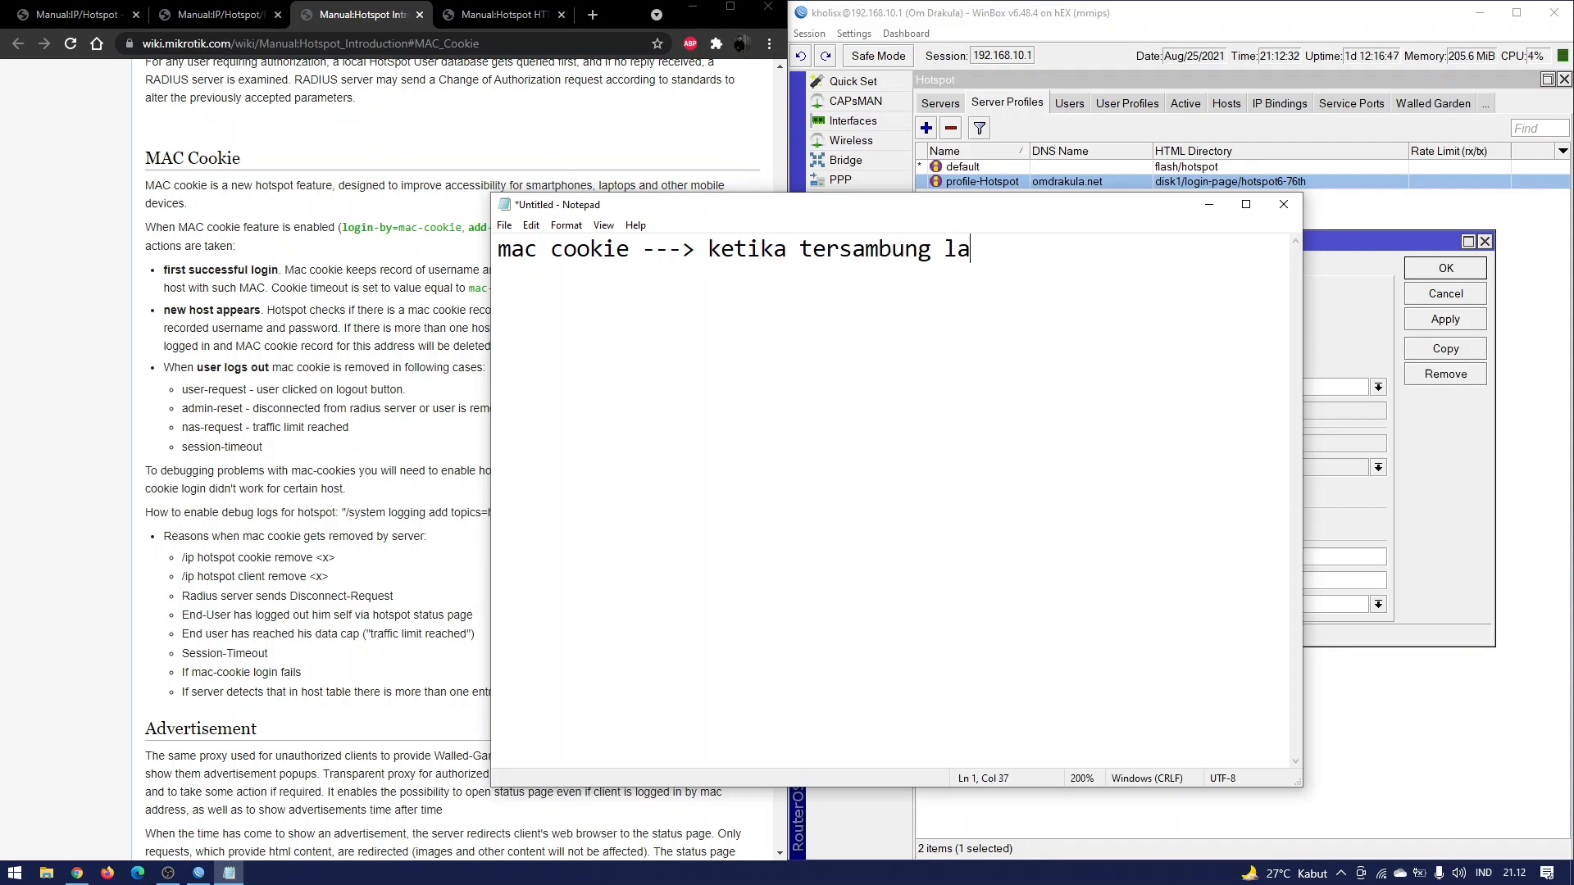
type("gi, otomatis ")
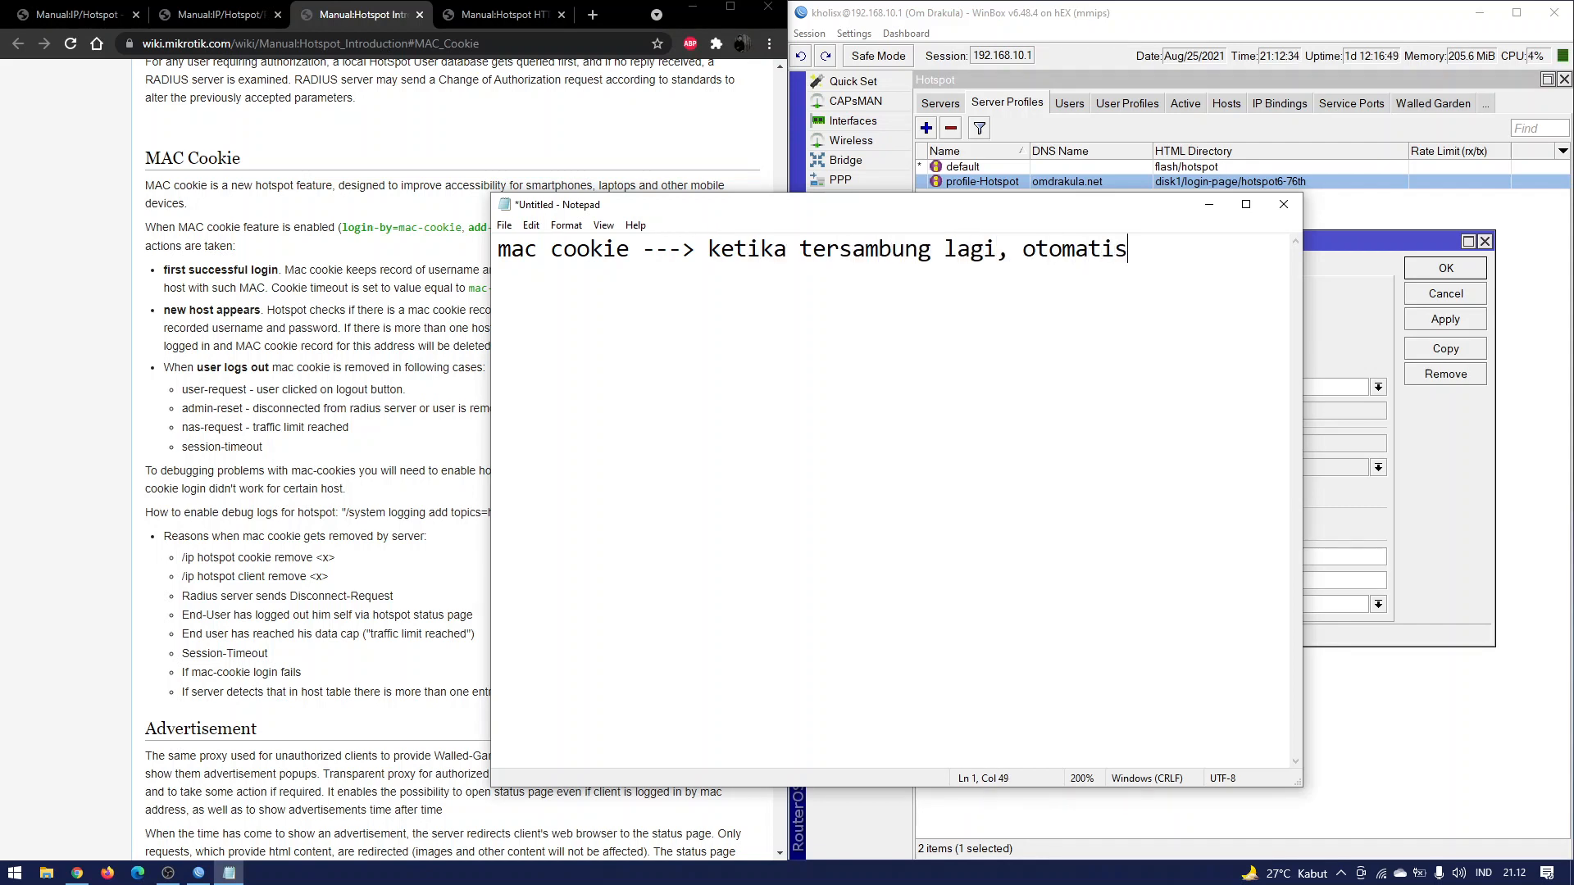
type("login")
left_click_drag(1303, 294, 1466, 297)
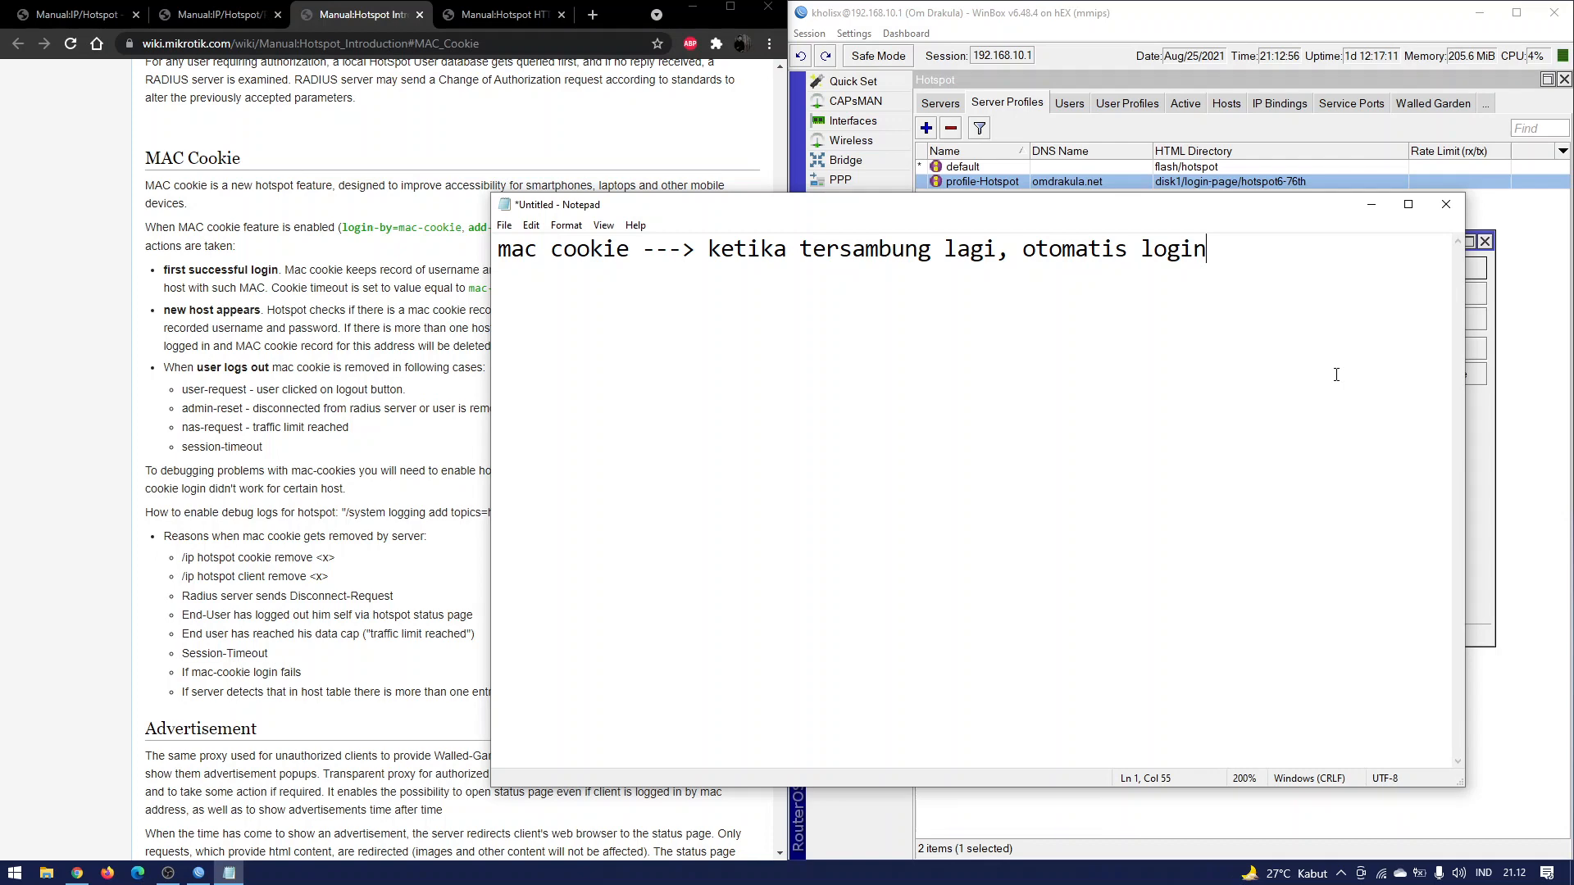
Switch the manual back to the Hotspot Profile page and add the Notepad line "cookie ---> akan muncul halaman login, tapi langsung berhasil login".
key("Return")
left_click(218, 14)
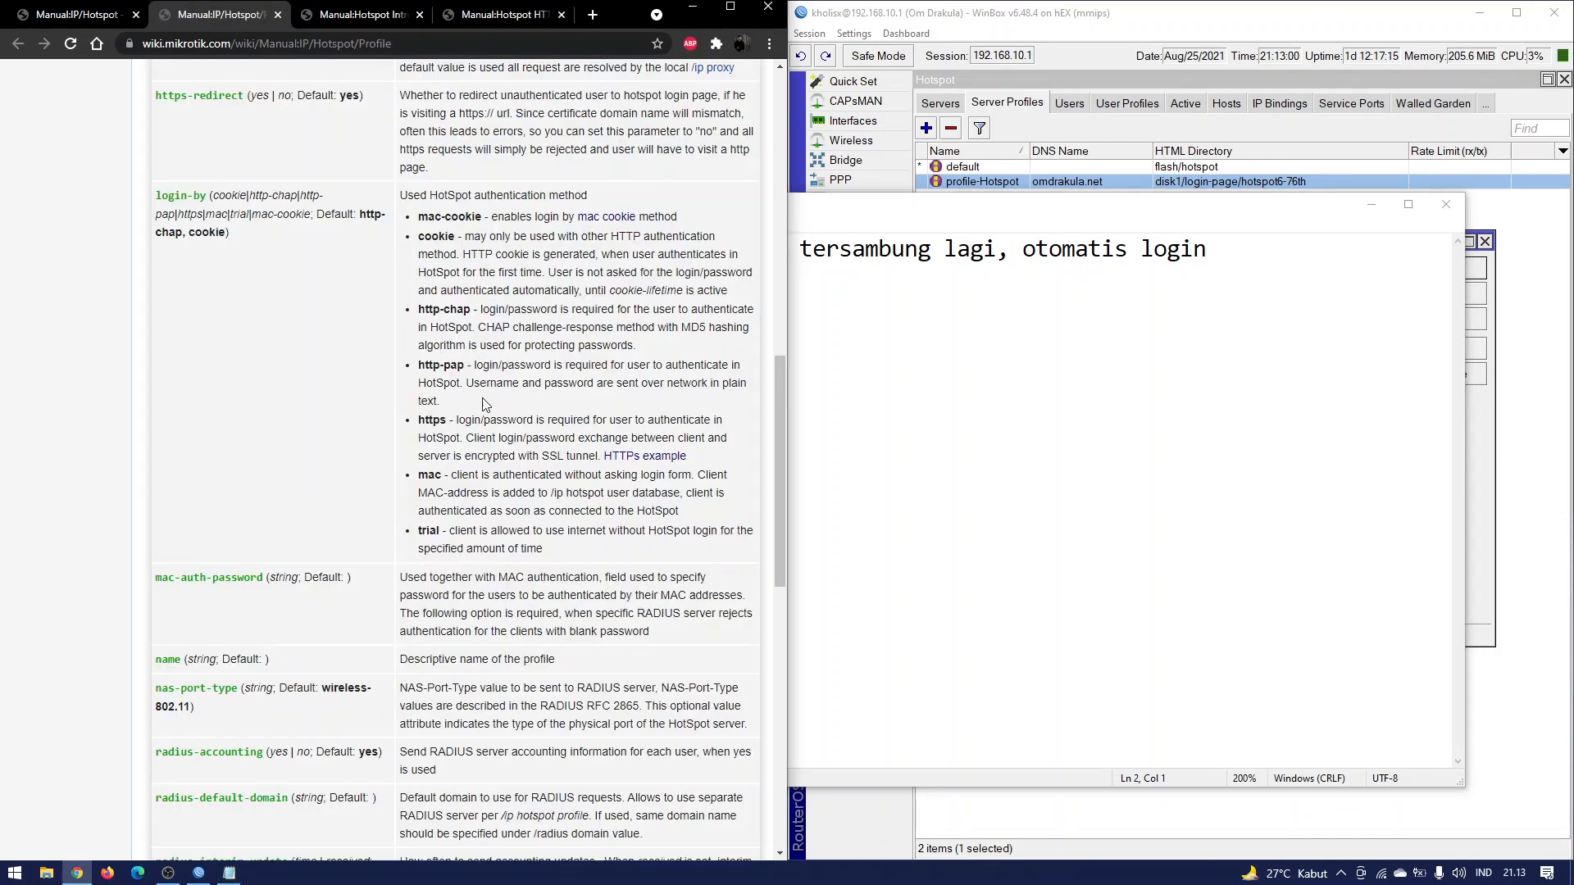
left_click(1081, 414)
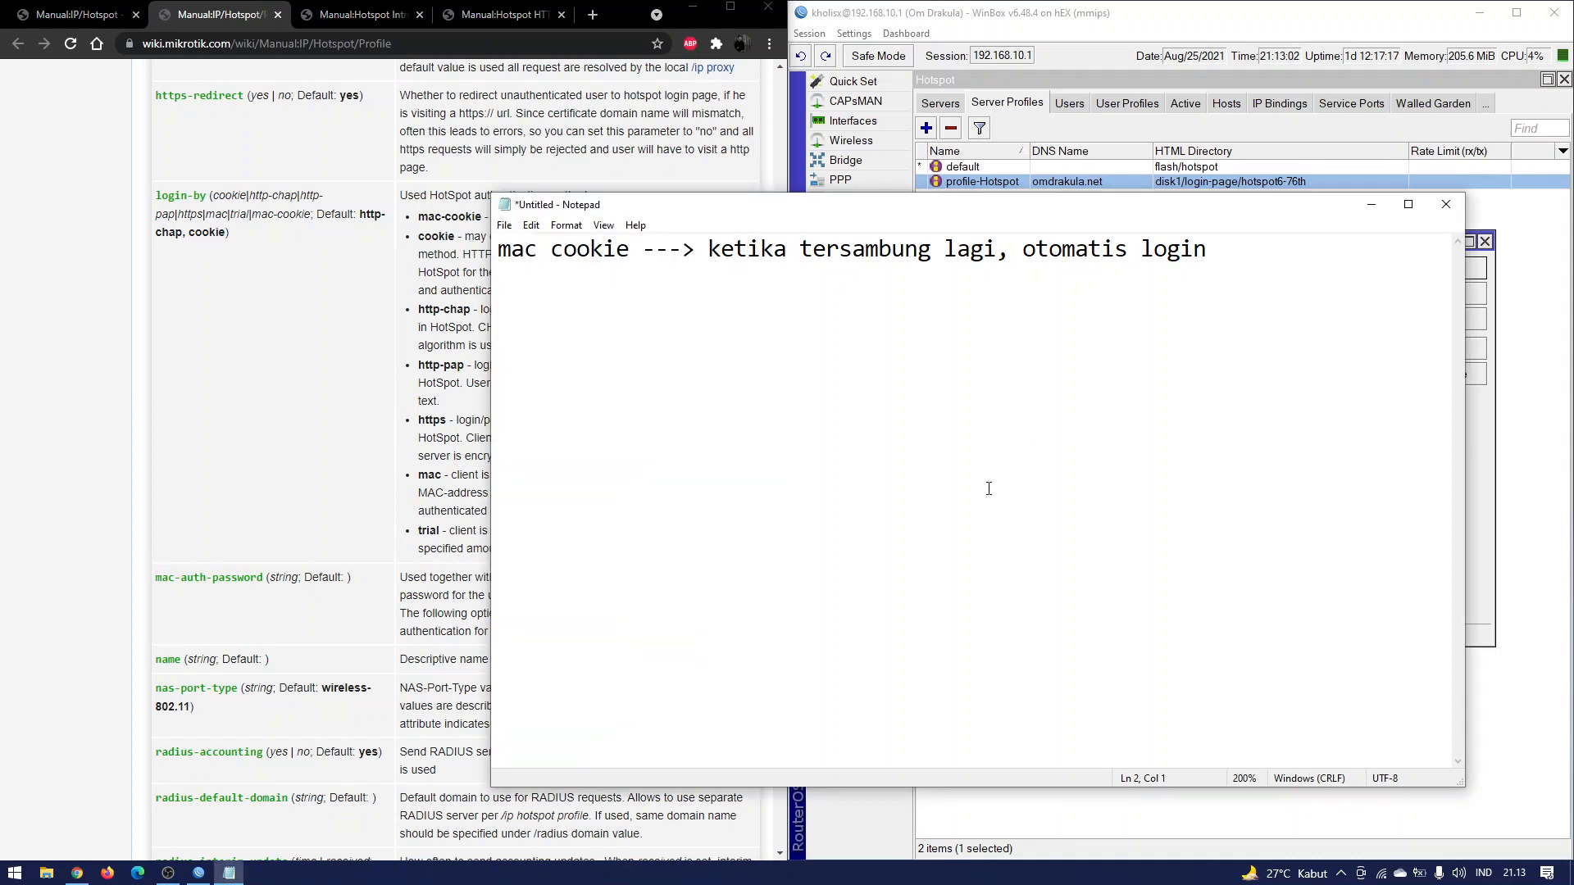
type("cookie     ---> akan muncul")
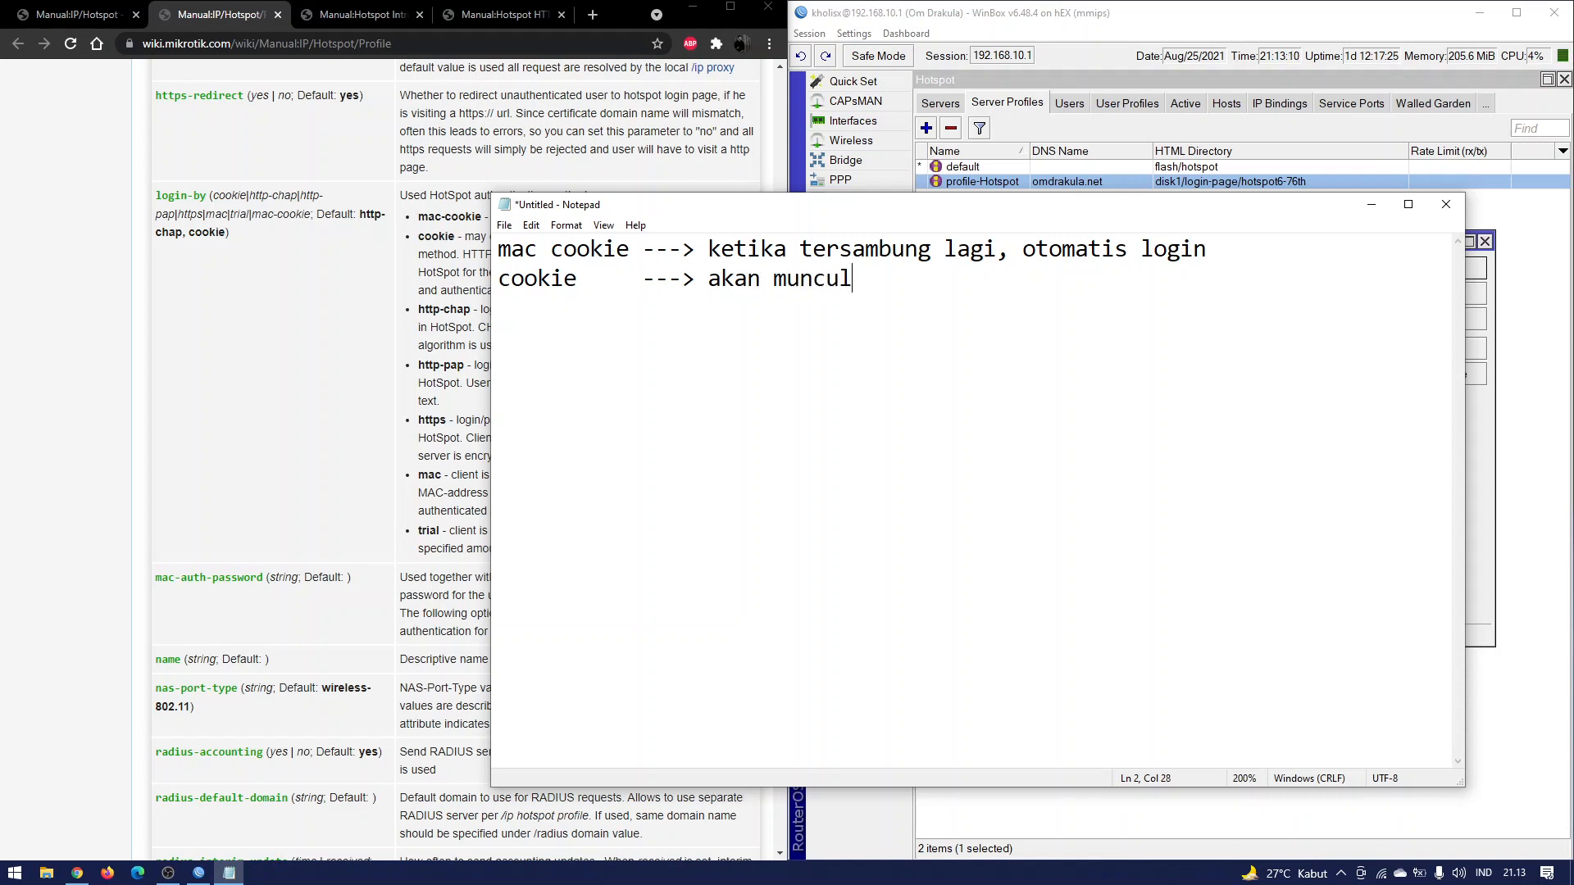
type(" halaman login, t")
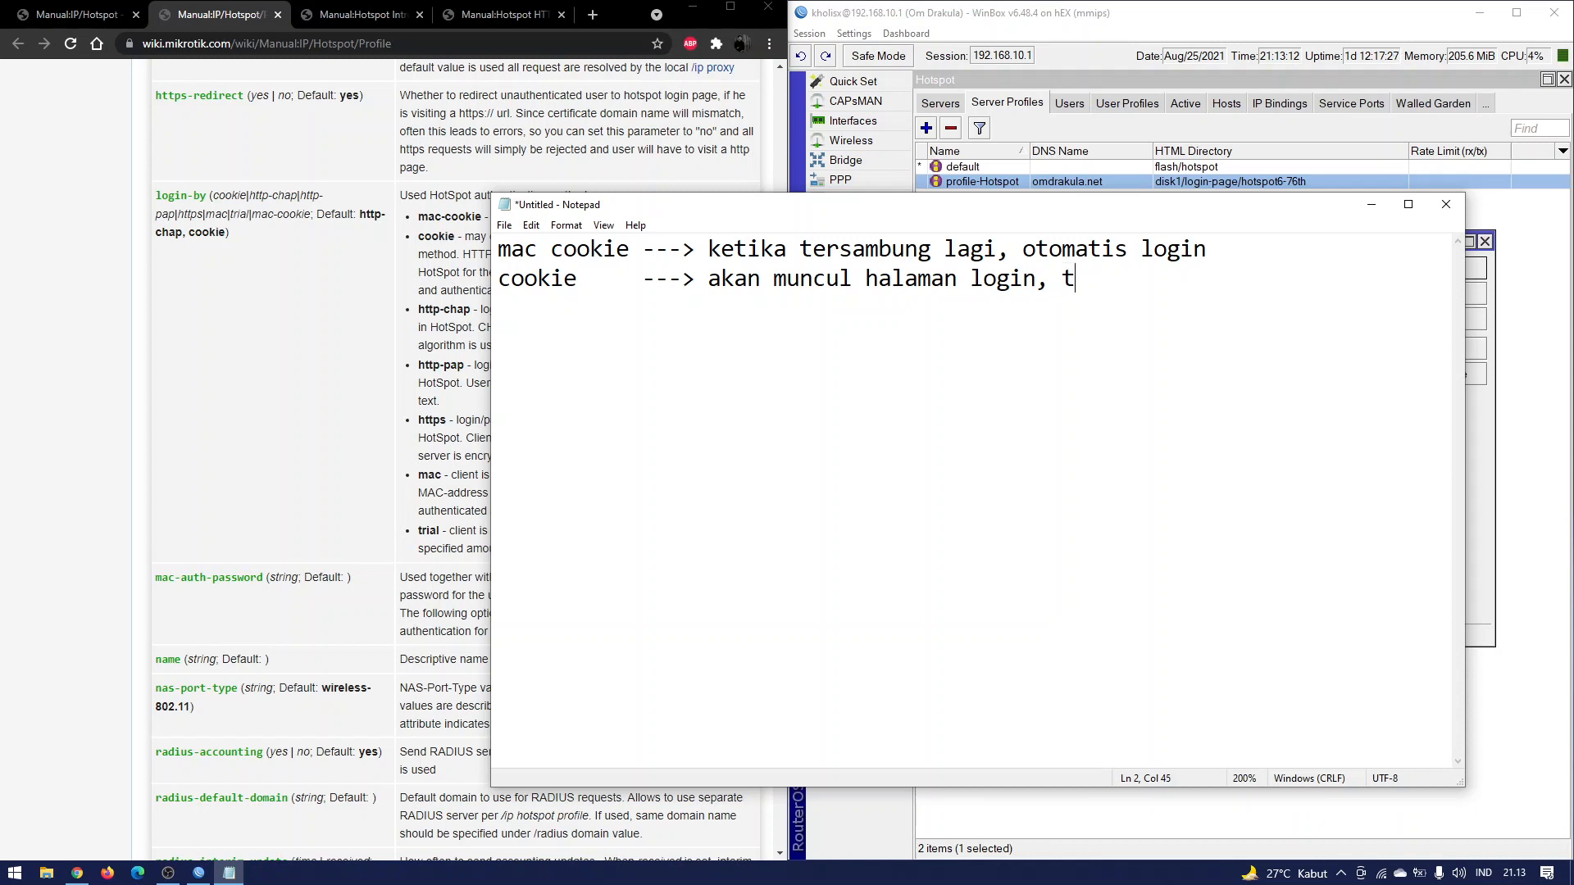
type("api langsung berh")
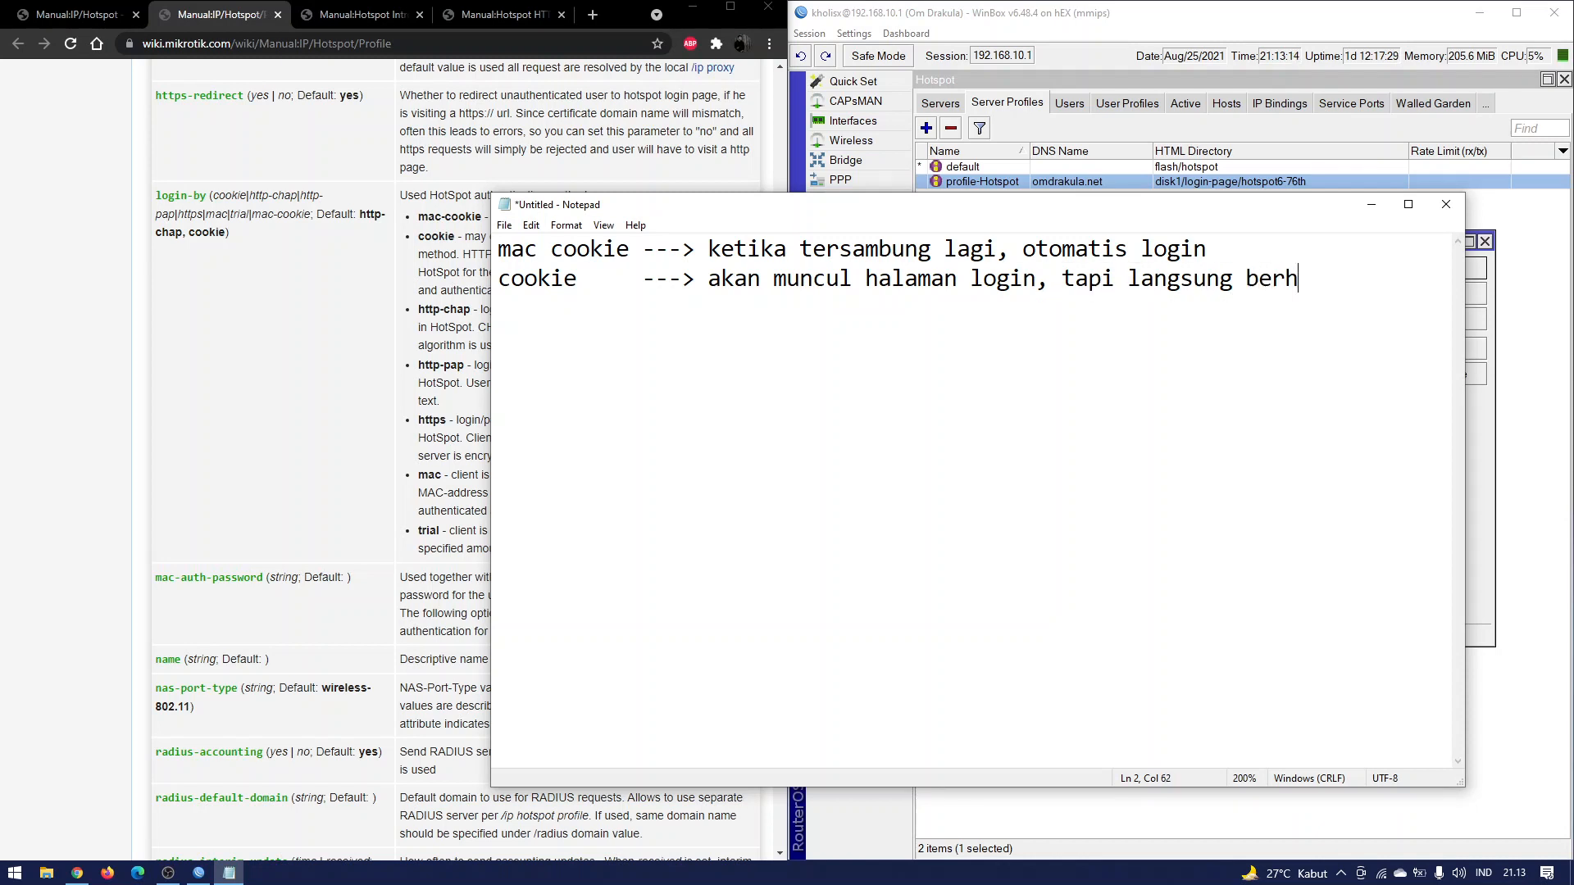
type("asil login")
key("Return")
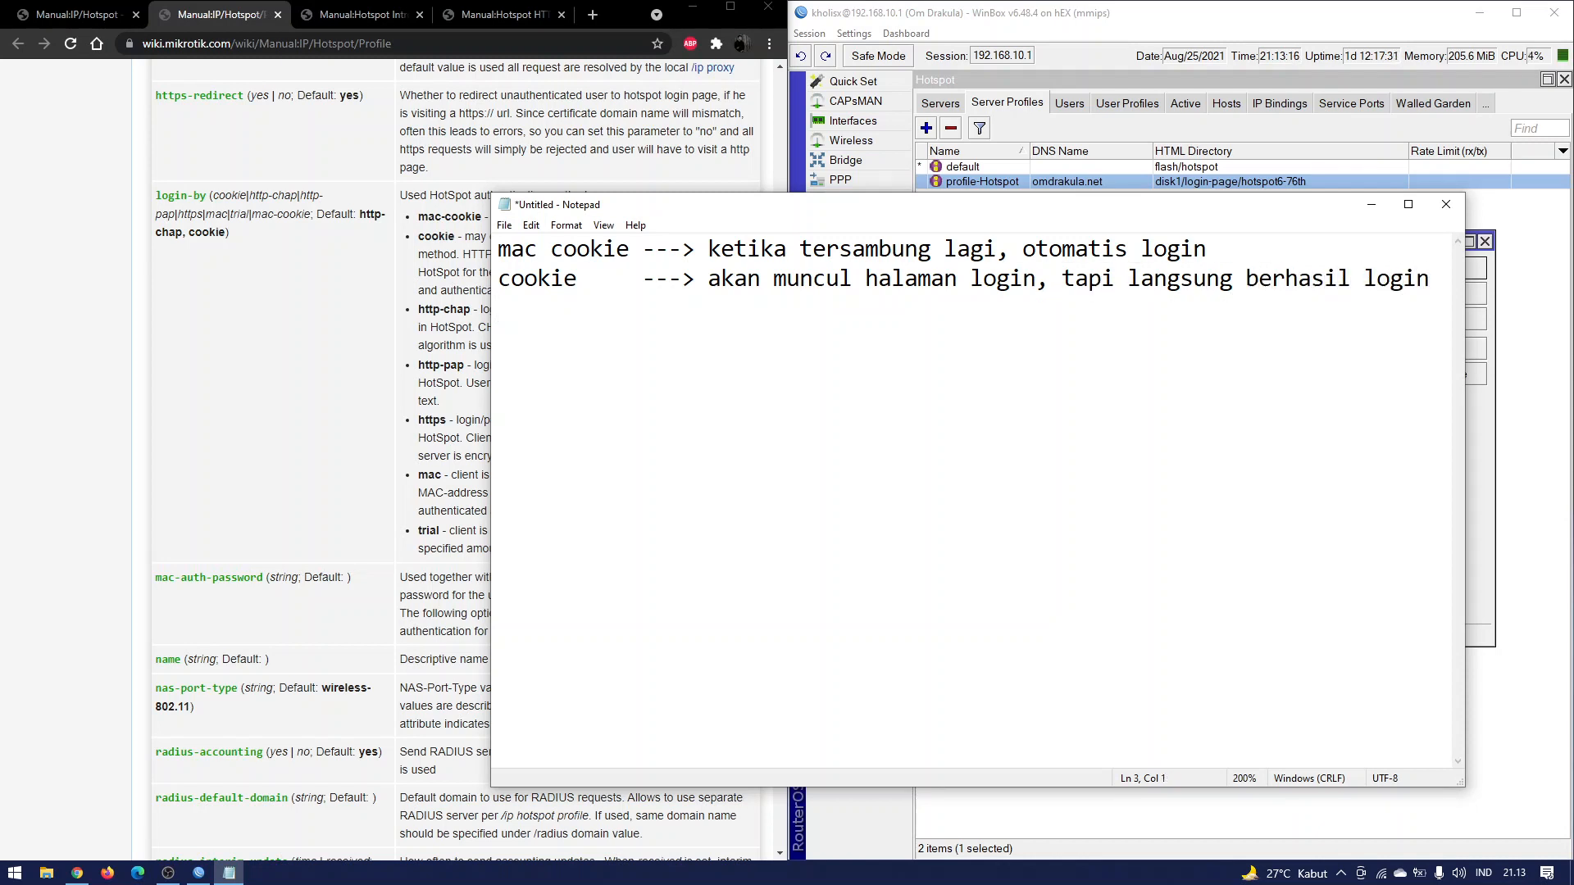
Review the cookie entry in the manual's login-by list, highlighting its full description.
left_click(455, 299)
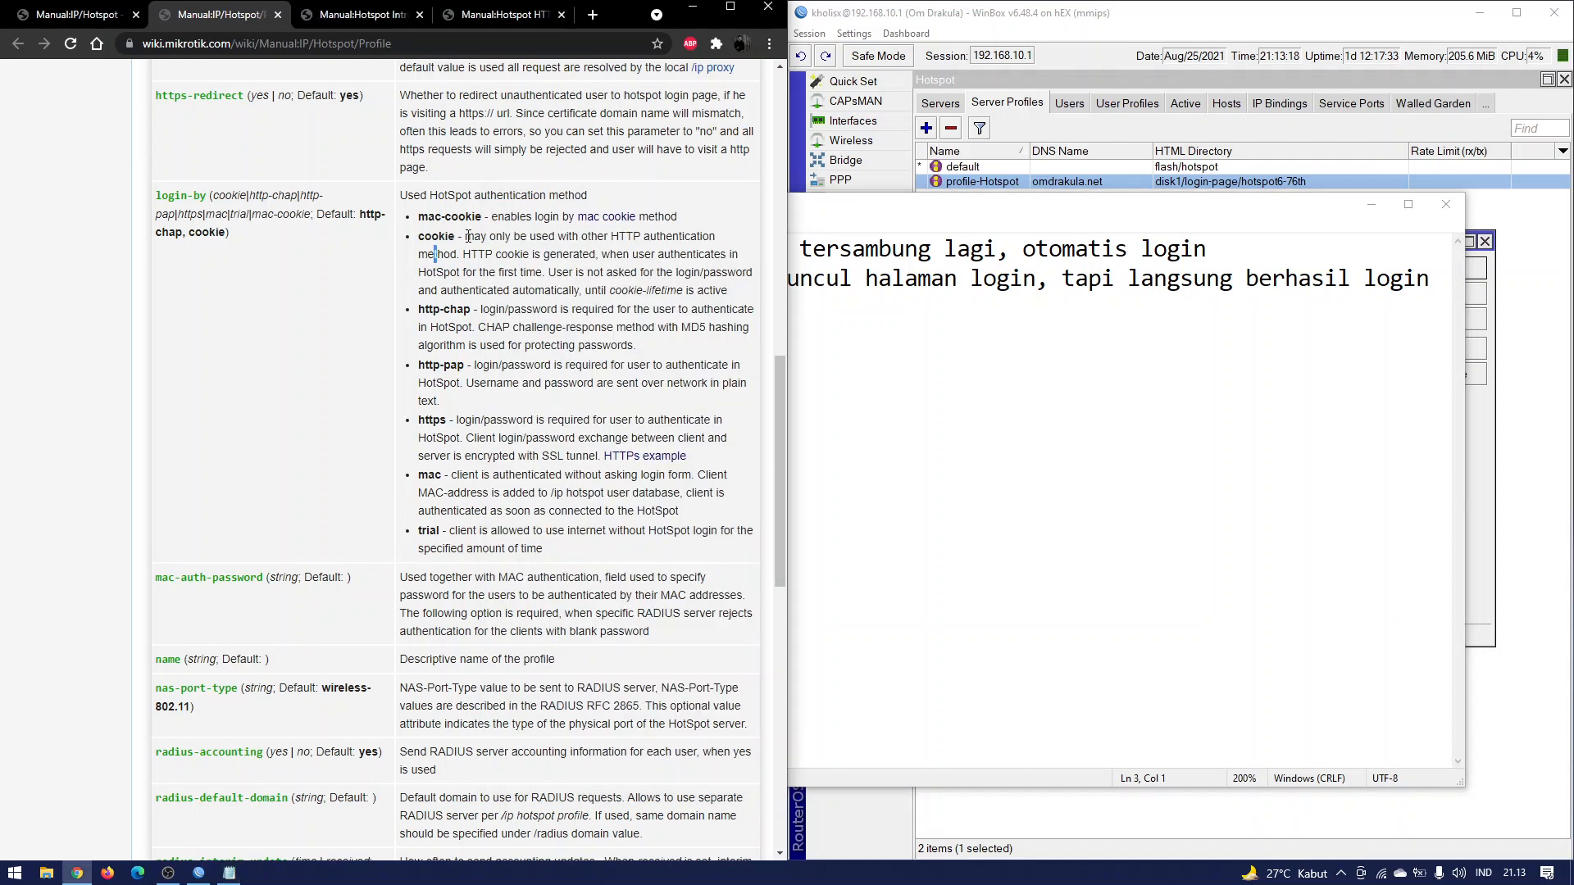
left_click_drag(465, 236, 644, 290)
left_click(517, 258)
left_click(673, 290)
Return to Notepad, reposition its window slightly, and highlight the cookie label and the words of the mac cookie label for comparison.
left_click(913, 341)
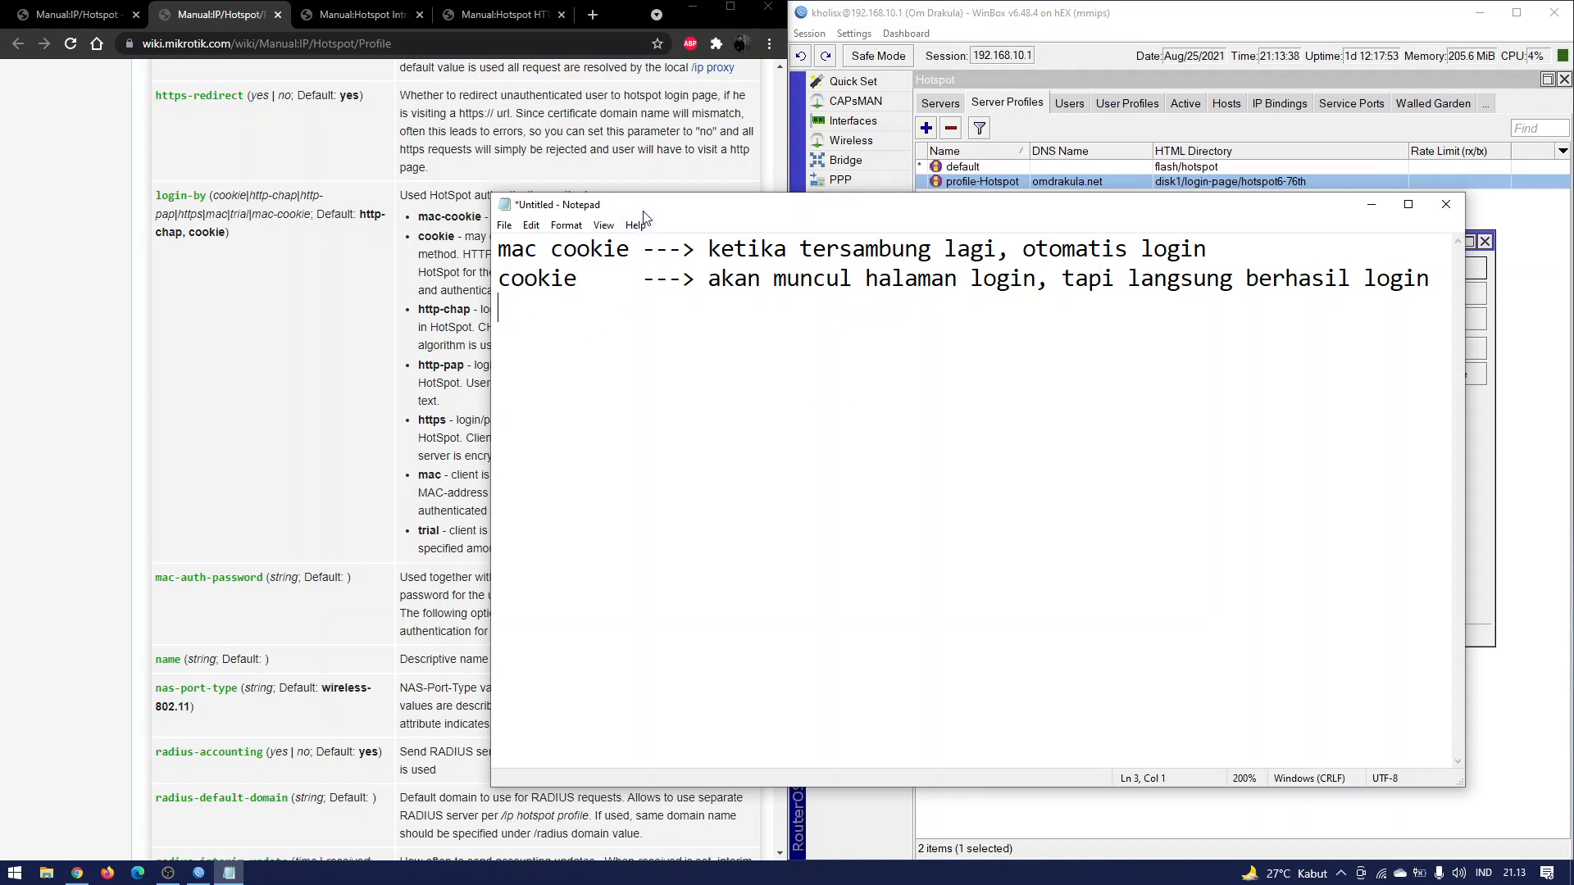
left_click_drag(617, 204, 601, 229)
left_click_drag(483, 303, 628, 293)
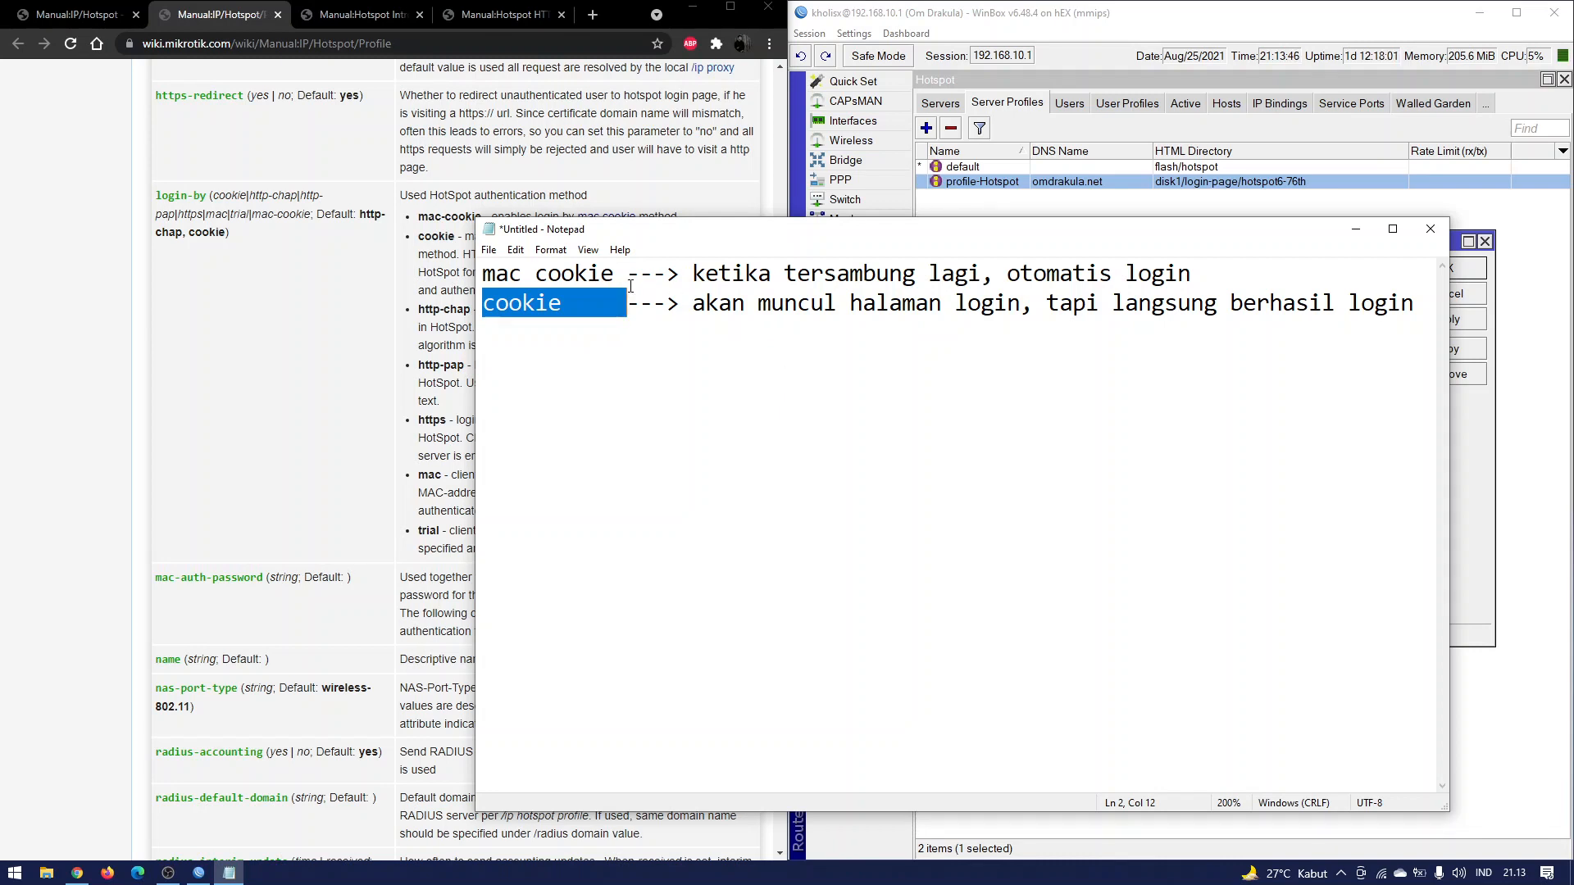
double_click(571, 278)
double_click(507, 278)
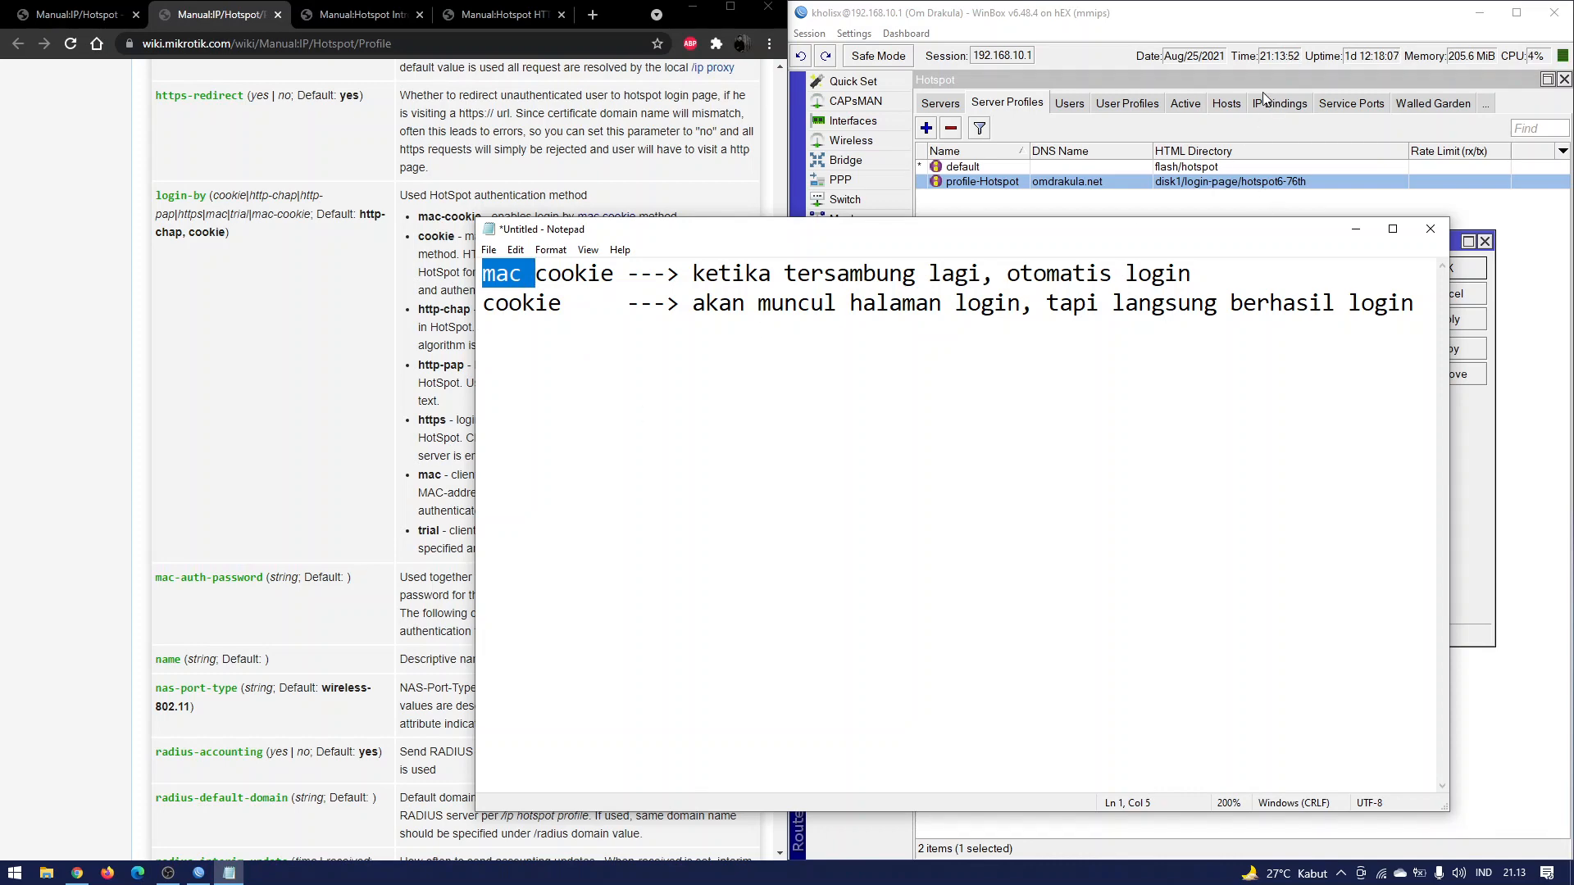
Show the Hotspot hosts list in WinBox and return to Notepad to highlight the cookie label and the word mac.
left_click(1226, 103)
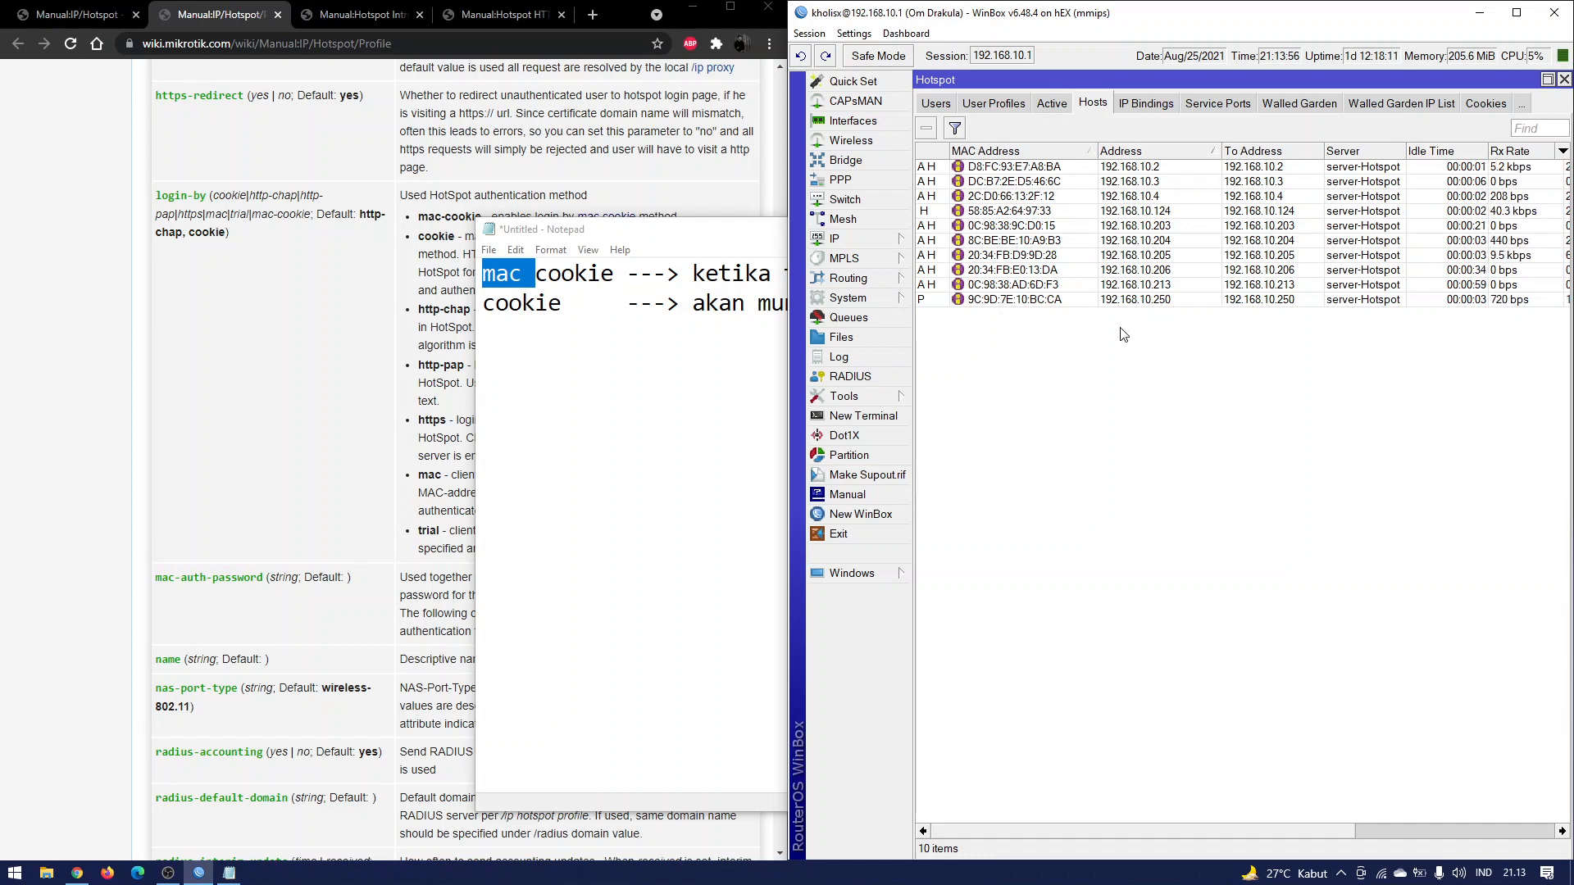
left_click(584, 414)
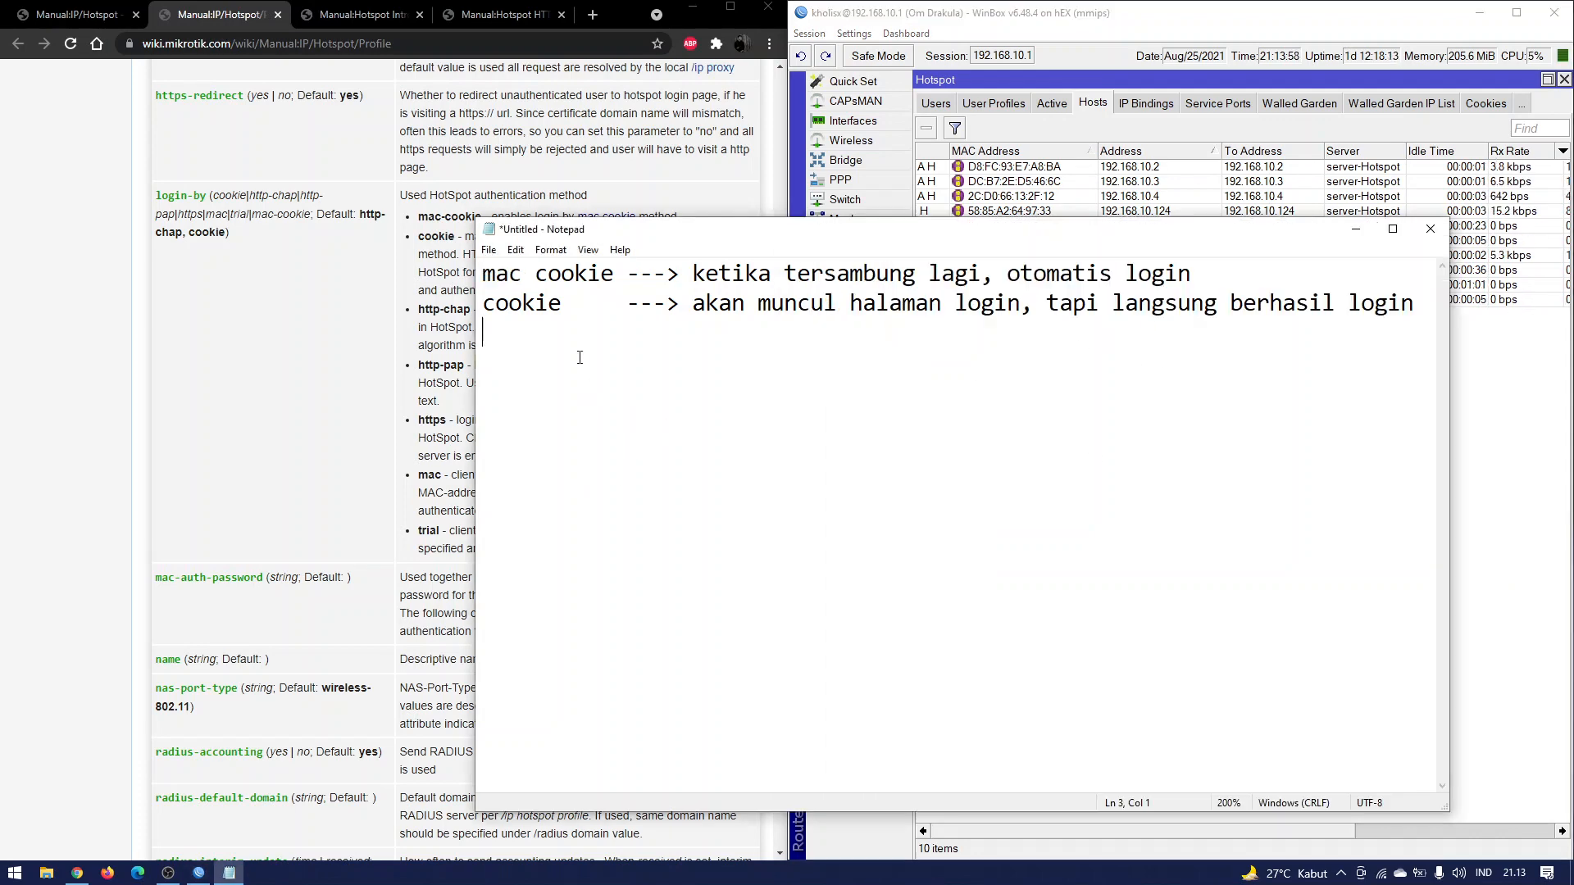
key("Up")
key("ctrl+shift+Right")
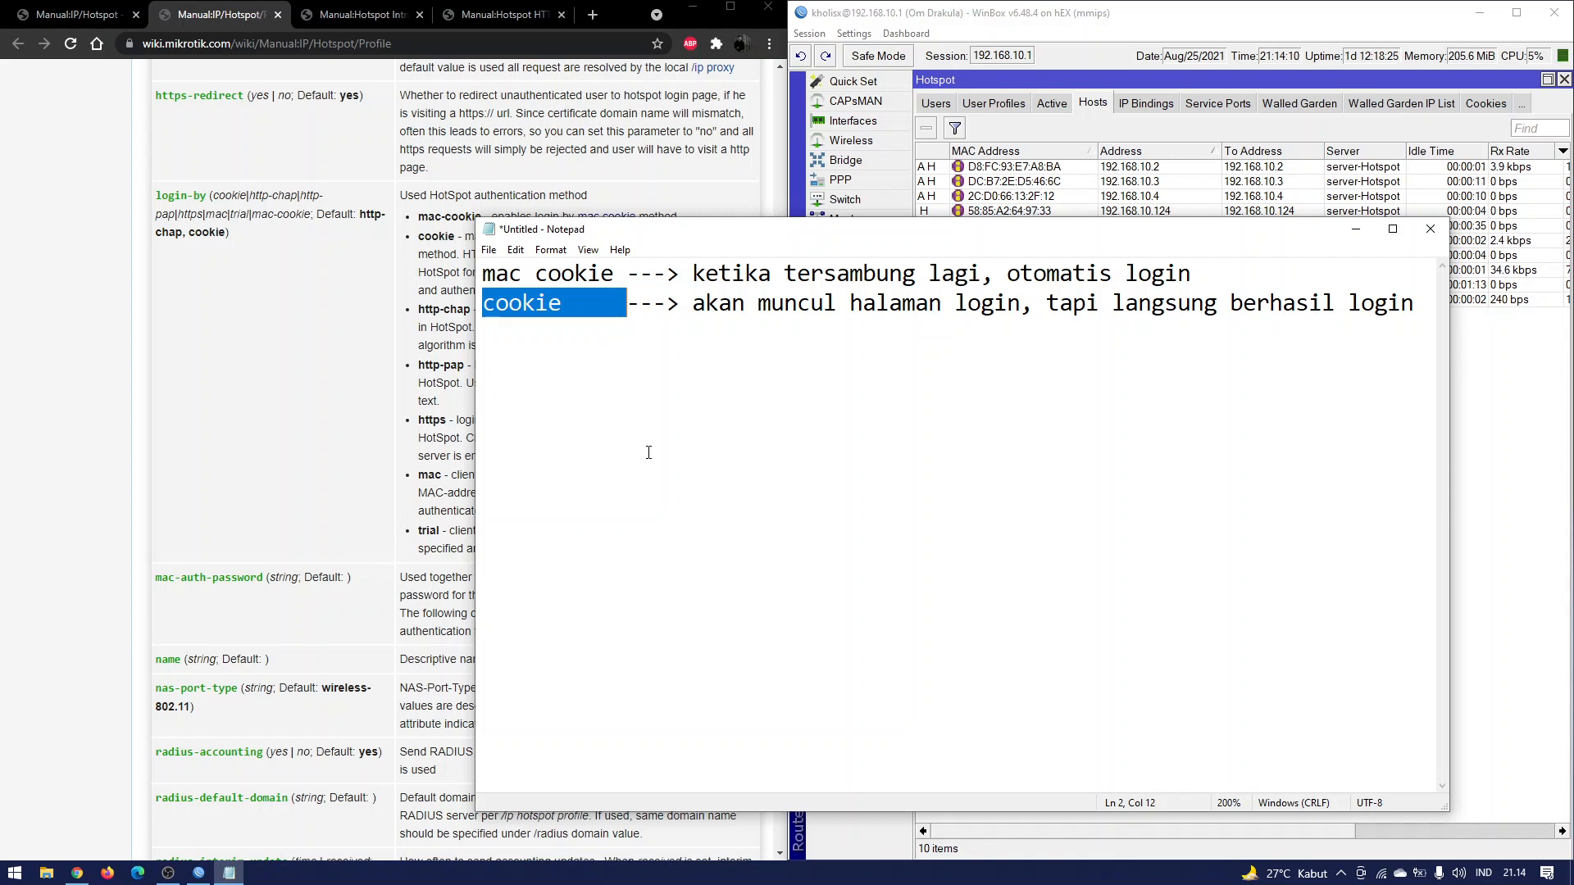
double_click(583, 276)
double_click(508, 273)
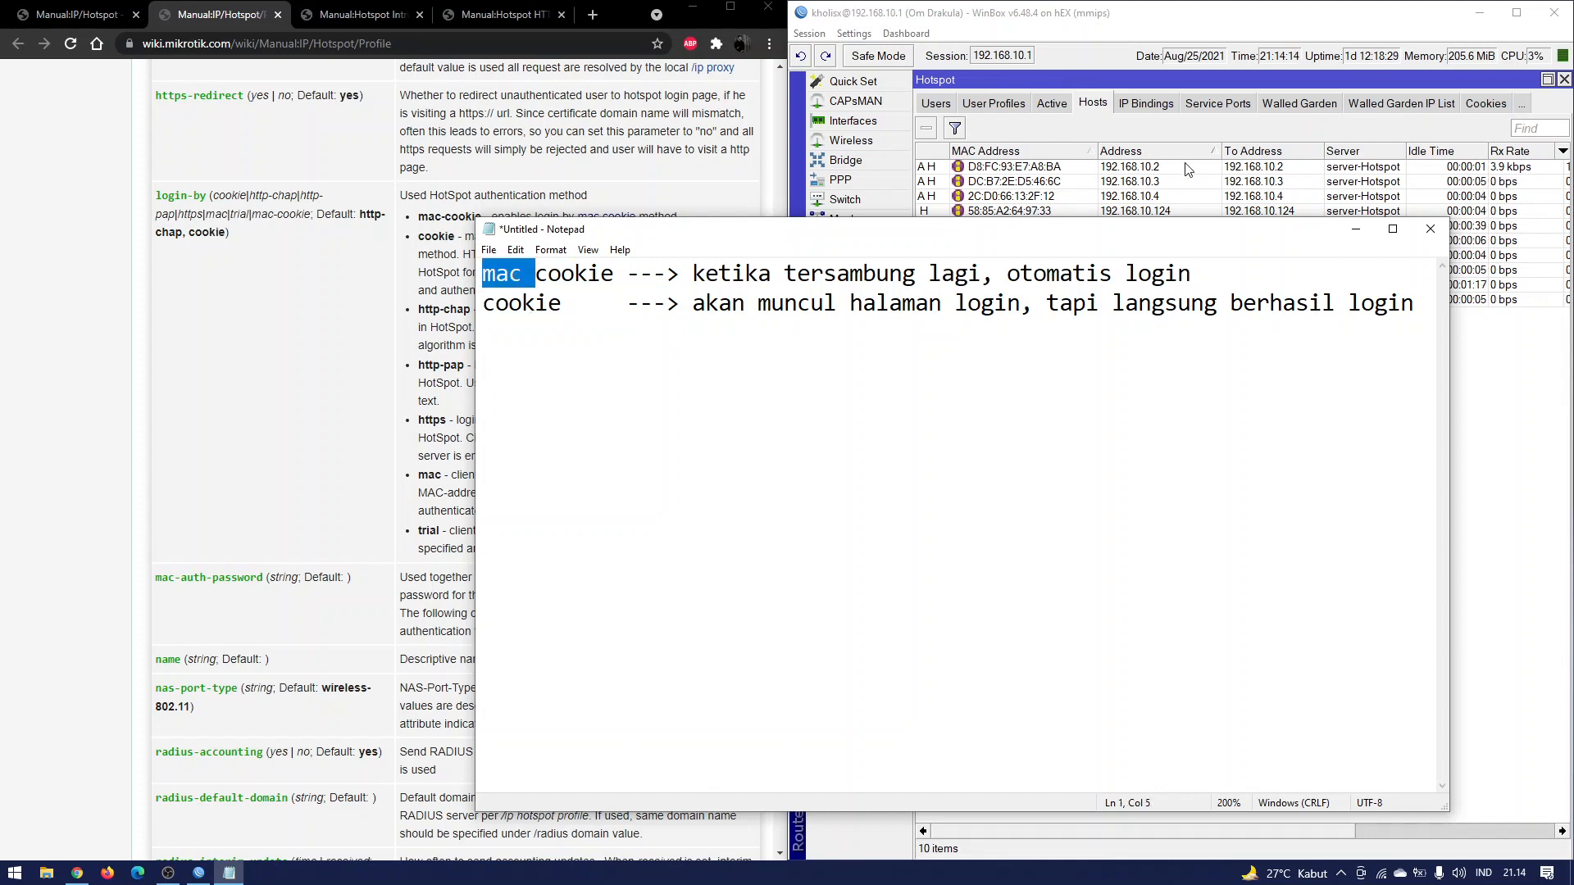
Check the WinBox hosts list again, shift the Notepad window slightly, and highlight the full mac cookie label and the cookie label.
left_click(1096, 109)
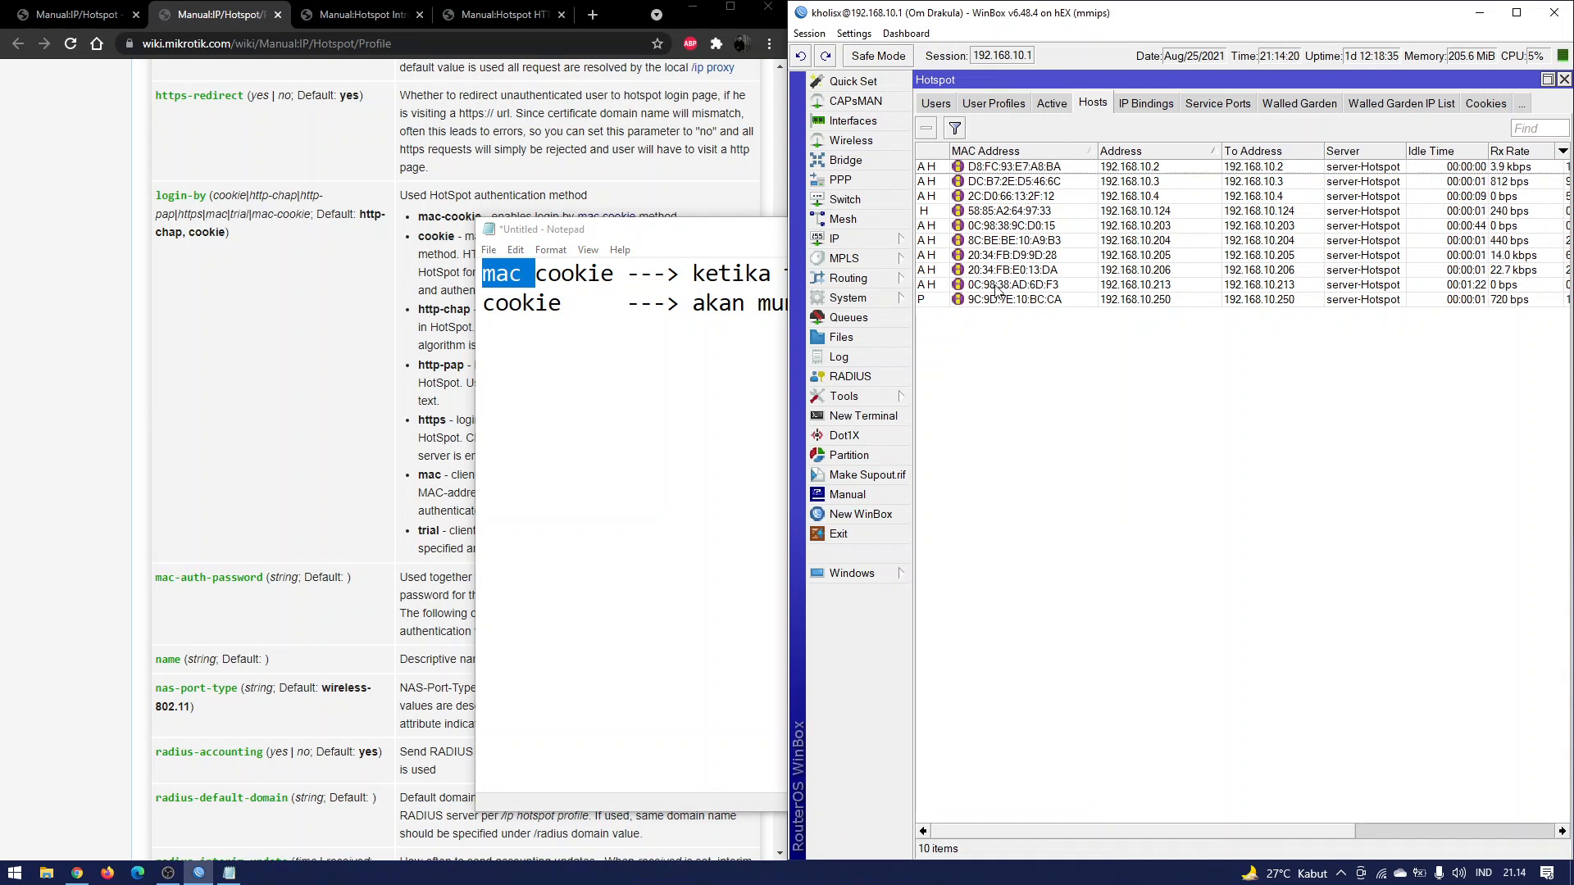
left_click(719, 381)
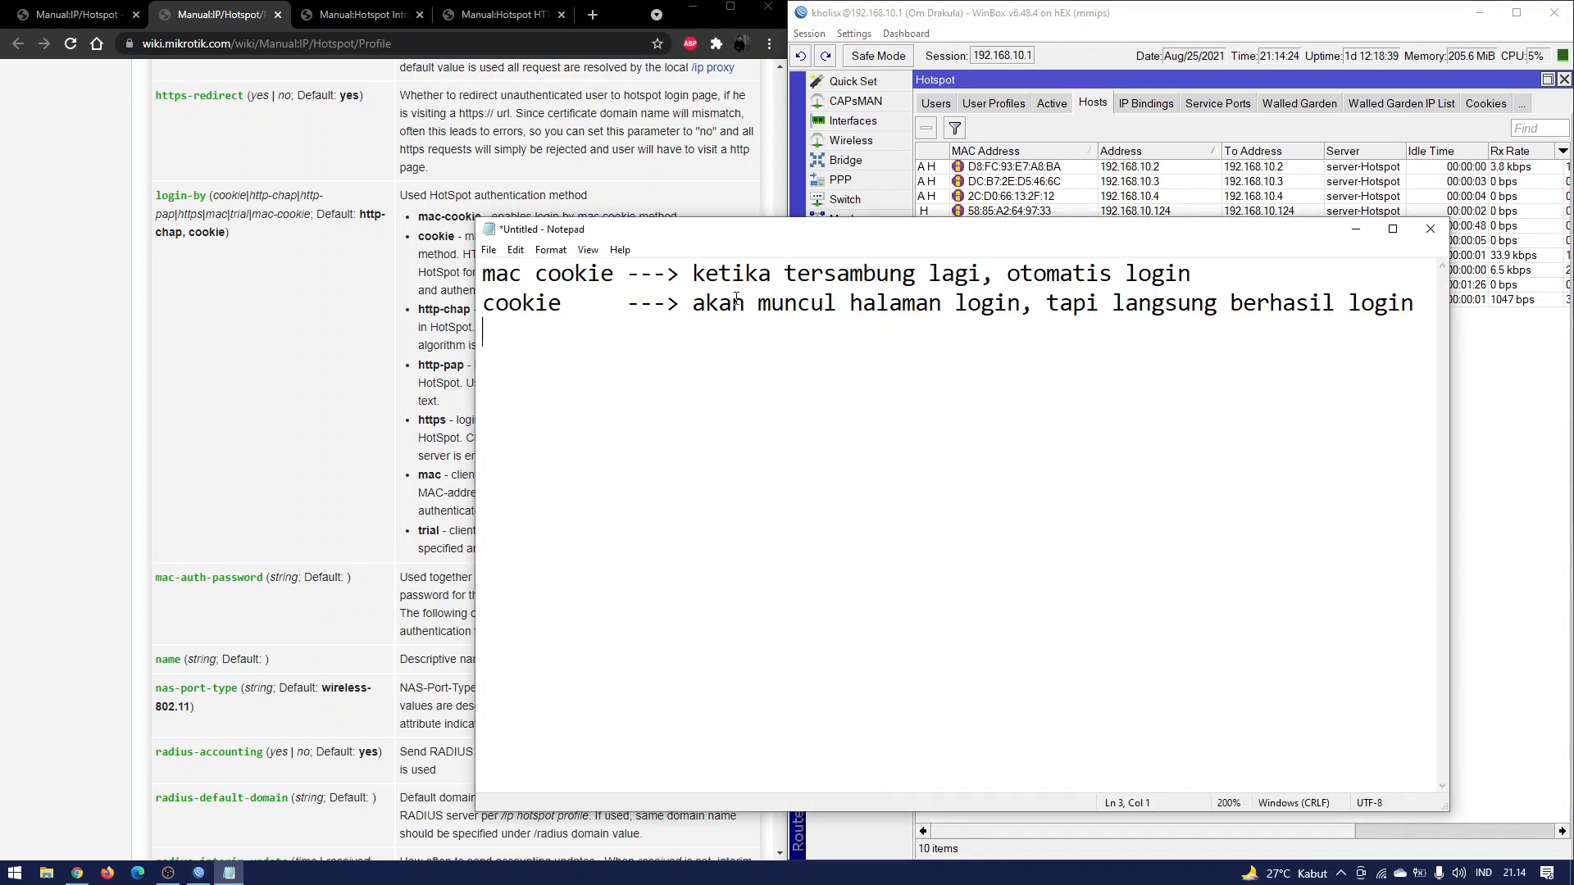
left_click_drag(739, 231, 705, 220)
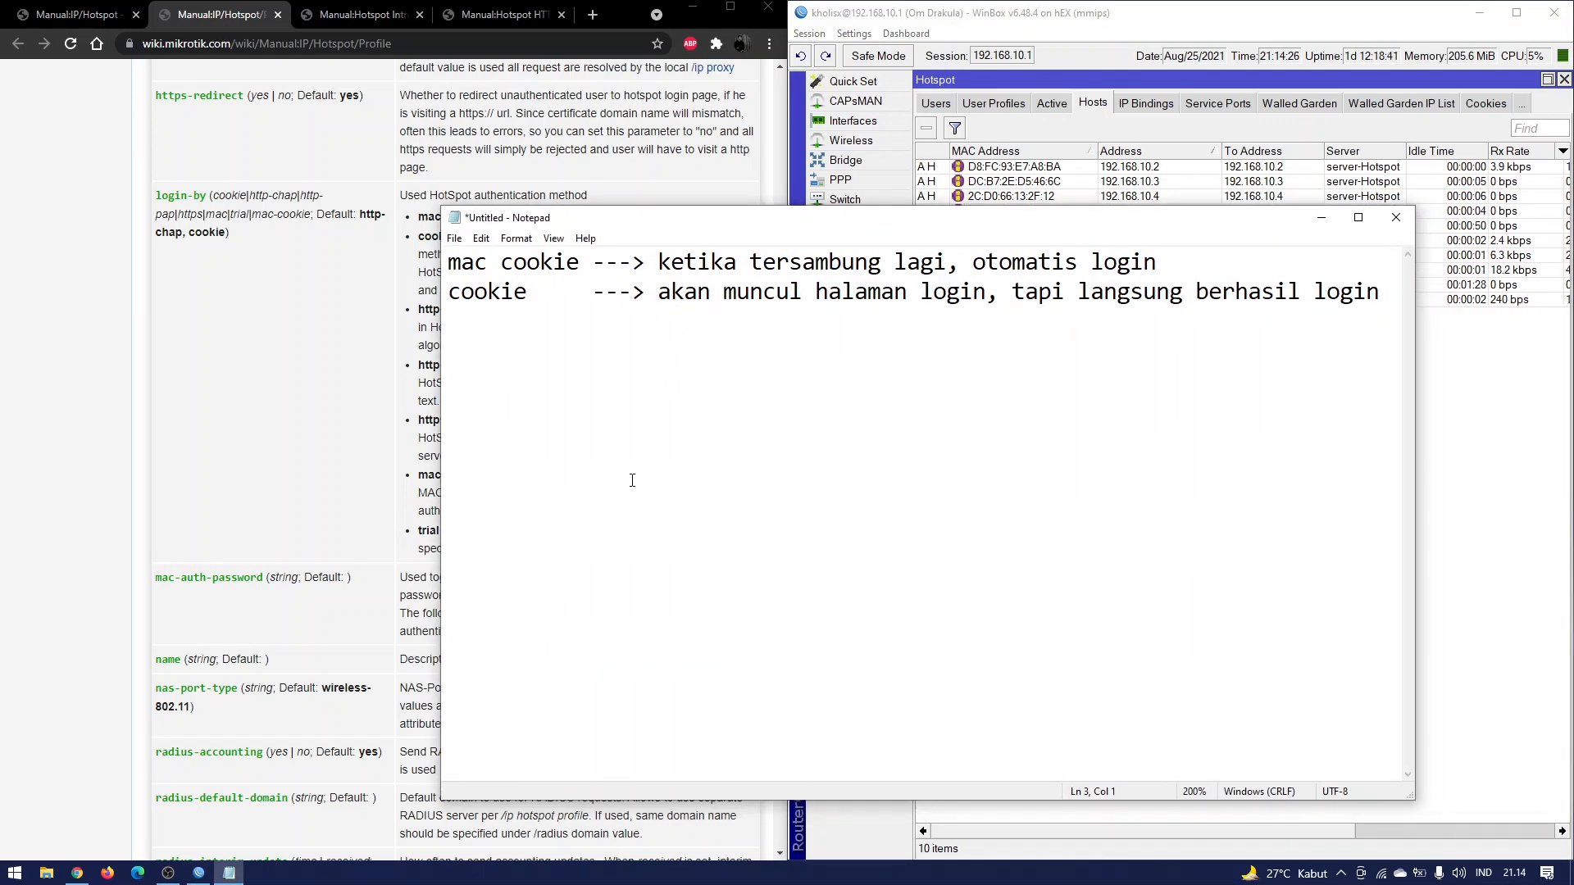
left_click_drag(449, 262, 580, 262)
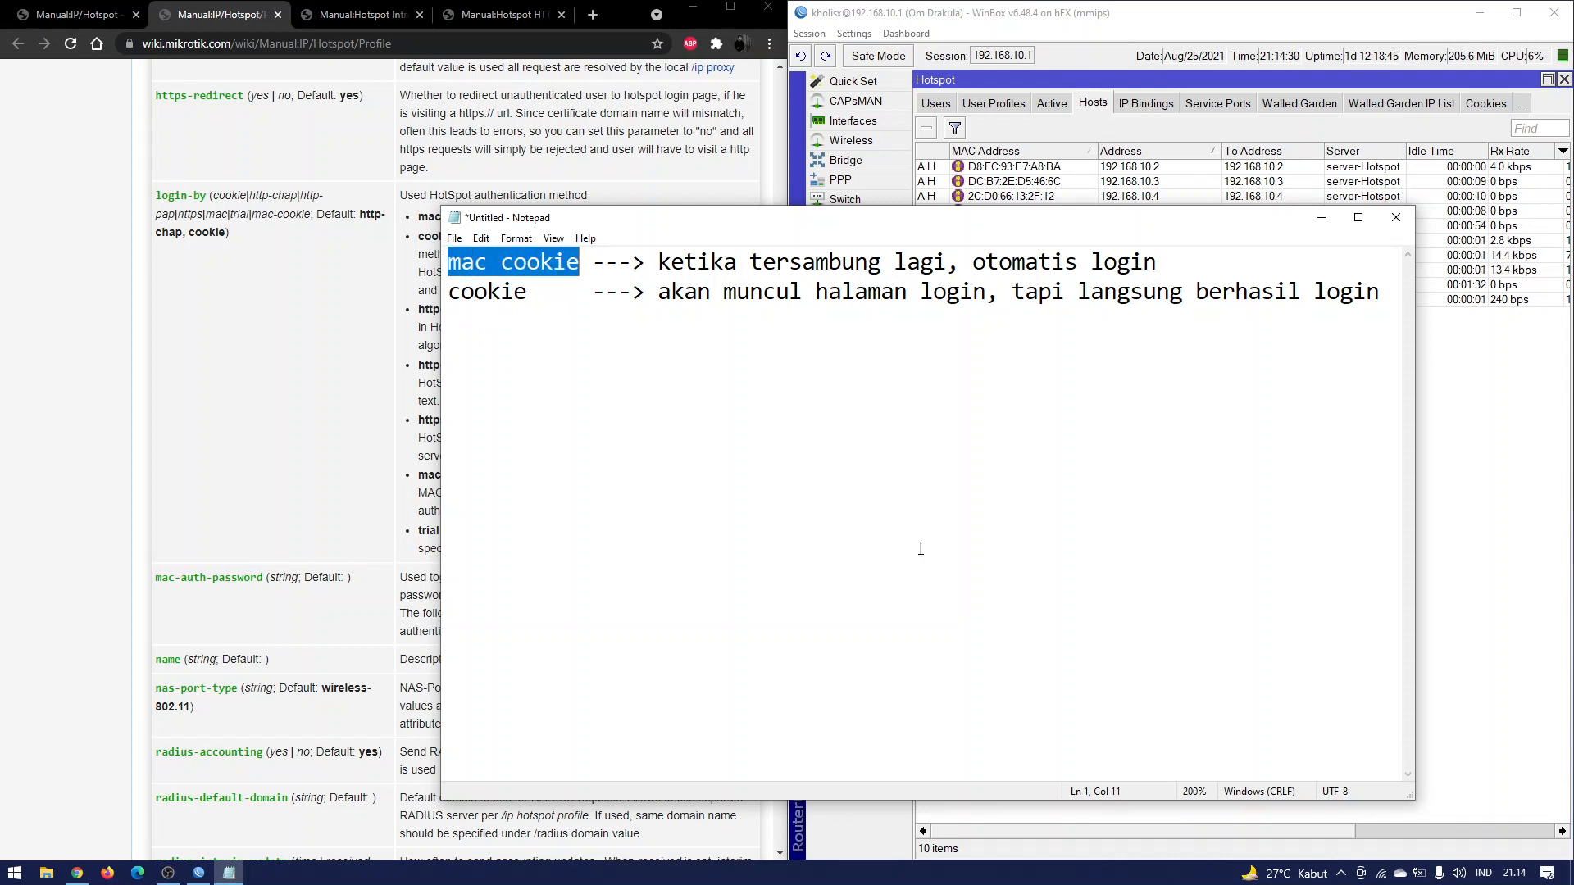
double_click(486, 287)
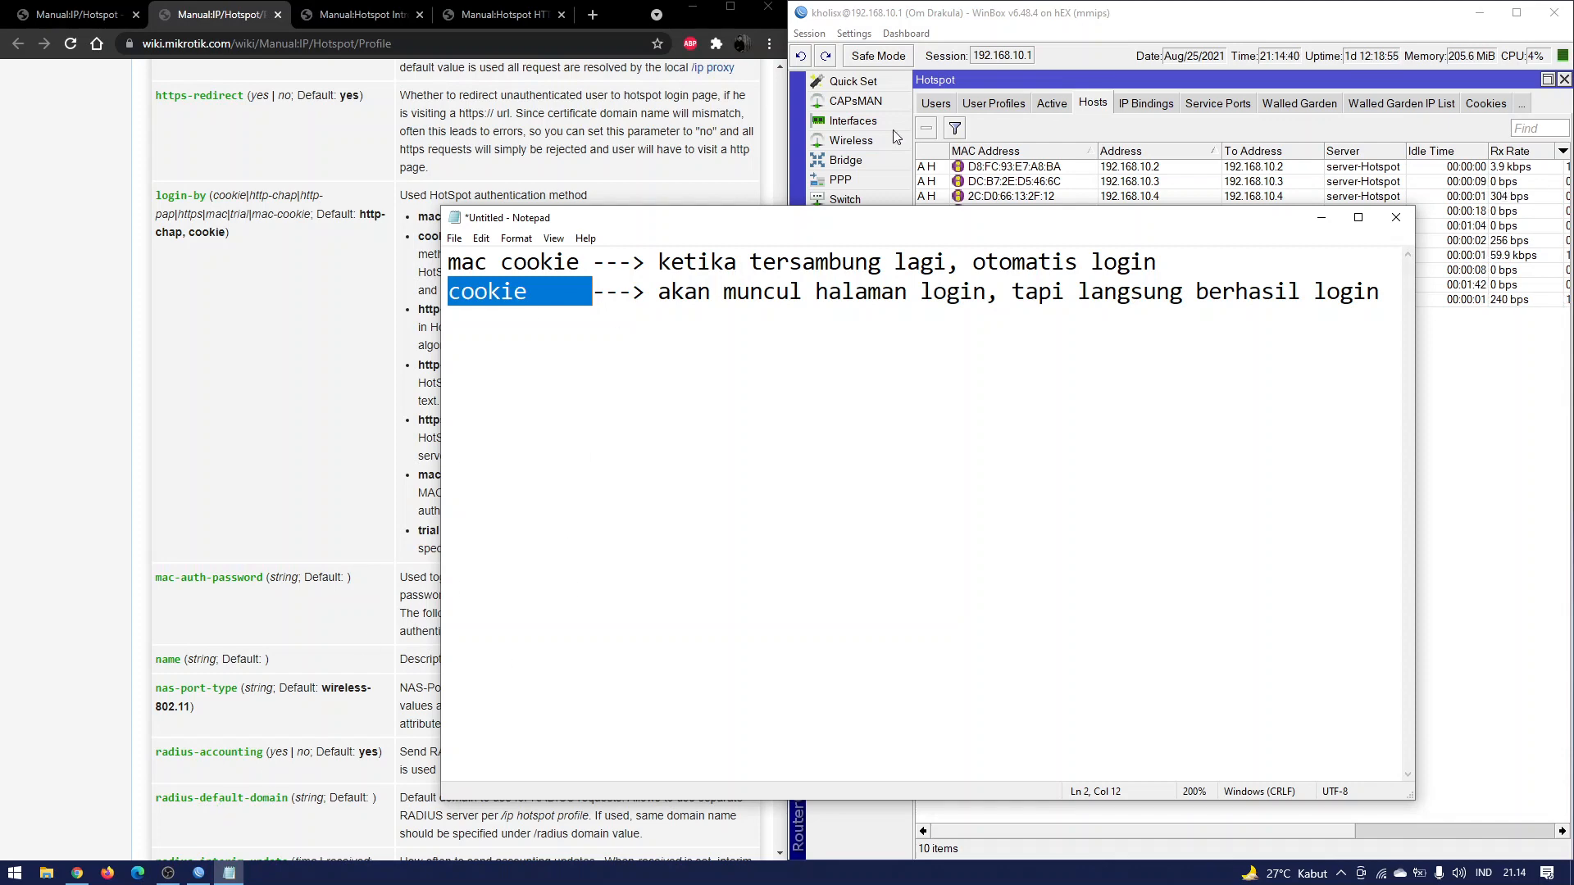
Switch to WinBox, return to the Hotspot server profiles, and open the login settings of profile-Hotspot.
left_click(1442, 482)
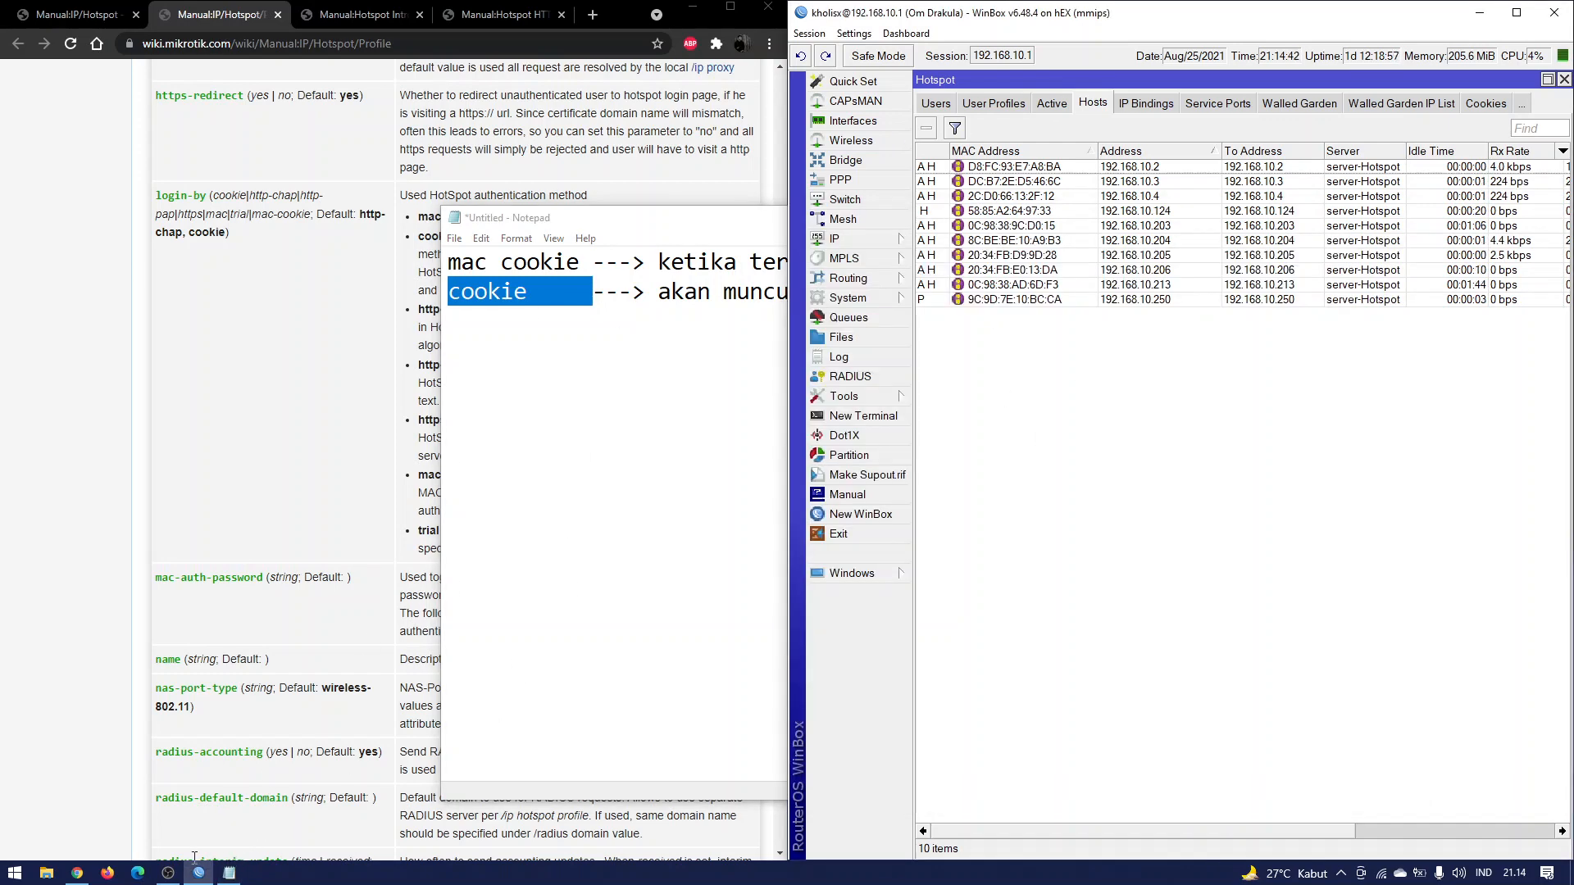
left_click(995, 102)
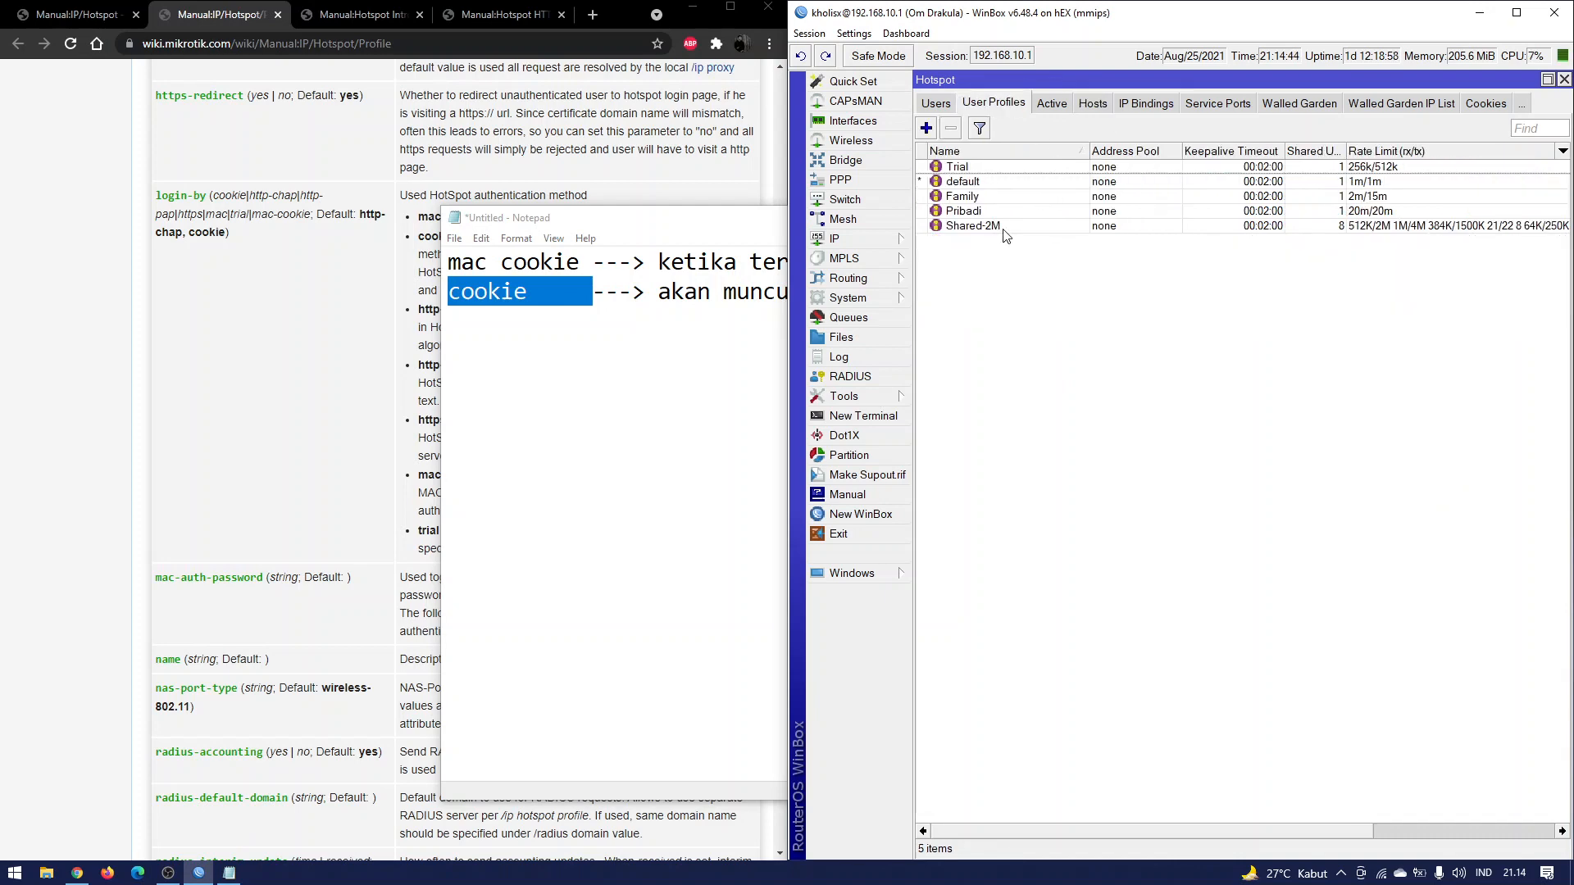
left_click(947, 103)
left_click(947, 102)
double_click(1007, 182)
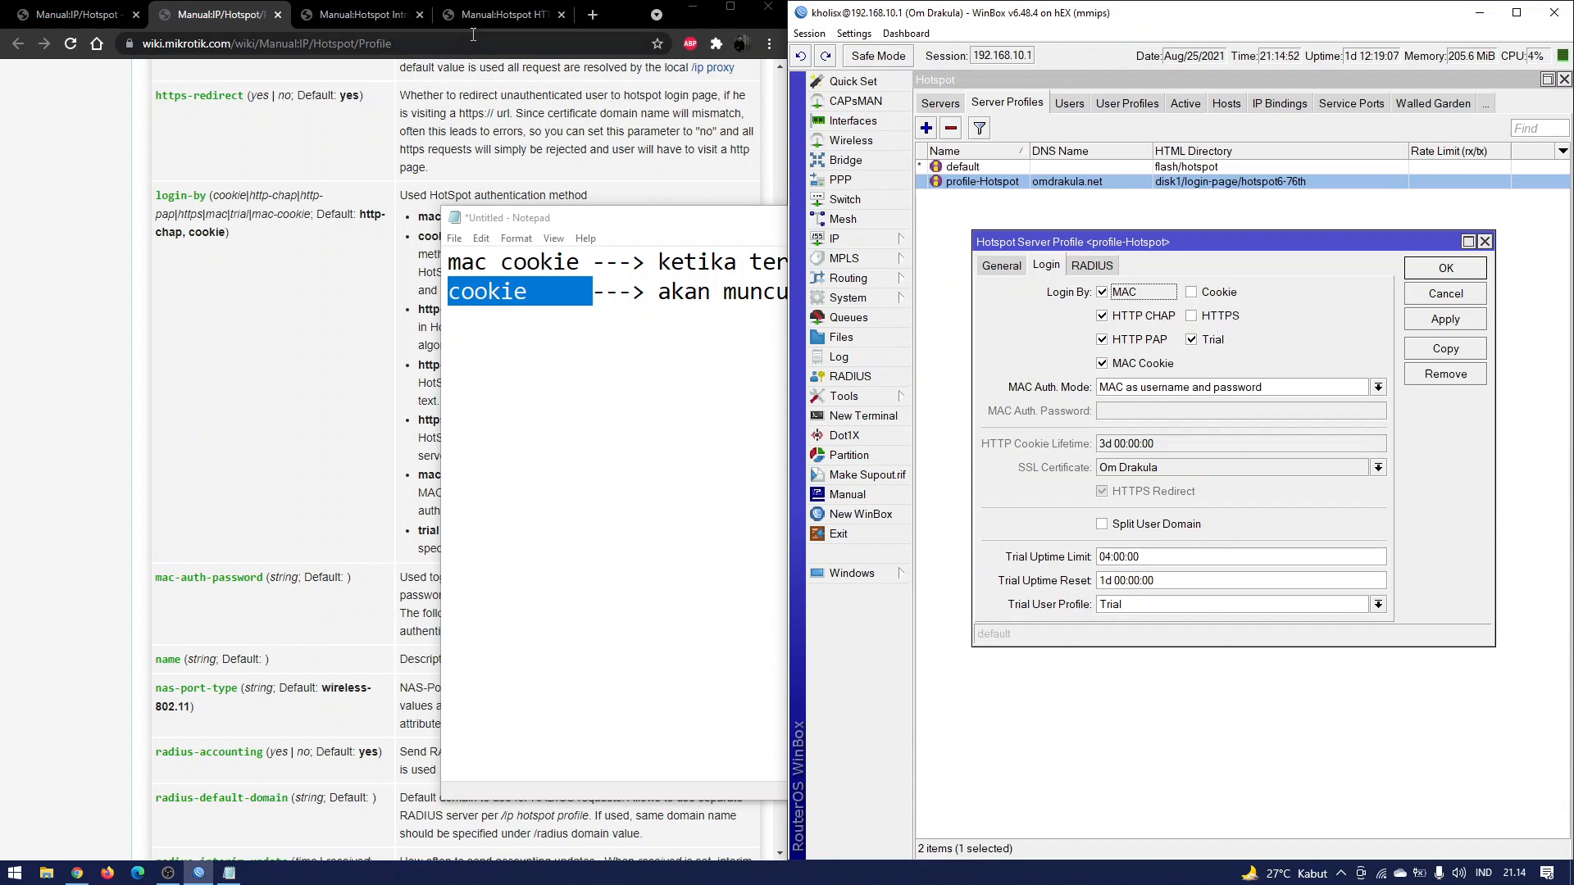
Open the Hotspot HTTPS example manual page and highlight the start of its Summary paragraph.
left_click(498, 15)
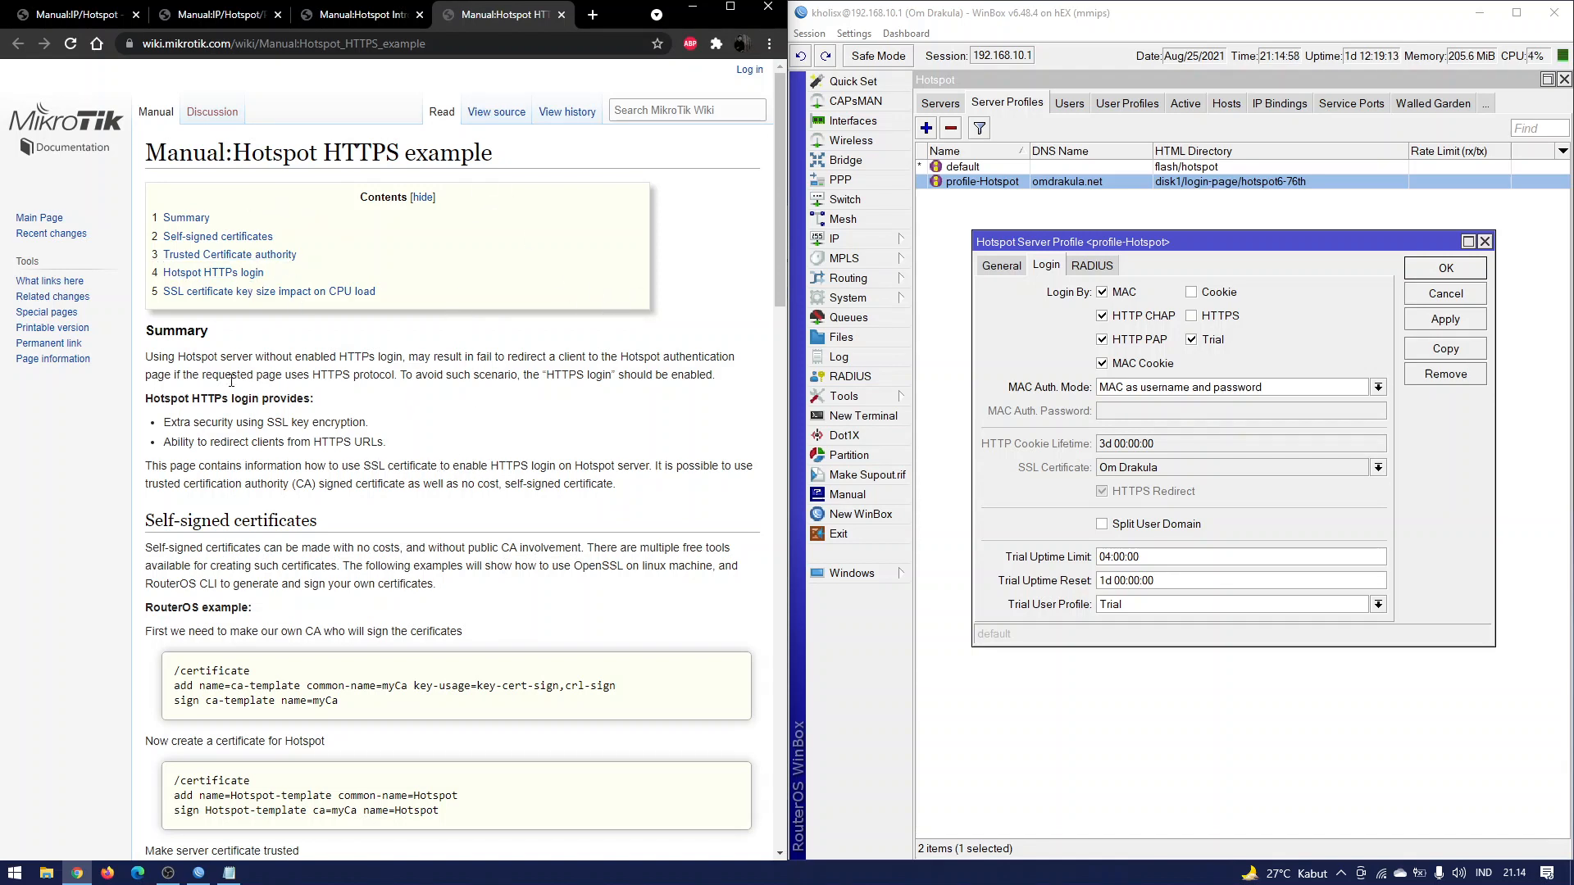
left_click_drag(146, 355, 569, 357)
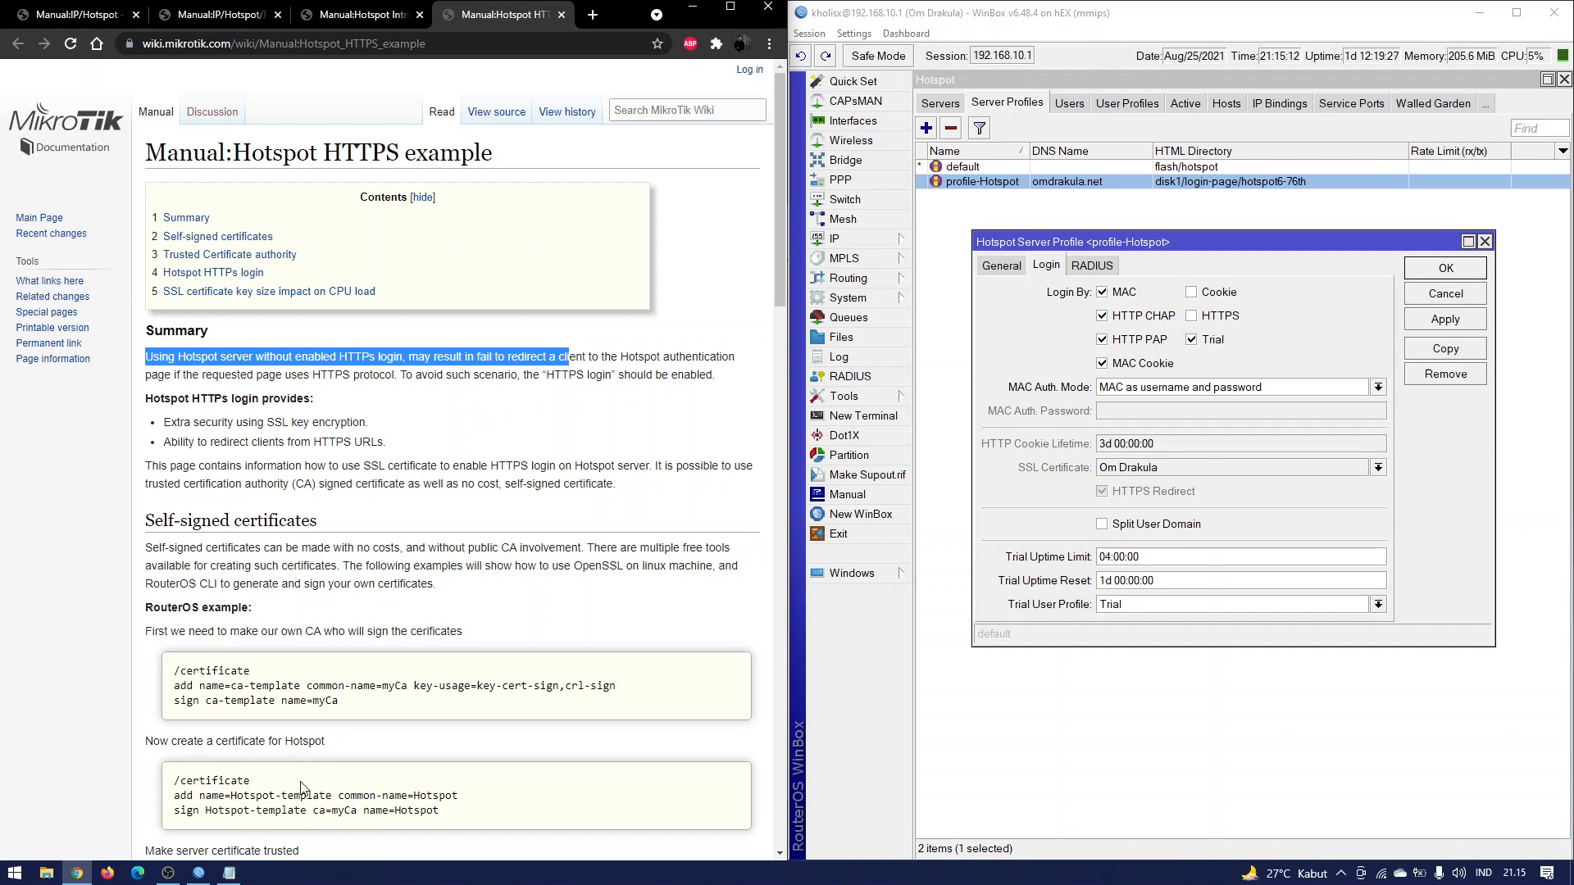
left_click(229, 873)
left_click(229, 872)
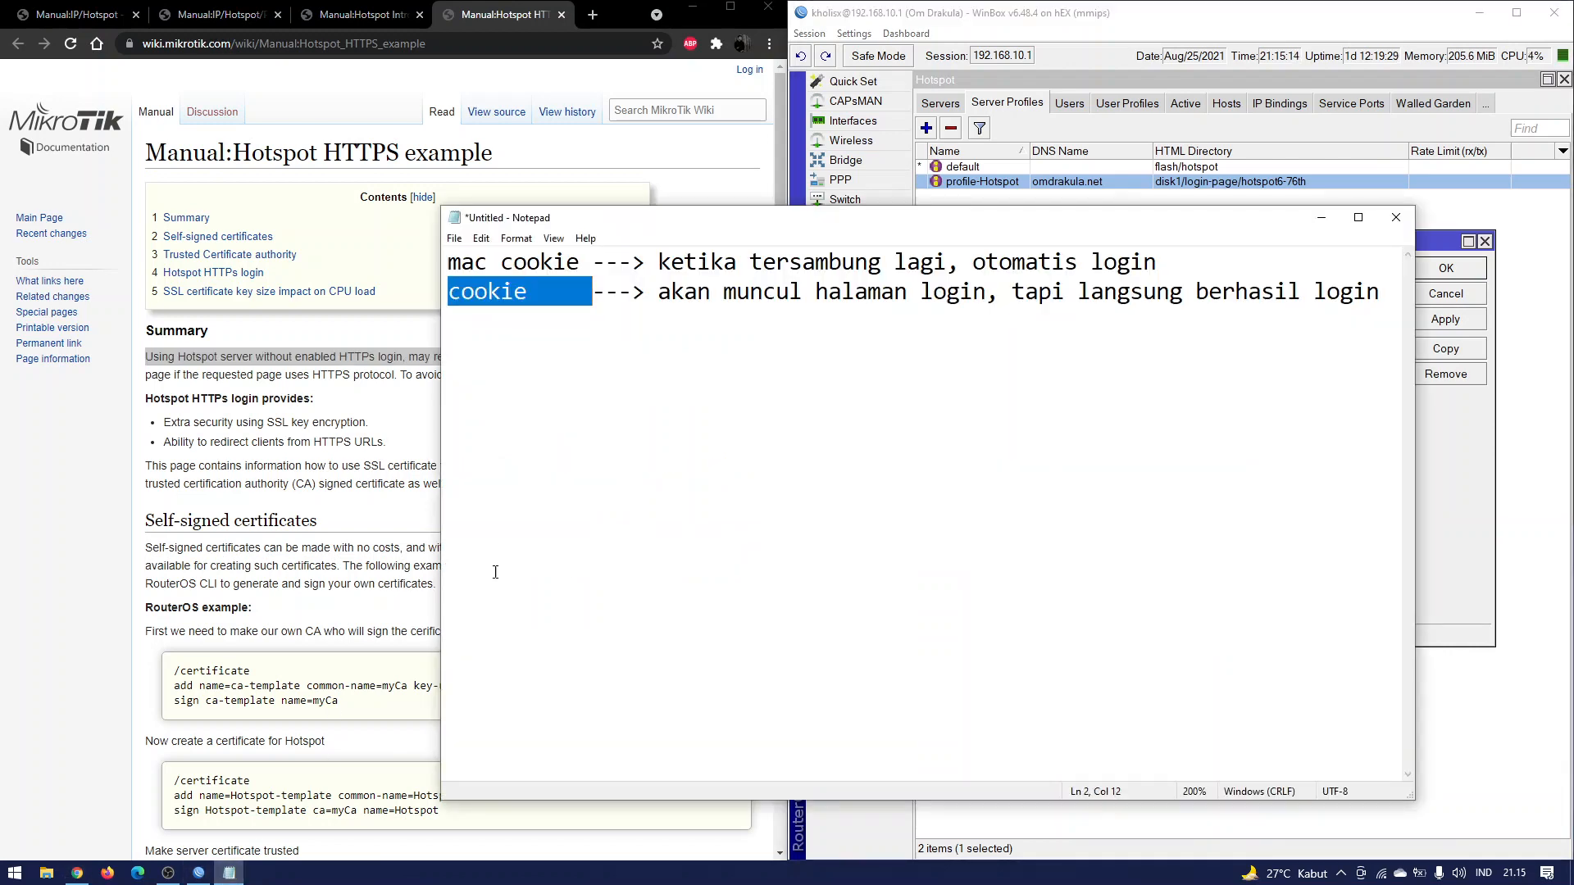
left_click(725, 432)
key("ctrl+a")
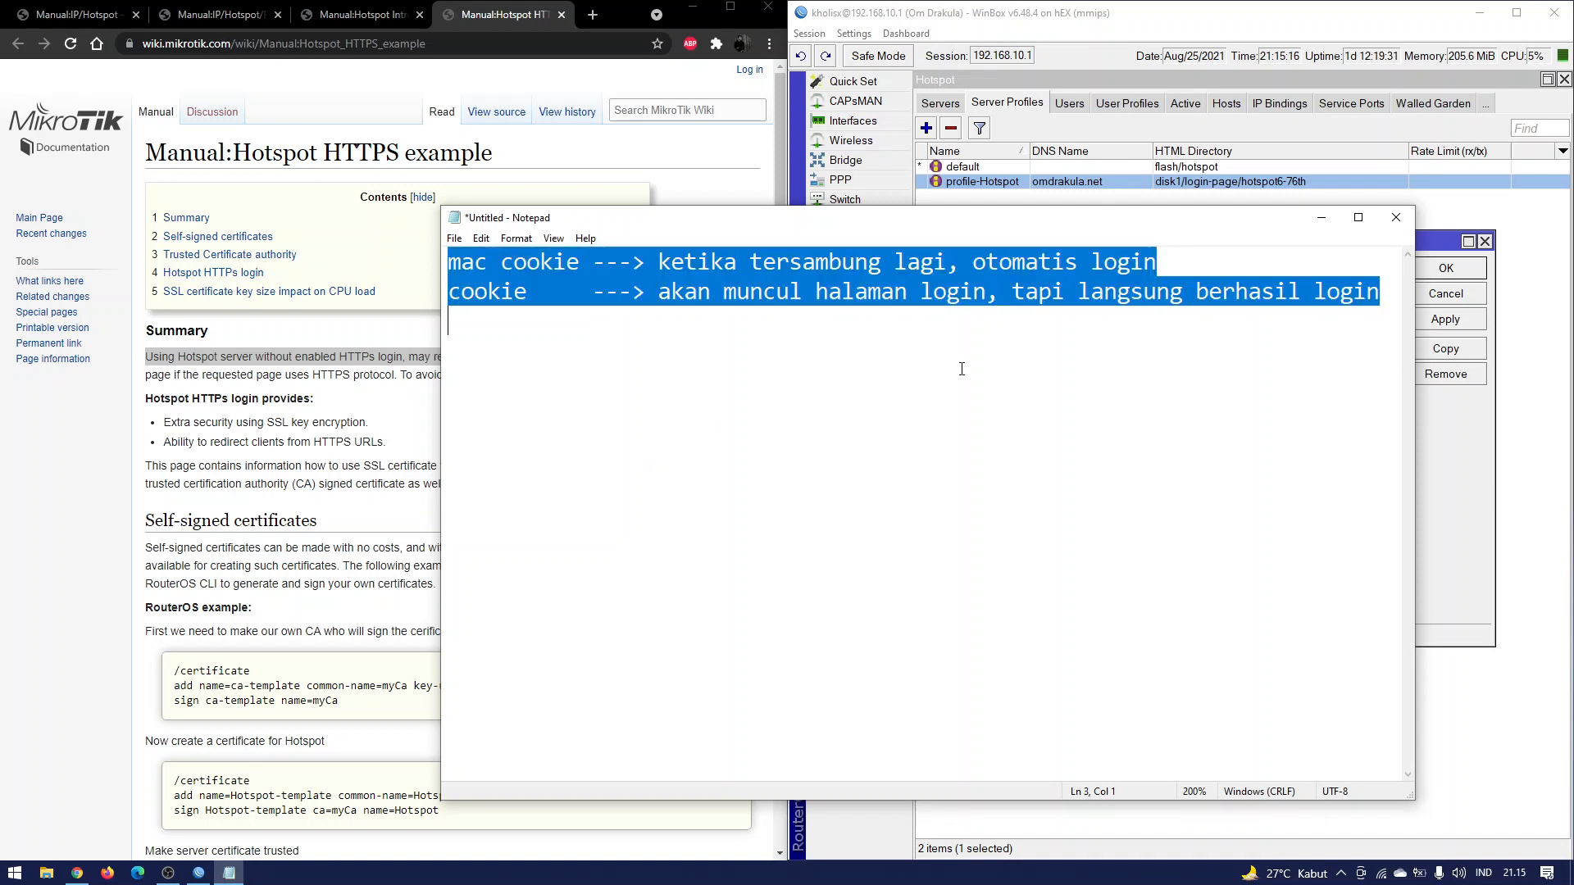
type("https")
key("Return")
key("Return")
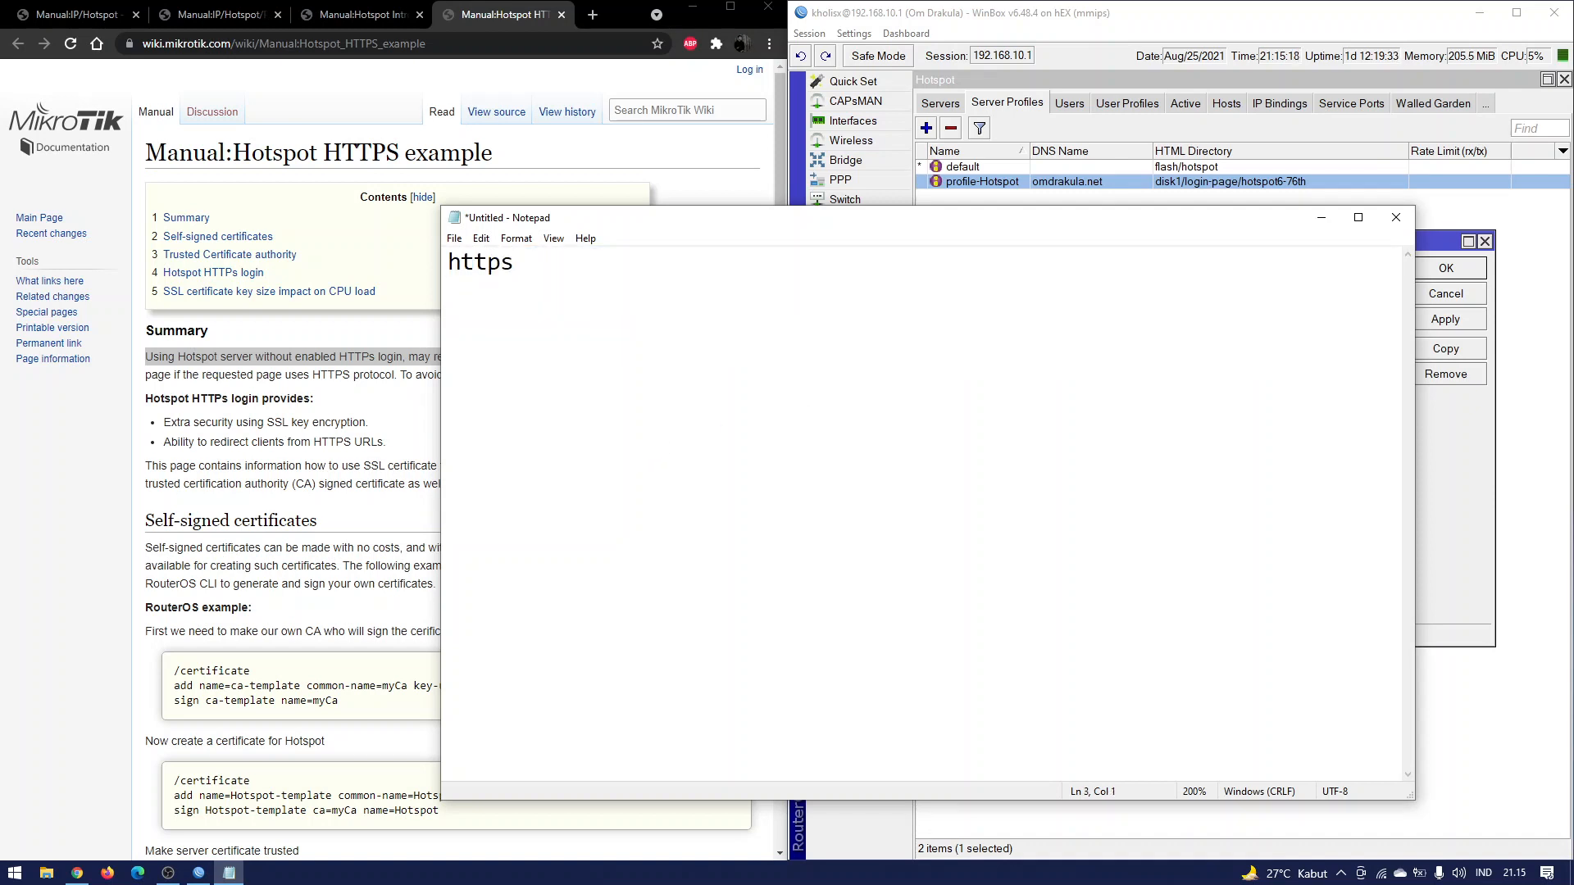
type("buka google")
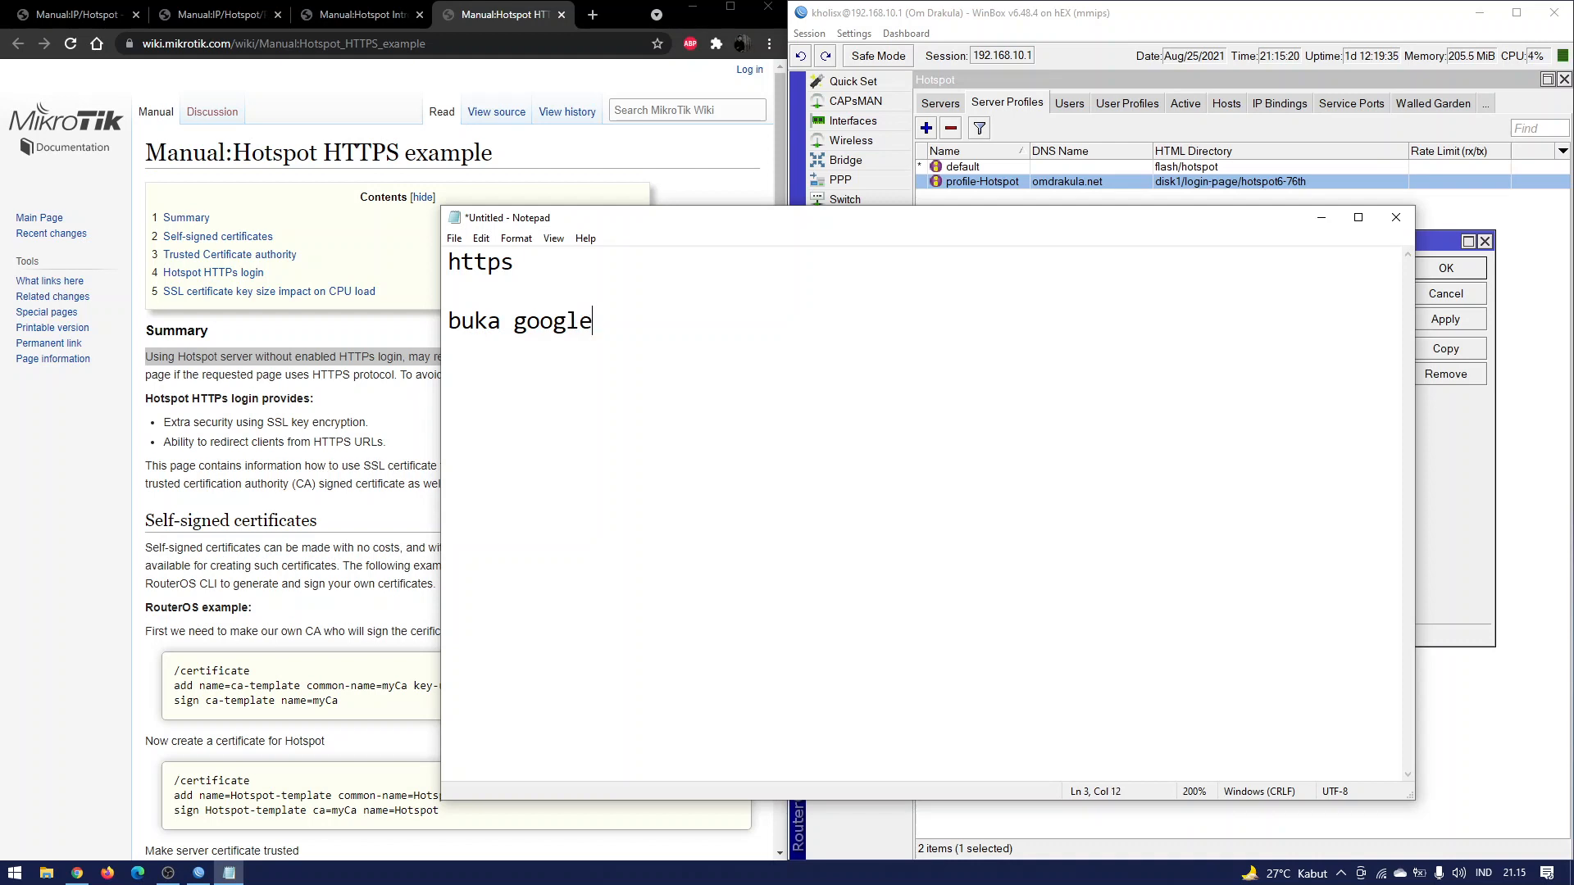
type(" --- https://google.com")
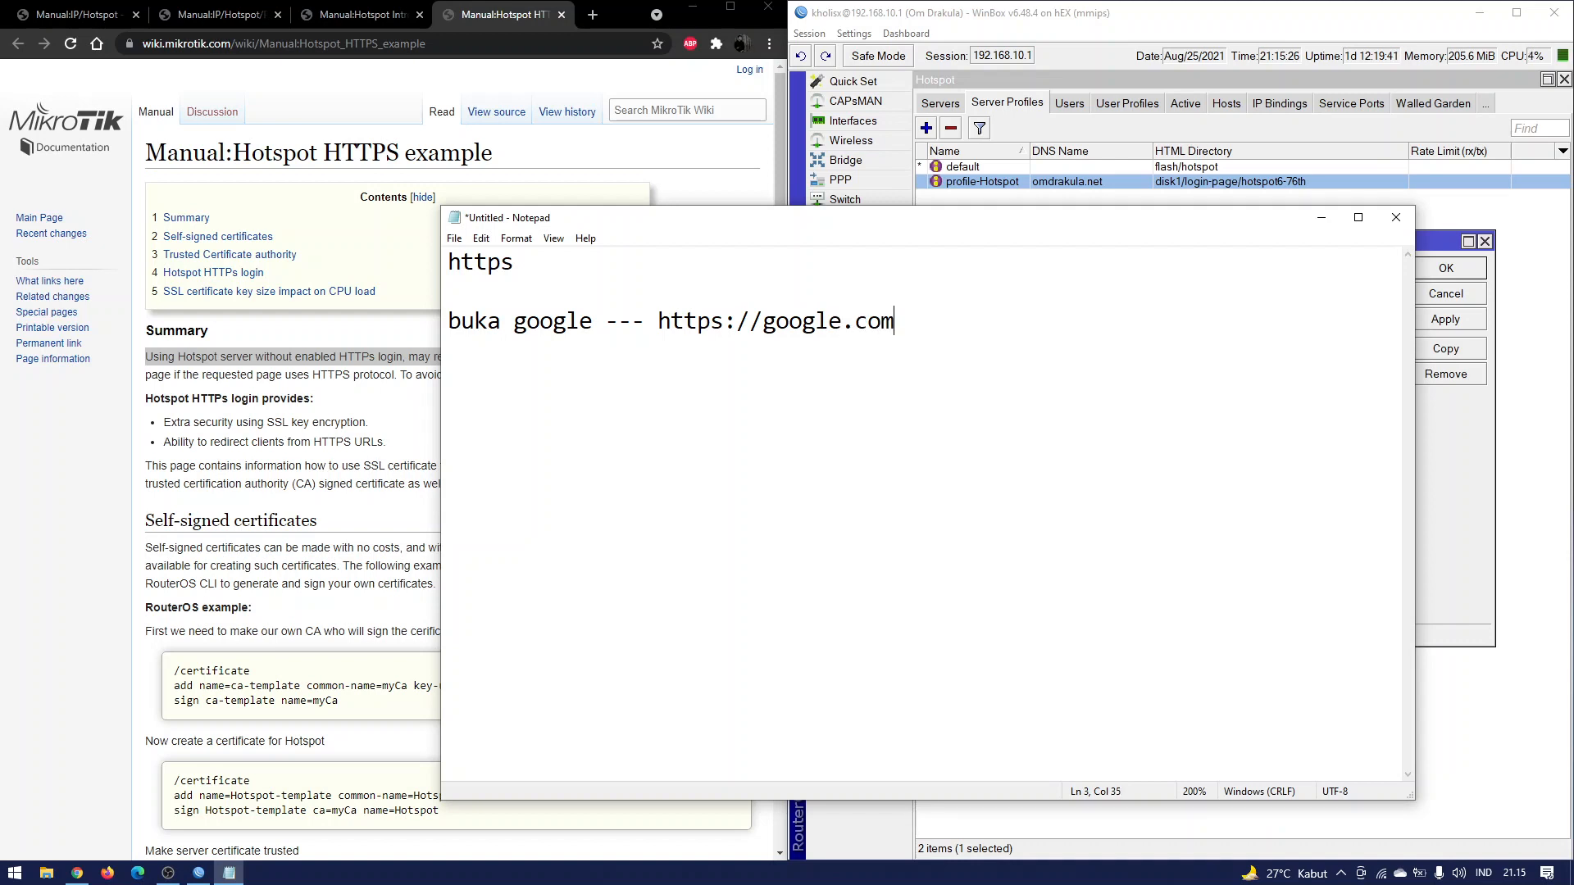
key("Return")
mouse_move(660, 320)
left_mouse_down()
mouse_move(941, 320)
mouse_move(660, 321)
left_mouse_up()
key("Down")
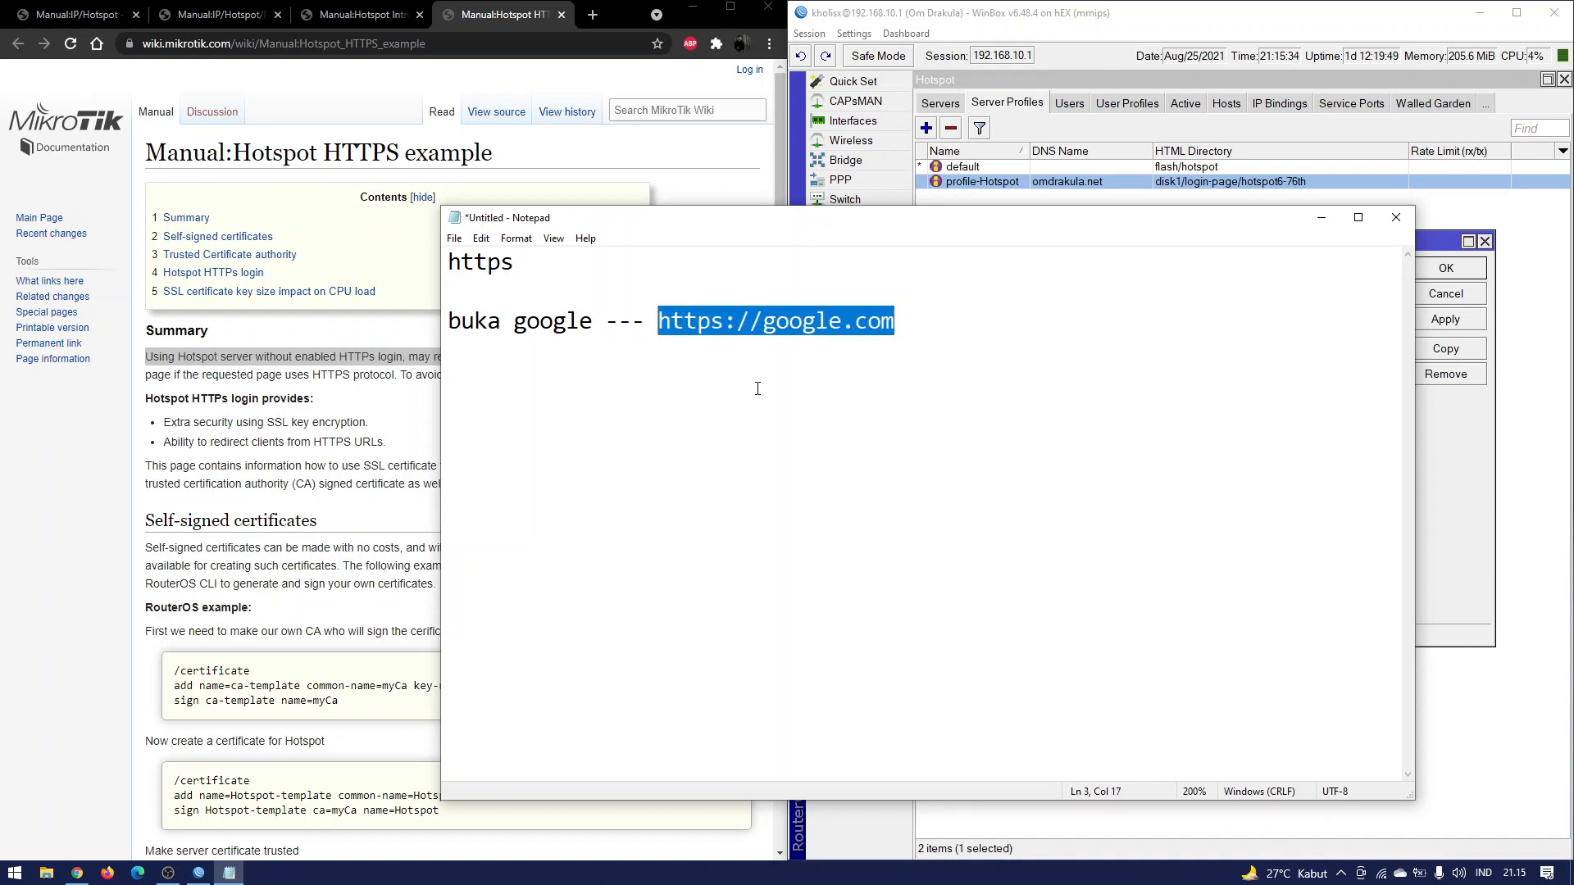
key("Down")
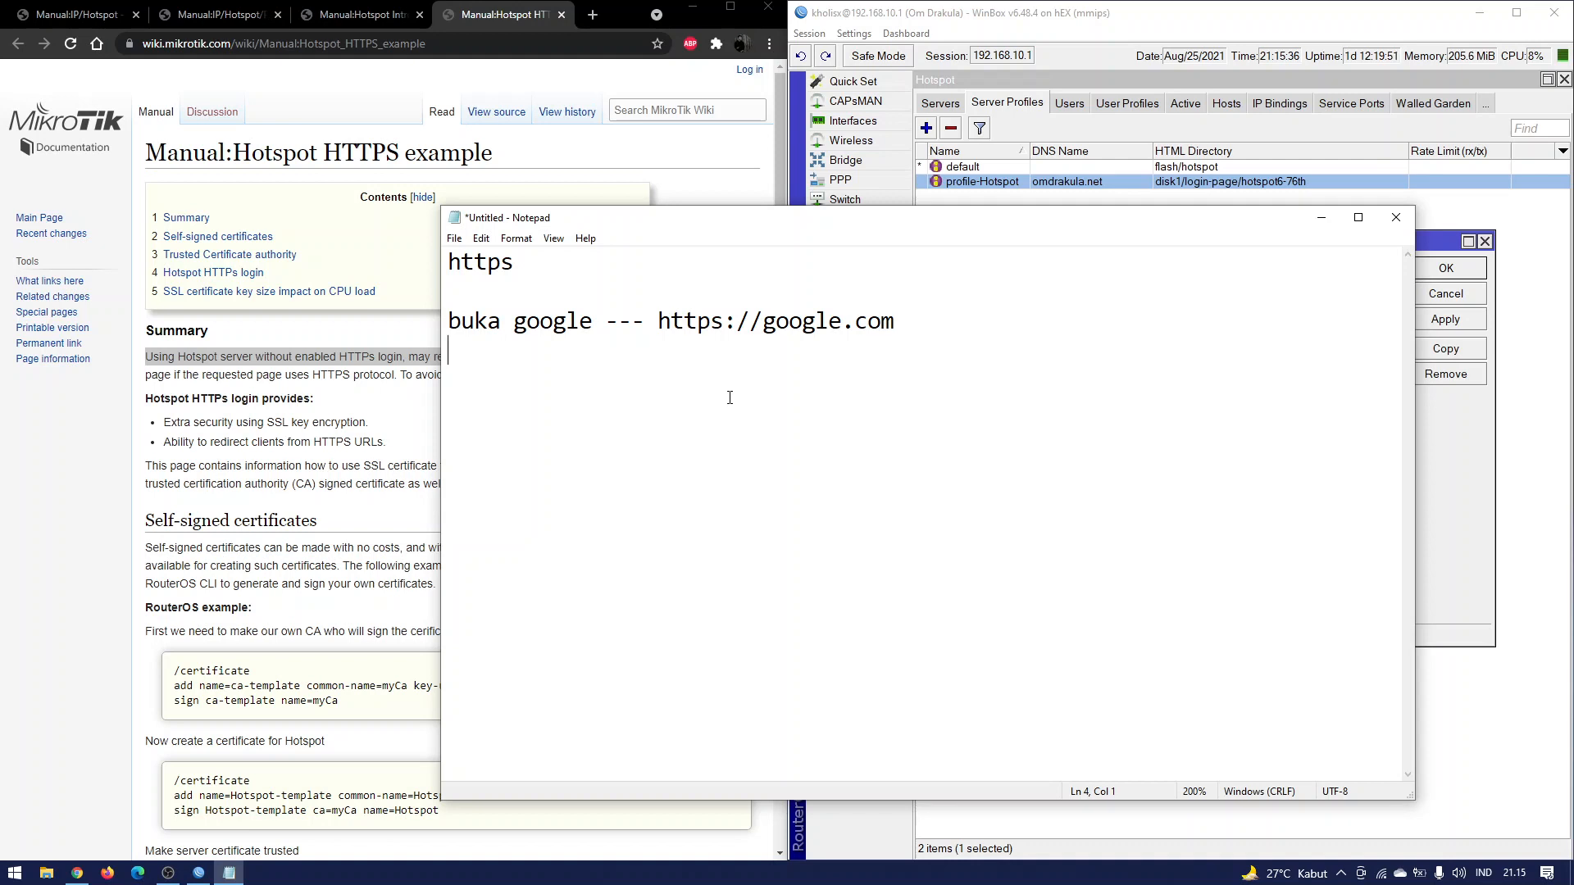
left_click_drag(658, 322, 895, 321)
key("Down")
left_click_drag(737, 322, 658, 321)
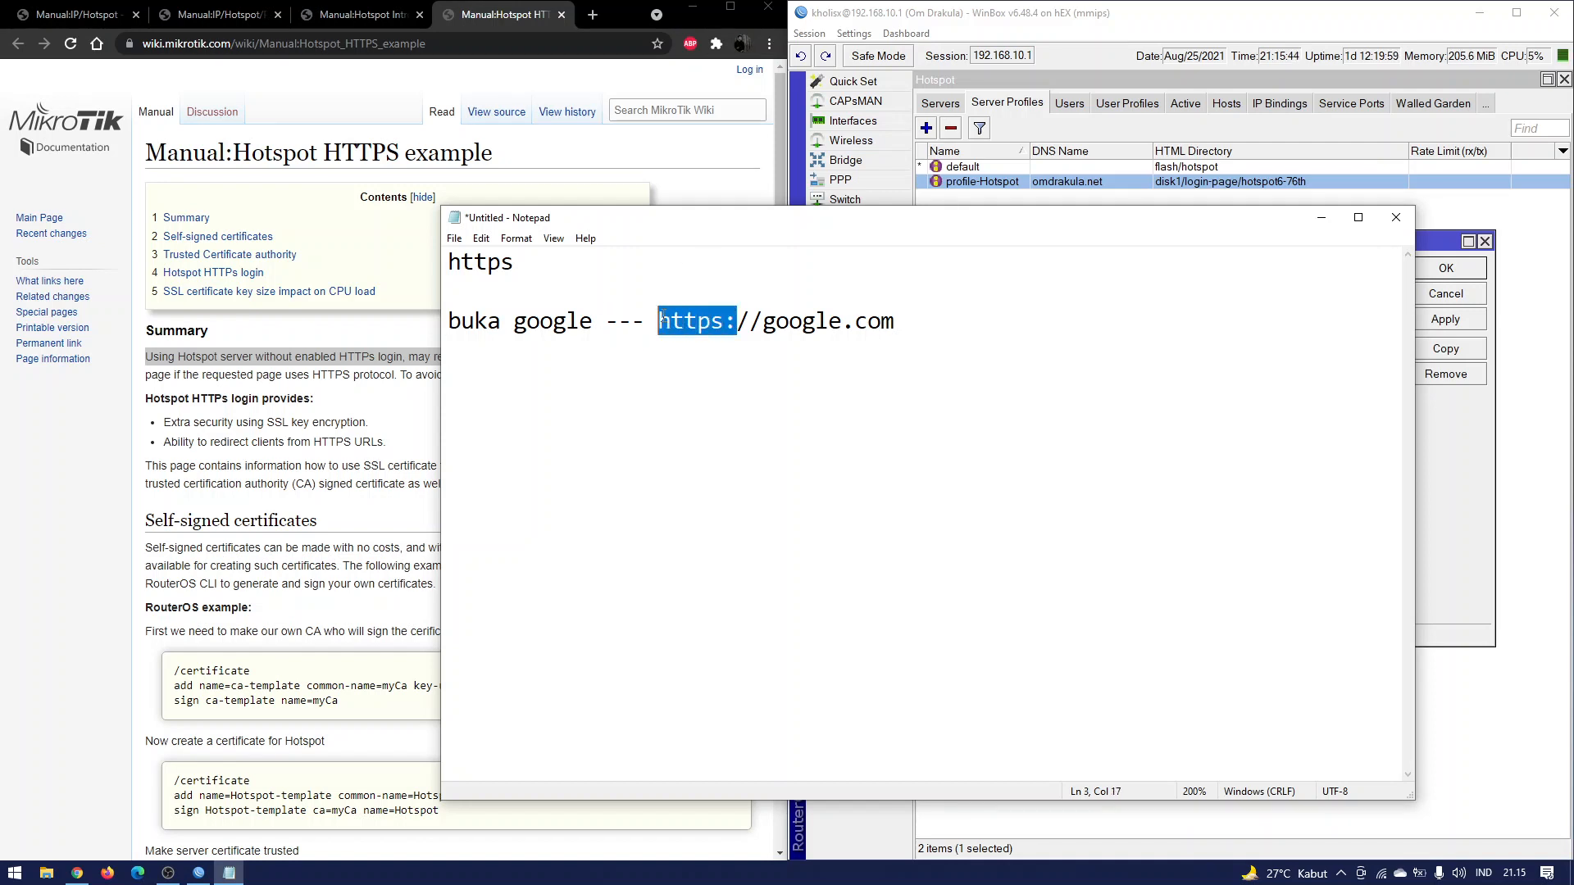
left_click(768, 364)
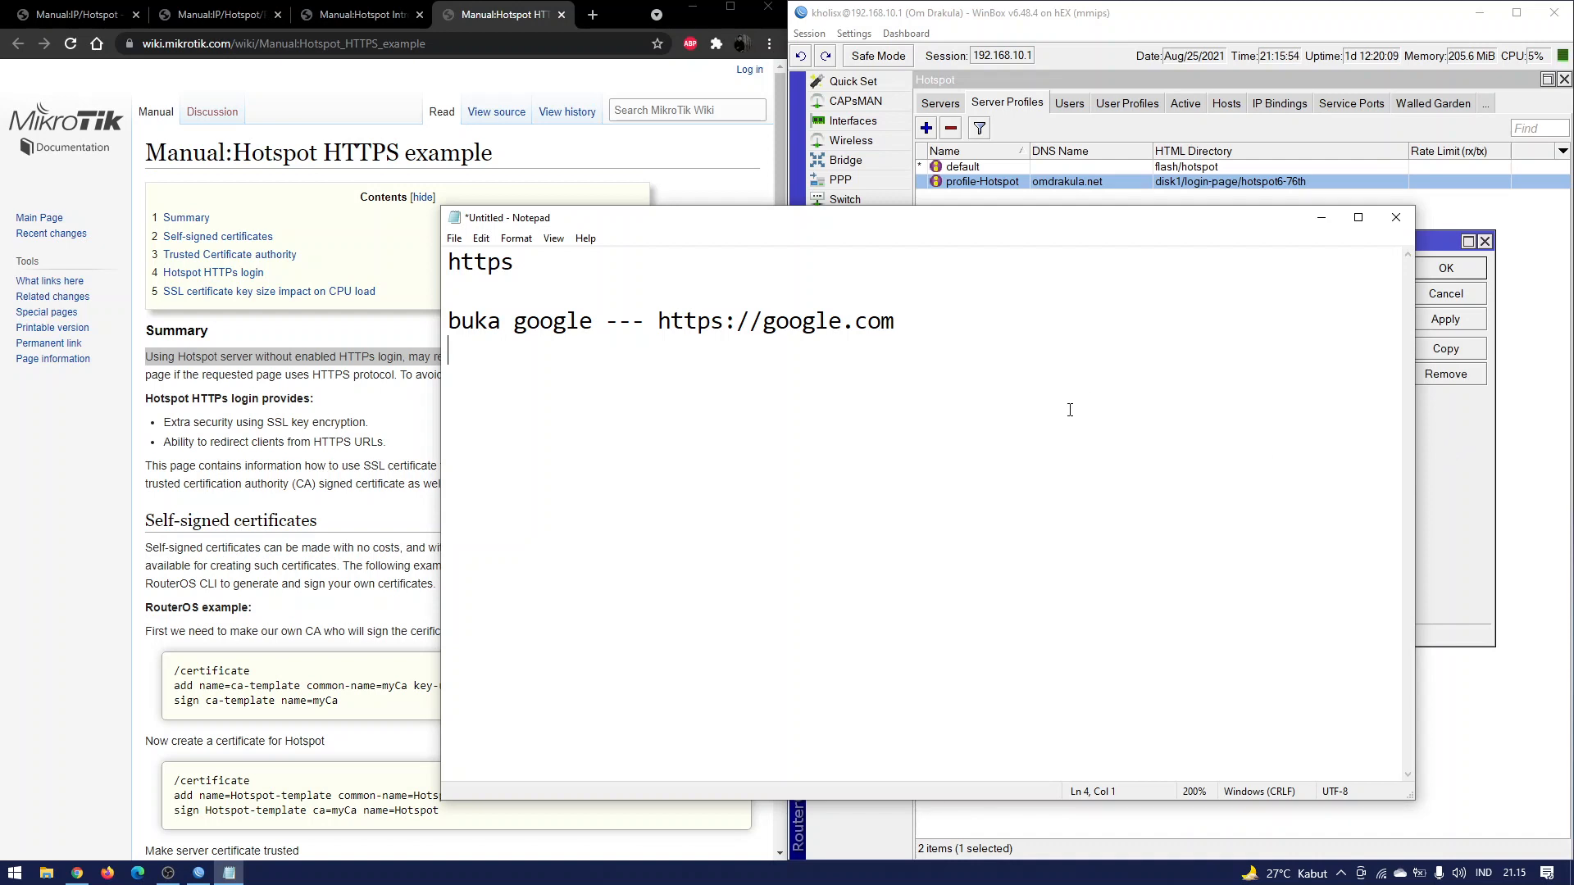
Move the Notepad window over the manual, and skim the Hotspot HTTPS example page's summary and self-signed certificate sections.
left_click(304, 394)
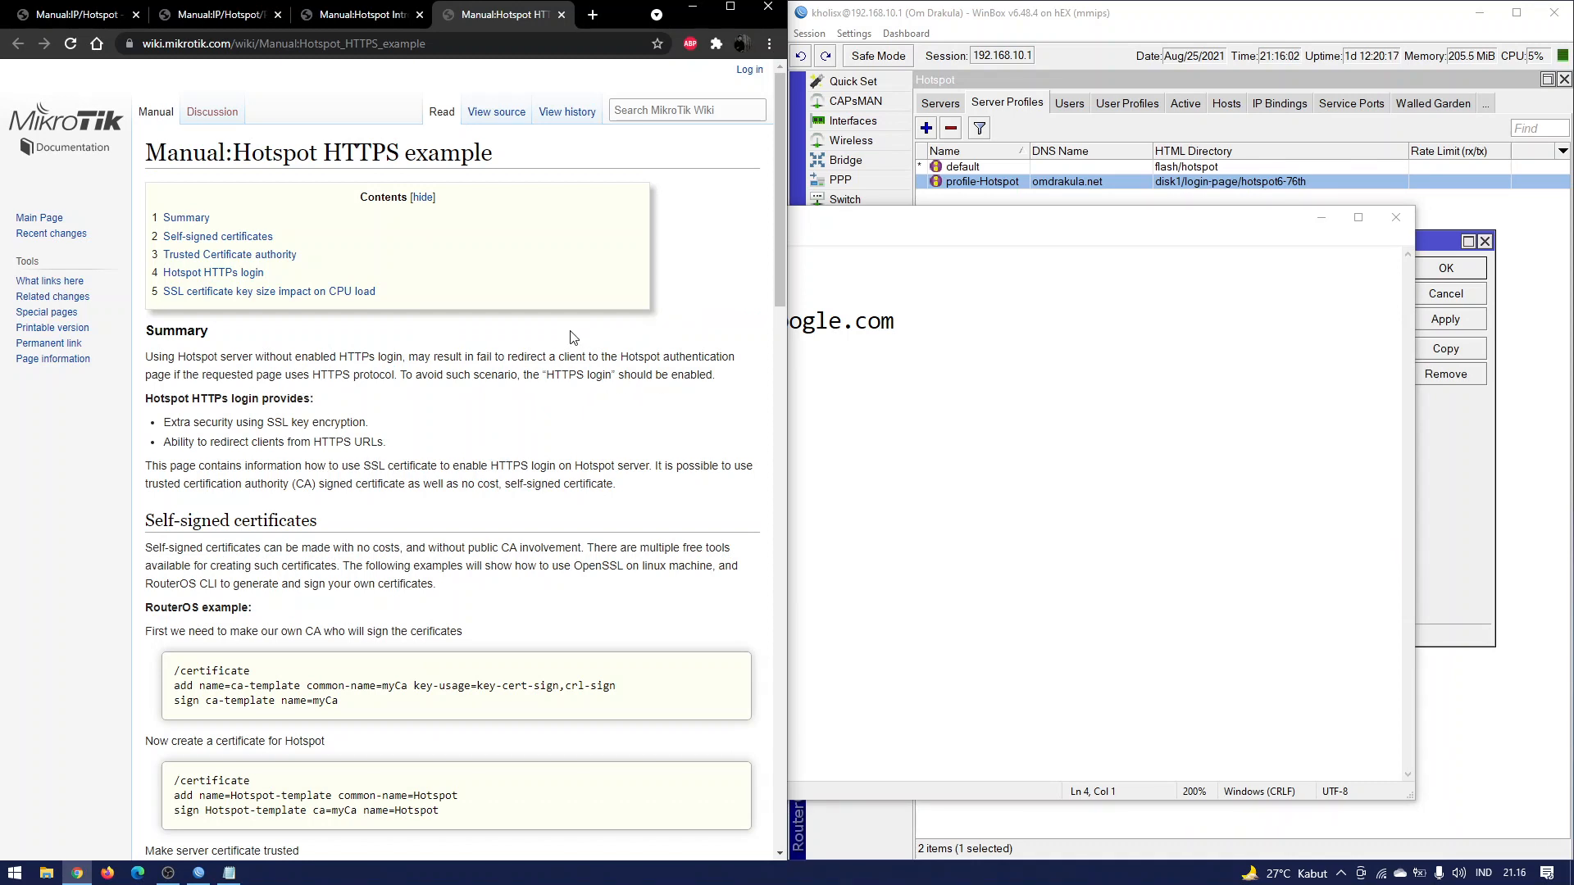
left_click_drag(857, 229, 697, 221)
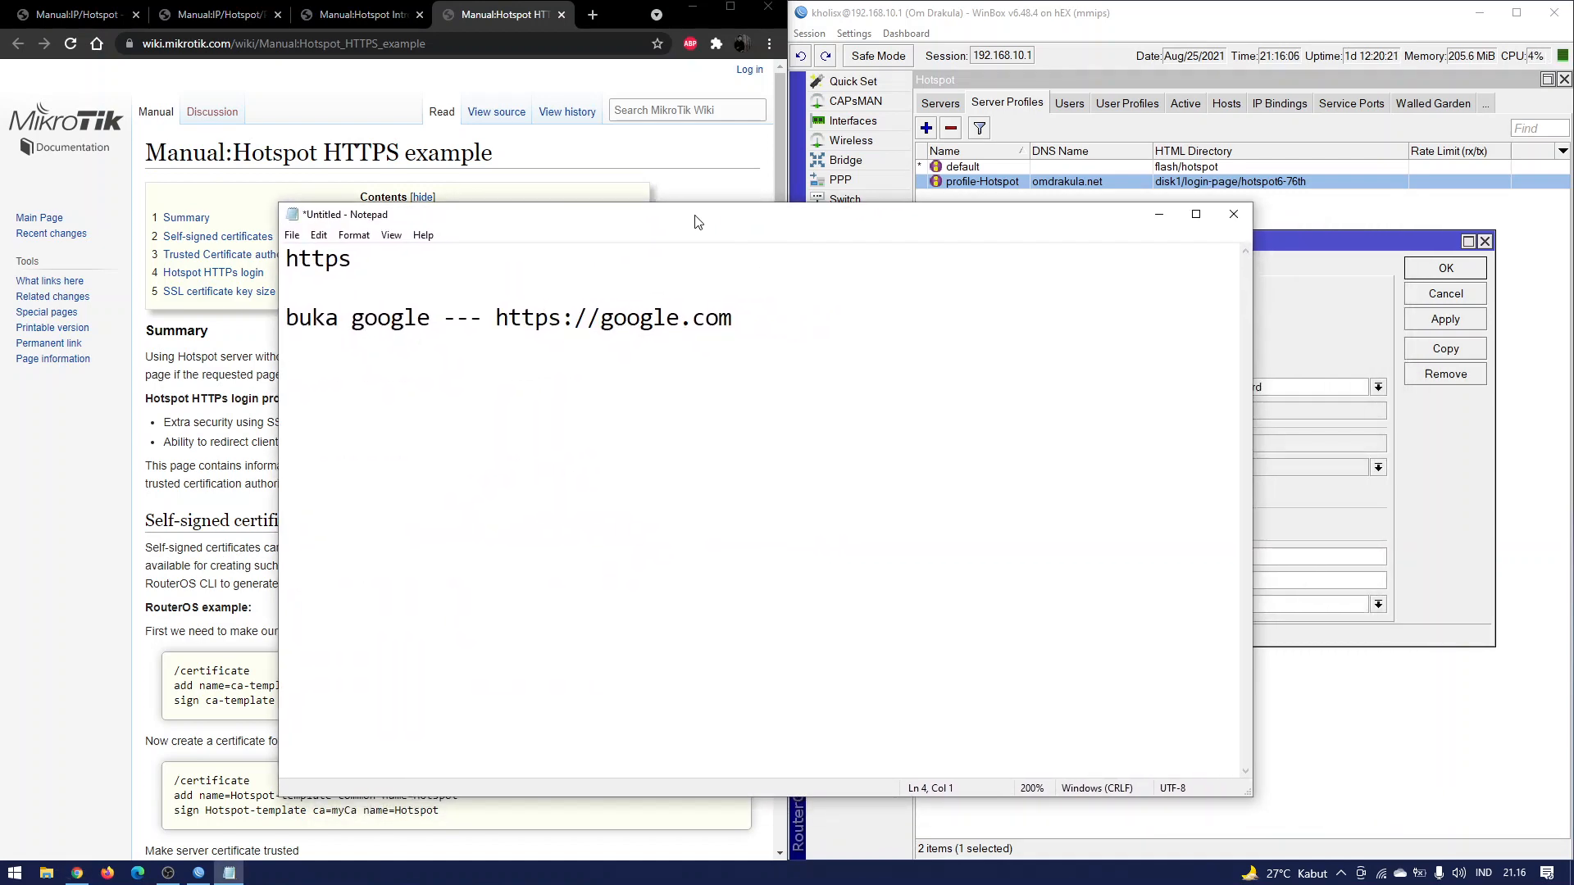
left_click(647, 162)
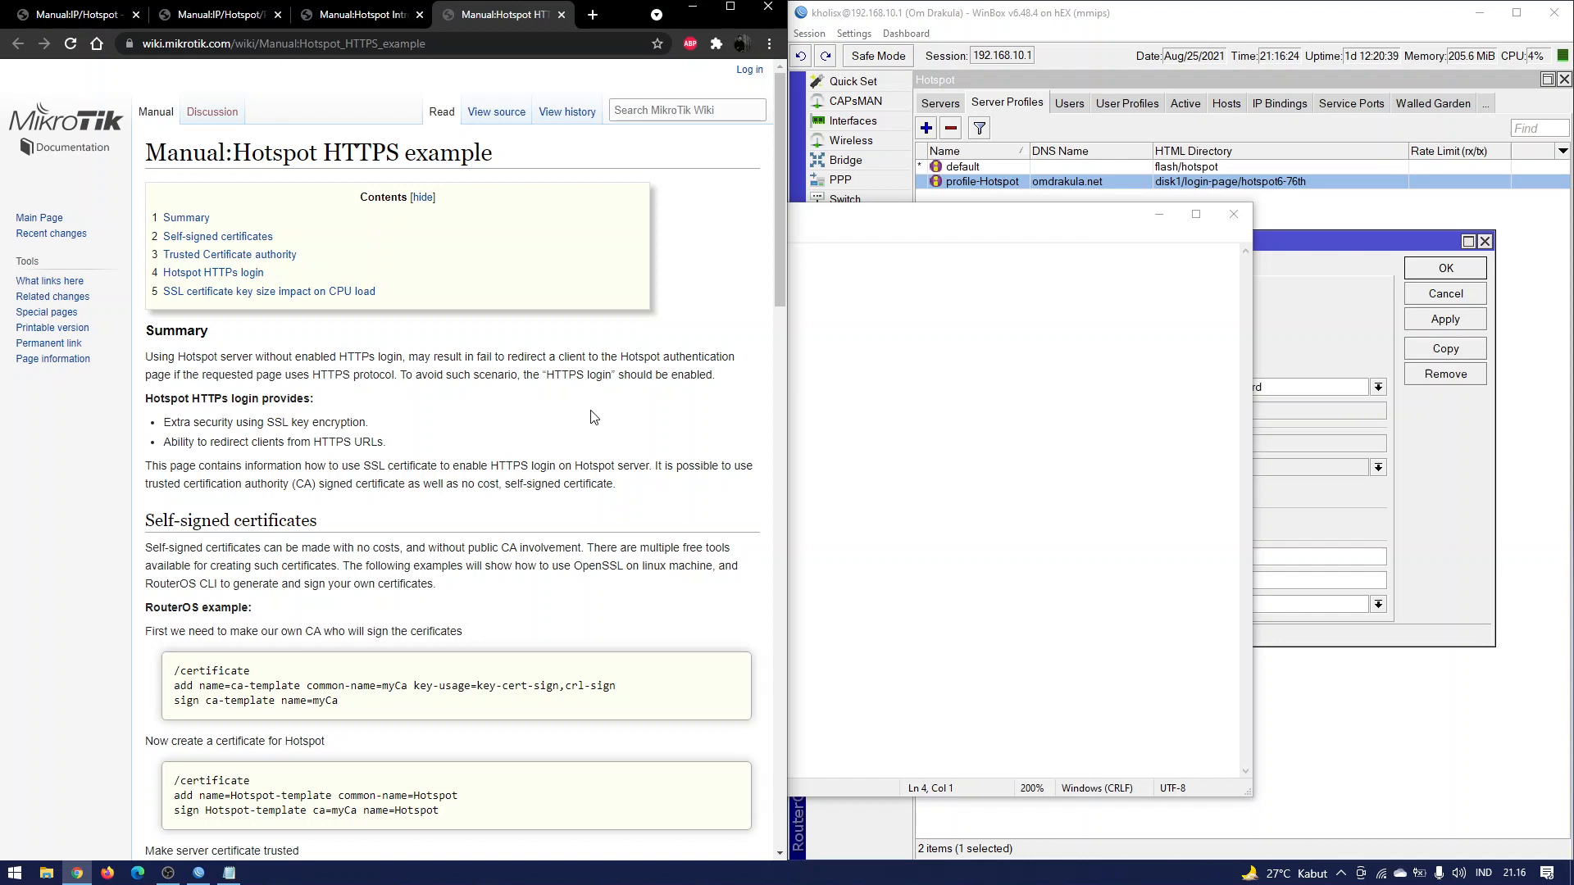
scroll(594, 417, "down", 3)
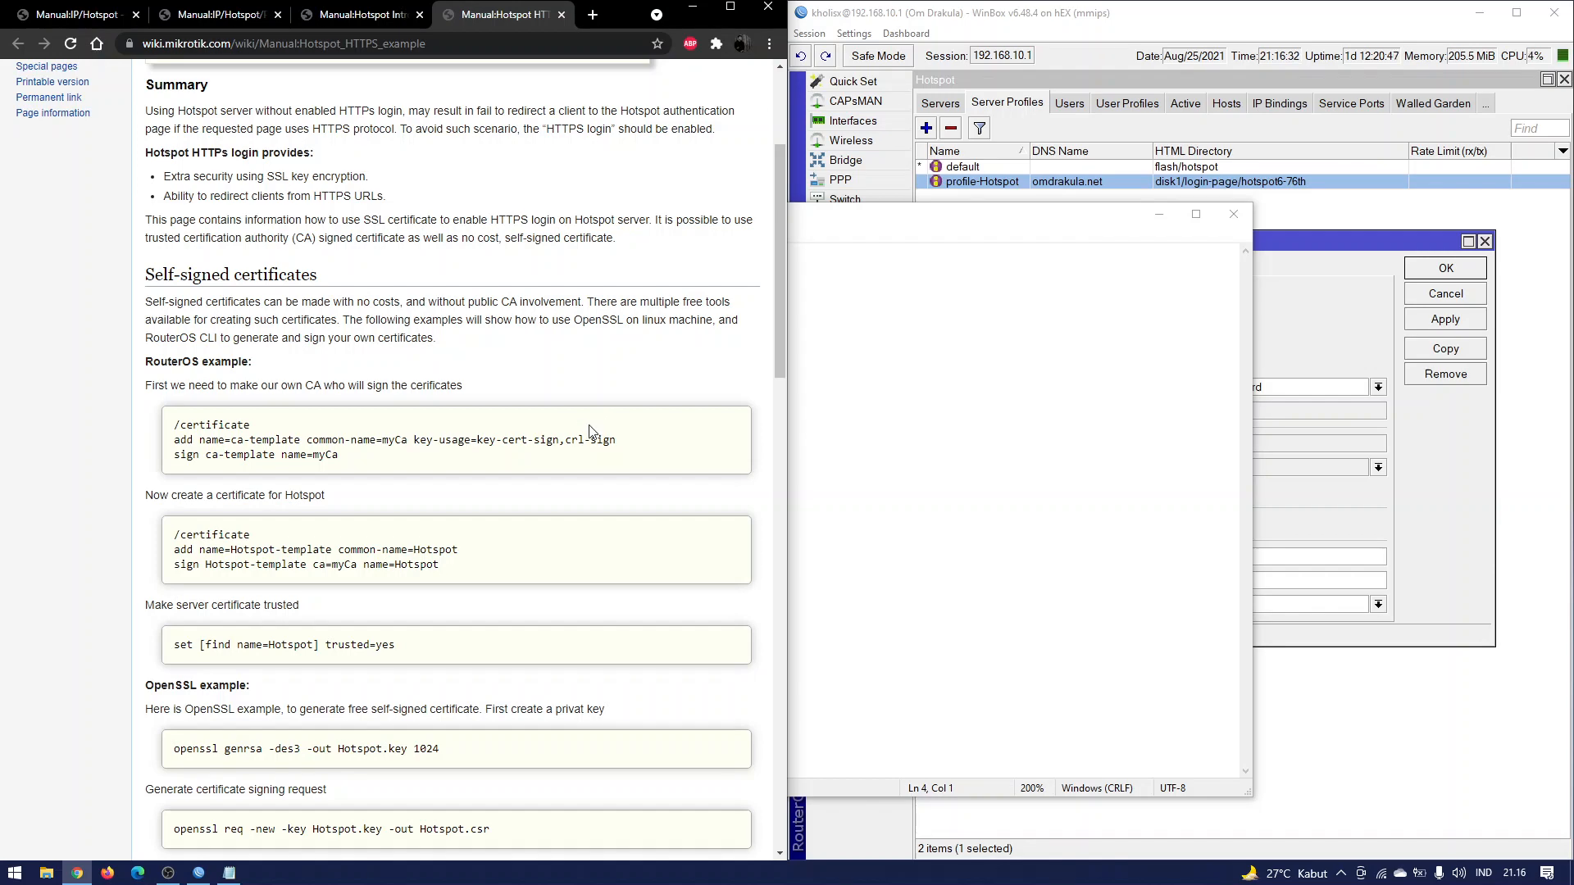
scroll(588, 430, "down", 5)
scroll(577, 426, "up", 8)
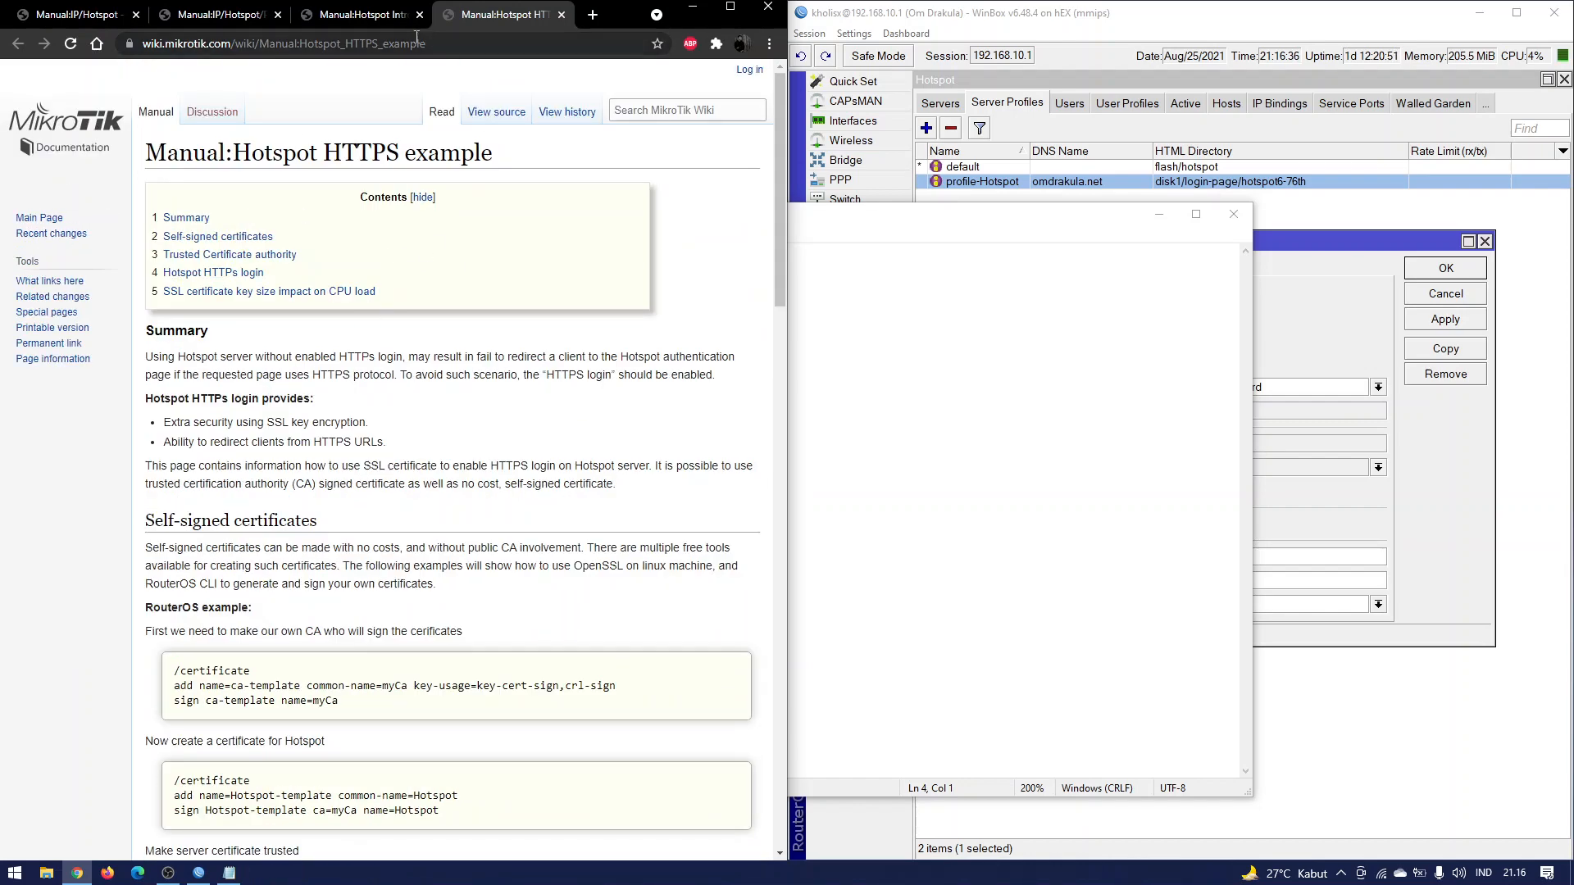
Highlight the RouterOS commands for creating and trusting the certificates, and skim the manual's certificate import and Trusted Certificate authority sections.
scroll(479, 502, "down", 5)
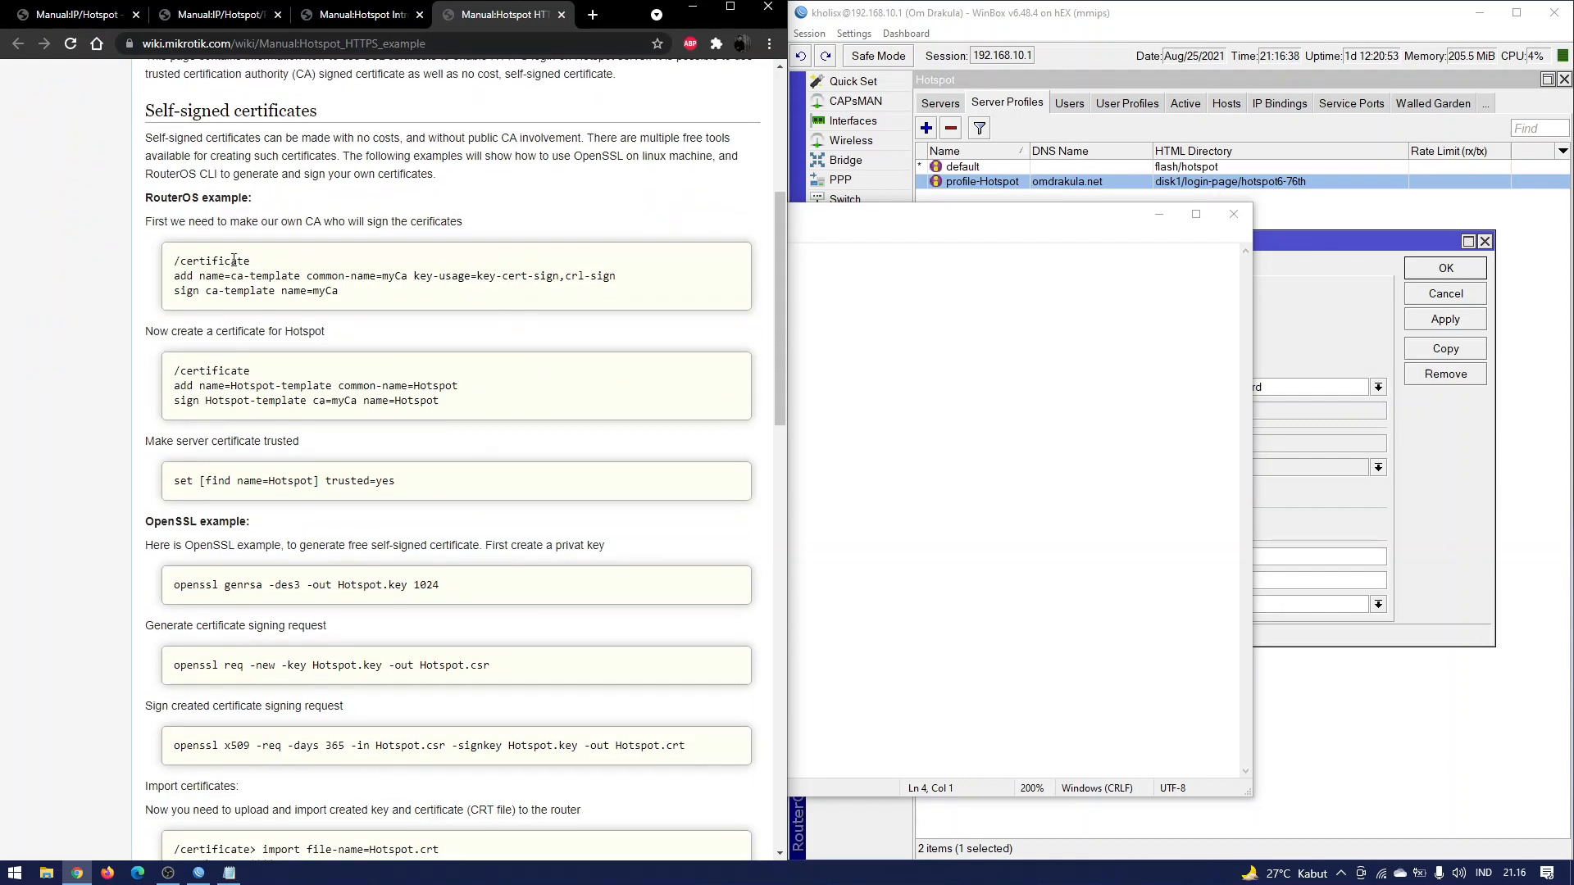
left_click_drag(187, 259, 297, 292)
left_click_drag(187, 370, 268, 403)
left_click_drag(181, 481, 407, 488)
left_click(394, 475)
scroll(332, 328, "down", 3)
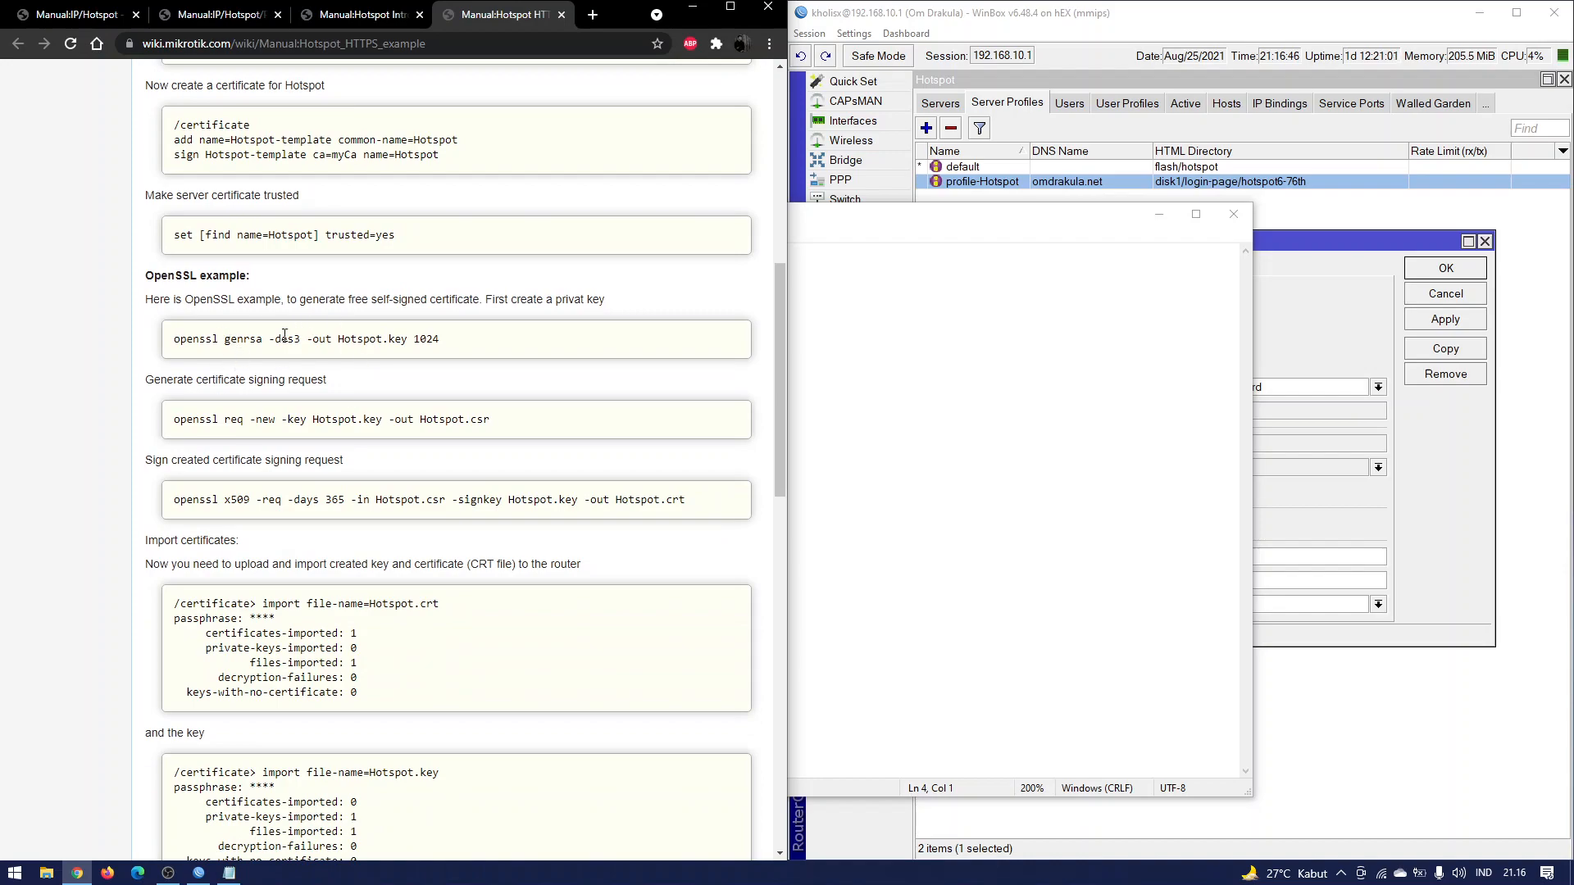
scroll(343, 457, "down", 12)
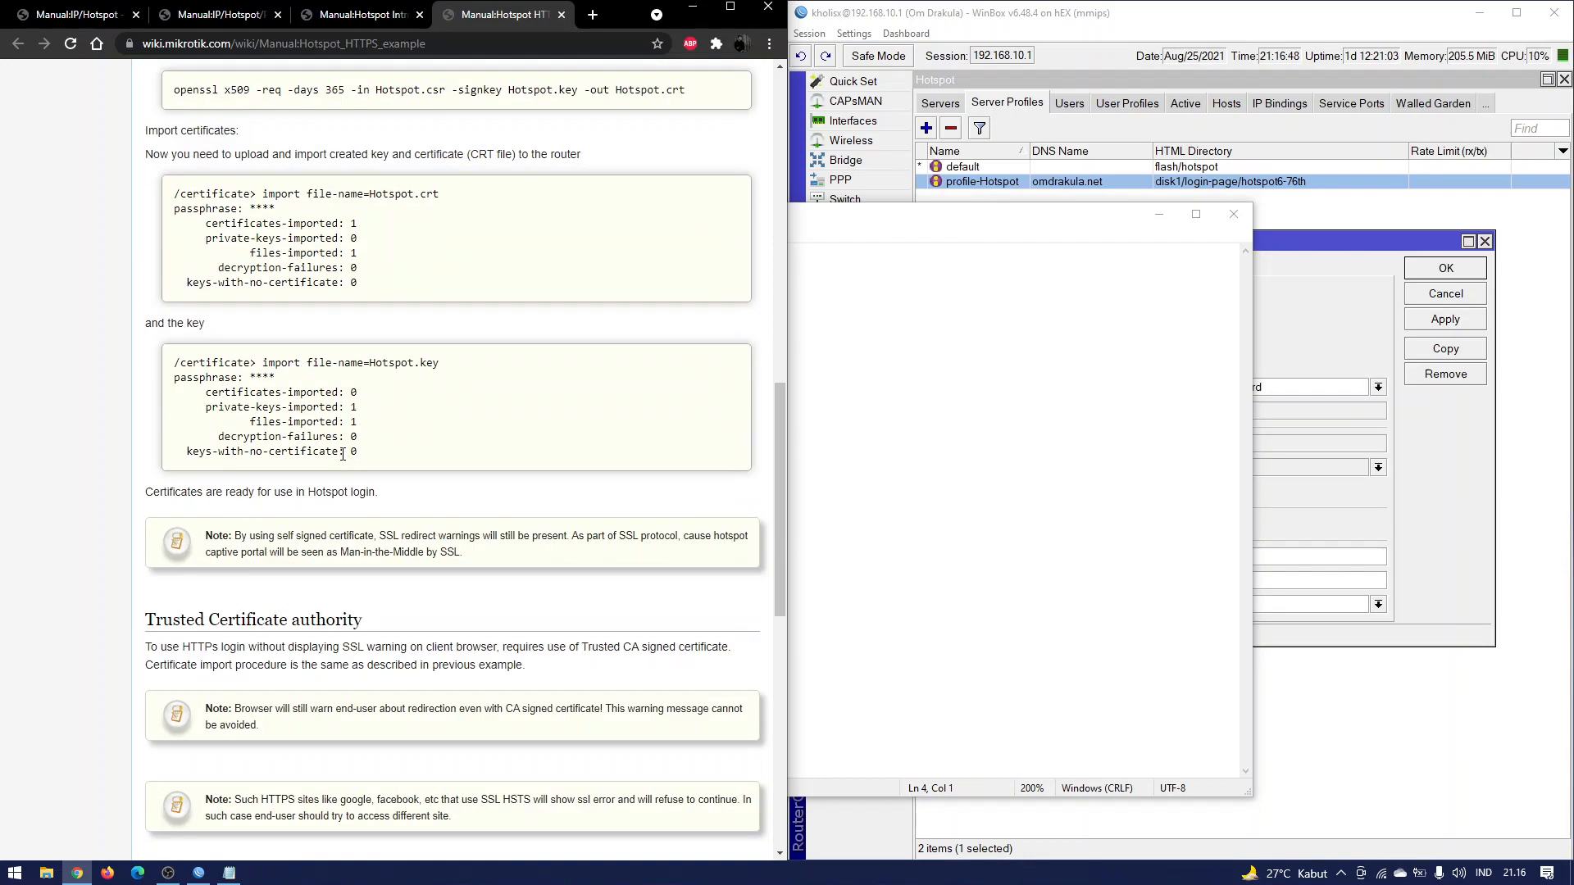
scroll(354, 489, "up", 20)
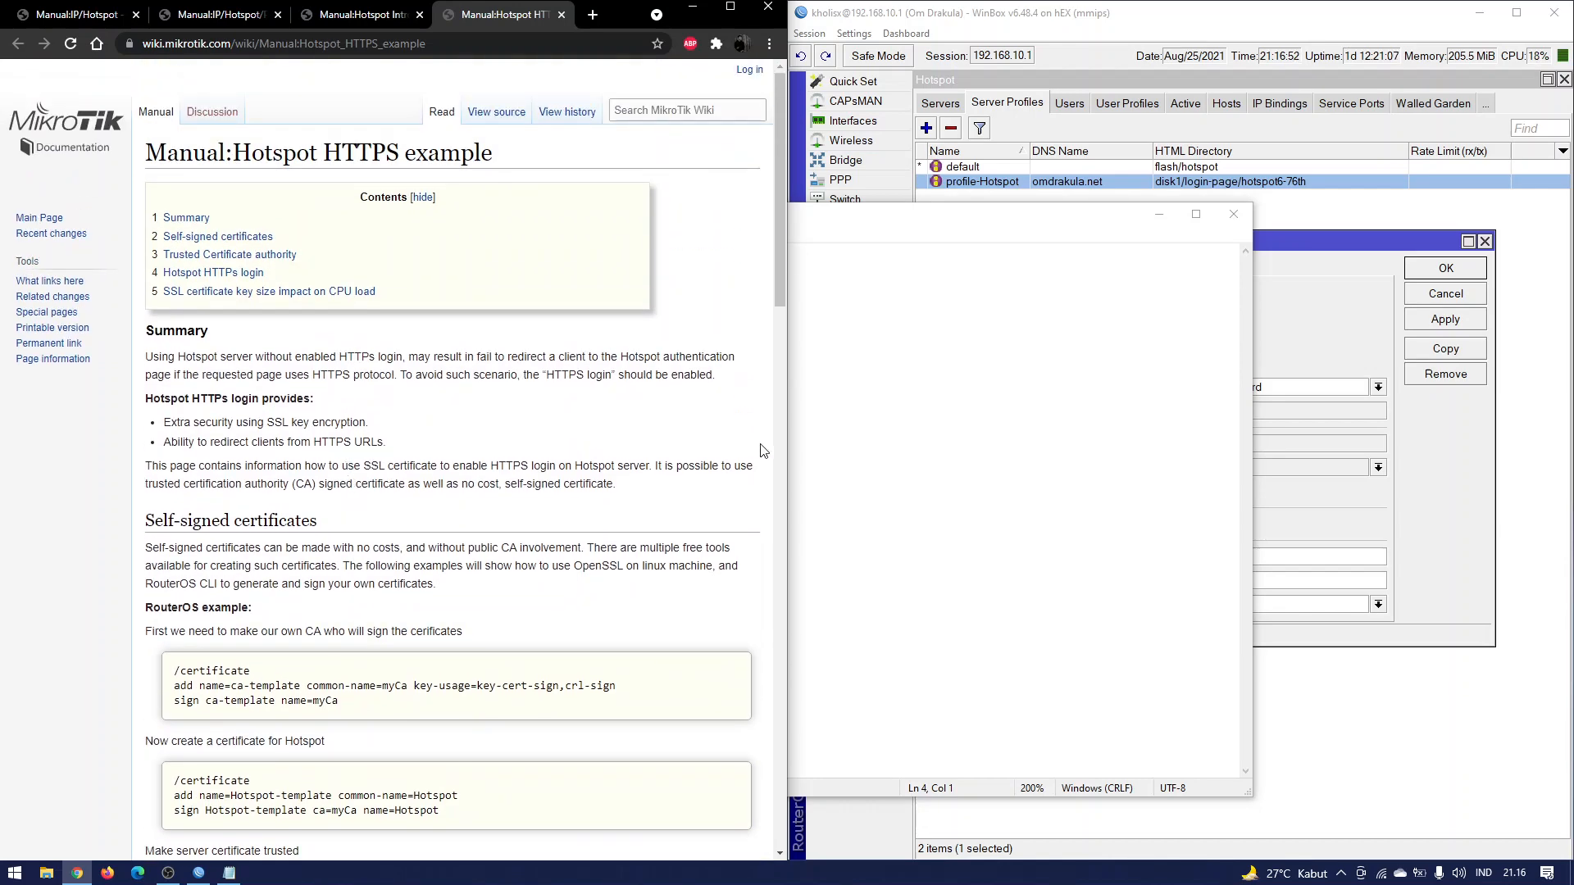
left_click(906, 400)
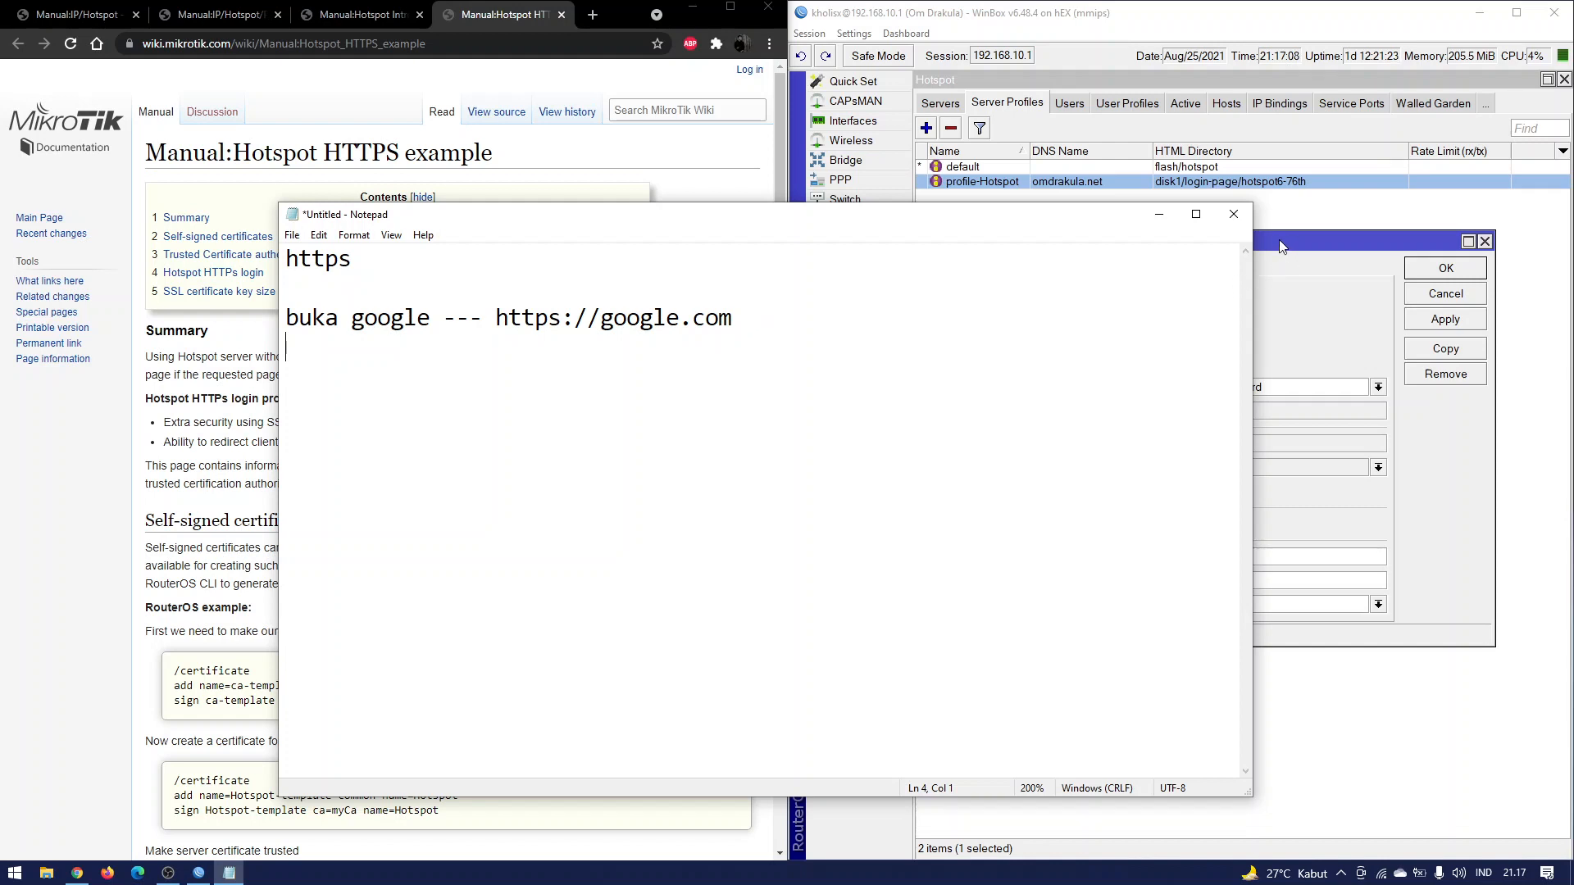
left_click_drag(1281, 245, 1263, 240)
left_click(483, 518)
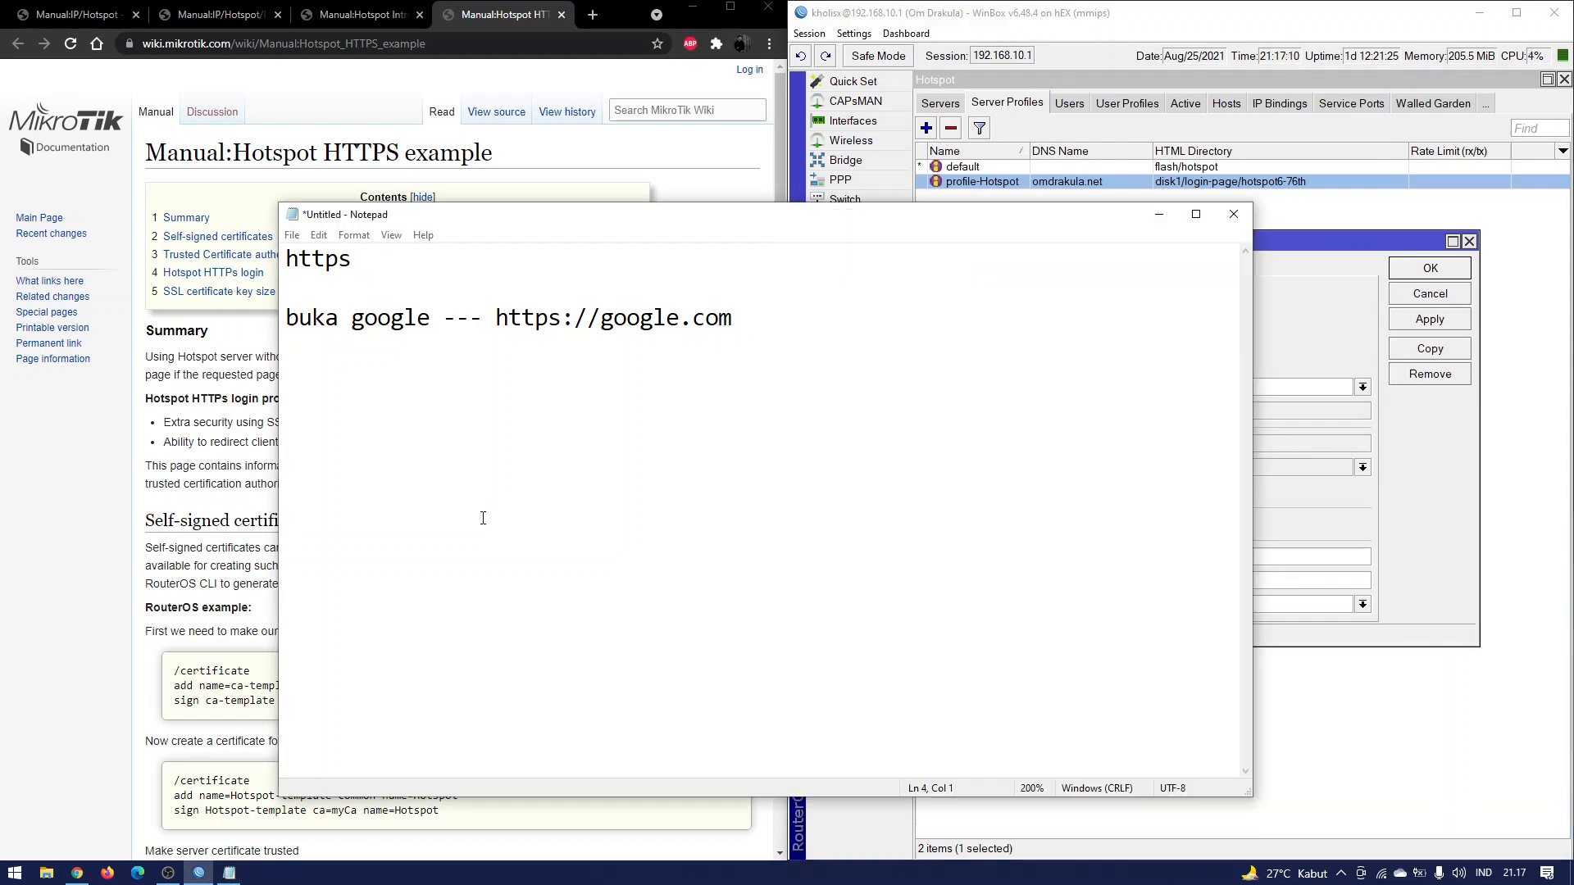
key("Return")
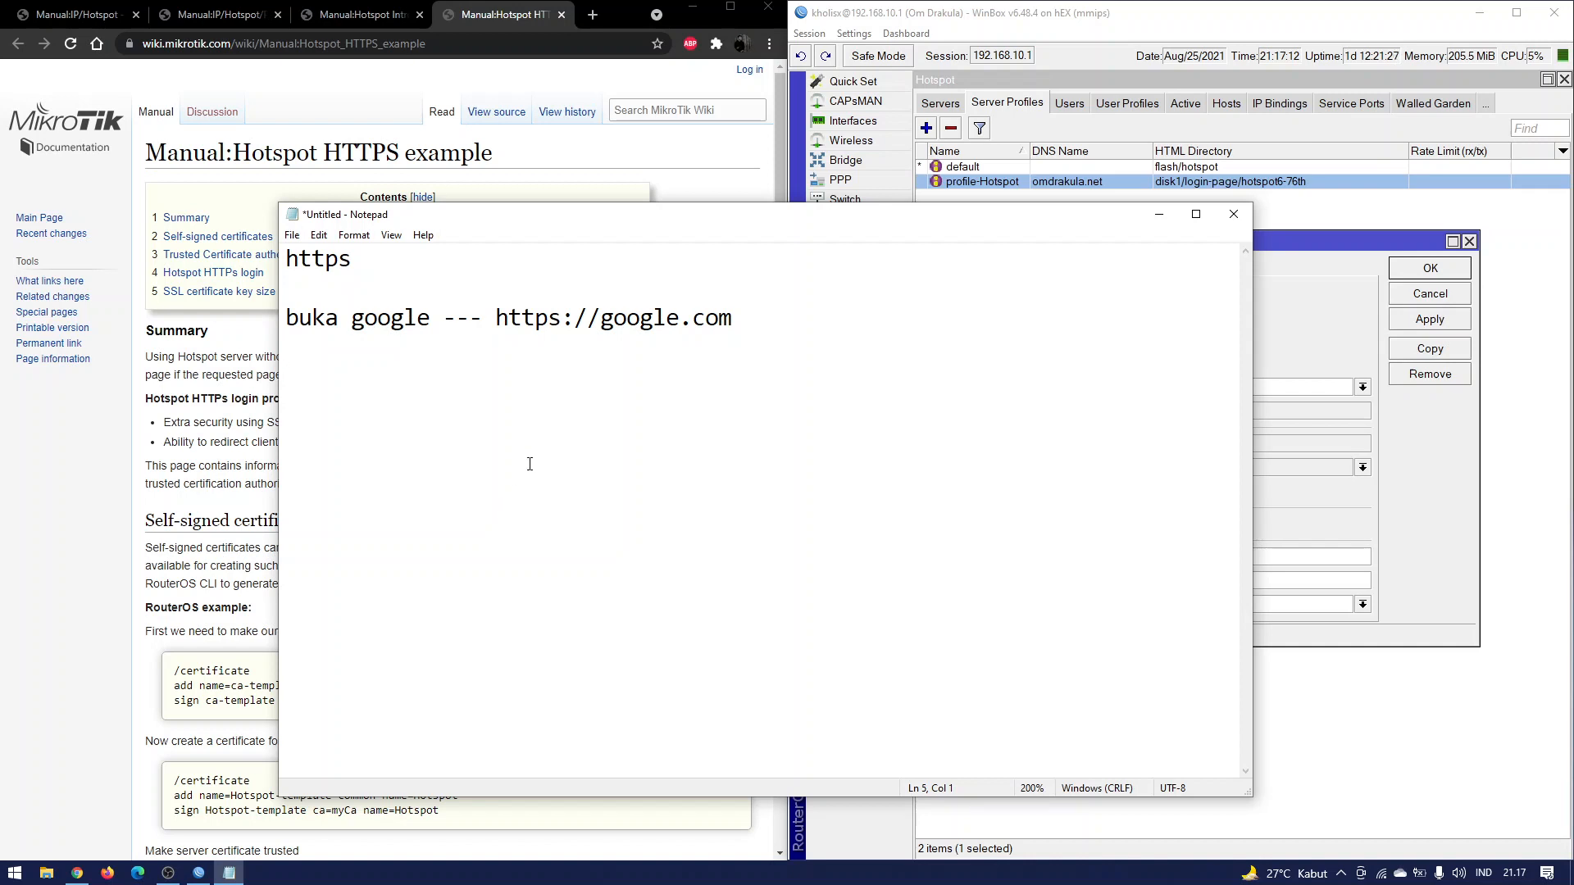
left_click_drag(496, 318, 758, 348)
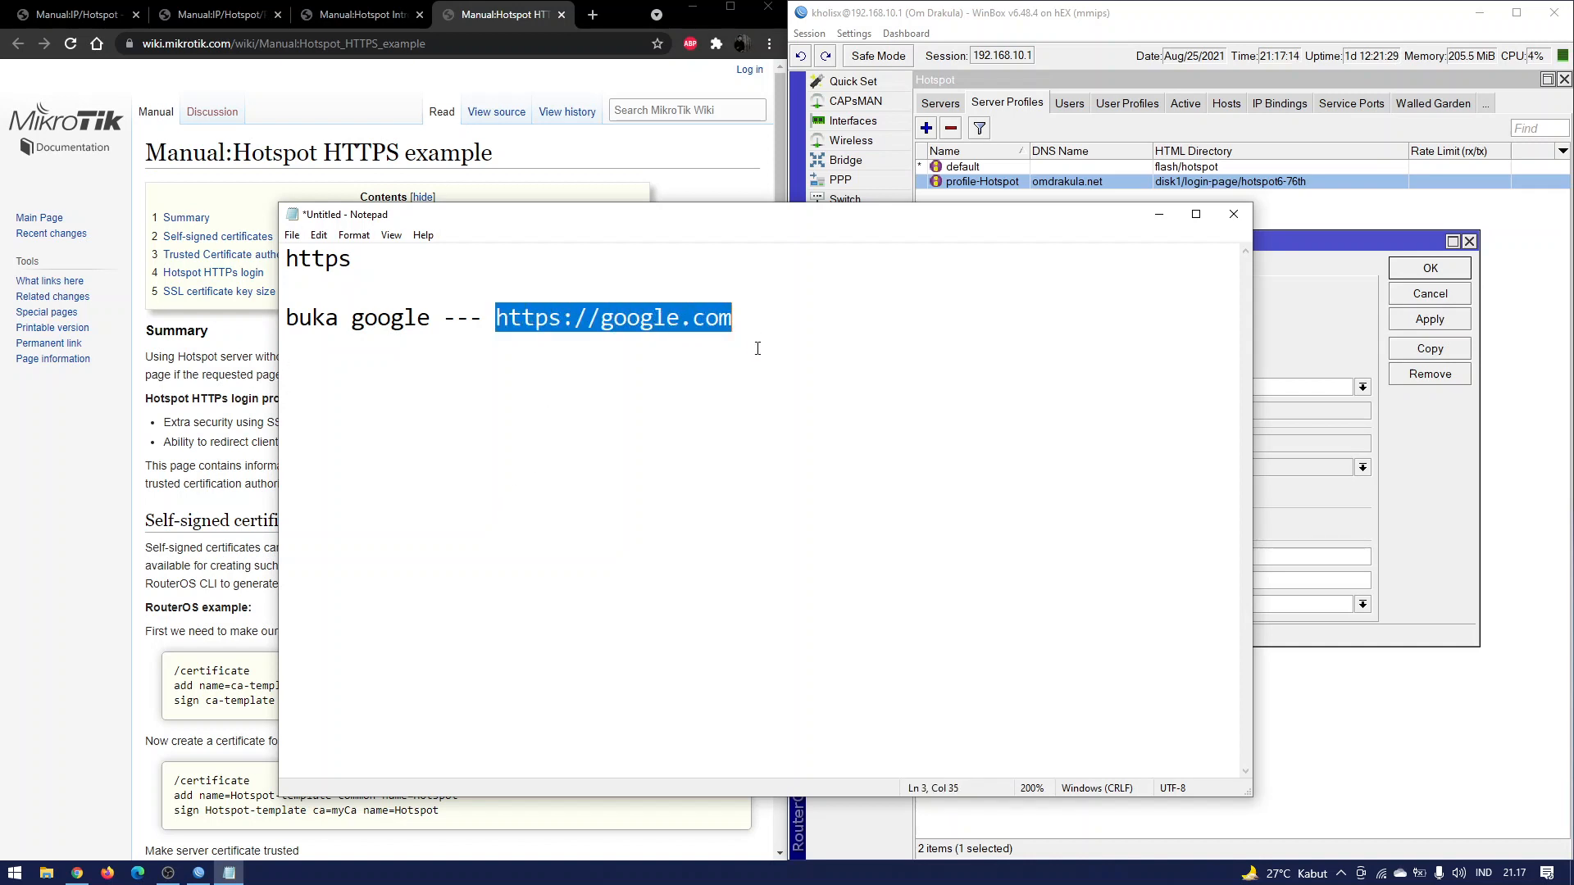
left_click(642, 473)
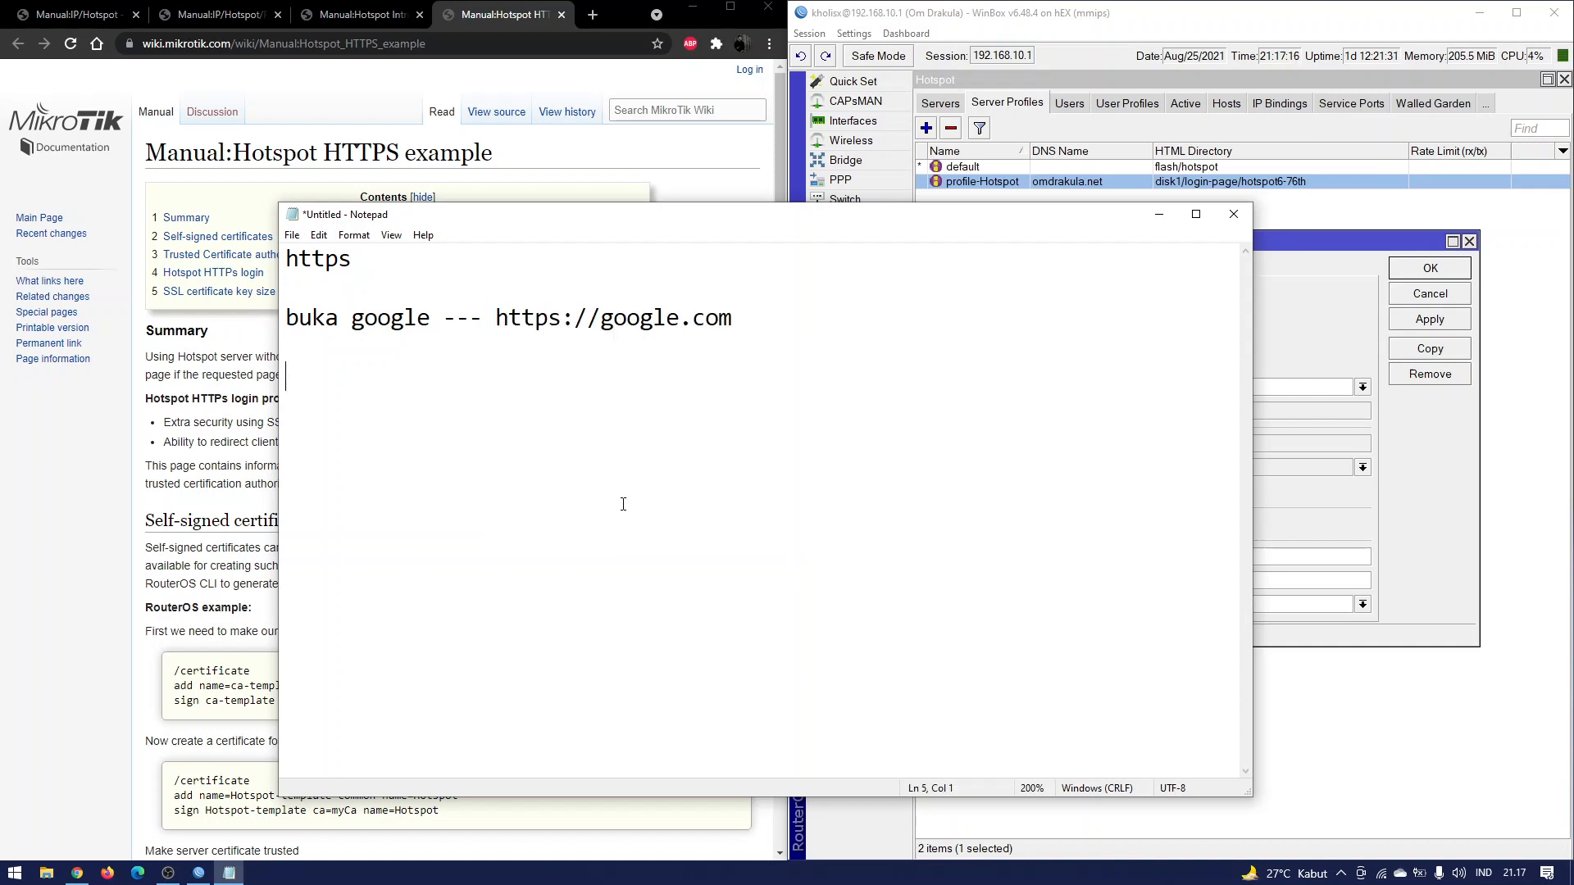
type("omdrakula.net")
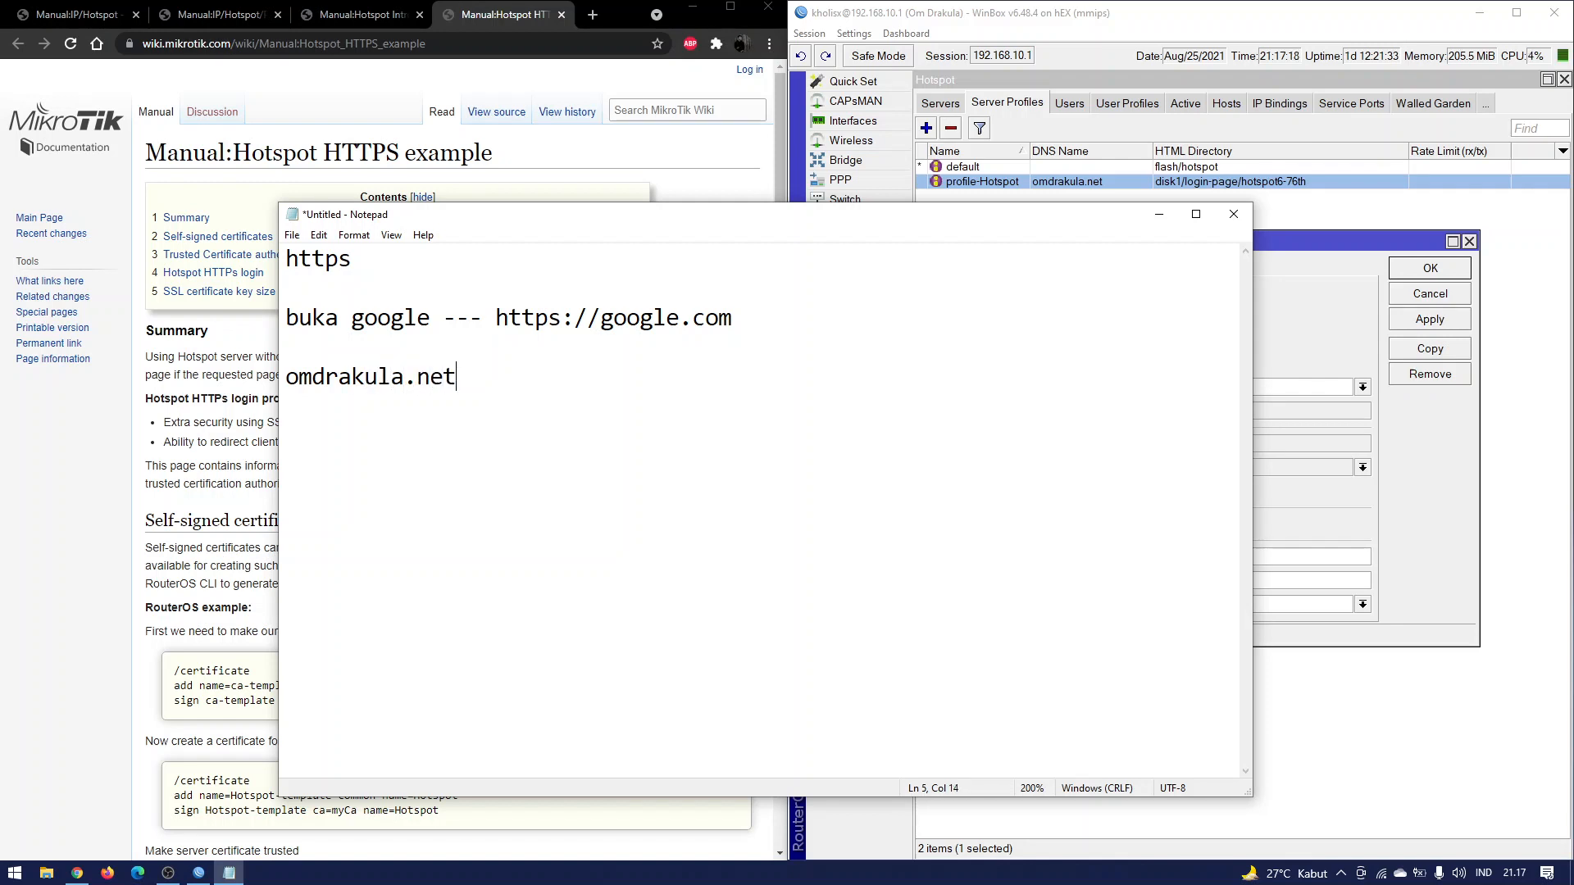
type(" http://omdrakula.net")
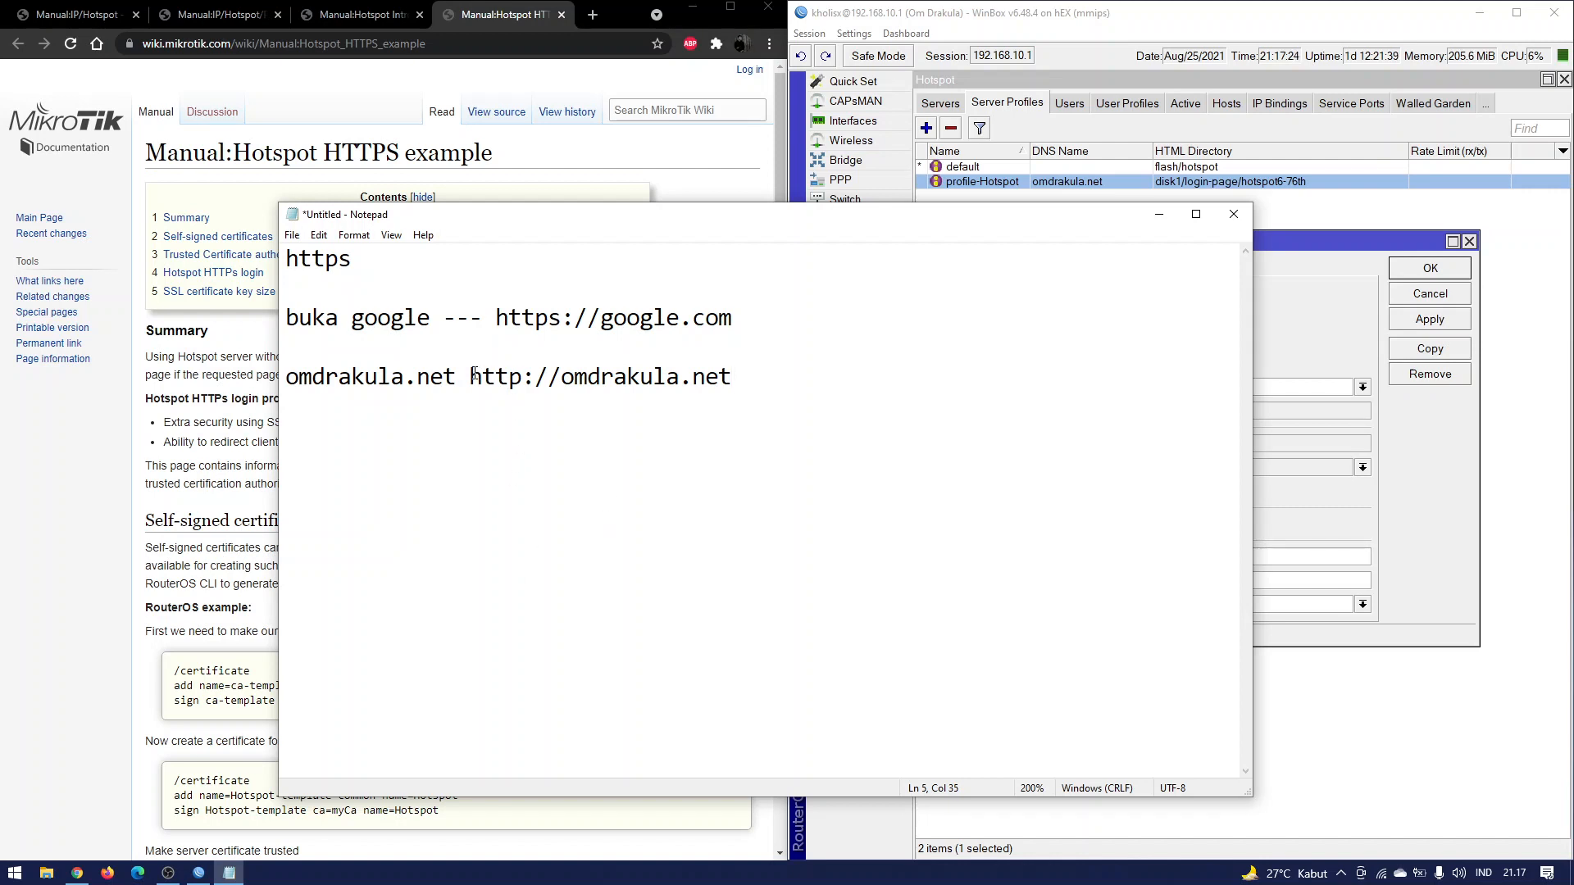
key("Return")
key("Return")
left_click_drag(626, 505, 284, 463)
key("ctrl+c")
left_click(528, 469)
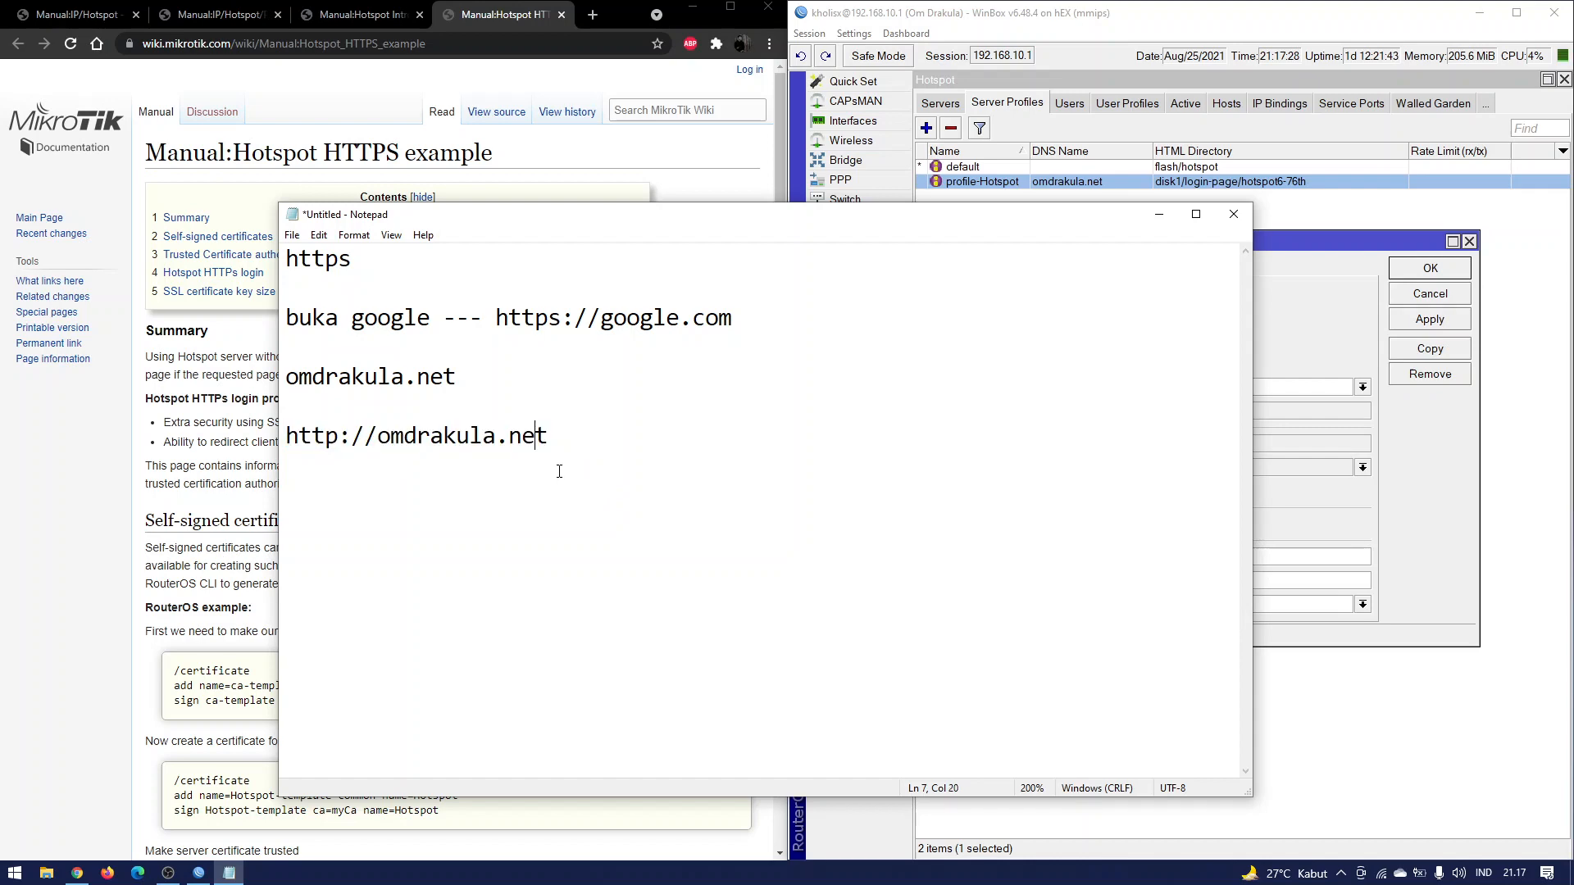
key("Return")
key("Return")
key("ctrl+v")
left_click(338, 501)
key("Delete")
type("s")
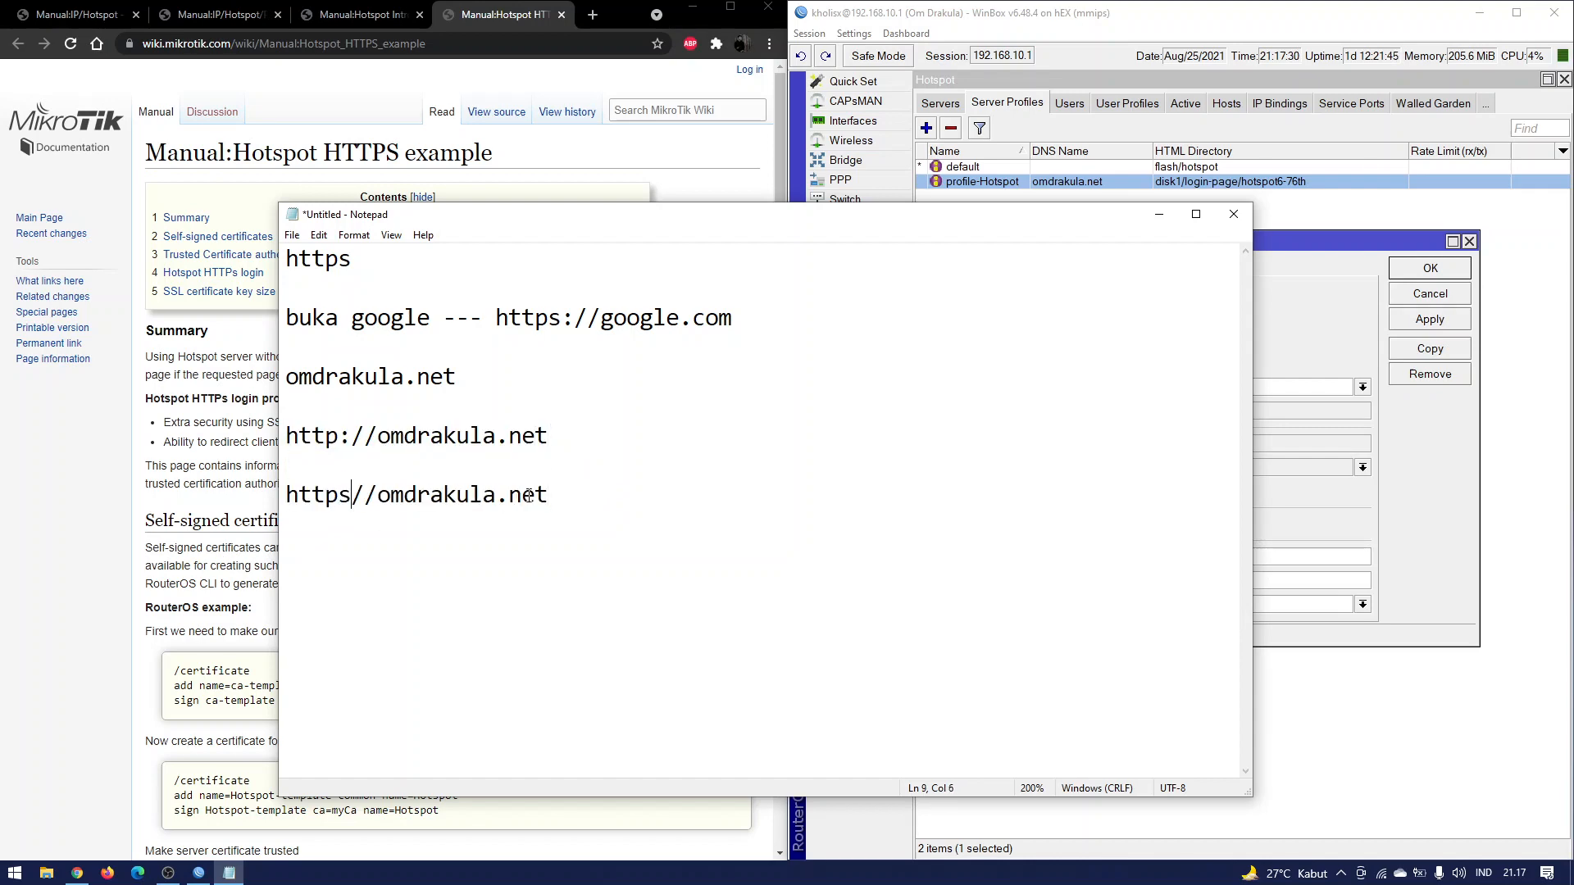
left_click(583, 494)
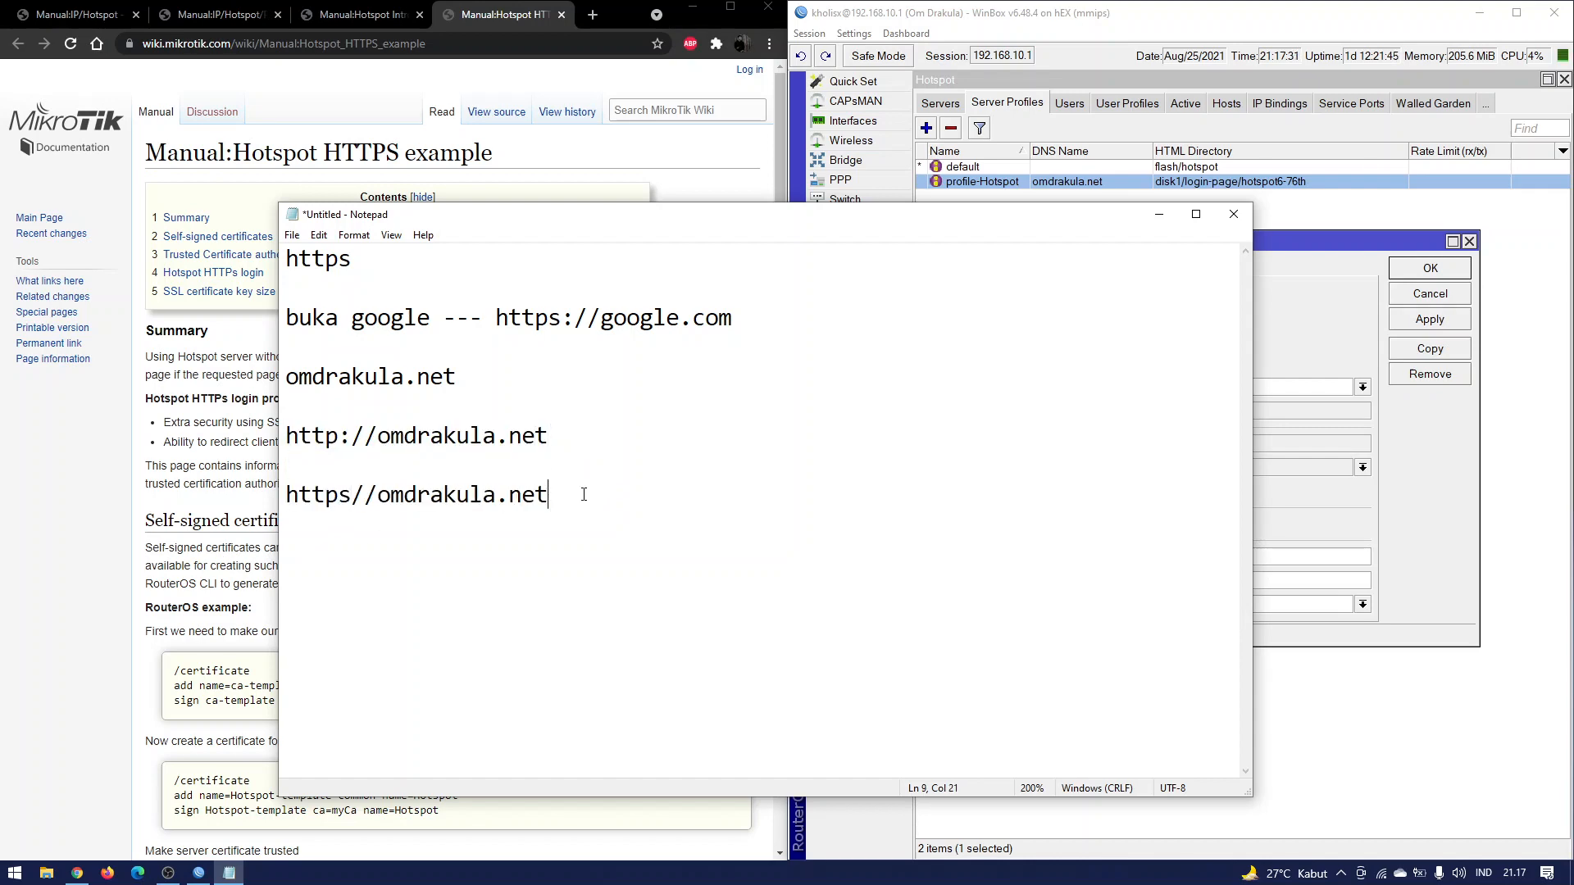
View the wiki site's connection security details in the browser, close them, and return to the end of the Notepad note.
left_click(128, 43)
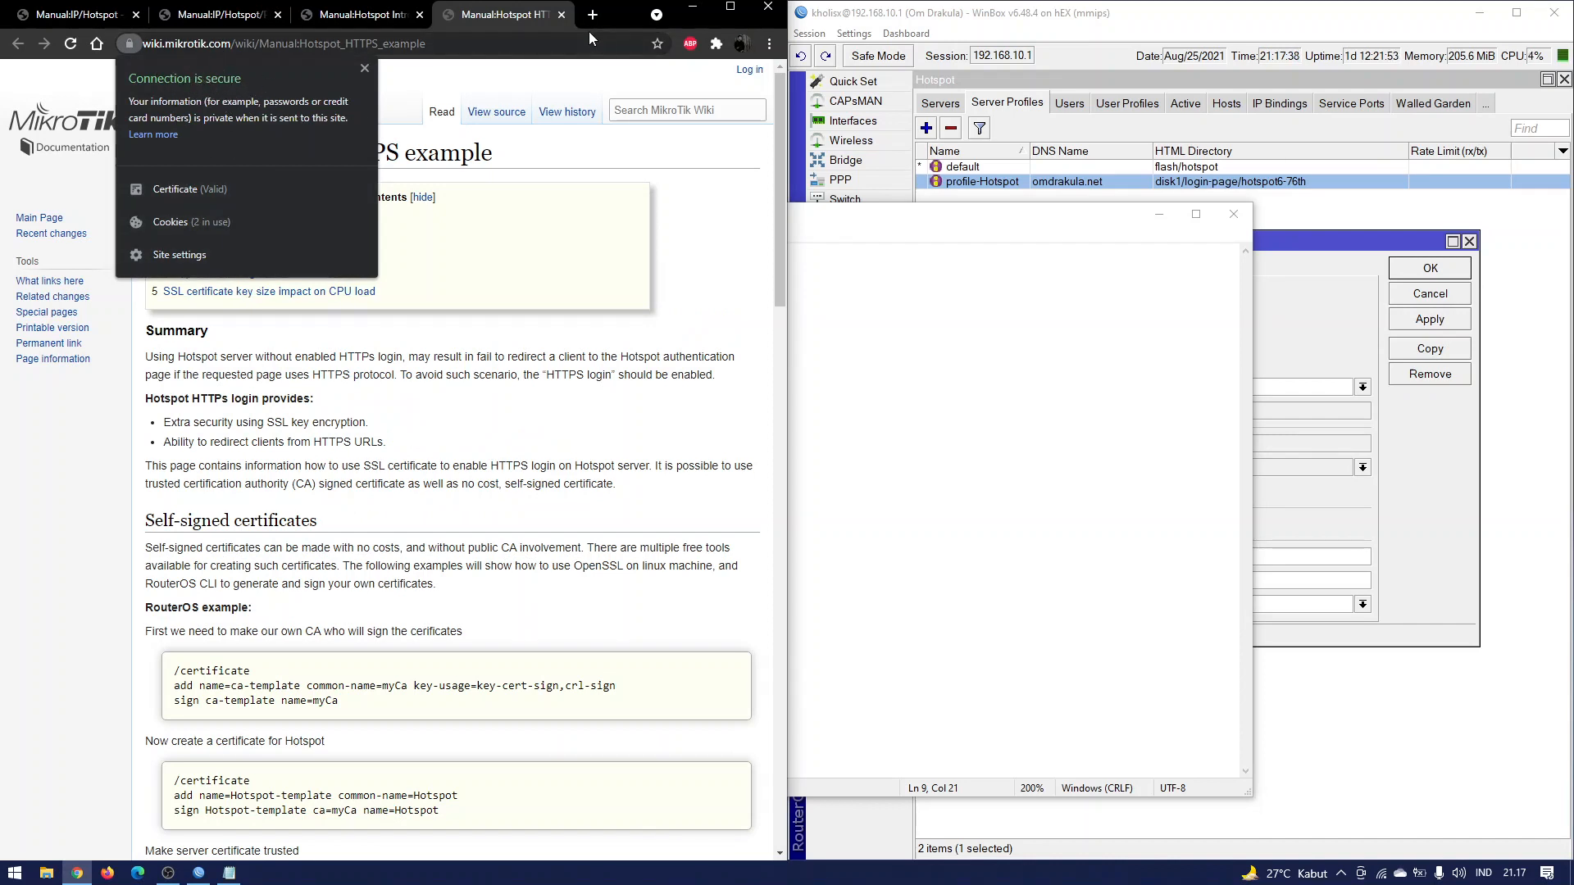
left_click(128, 42)
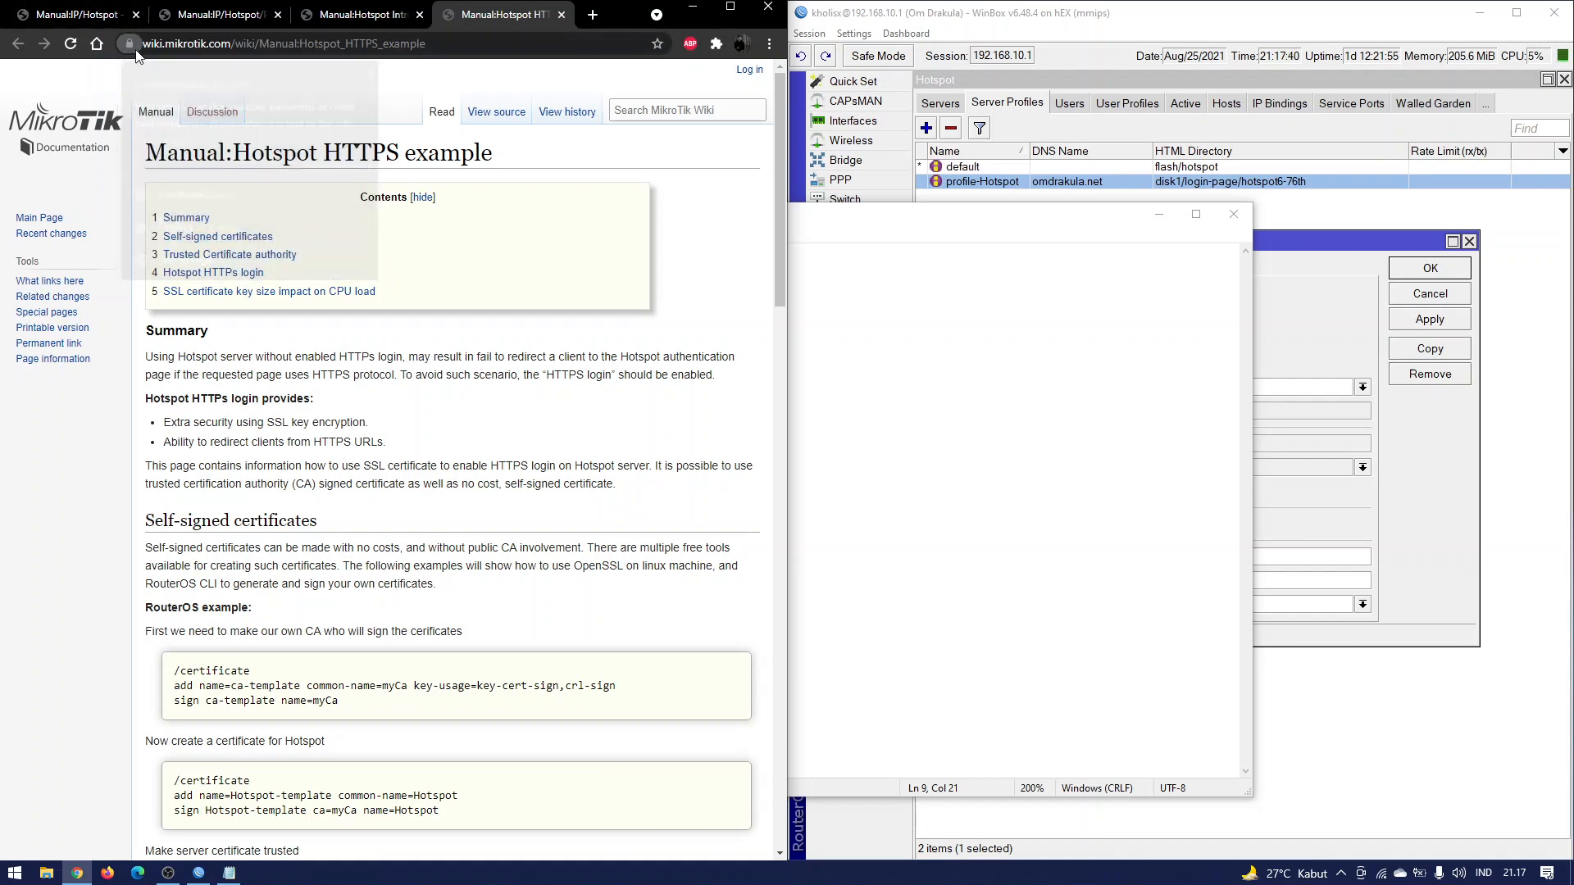
left_click(966, 457)
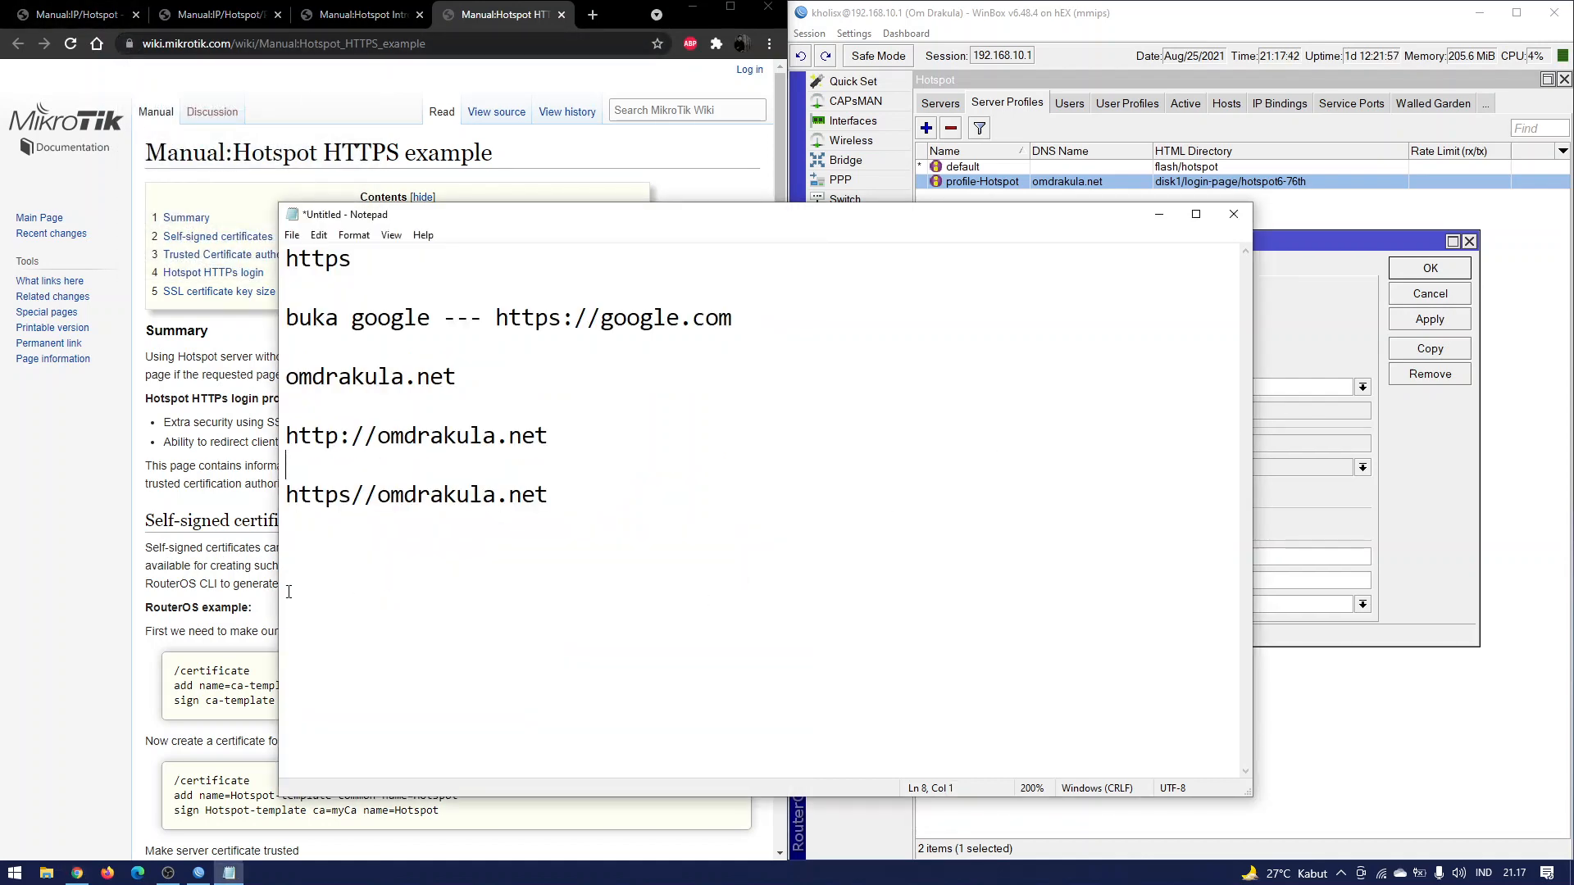
left_click(287, 592)
key("Return")
key("Return")
Show the server profile's login settings and highlight the trial login method's description in the Hotspot Profile manual page.
left_click(1283, 271)
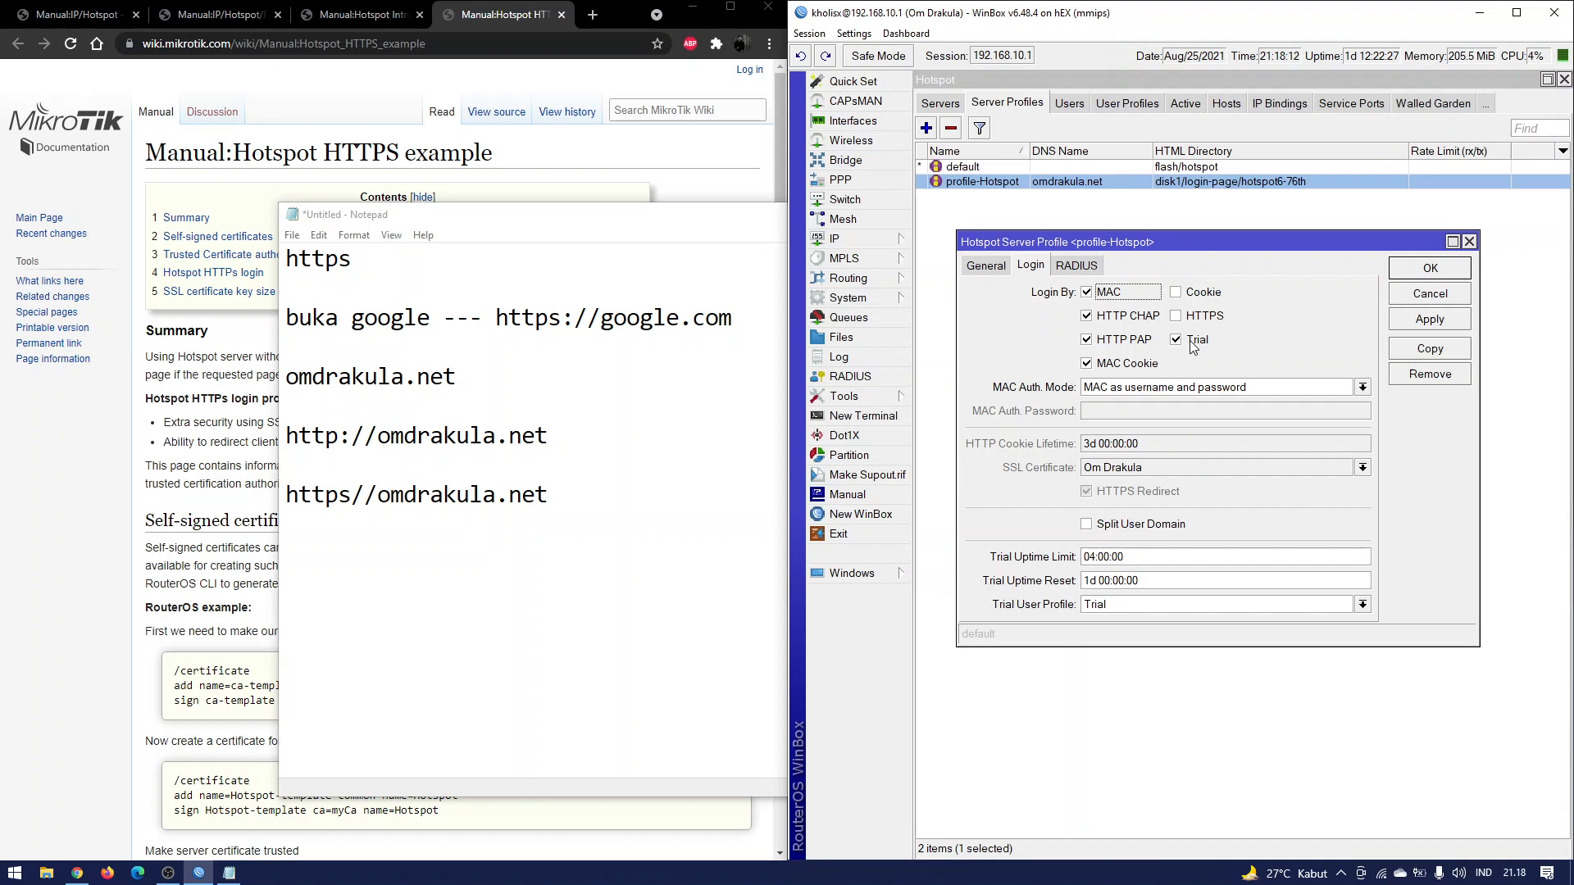
left_click(76, 14)
left_click(217, 14)
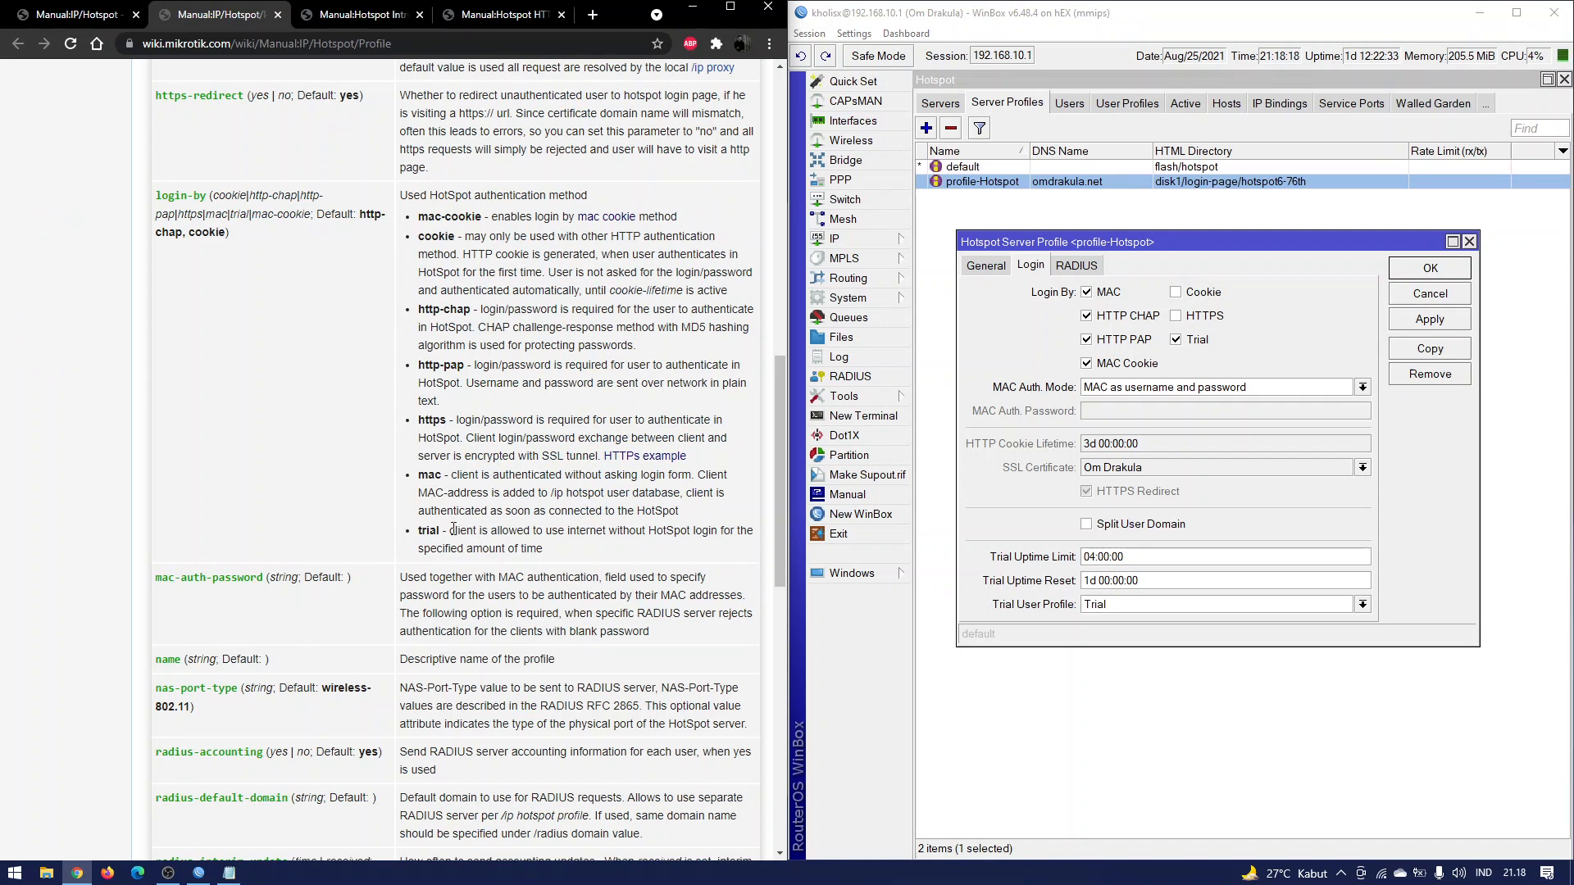
scroll(453, 528, "down", 2)
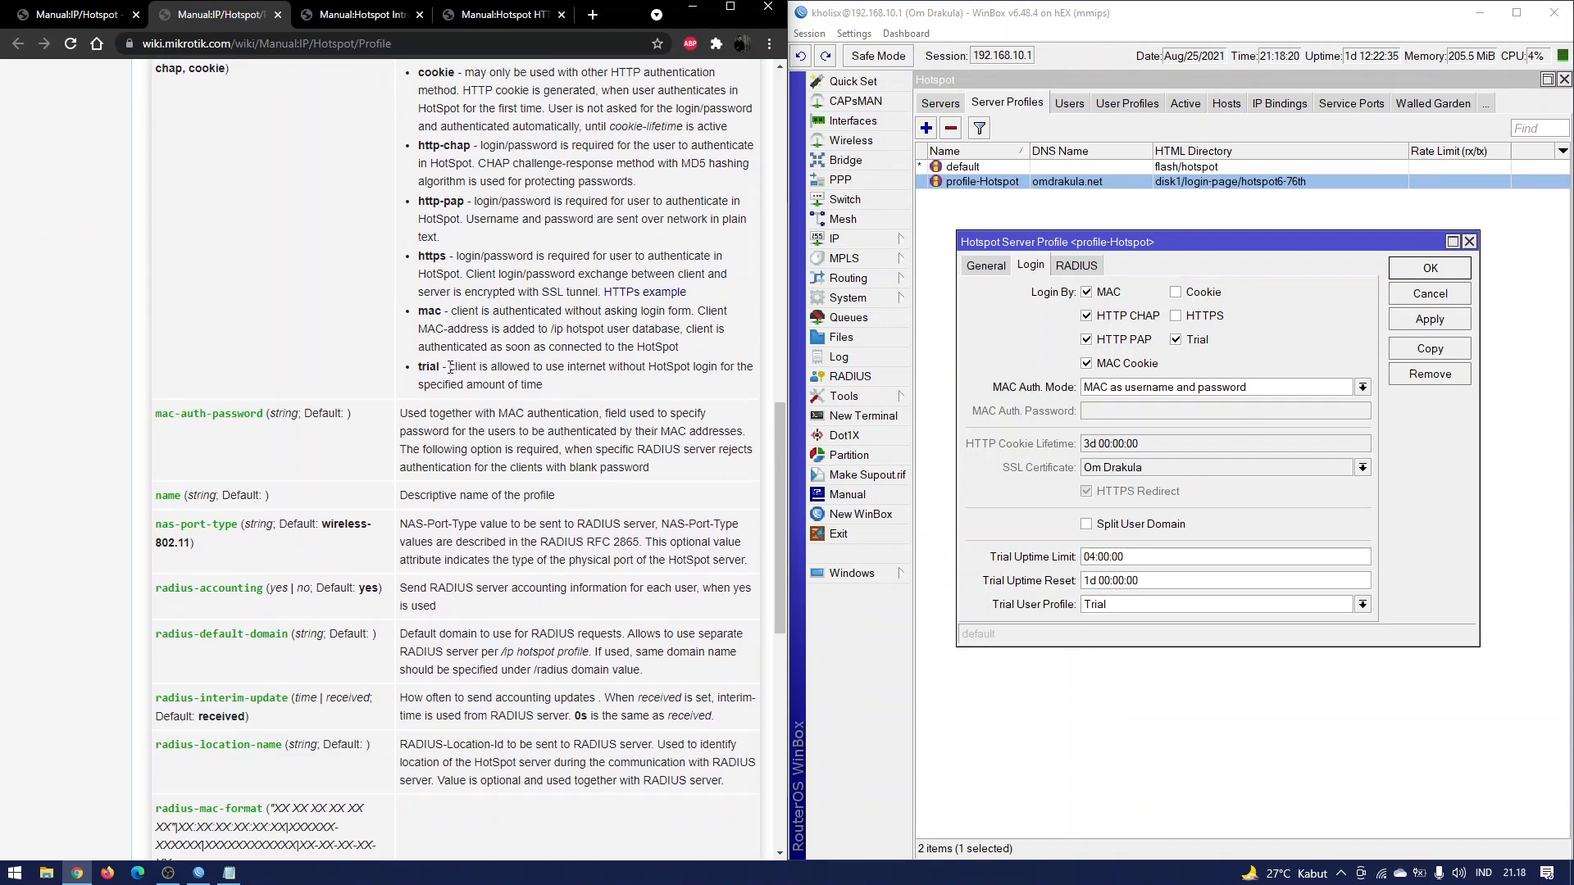
left_click_drag(450, 368, 725, 369)
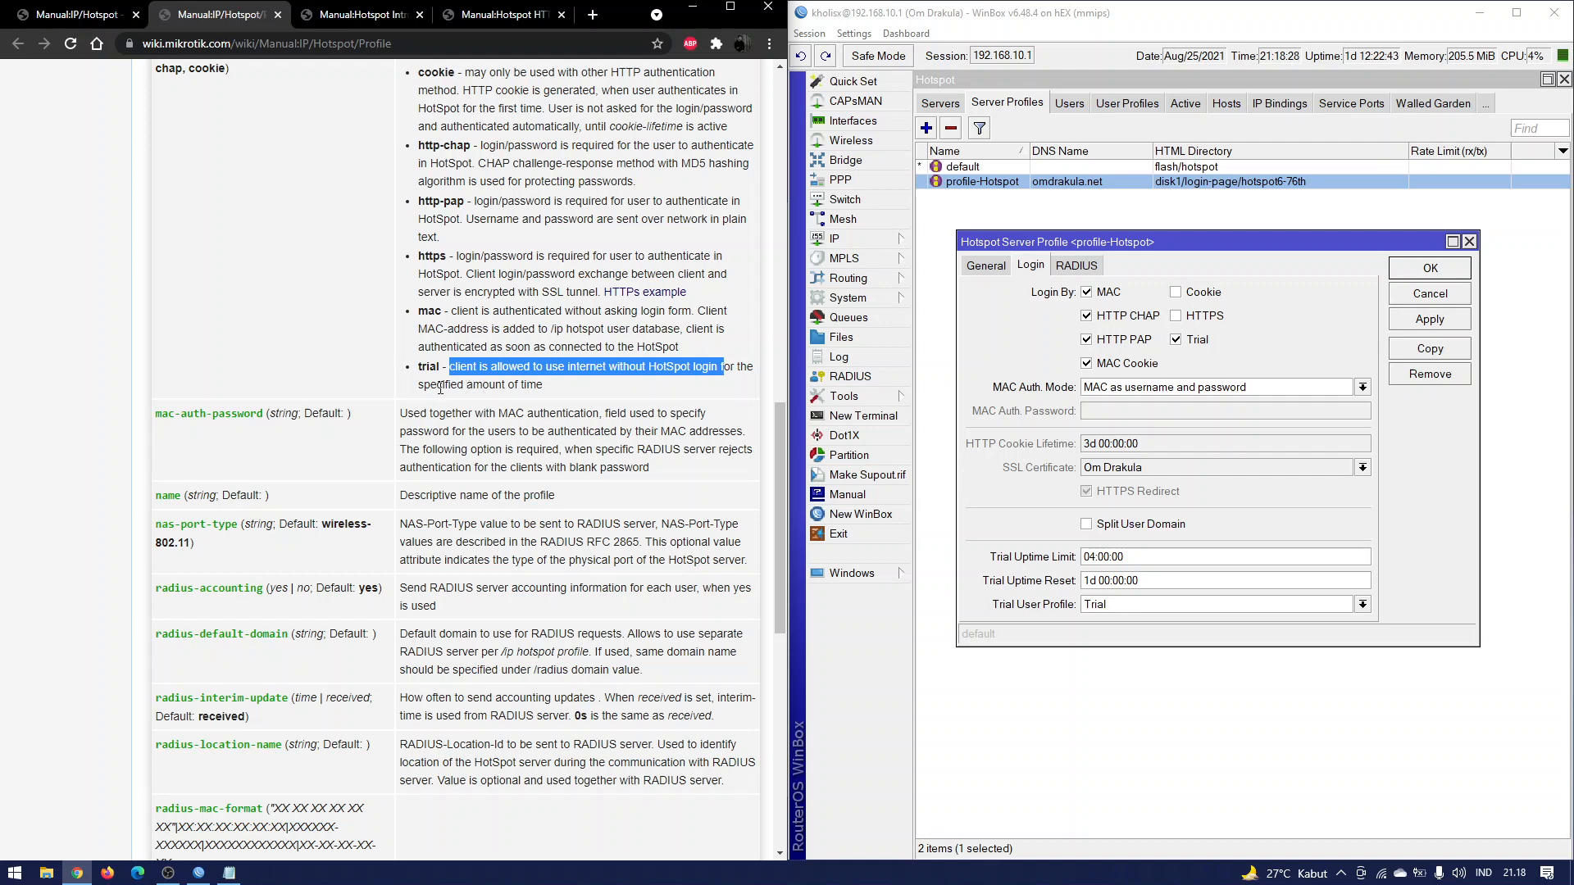
left_click(486, 387)
left_click_drag(544, 385, 420, 385)
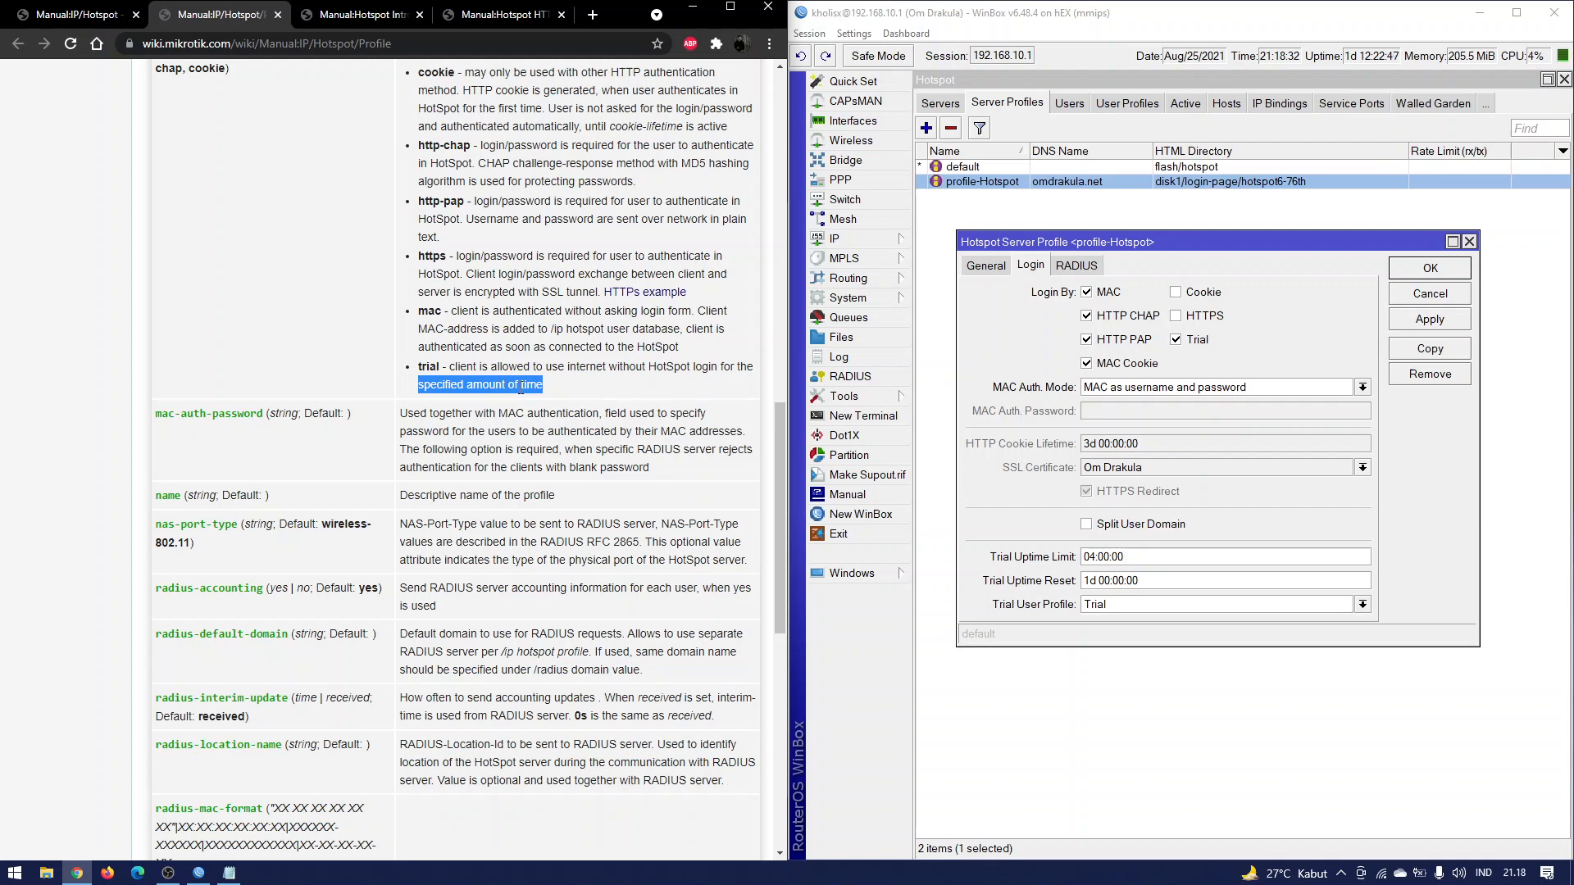
left_click(531, 371)
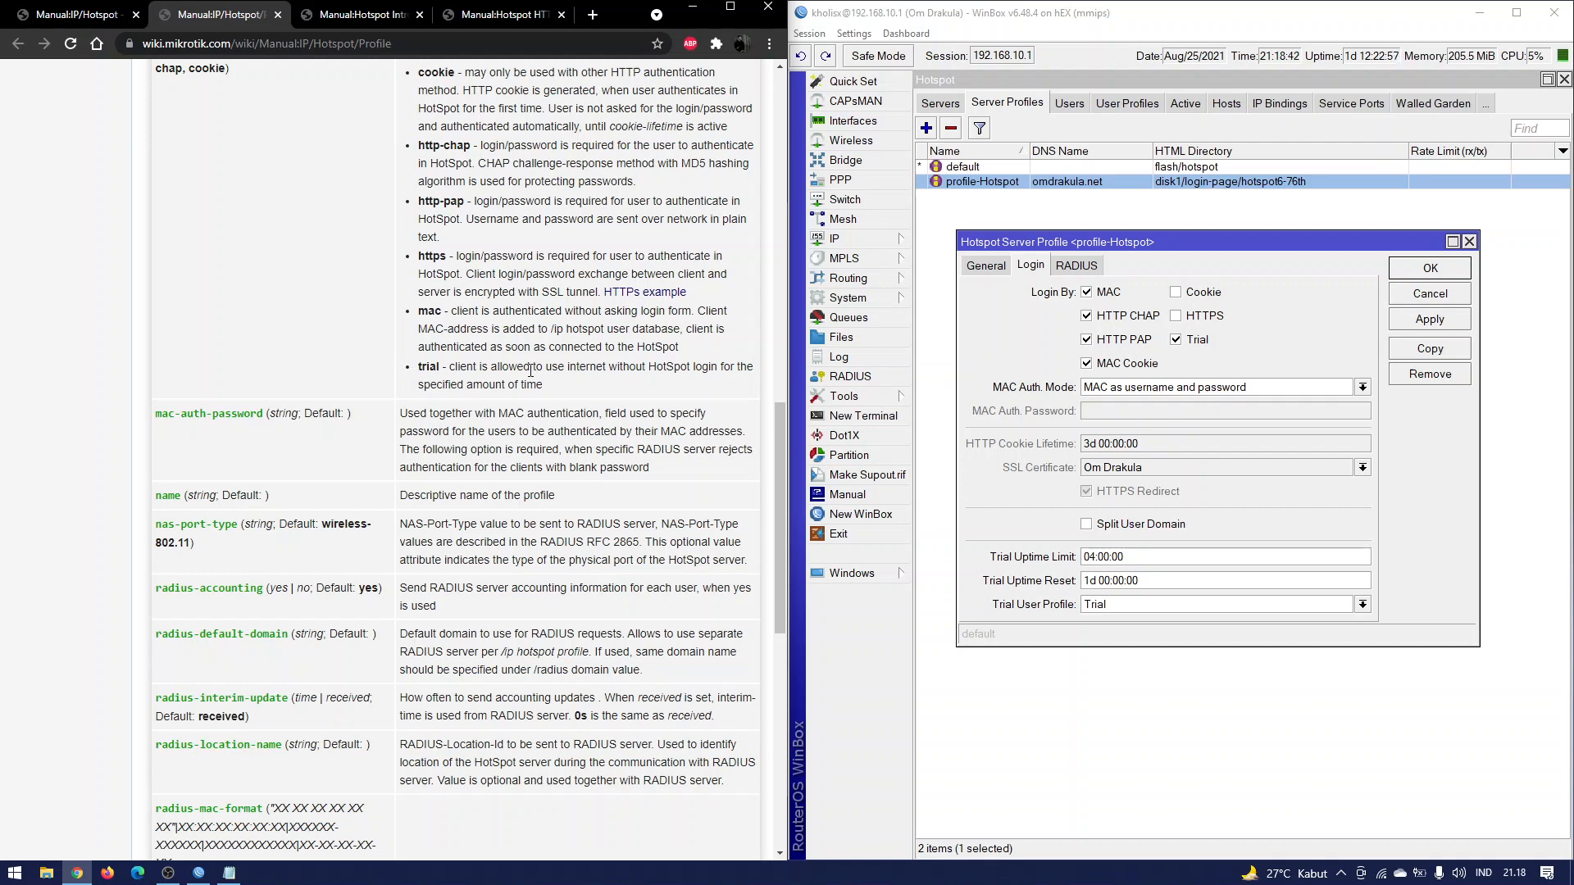
Point out the Trial Uptime Limit and Trial Uptime Reset fields in the Hotspot server profile.
left_click(1180, 557)
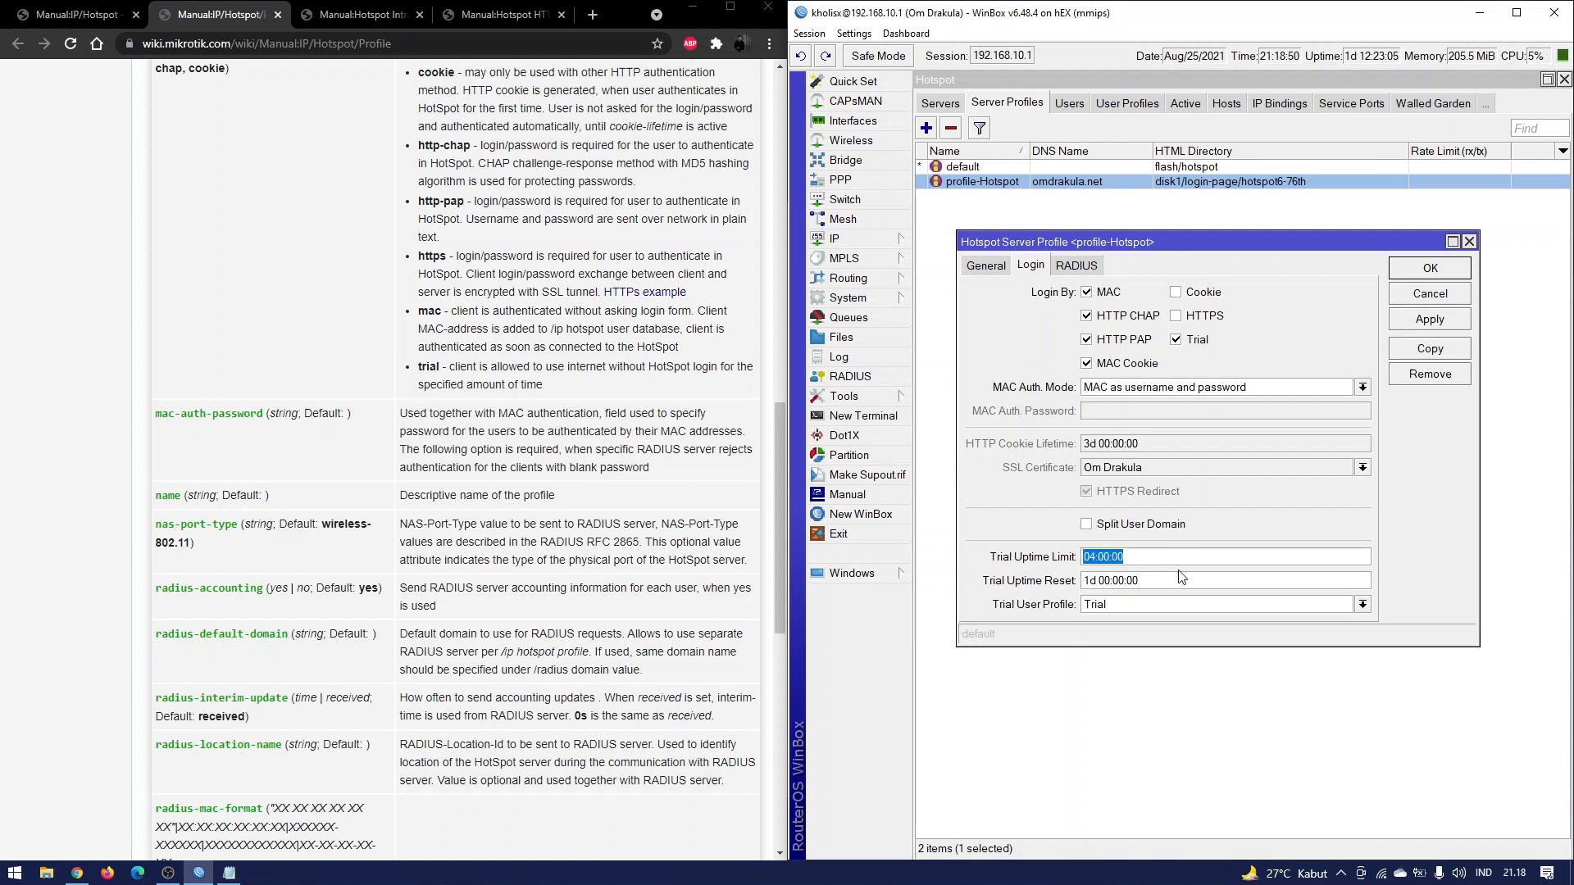
key("Tab")
left_click(1191, 580)
Inspect the Trial user profile, highlight its rx/tx rate limit, and close it without changes.
left_click(1116, 106)
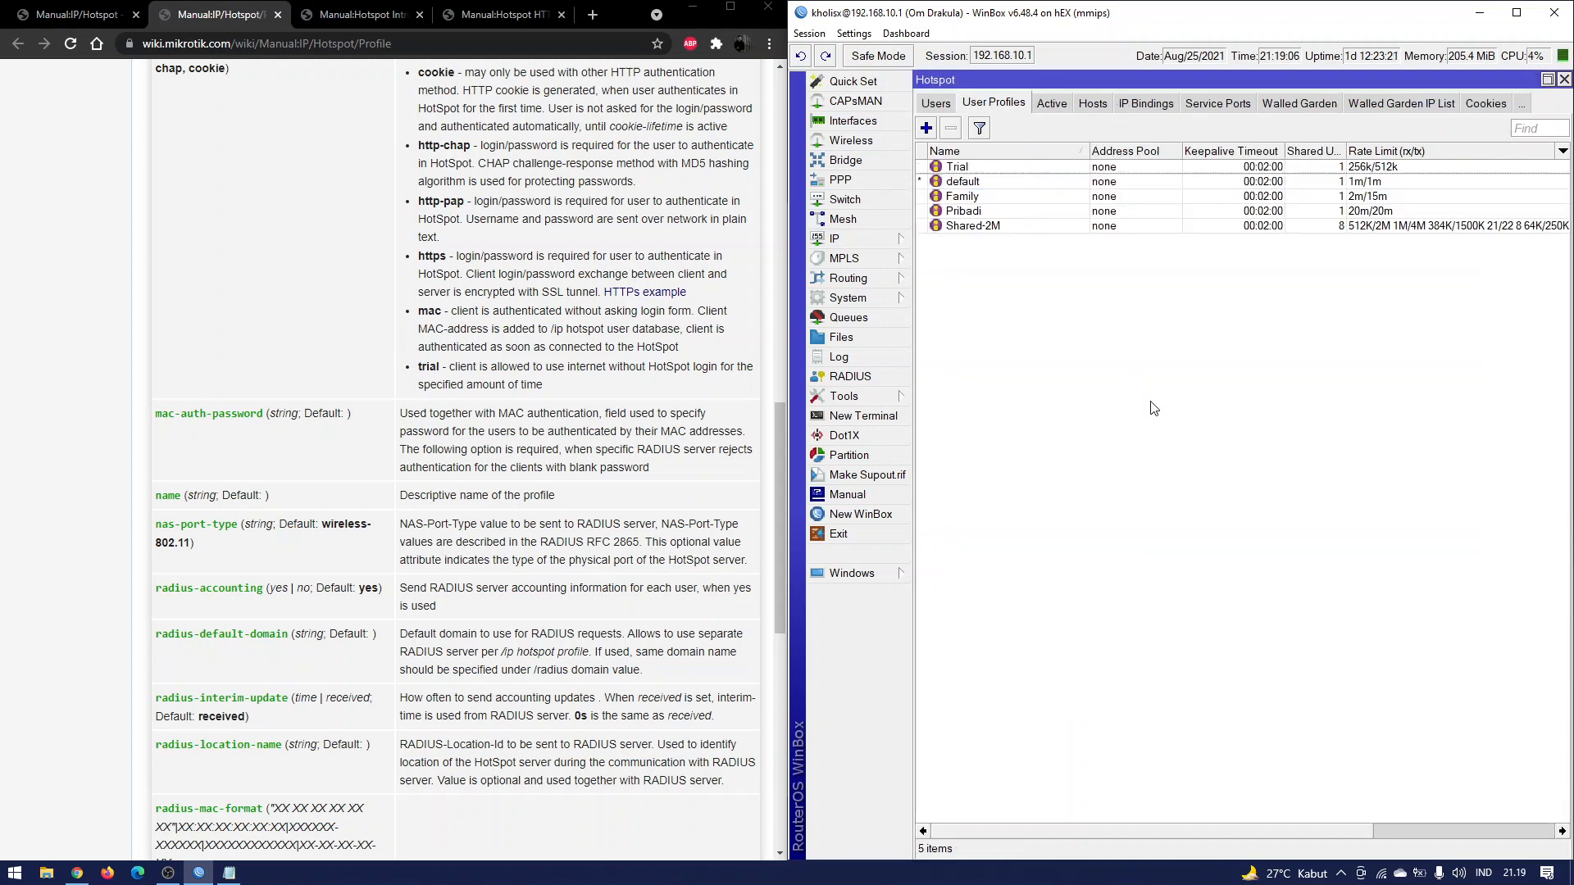
double_click(1021, 166)
left_click(1138, 324)
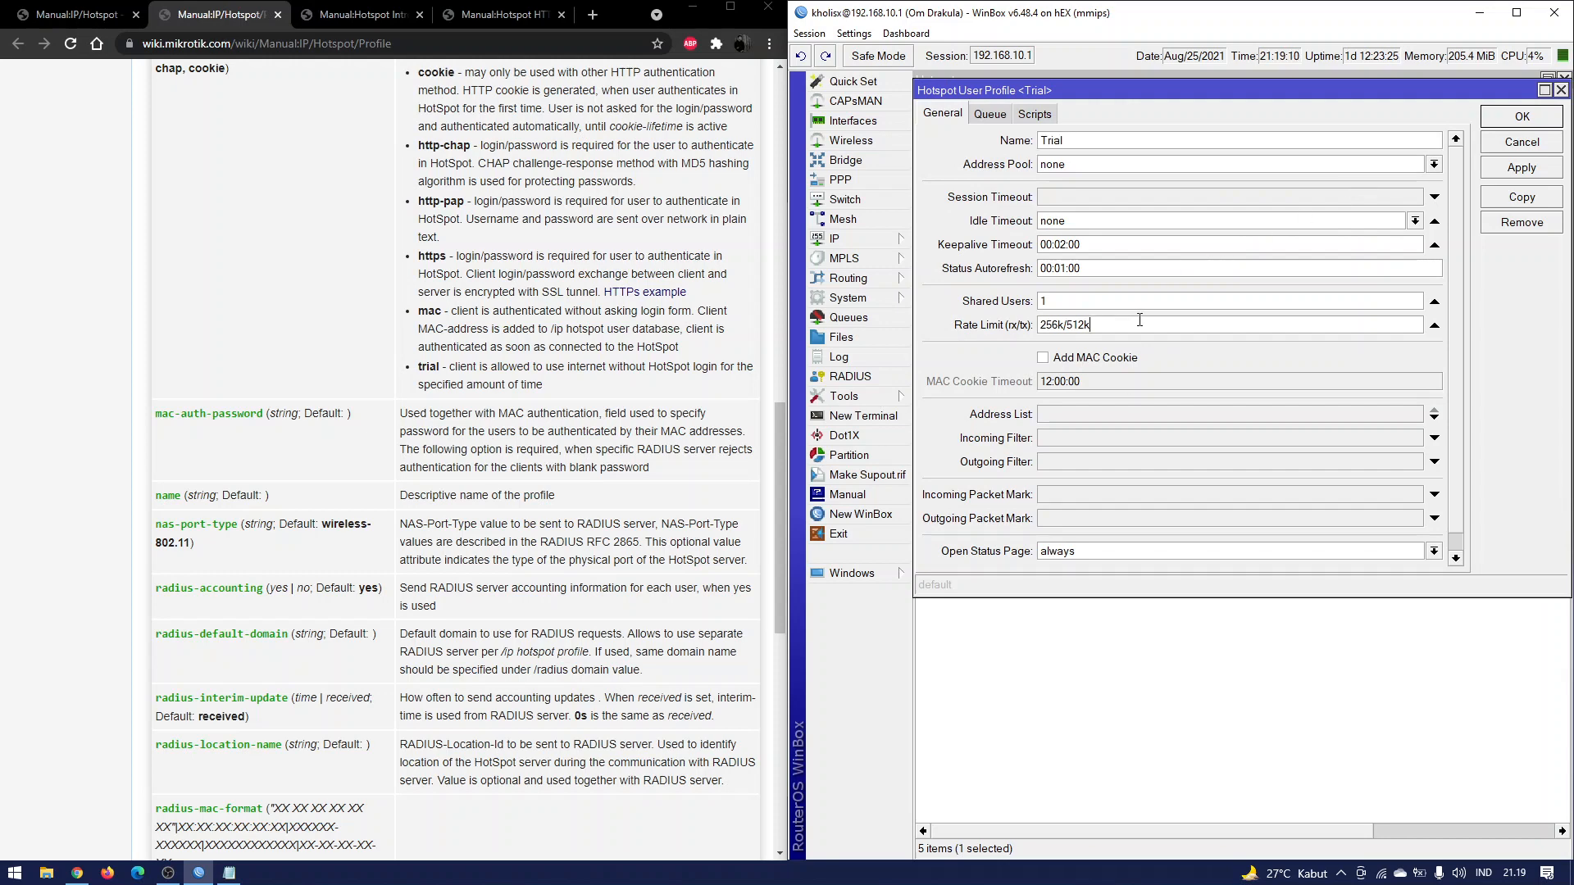
double_click(1137, 323)
left_click(1130, 327)
left_click_drag(1097, 325, 1040, 321)
left_click(1108, 323)
left_click(1559, 90)
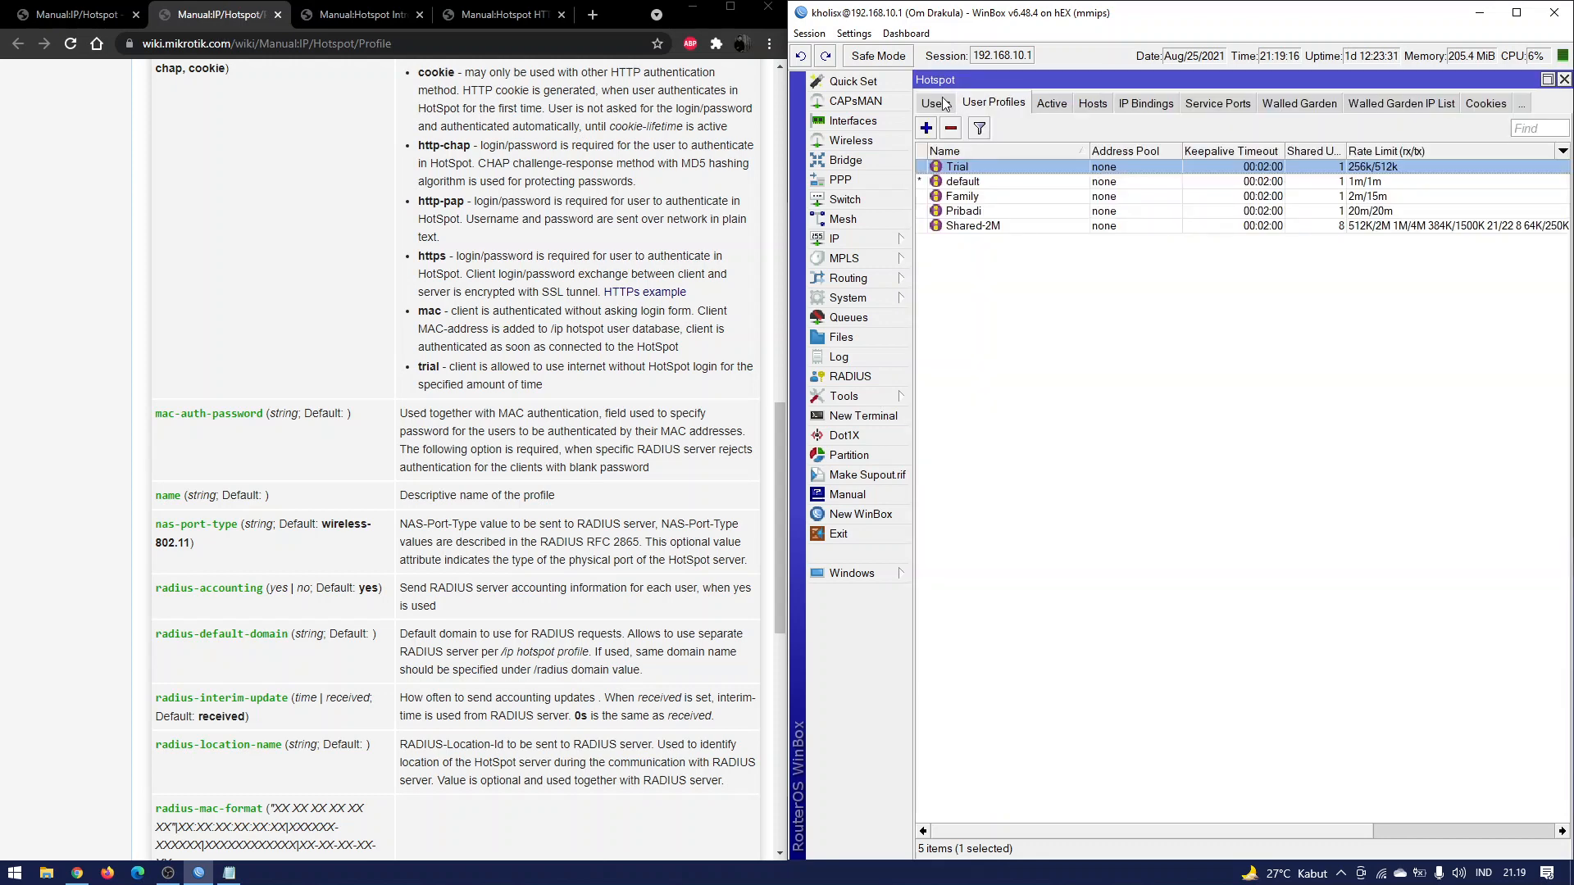
Reopen profile-Hotspot from the server profiles and highlight its Trial Uptime Limit and Trial Uptime Reset values.
left_click(971, 102)
double_click(1013, 182)
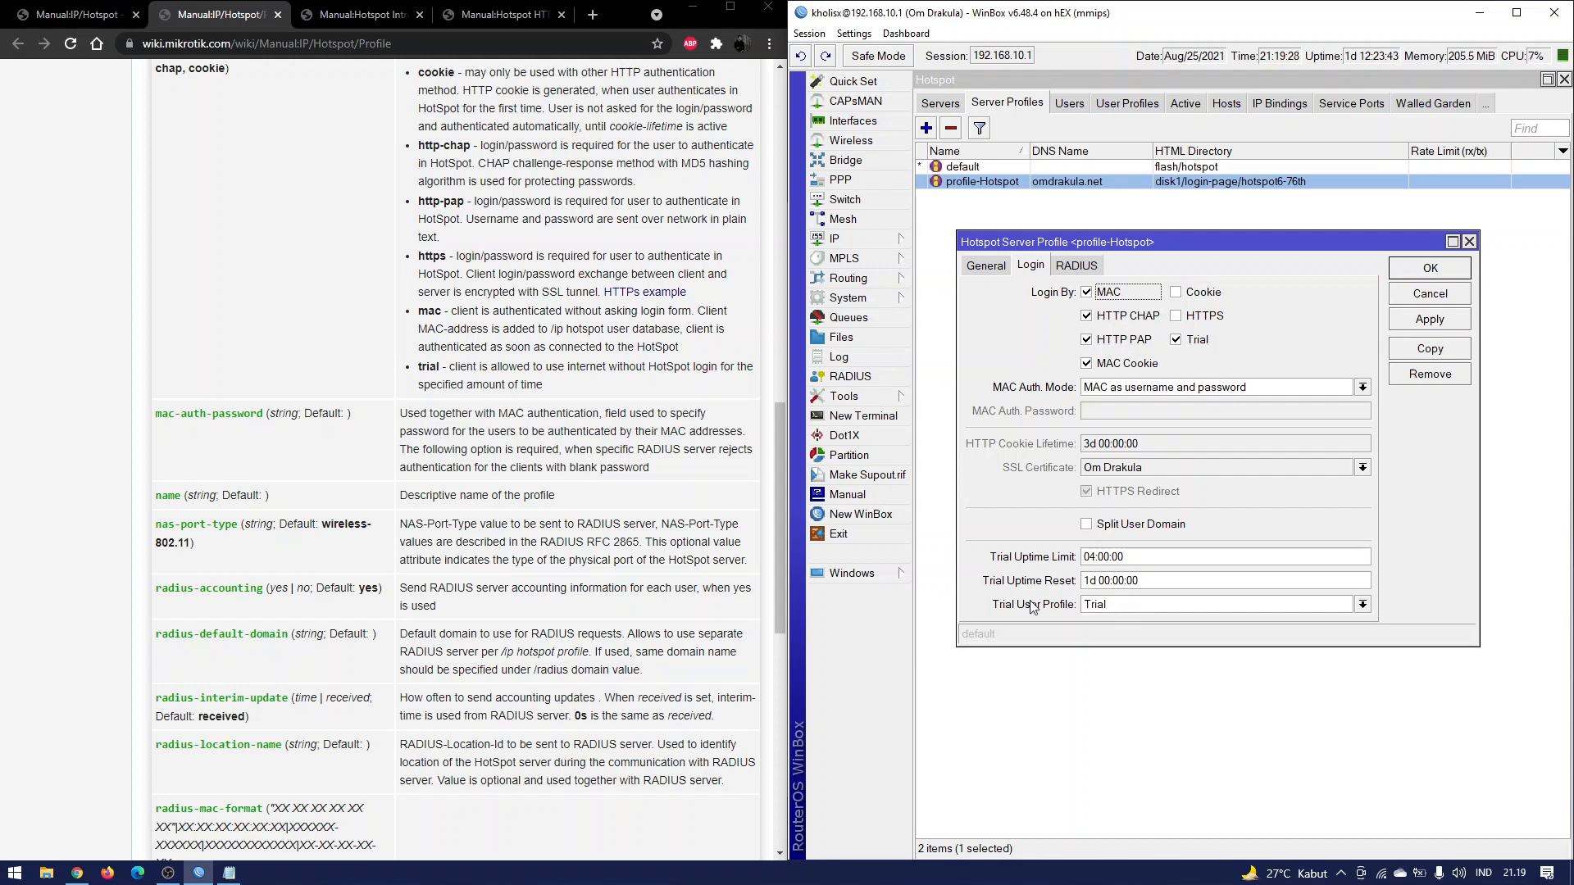
left_click_drag(1130, 556, 1080, 555)
left_click(1129, 557)
mouse_move(1127, 556)
left_mouse_down()
mouse_move(1080, 556)
mouse_move(1136, 559)
left_mouse_up()
left_click_drag(1142, 581, 999, 588)
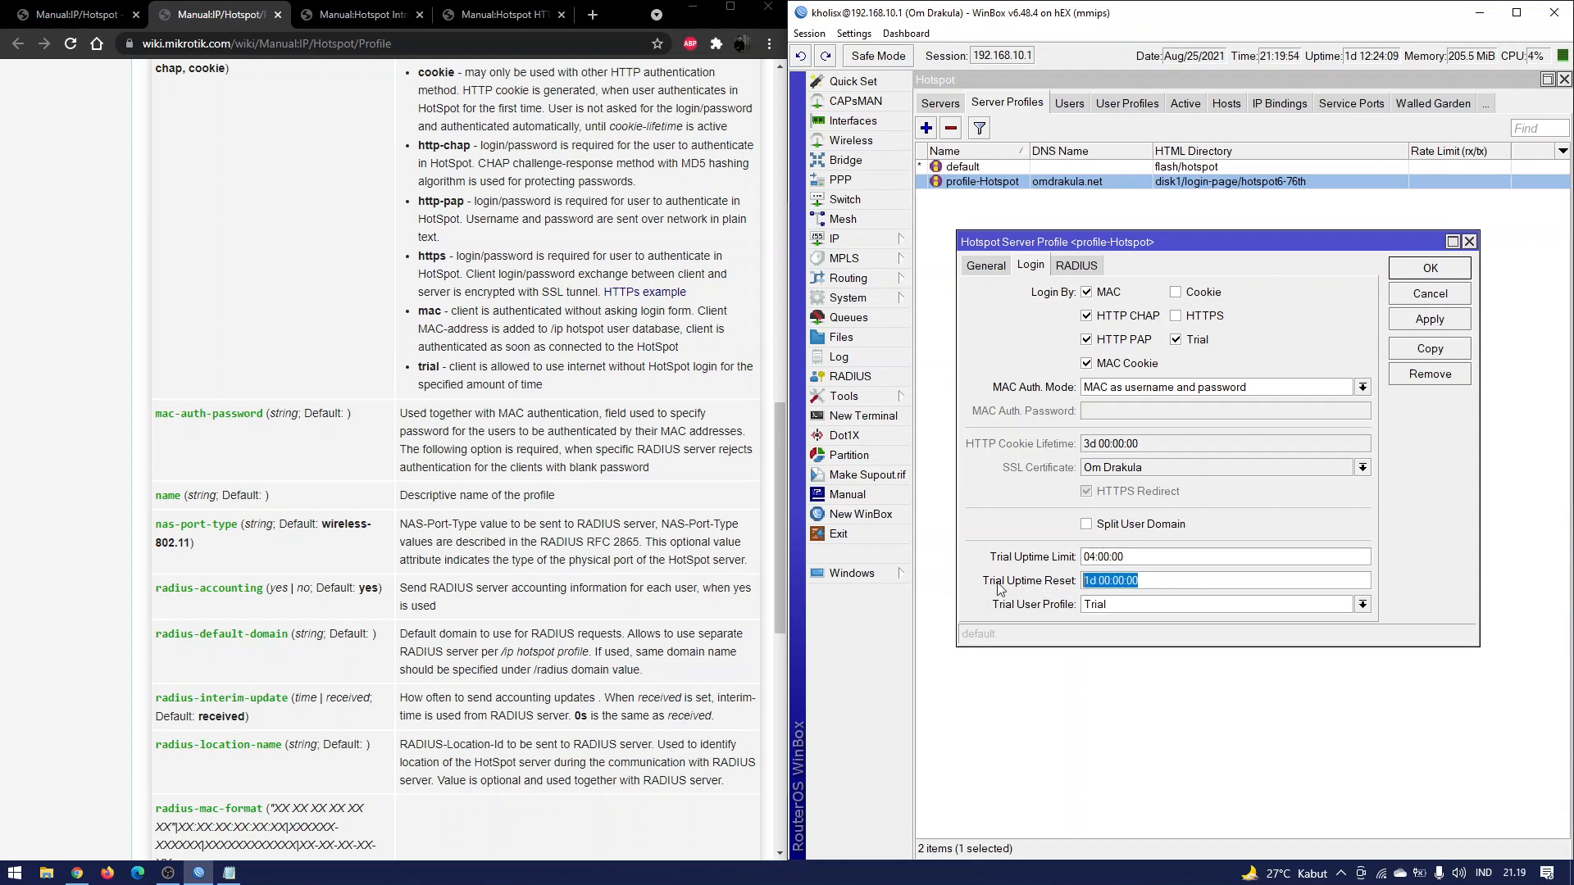
left_click(1148, 580)
Replace all the Notepad text with "hapeku ---> login trial jam 20:52".
left_click(228, 873)
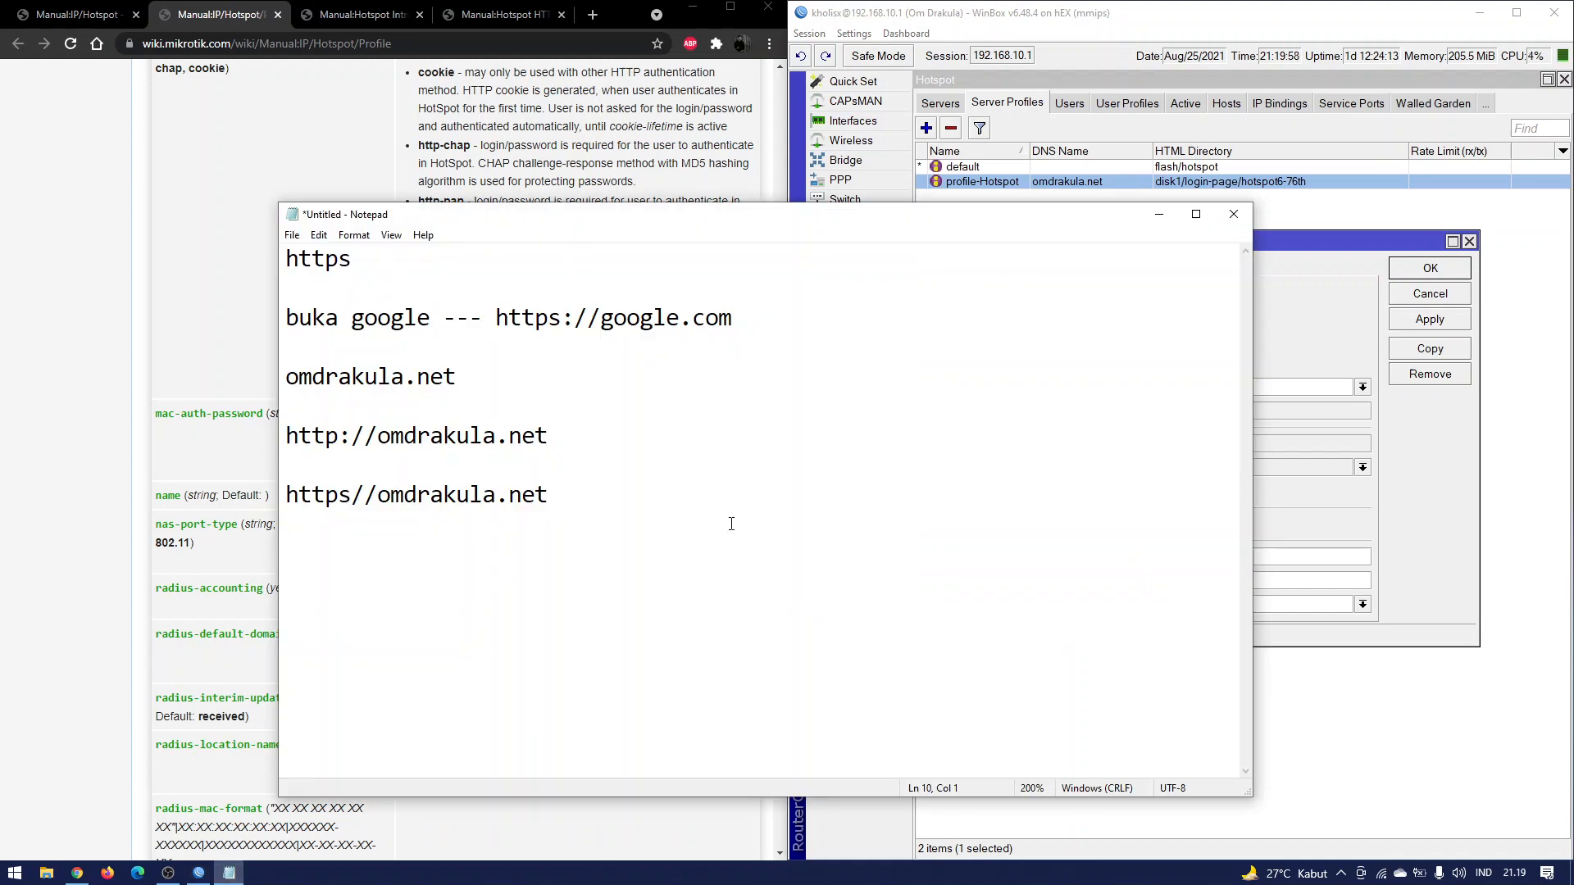
key("ctrl+a")
key("Delete")
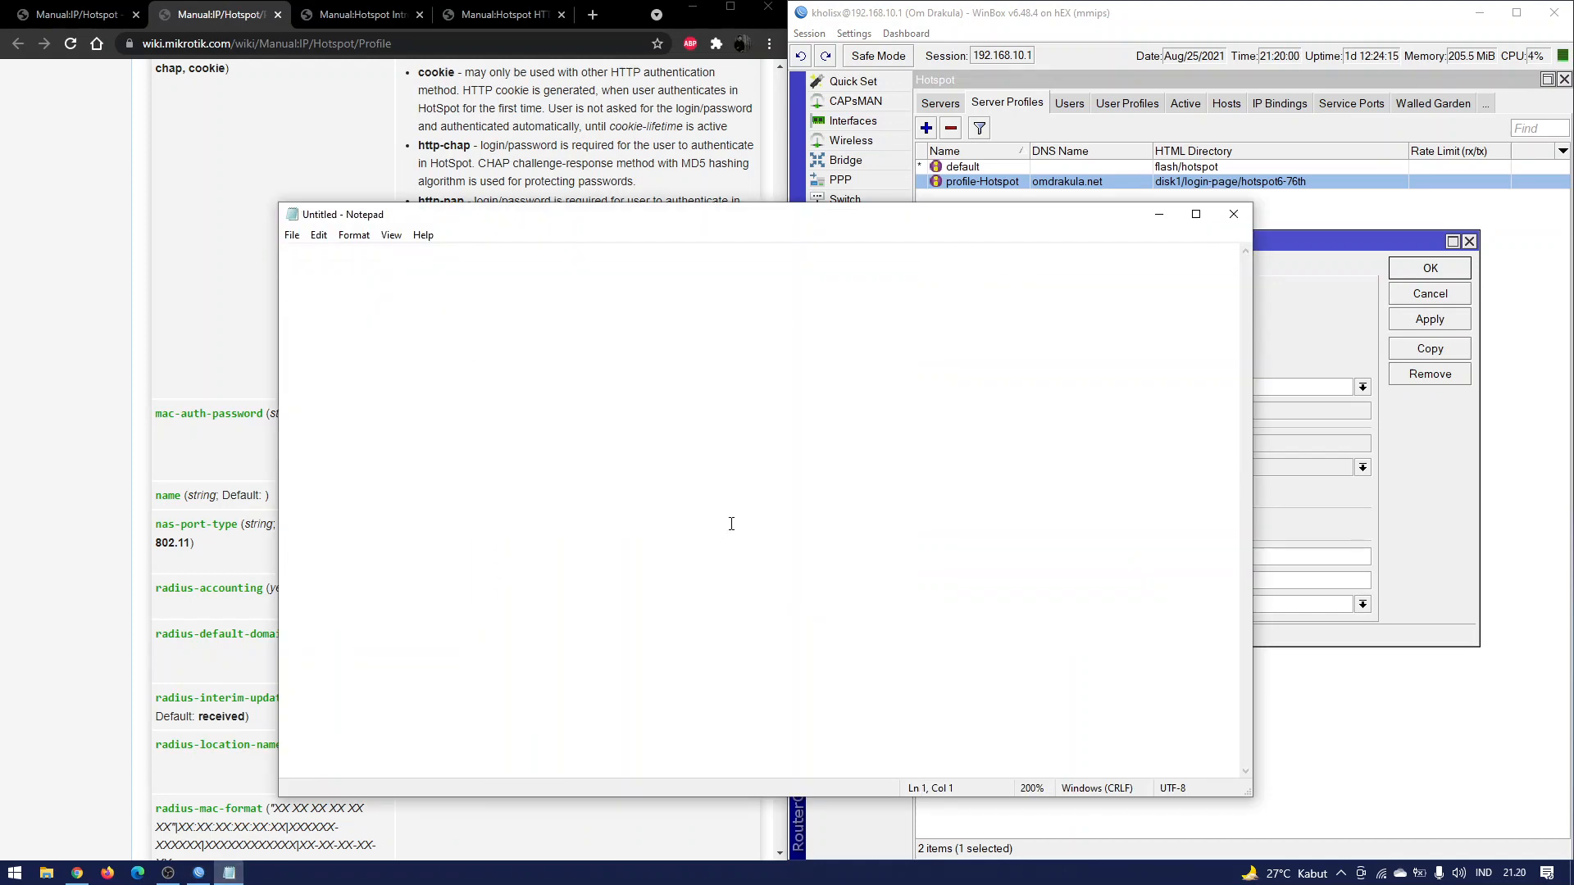
type("hapk")
key("BackSpace")
type("eku")
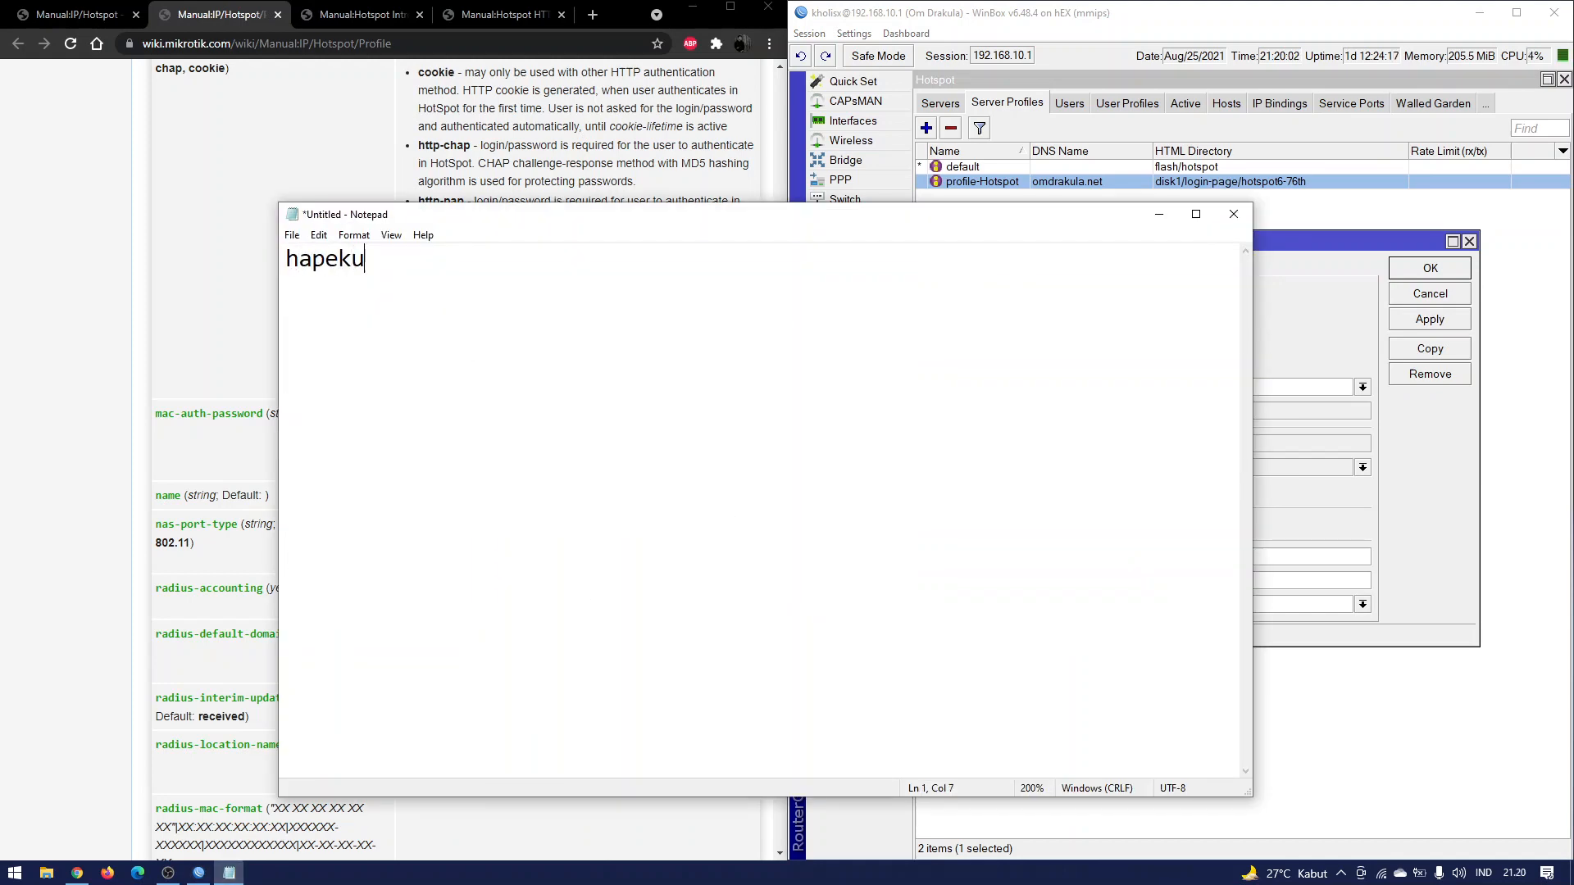
type(" ---> login trial jam ")
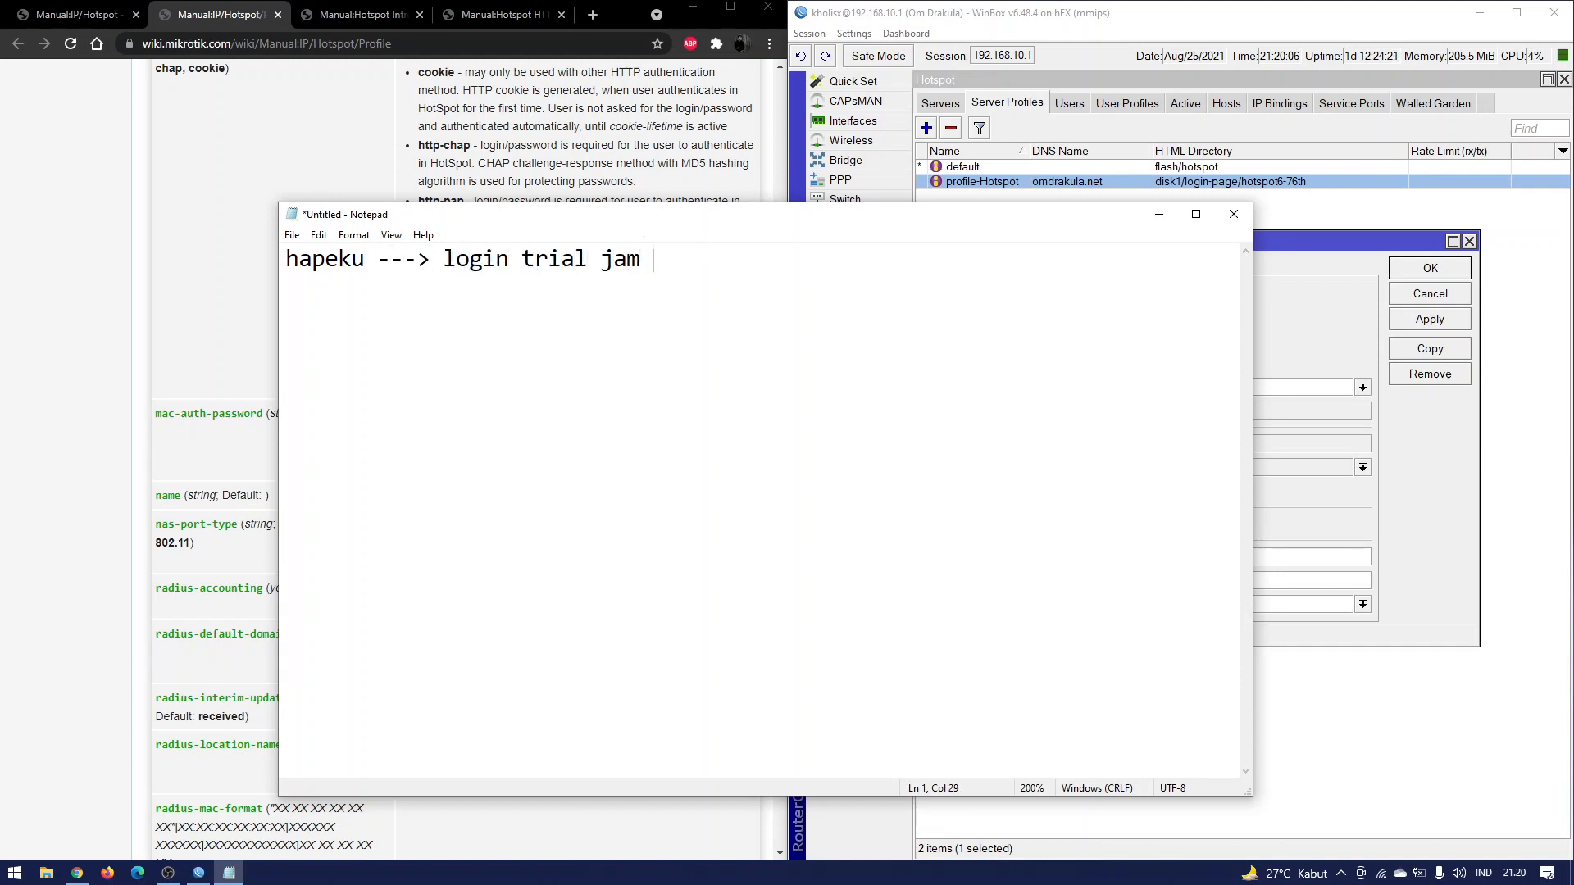
type("20:52")
key("Return")
key("Return")
Enlarge the Notepad text to 260% and move the window to uncover the Trial option in the server profile.
scroll(690, 406, "up", 6, "ctrl")
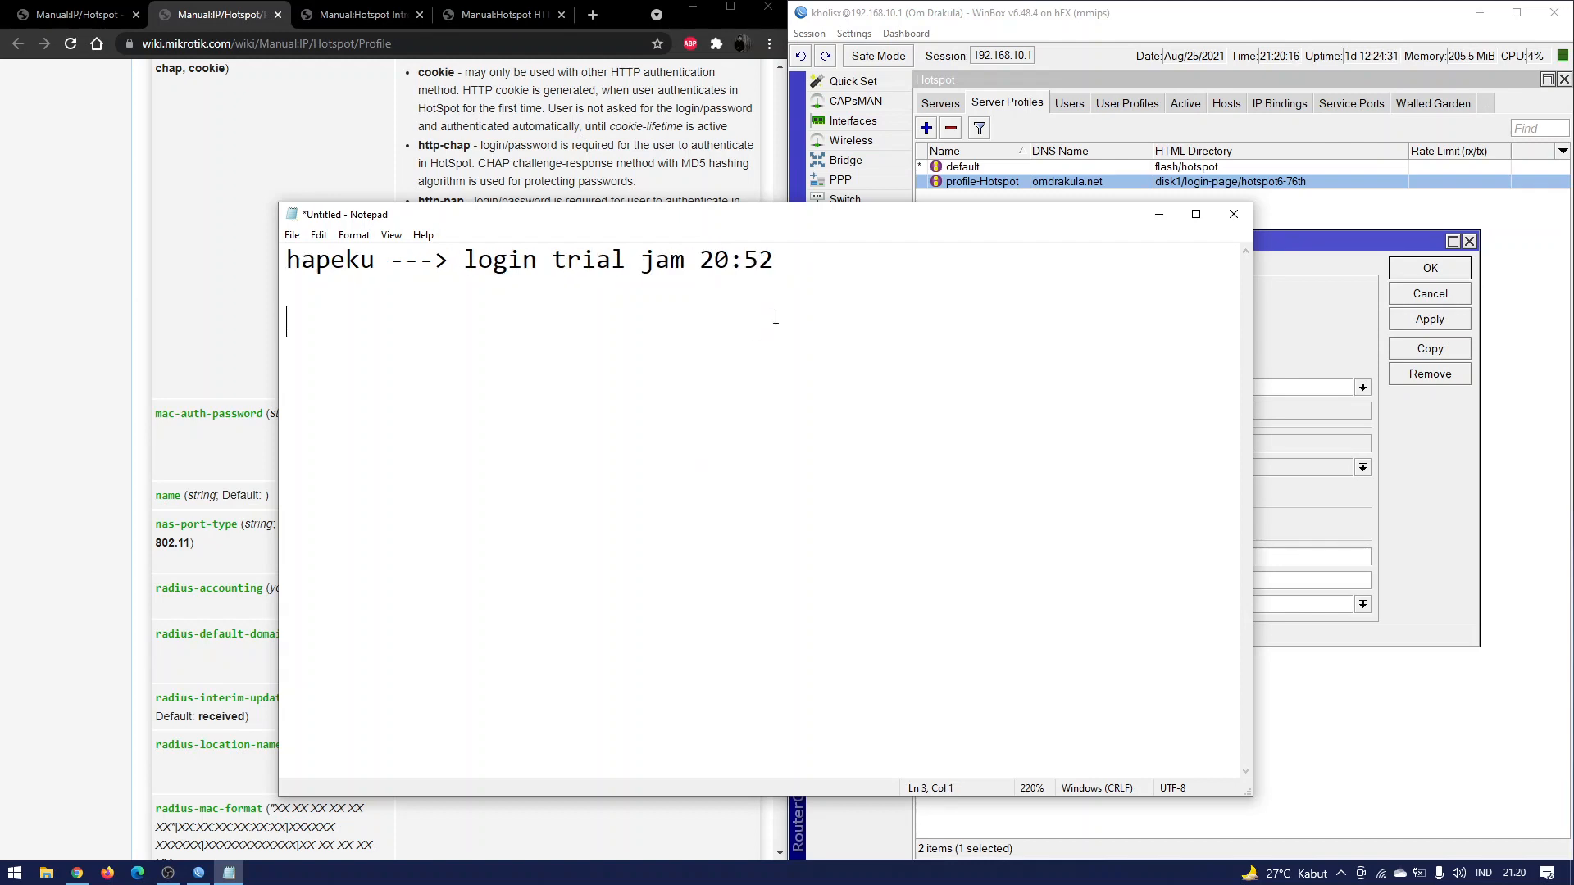
left_click_drag(770, 263, 857, 260)
left_click(864, 259)
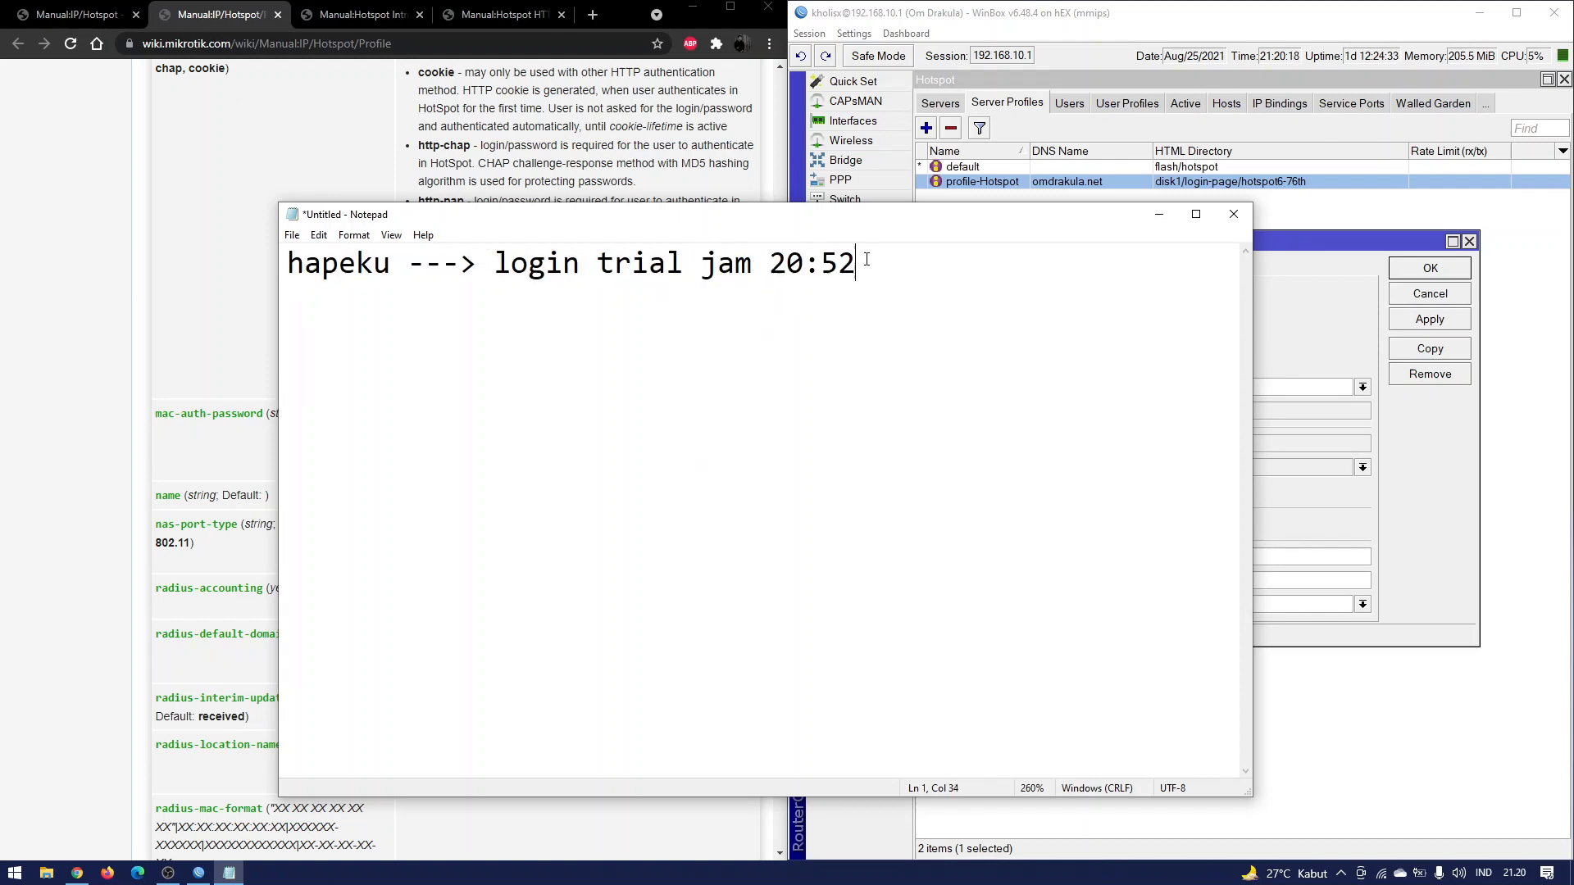
key("Return")
key("Return")
left_click_drag(875, 229, 753, 165)
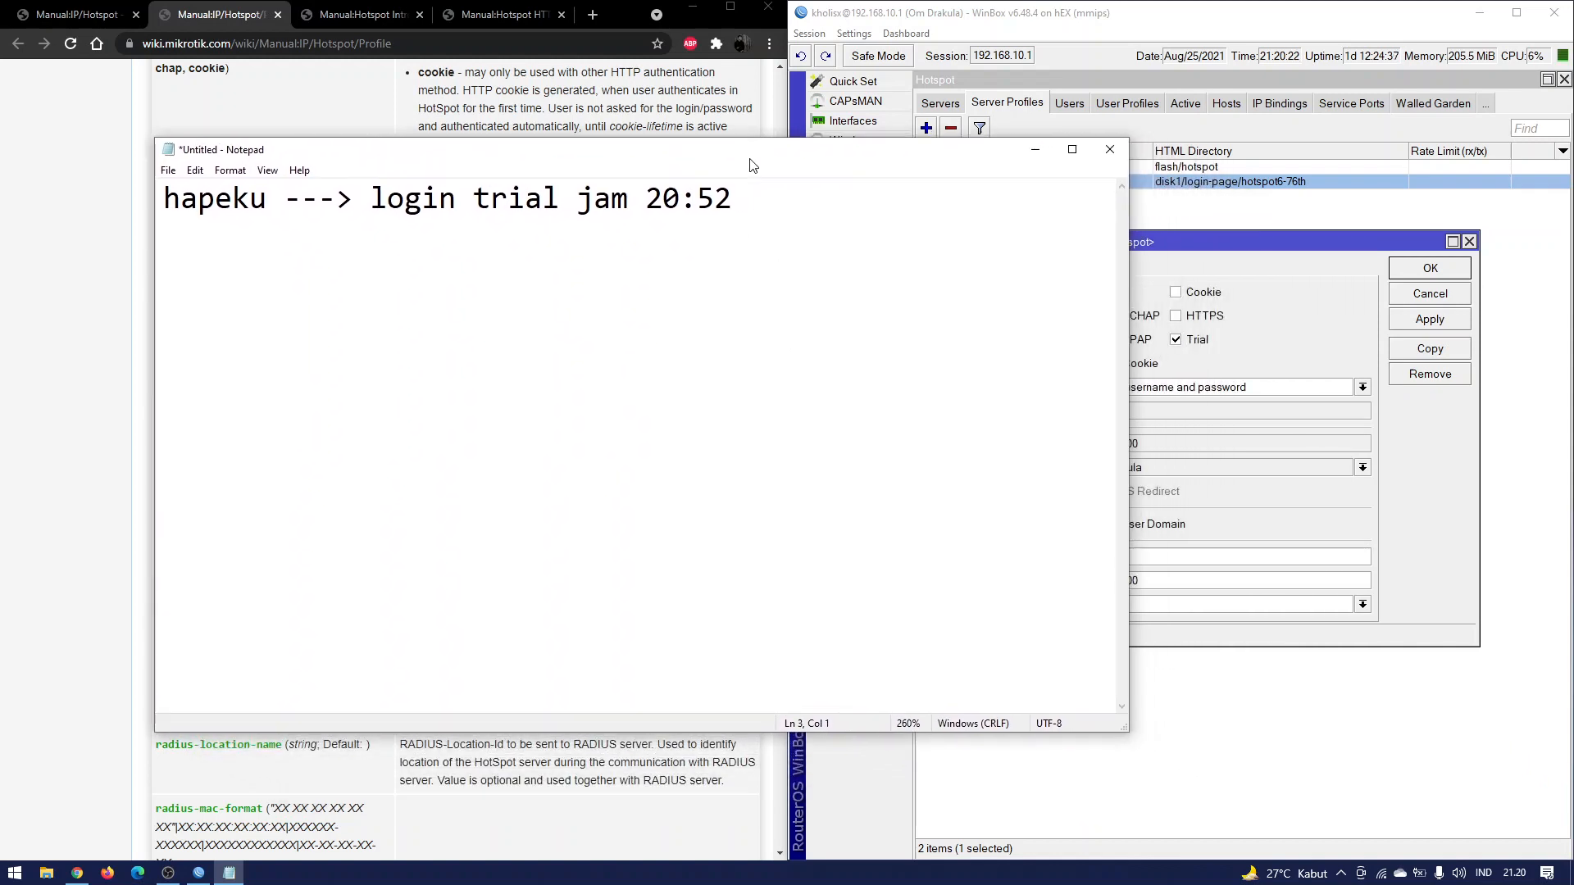
Bring the server profile dialog forward and highlight its Trial Uptime Reset value.
left_click(1155, 525)
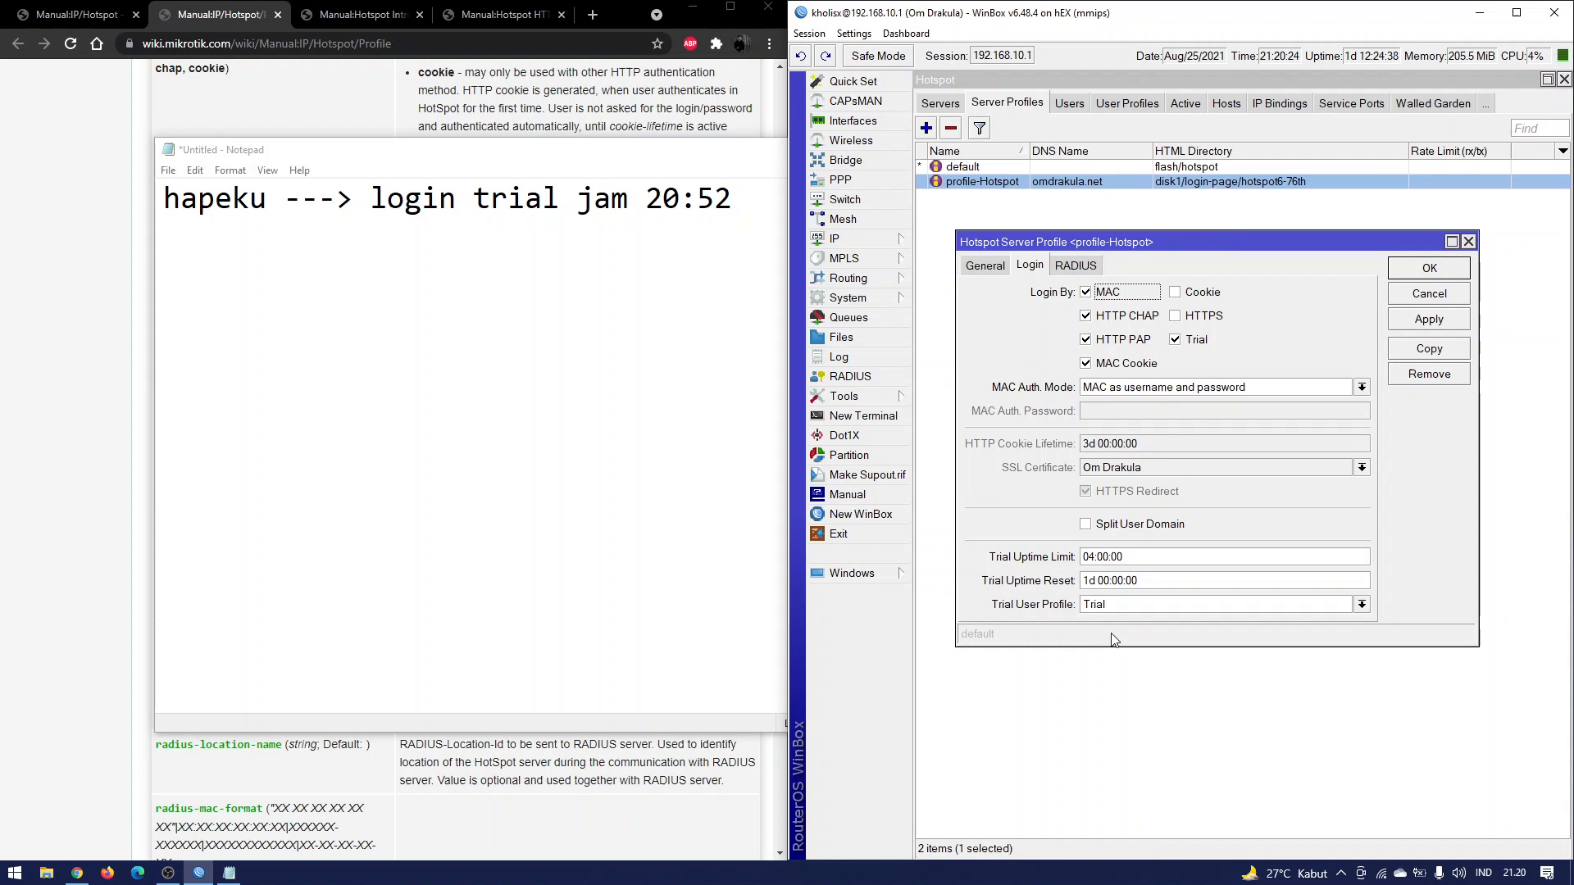
left_click_drag(1153, 583, 1075, 580)
left_click(1155, 582)
Add the line "reset ---> jam login + 24 jam" to the Notepad notes, one blank line below the login note.
left_click(748, 323)
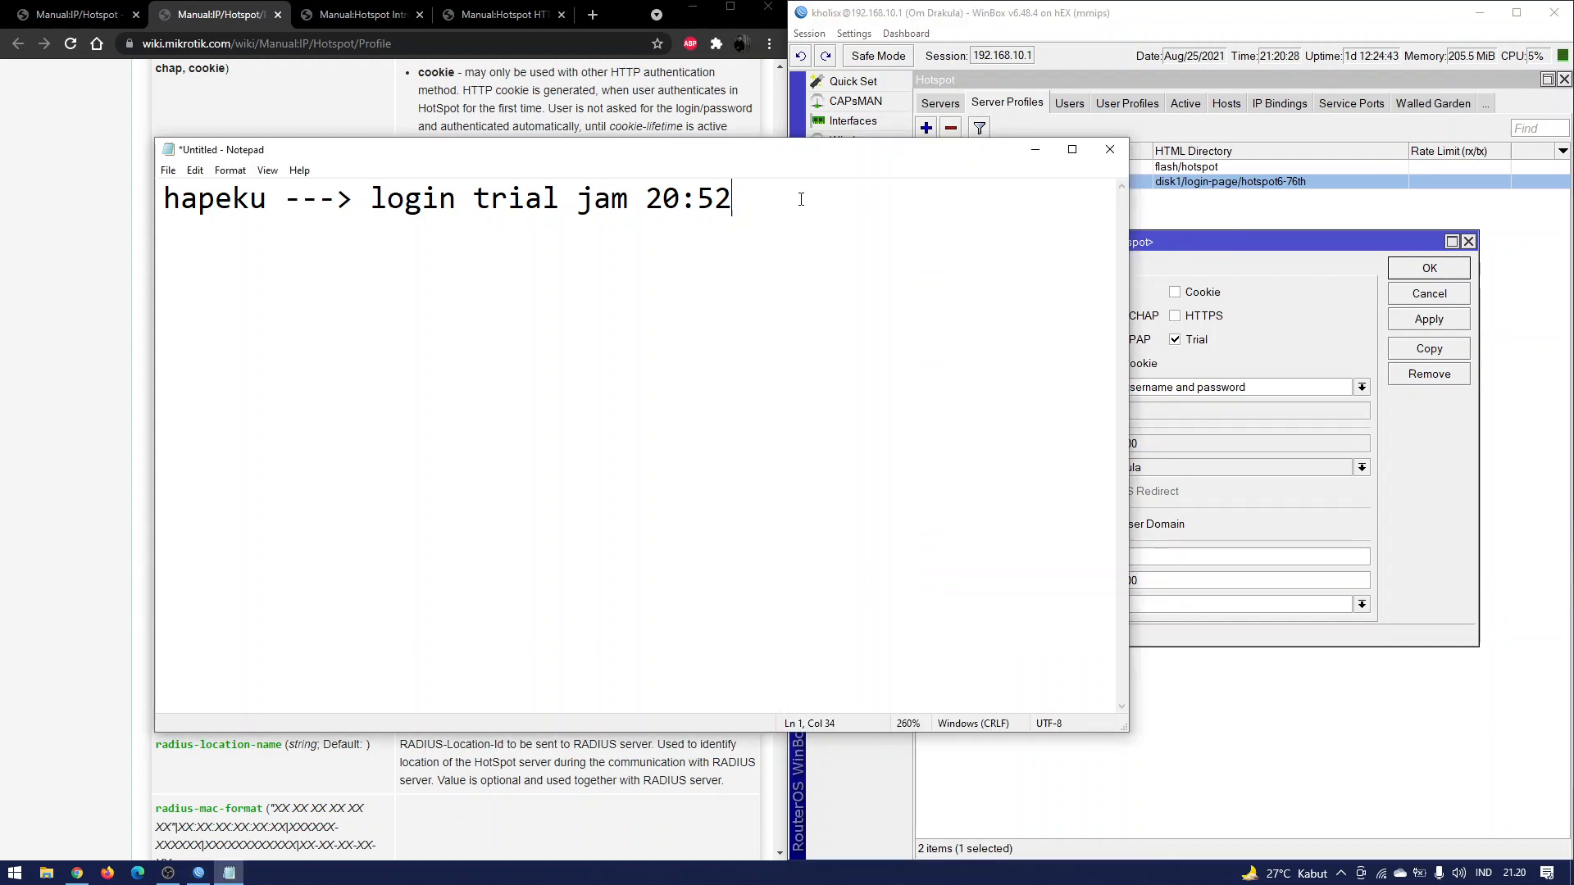
key("Return")
key("Return")
key("Return")
type("res=et")
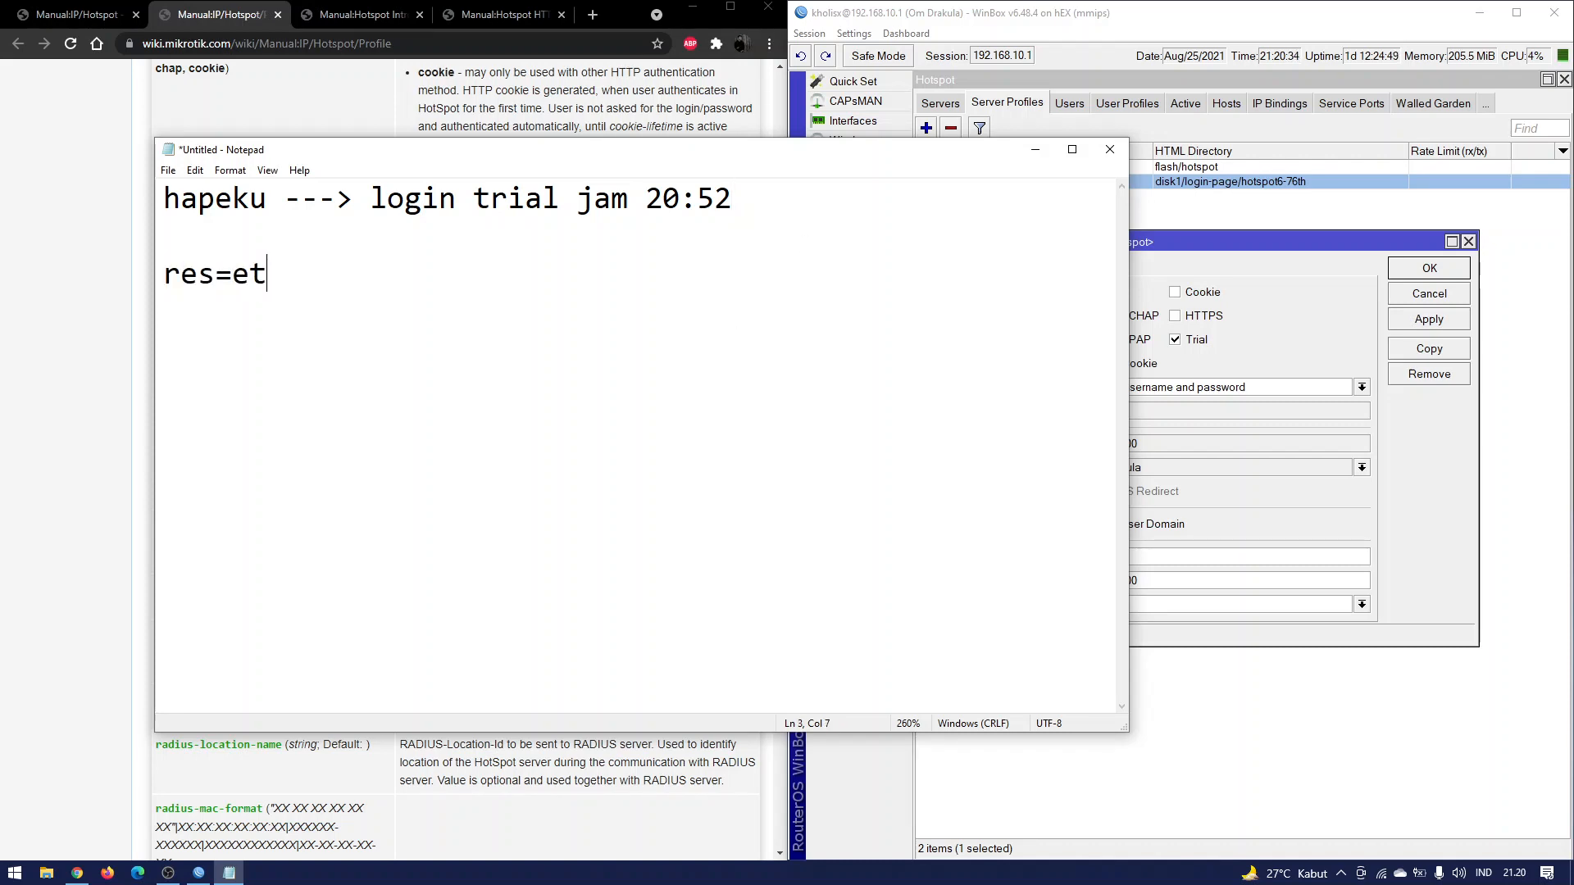
key("BackSpace")
key("BackSpace")
key("BackSpace")
type("et  ---> jam lo")
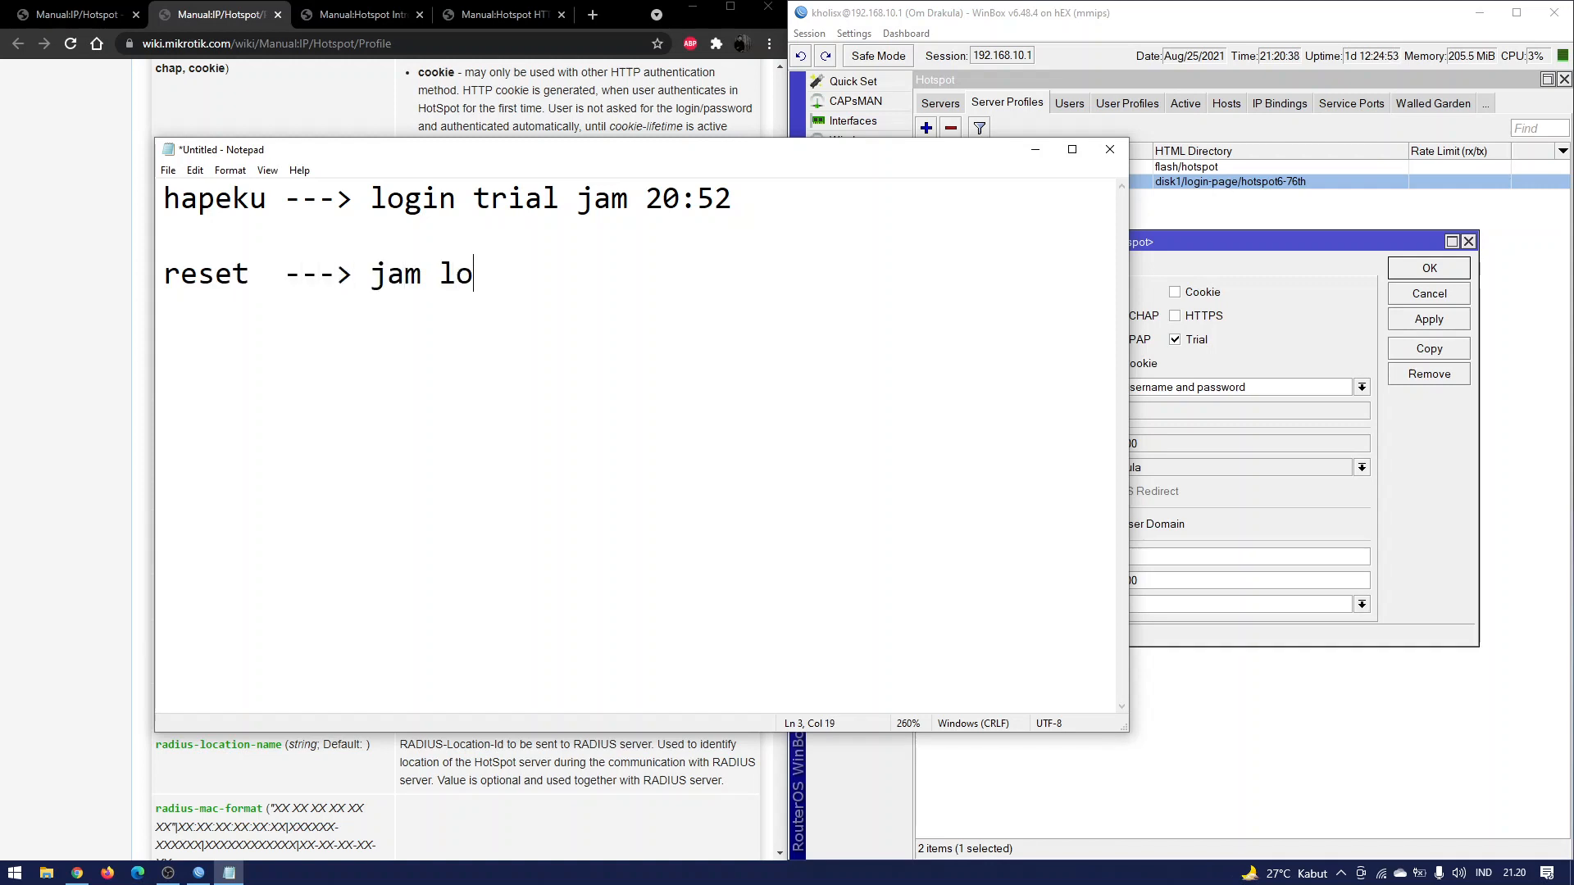
type("gin + 25")
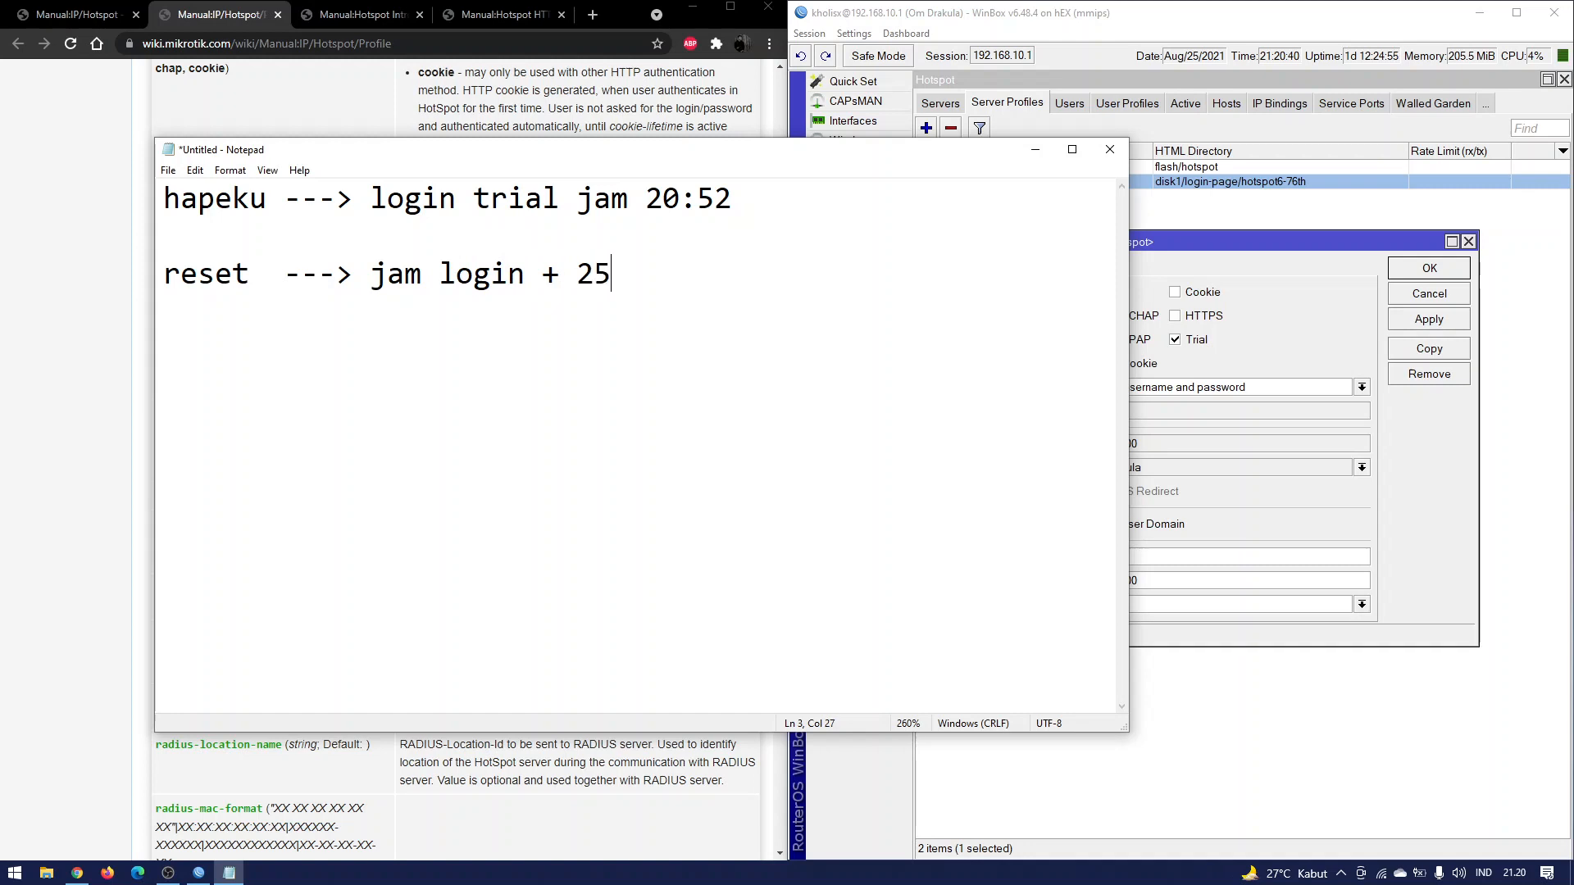
key("BackSpace")
type("4 jam")
Add an example line "20:52 + 24 jam" under the reset formula, aligned with its text.
key("Return")
type("20")
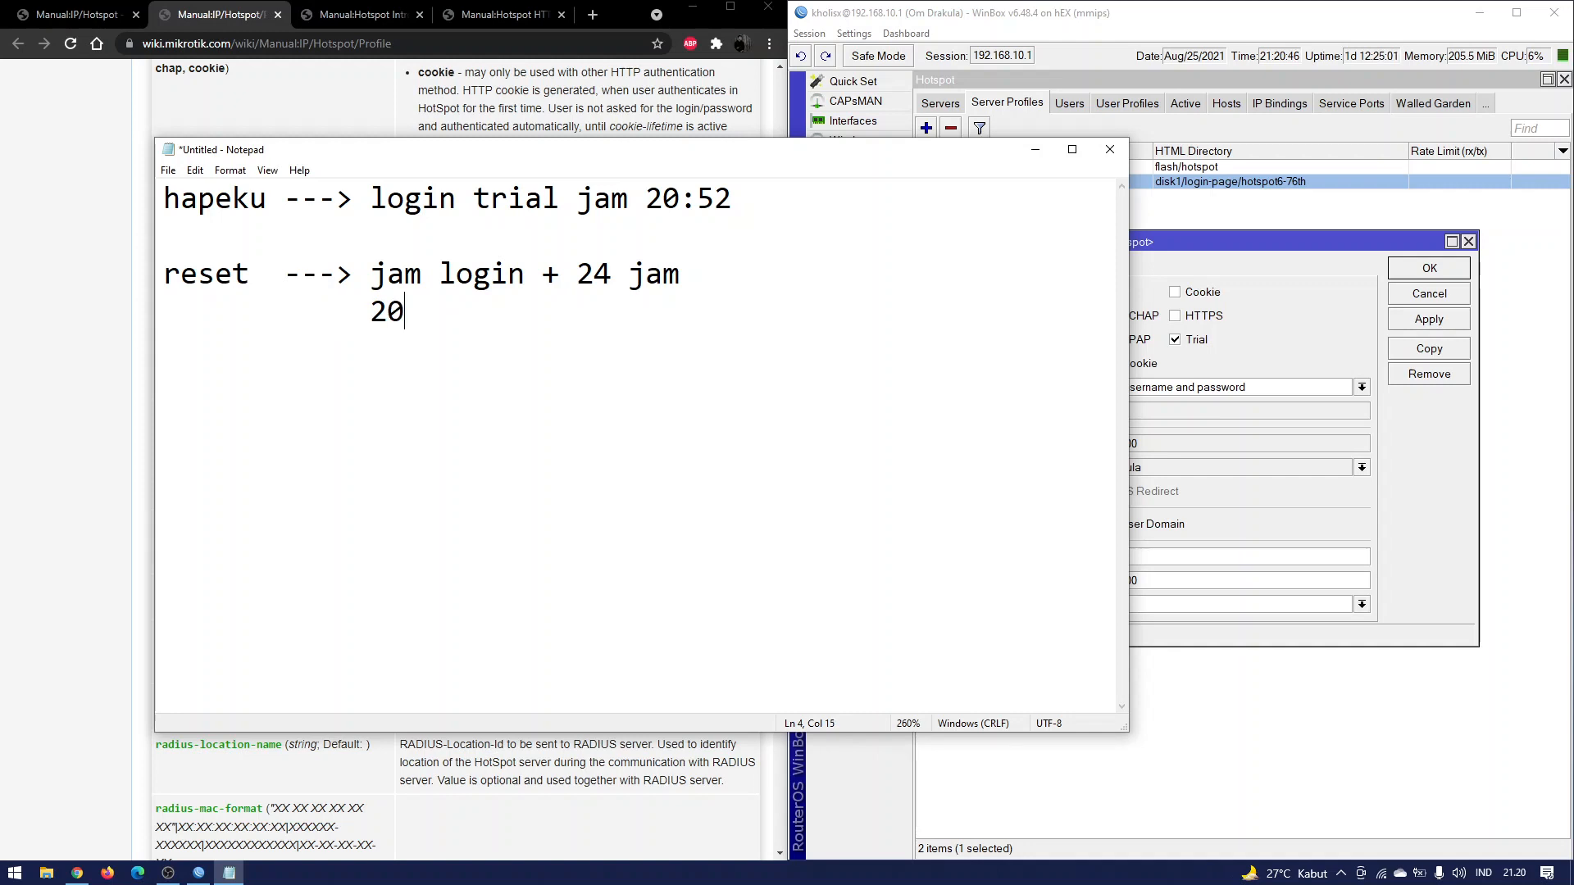
type(":52 + 24 jam")
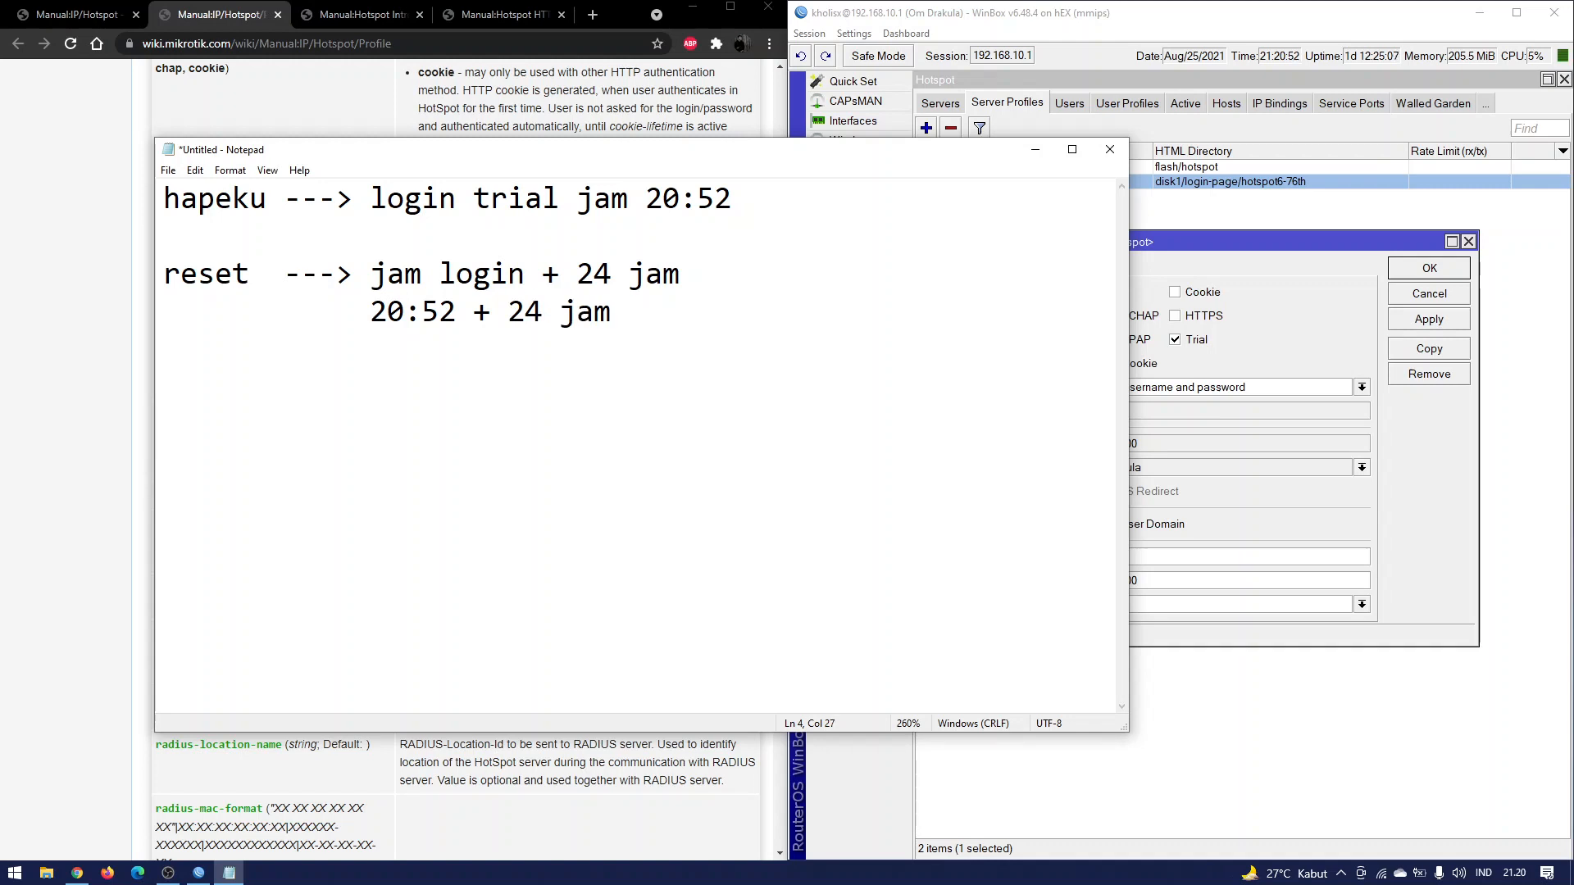
Add the aligned line "besok jam 20:52 hapeku bisa login trial lagi" and widen the Notepad window so it fits on one line.
type("           besok jam ")
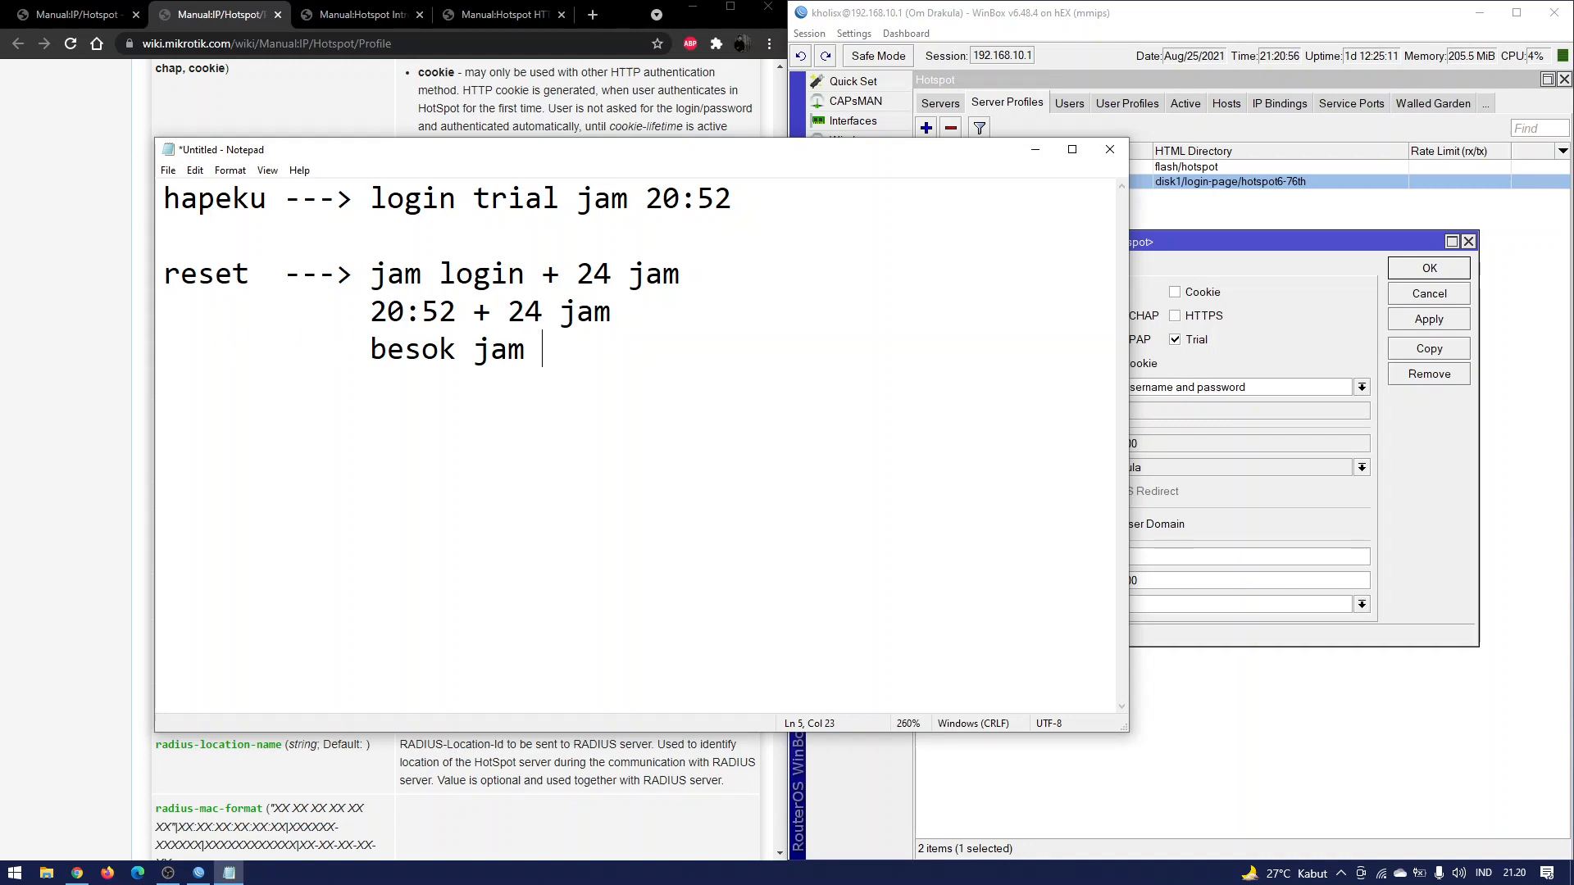
type("20:52 hapeku b")
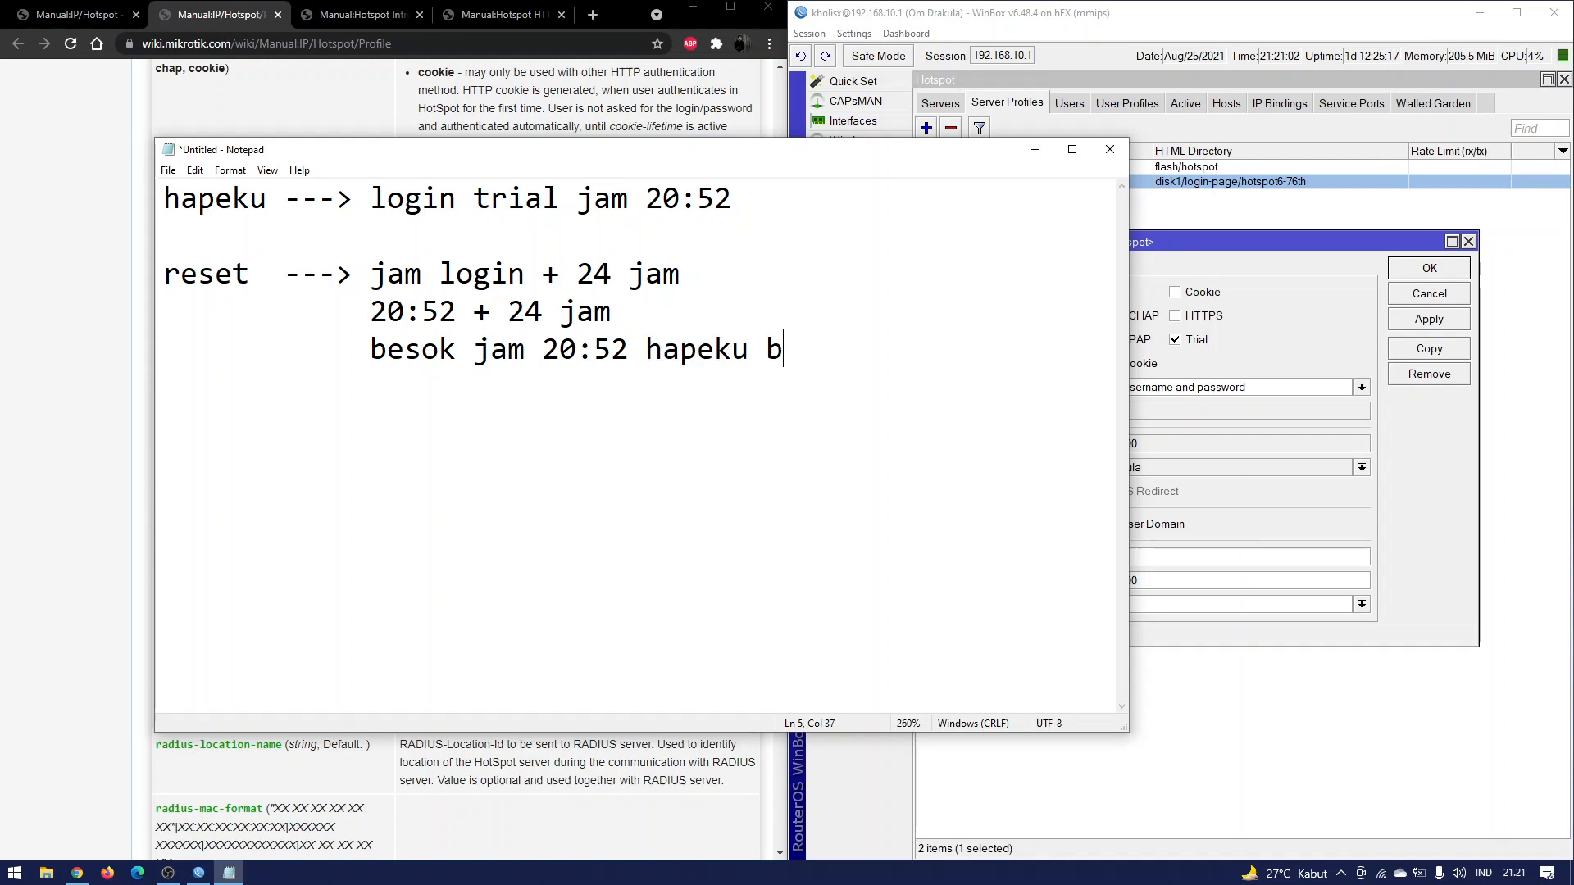
type("isa loign t")
key("BackSpace")
key("BackSpace")
key("BackSpace")
key("BackSpace")
key("BackSpace")
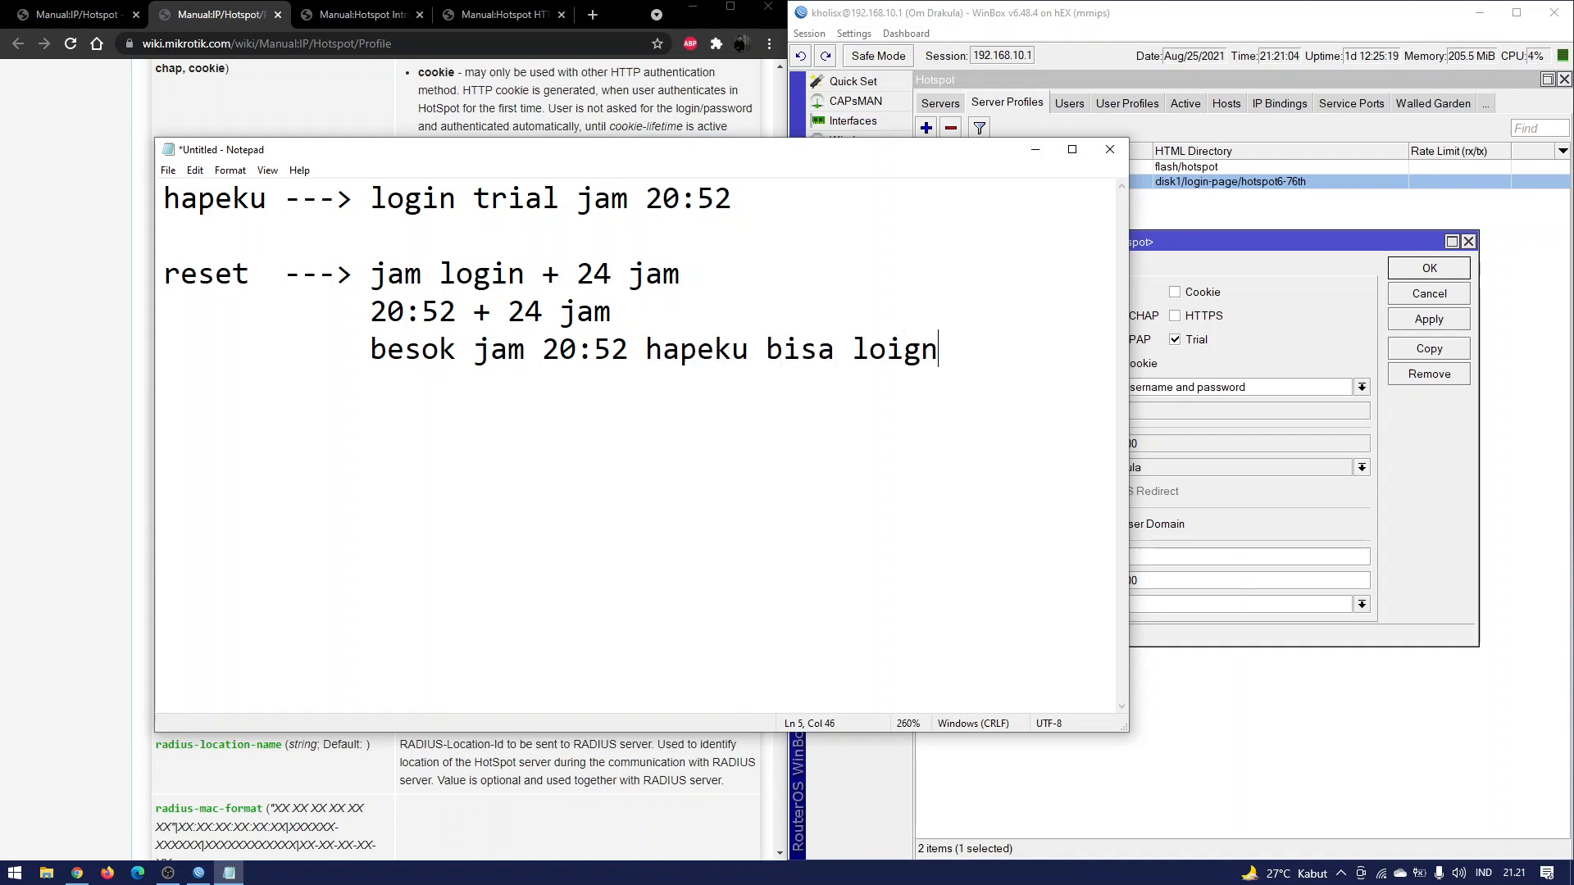
type("gin trial lagi")
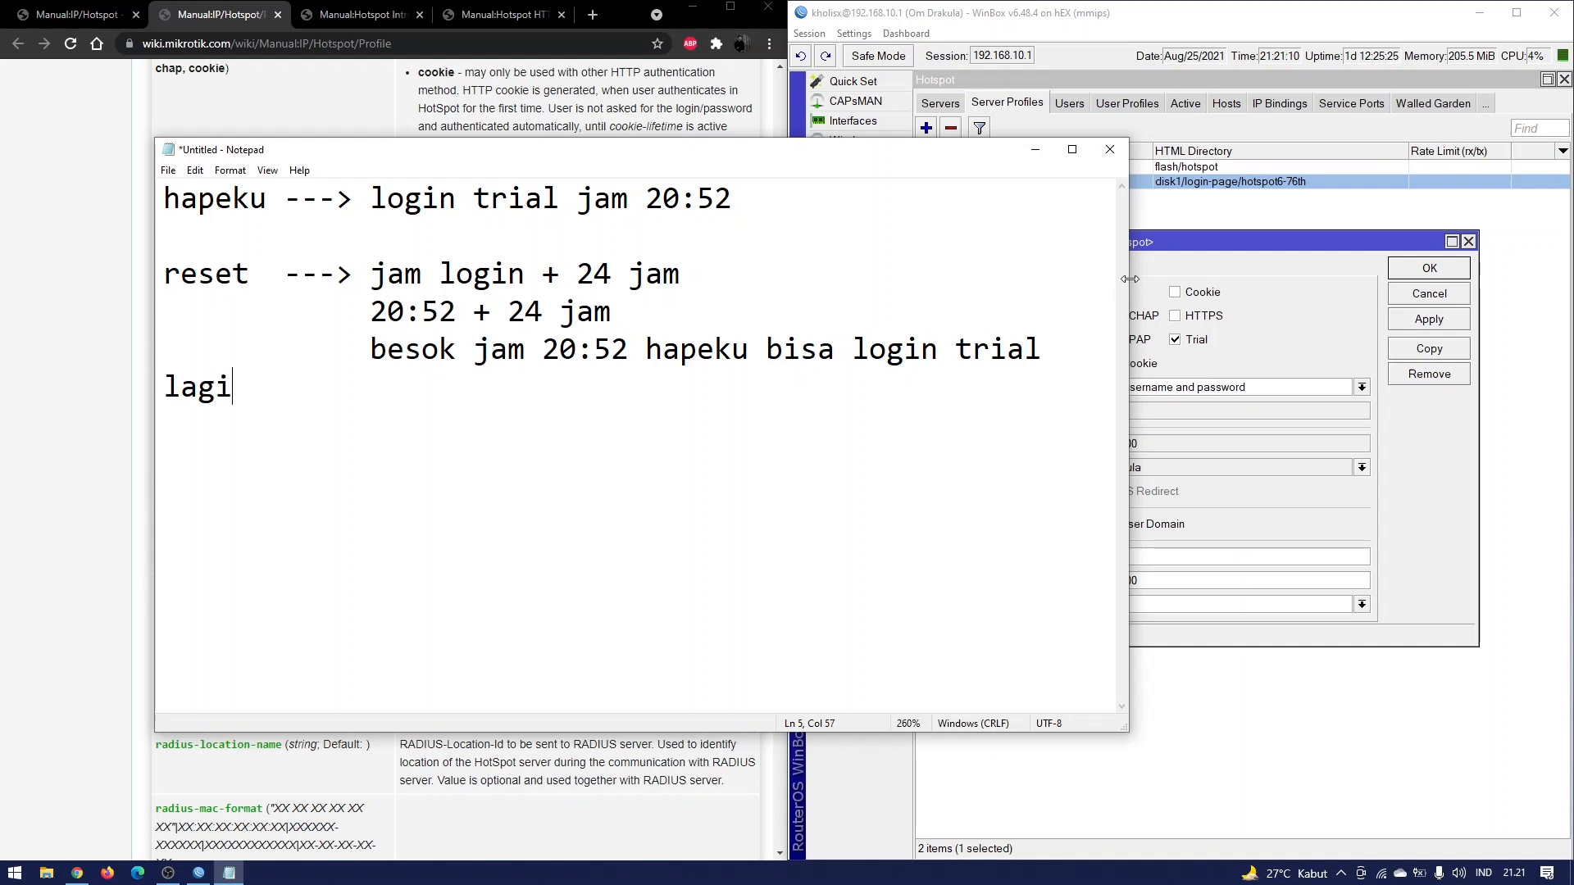
left_click_drag(1129, 279, 1326, 280)
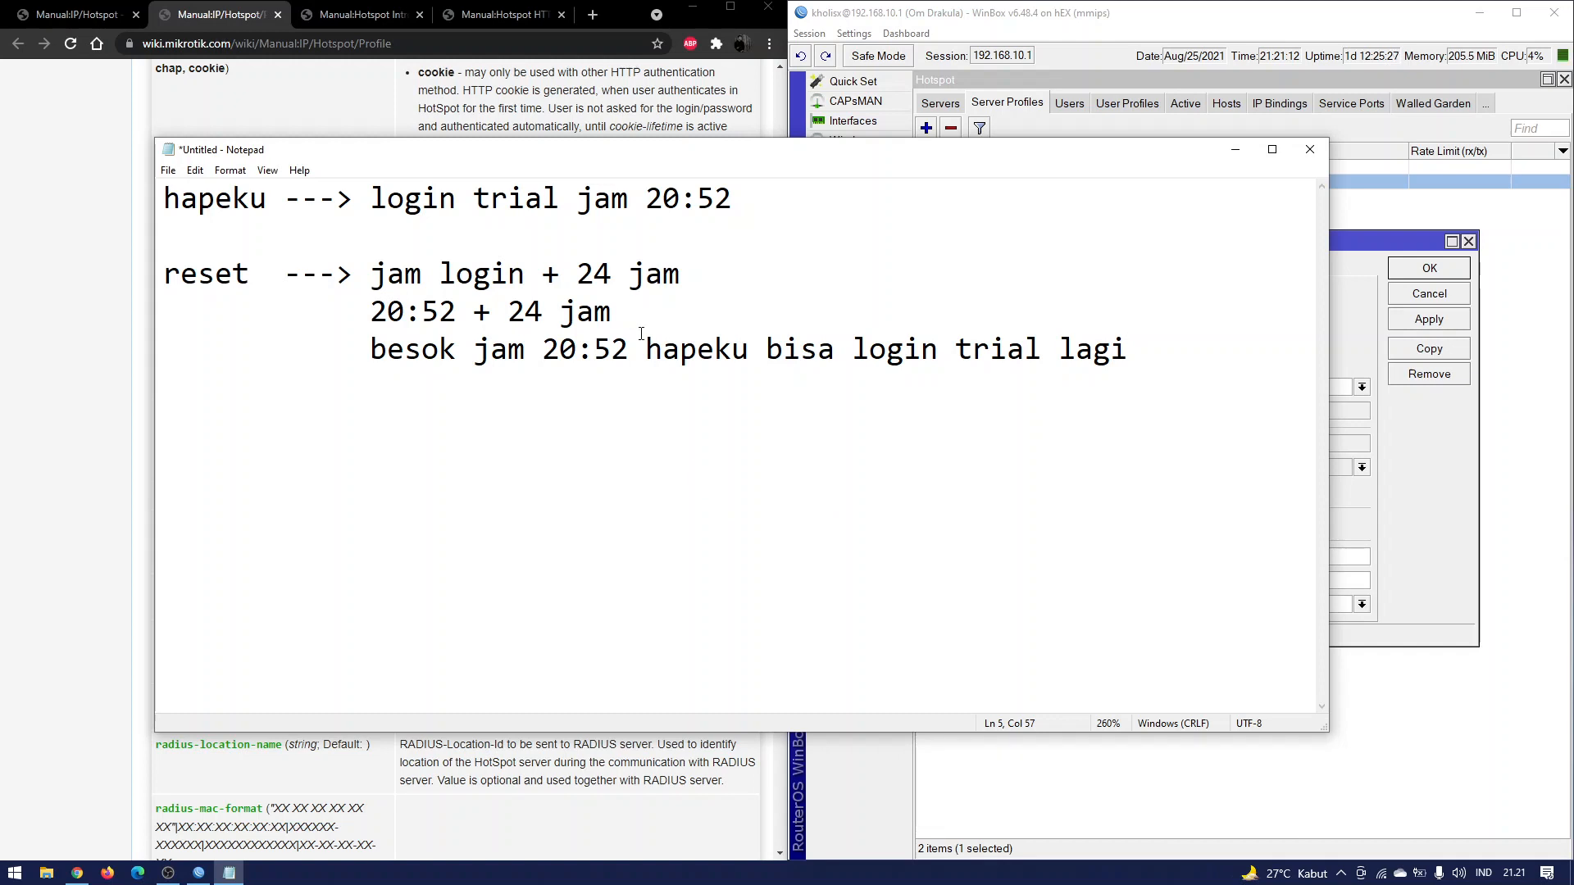
Check Trial Uptime Reset in the server profile and add two line breaks at the end of the Notepad notes.
left_click(1403, 487)
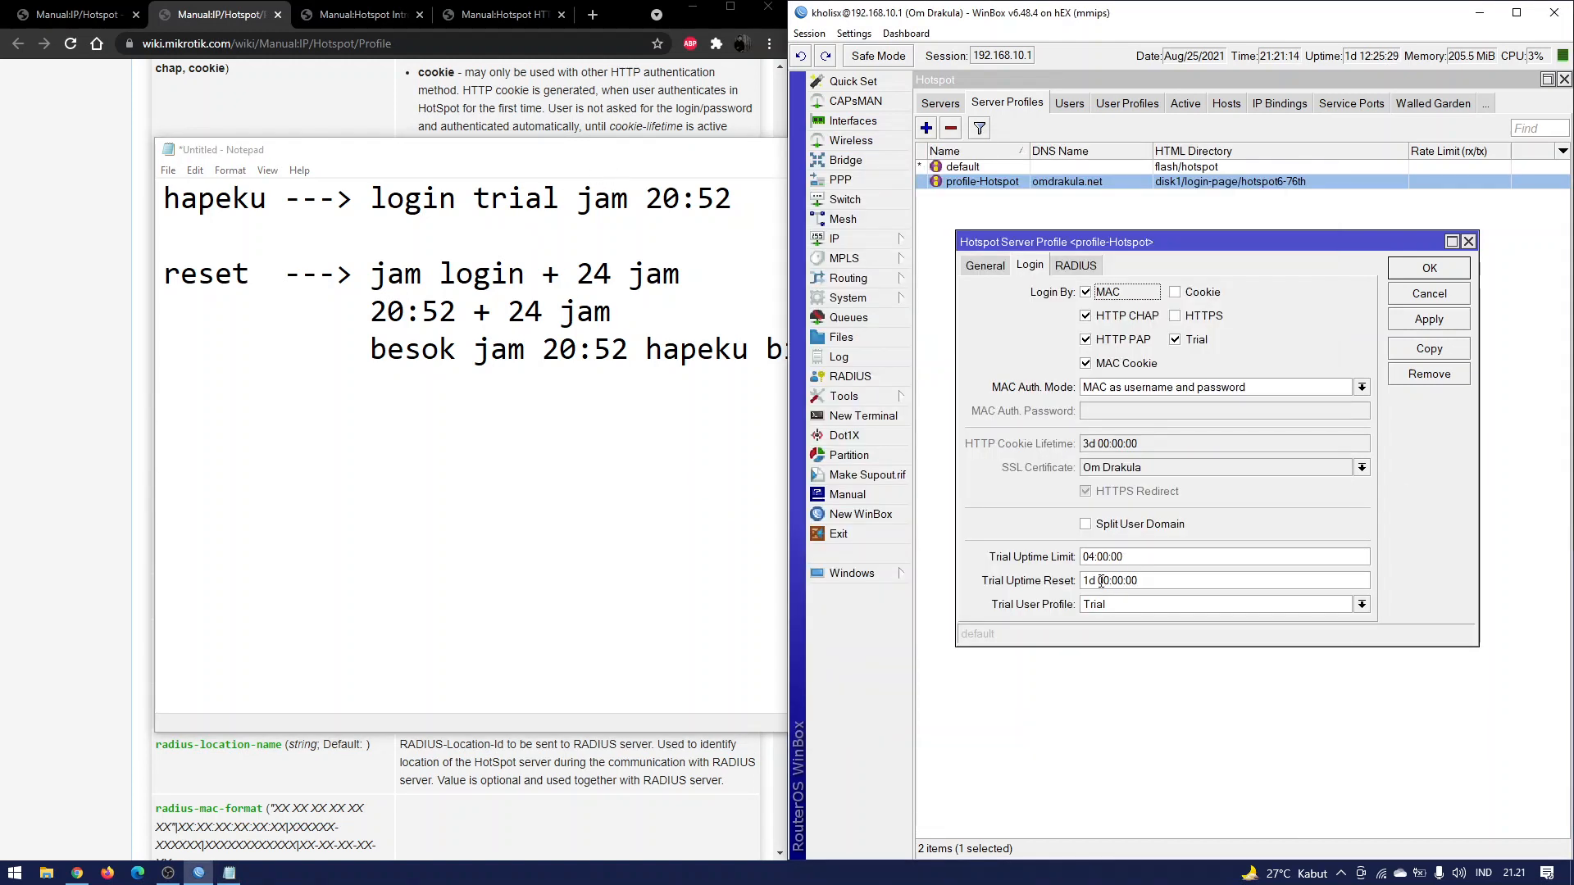
left_click(1159, 580)
left_click(677, 481)
left_click(1149, 451)
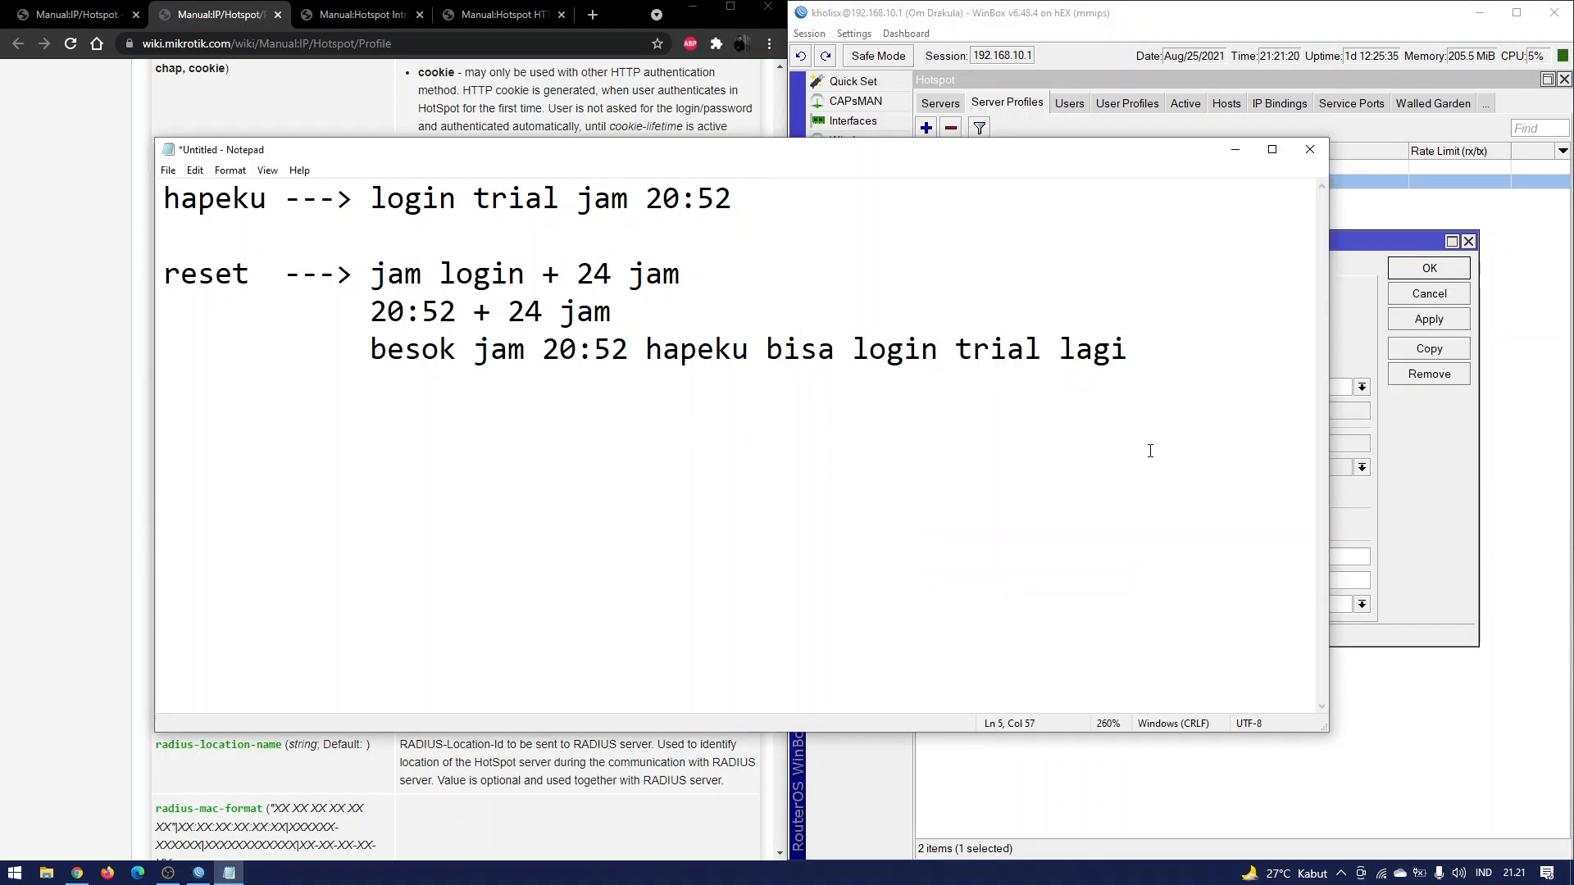
key("Return")
key("Return")
Bring the server profile forward, highlight its Trial Uptime Reset and Trial Uptime Limit values, and shift the dialog slightly.
left_click(1461, 479)
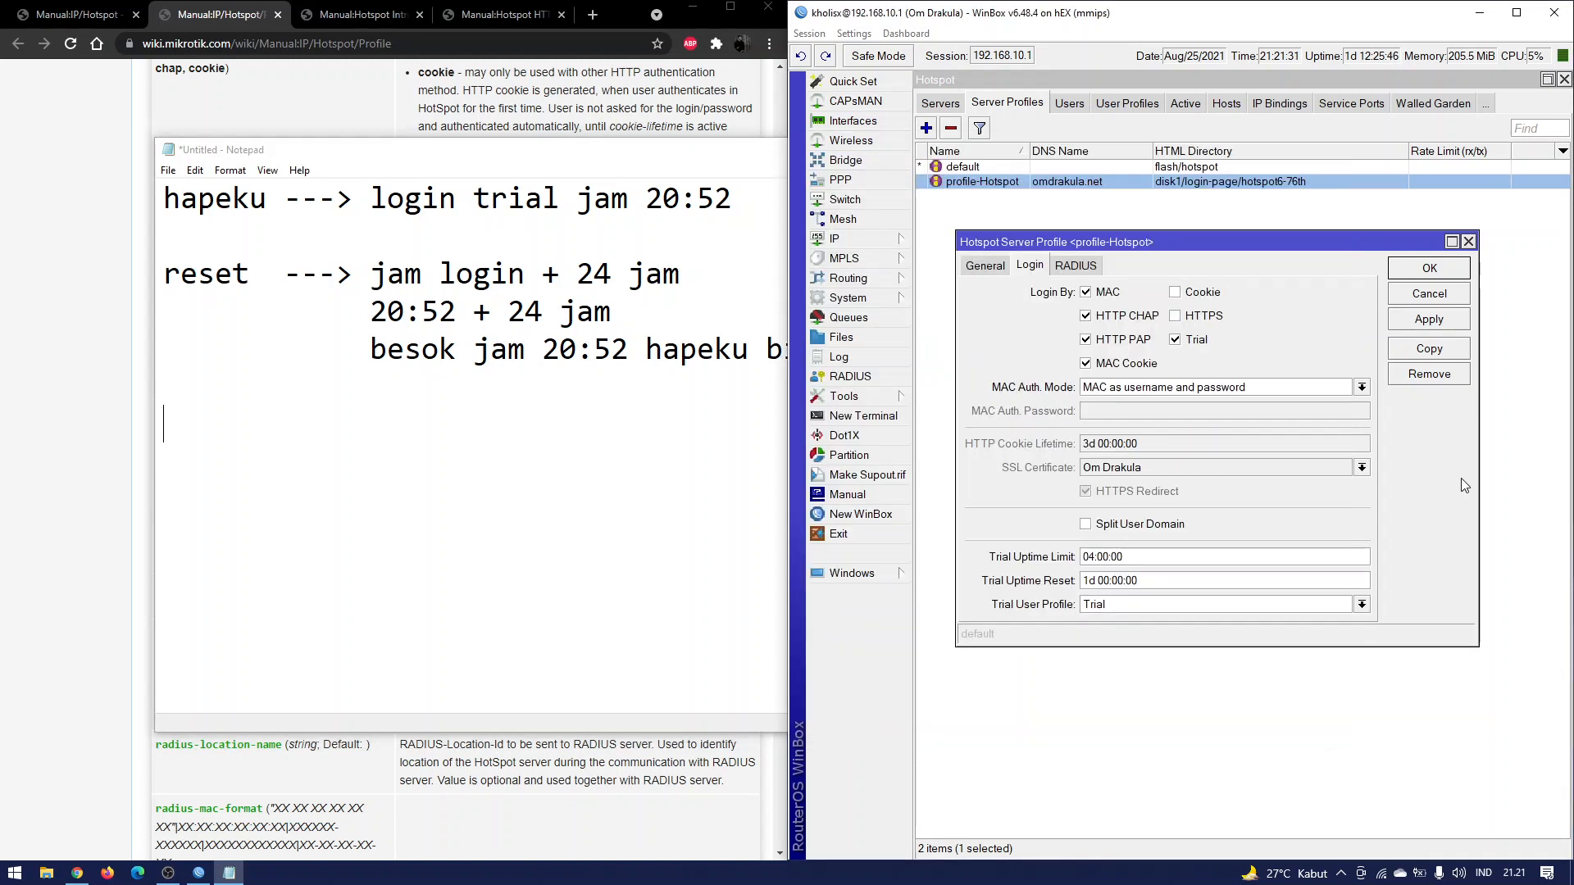
left_click_drag(1148, 582, 1063, 584)
left_click(1147, 582)
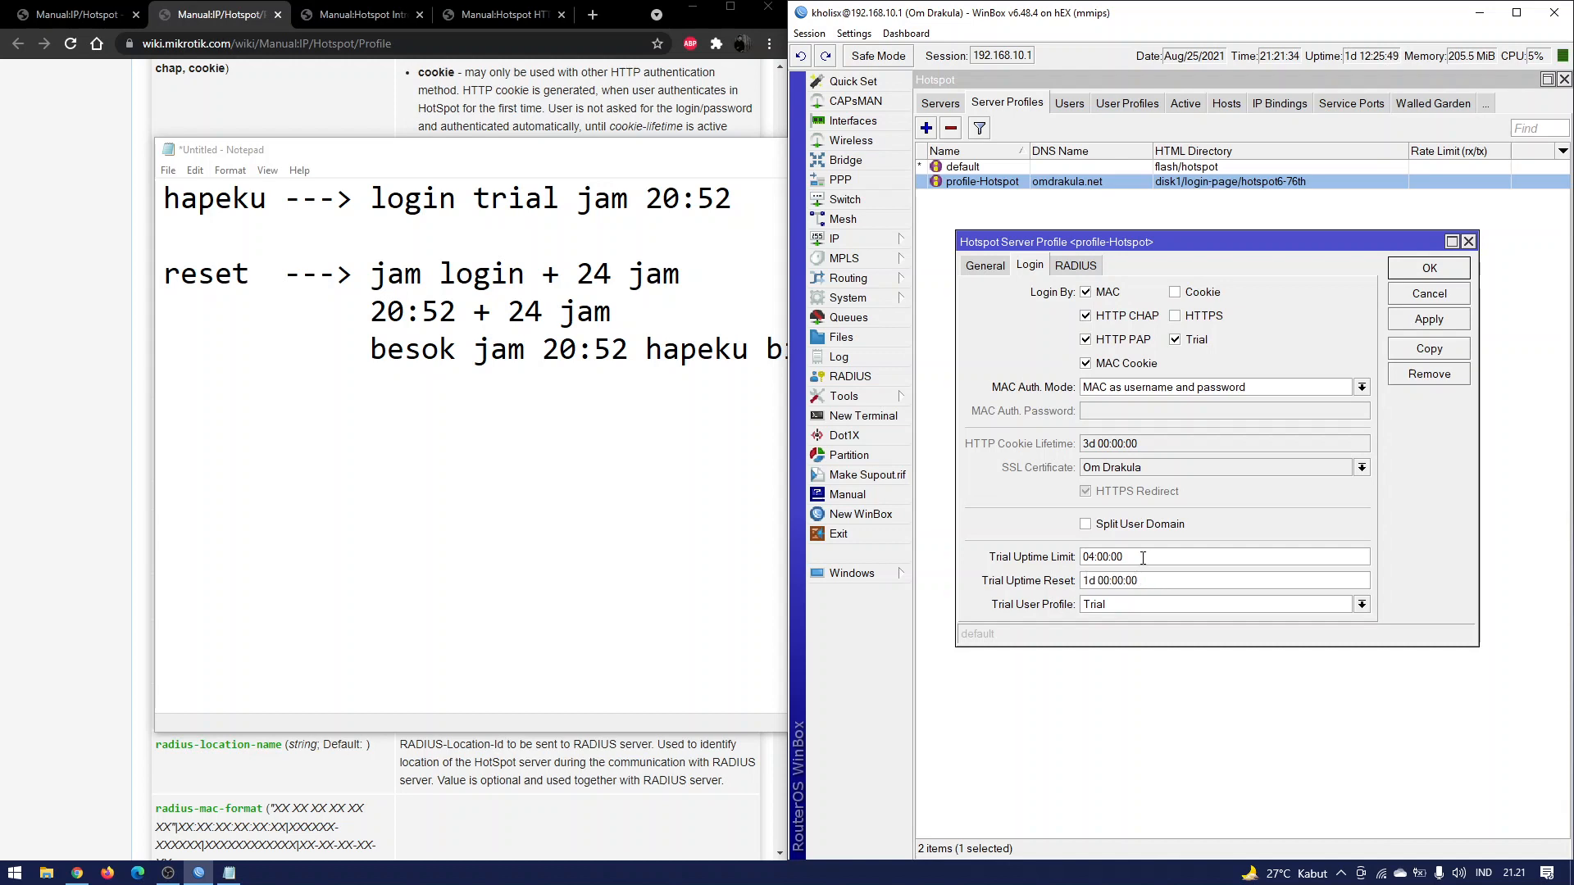
left_click_drag(1129, 555, 1078, 561)
left_click(1167, 559)
mouse_move(1123, 242)
left_mouse_down()
mouse_move(1135, 109)
mouse_move(1136, 240)
left_mouse_up()
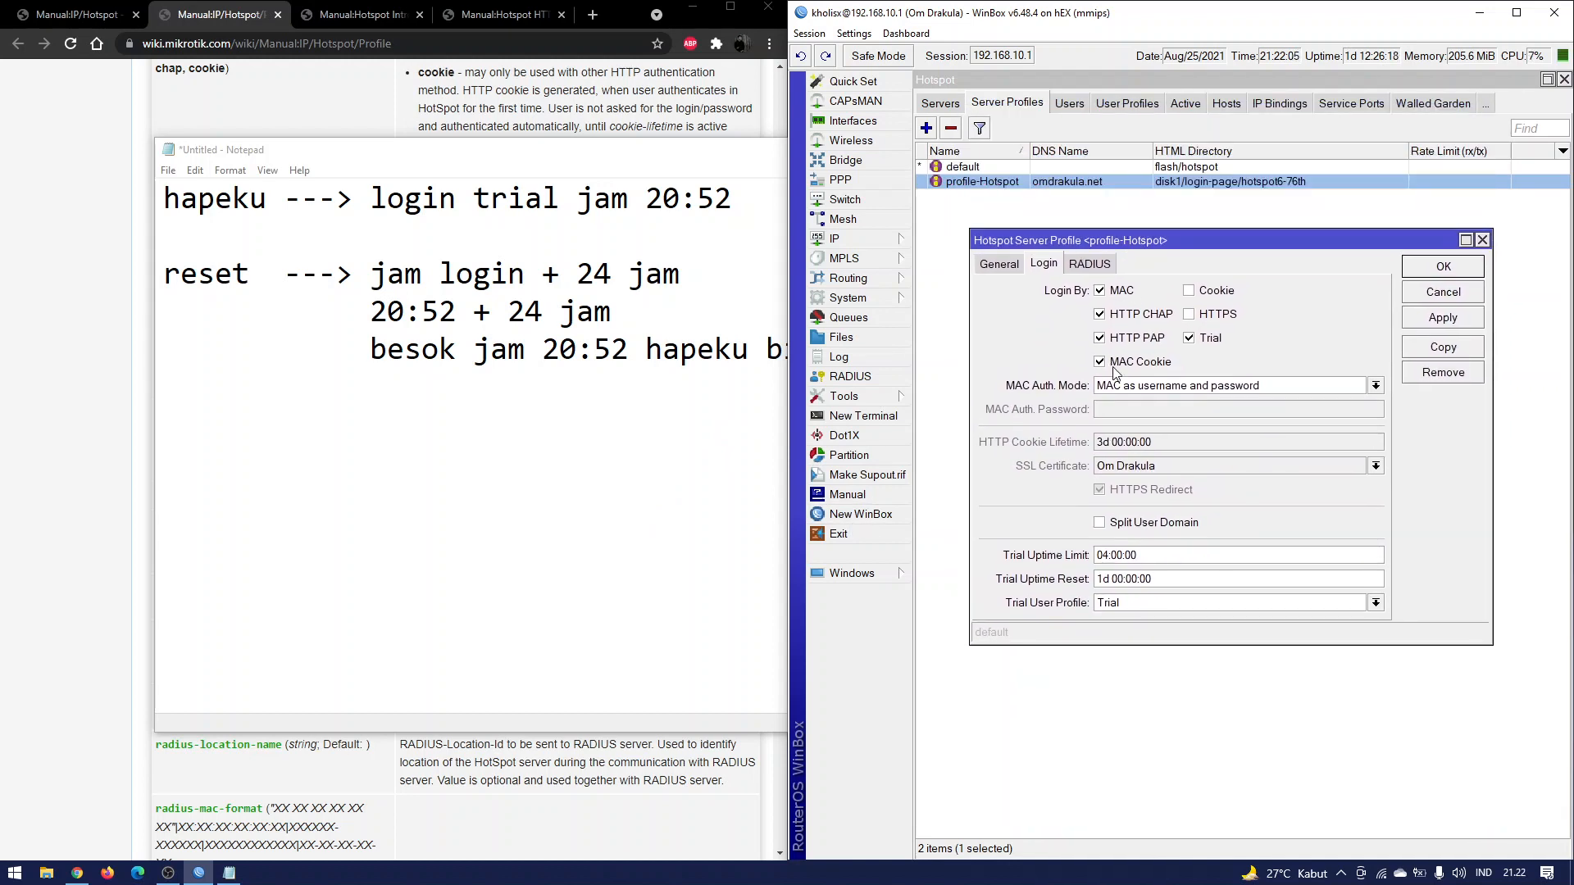